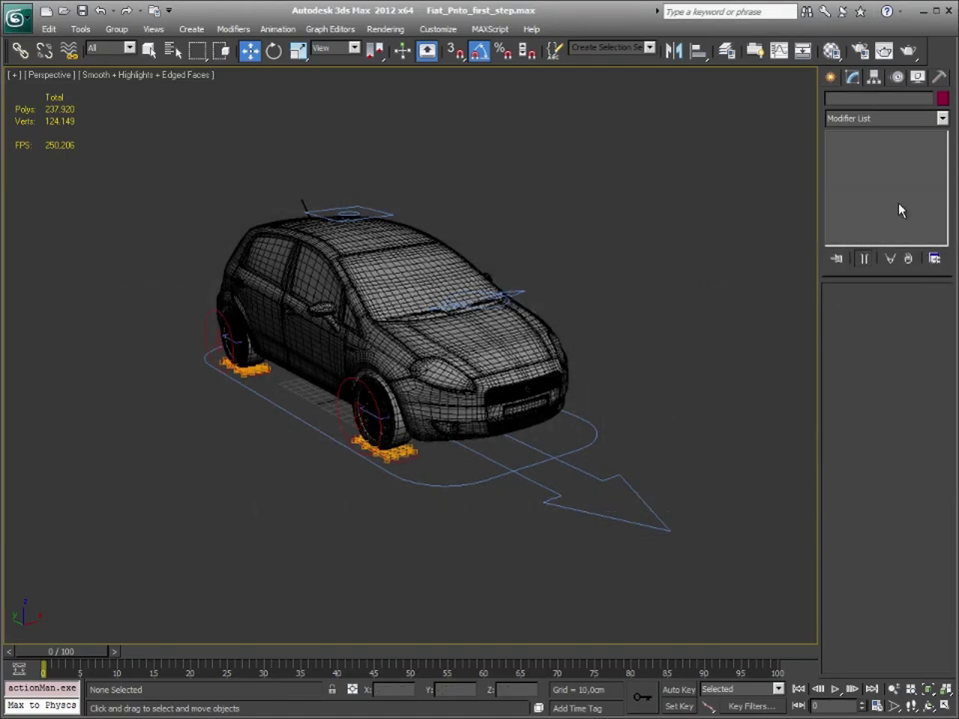
# Draw a thin flat Box primitive, Box001, on the ground in front of the Fiat Punto.
pyautogui.click(842, 84)
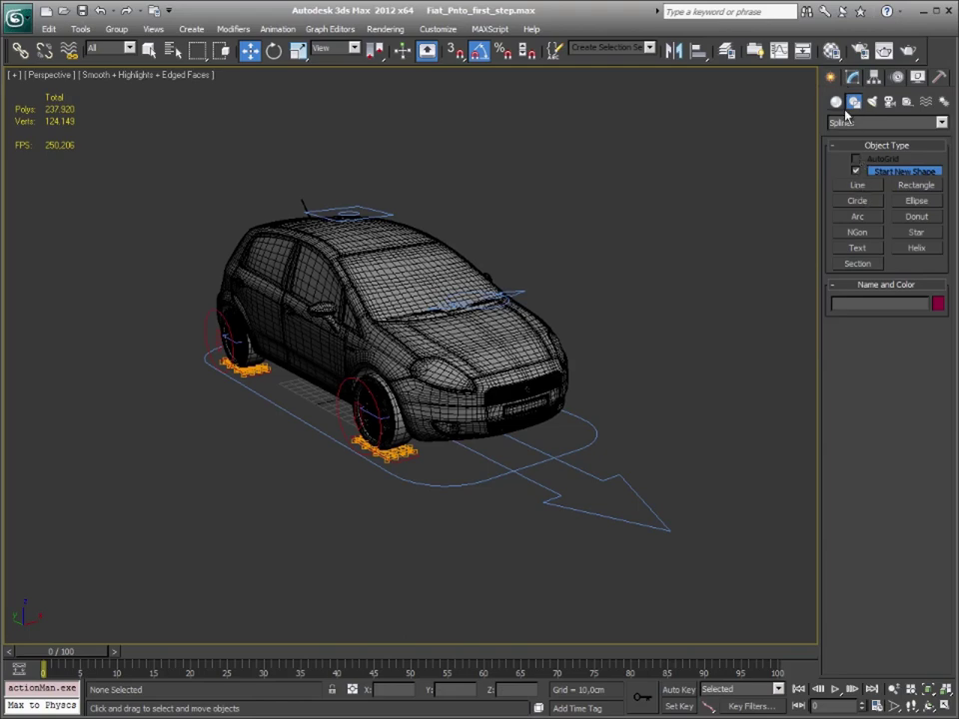
pyautogui.click(836, 101)
pyautogui.click(855, 173)
pyautogui.moveTo(712, 420)
pyautogui.mouseDown(button='middle')
pyautogui.moveTo(612, 392)
pyautogui.moveTo(569, 367)
pyautogui.mouseUp(button='middle')
pyautogui.moveTo(289, 596); pyautogui.dragTo(738, 496)
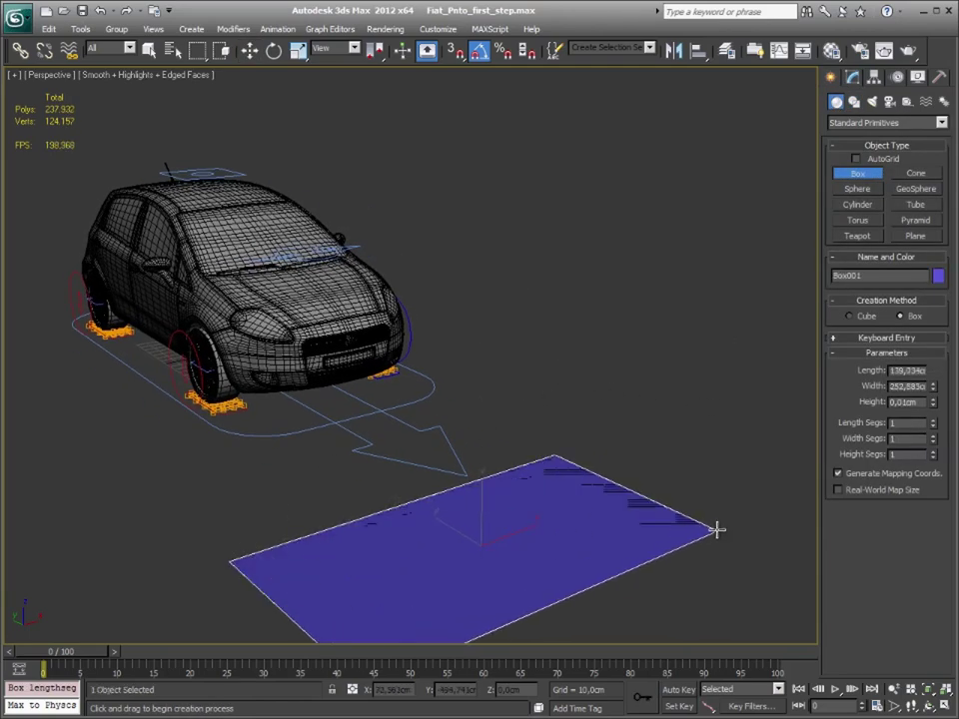
pyautogui.click(738, 504)
# In the Top view, set the box's X position to 0 to centre it on the car's axis.
pyautogui.press('w')
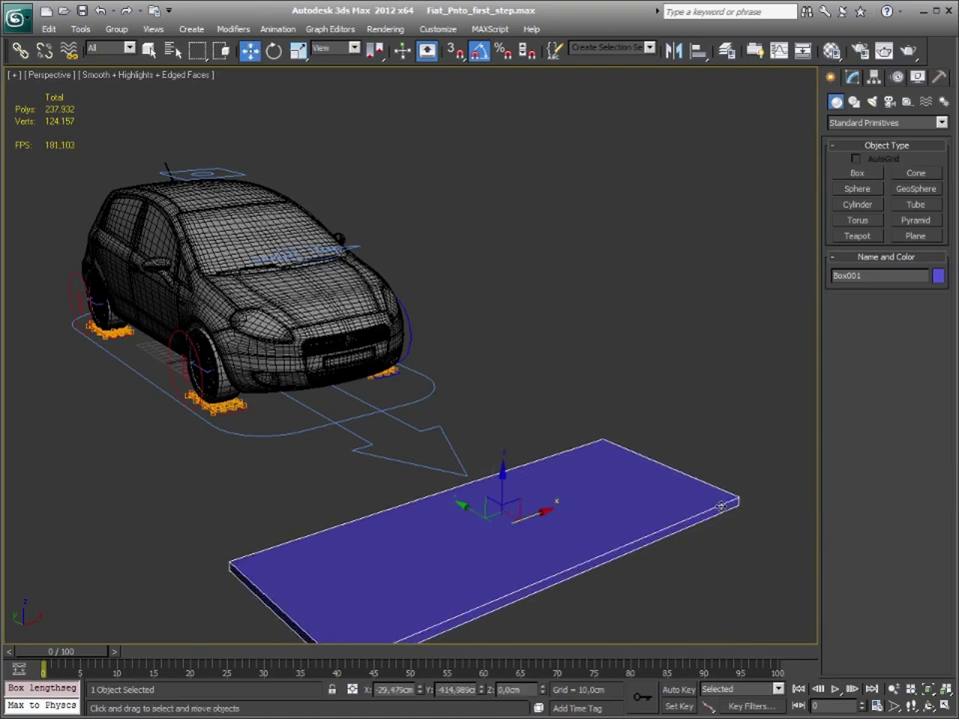
pyautogui.press('t')
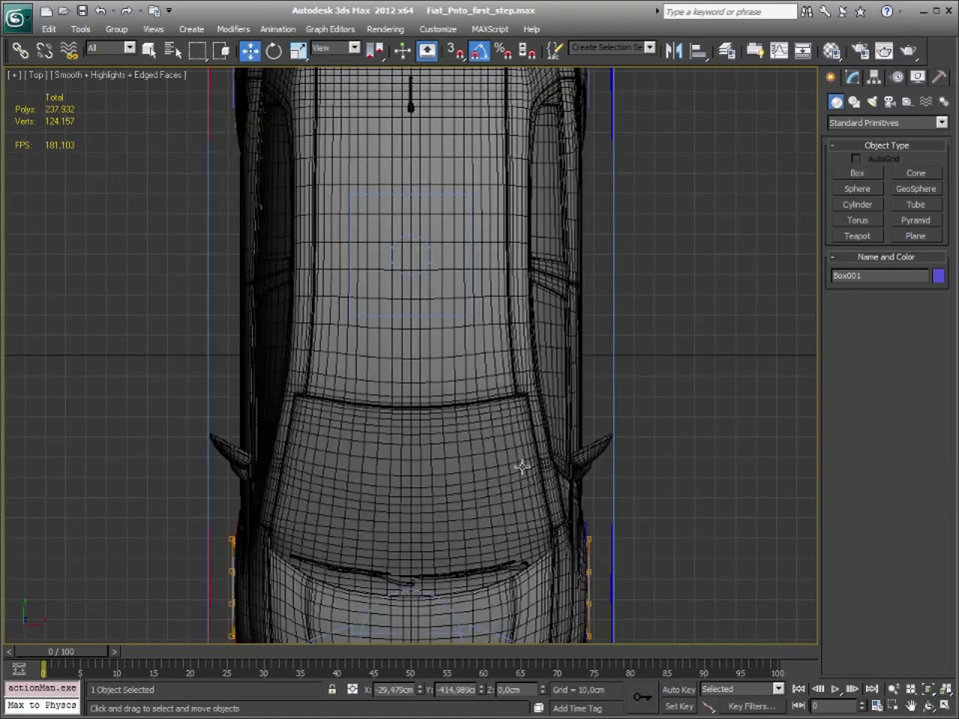
pyautogui.press('z')
pyautogui.scroll(-4, 506, 457)
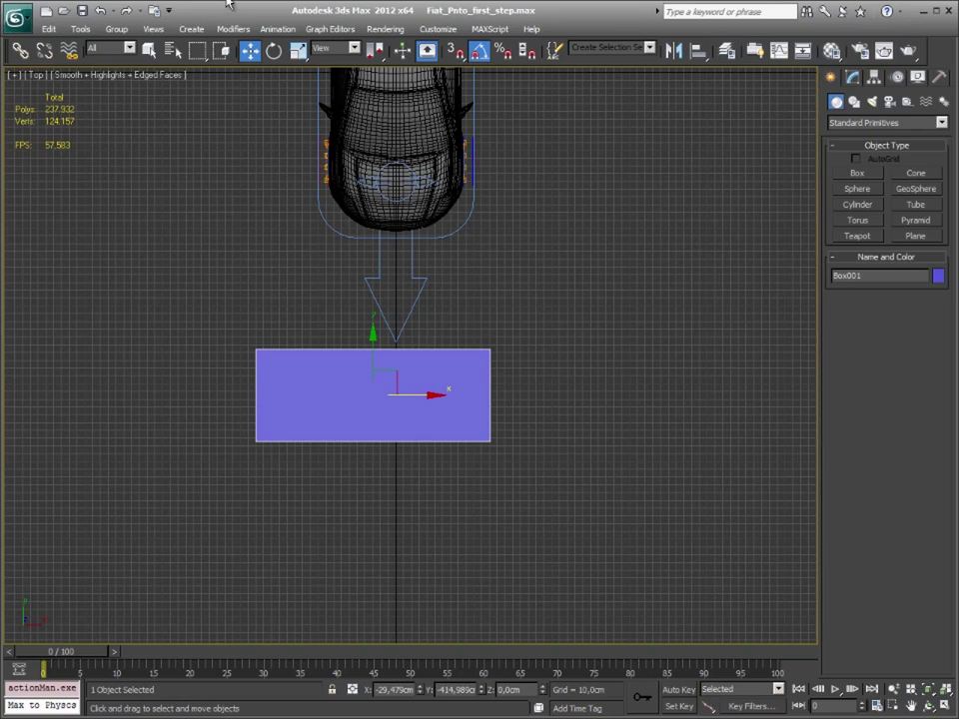
pyautogui.rightClick(248, 56)
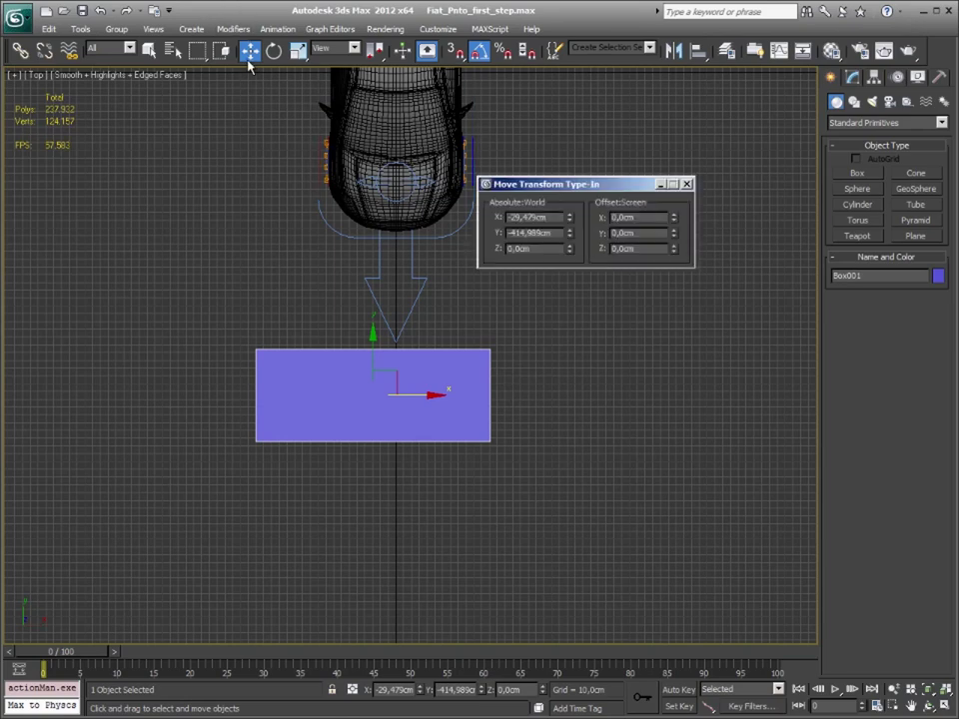
pyautogui.rightClick(570, 217)
pyautogui.click(687, 185)
pyautogui.moveTo(394, 382); pyautogui.dragTo(352, 382, button='middle')
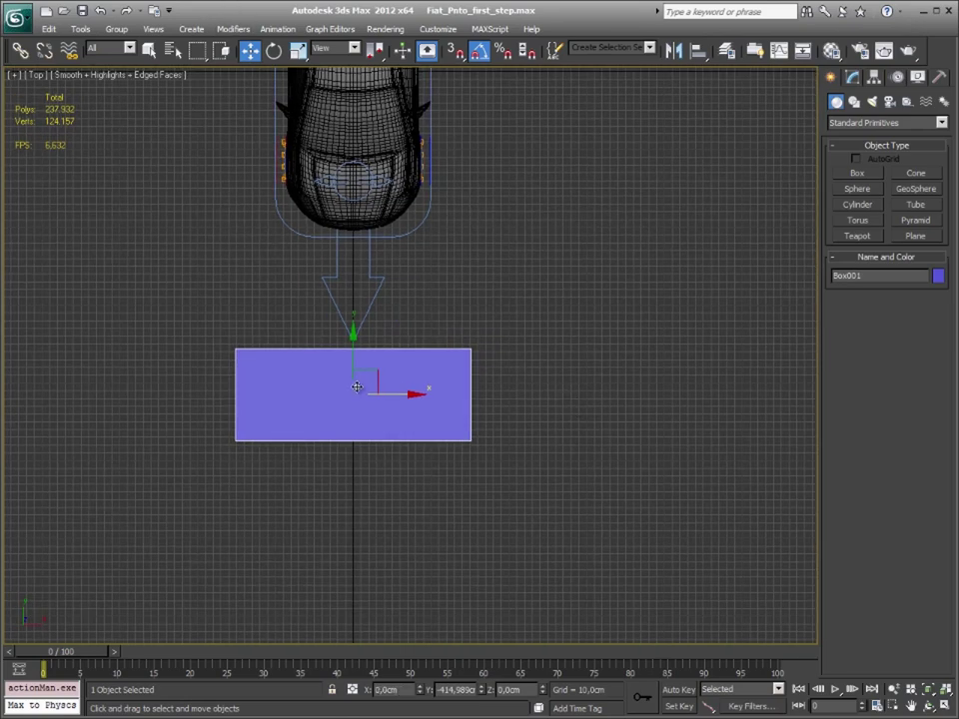
# Convert the box to Editable Poly and scale all its vertices wider along X.
pyautogui.rightClick(352, 382)
pyautogui.click(540, 534)
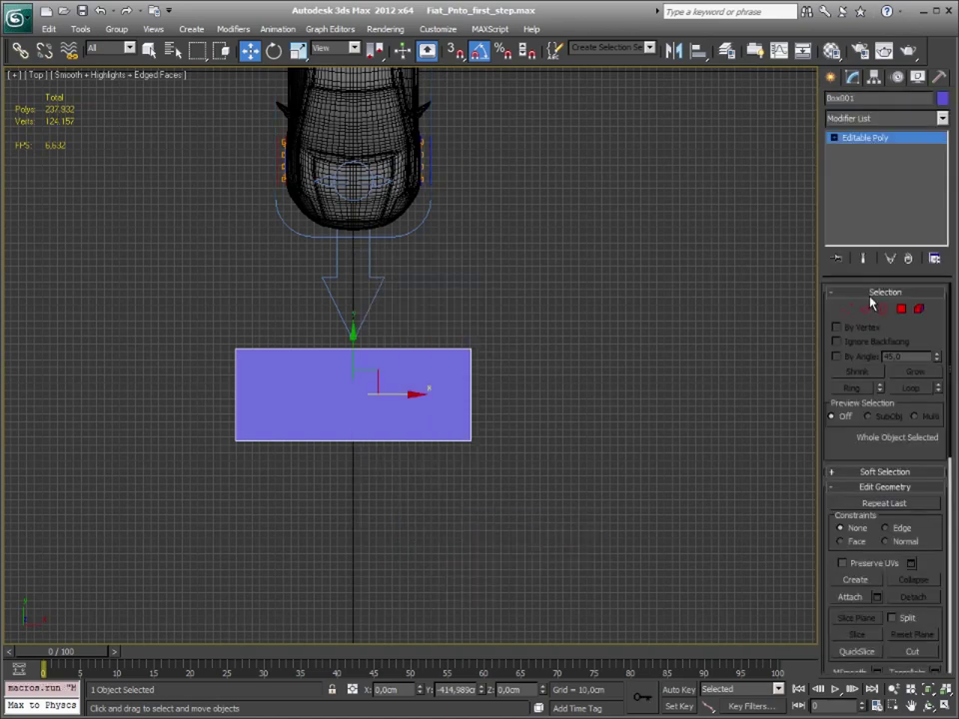
pyautogui.click(847, 311)
pyautogui.moveTo(574, 337)
pyautogui.mouseDown()
pyautogui.moveTo(237, 409)
pyautogui.moveTo(214, 473)
pyautogui.mouseUp()
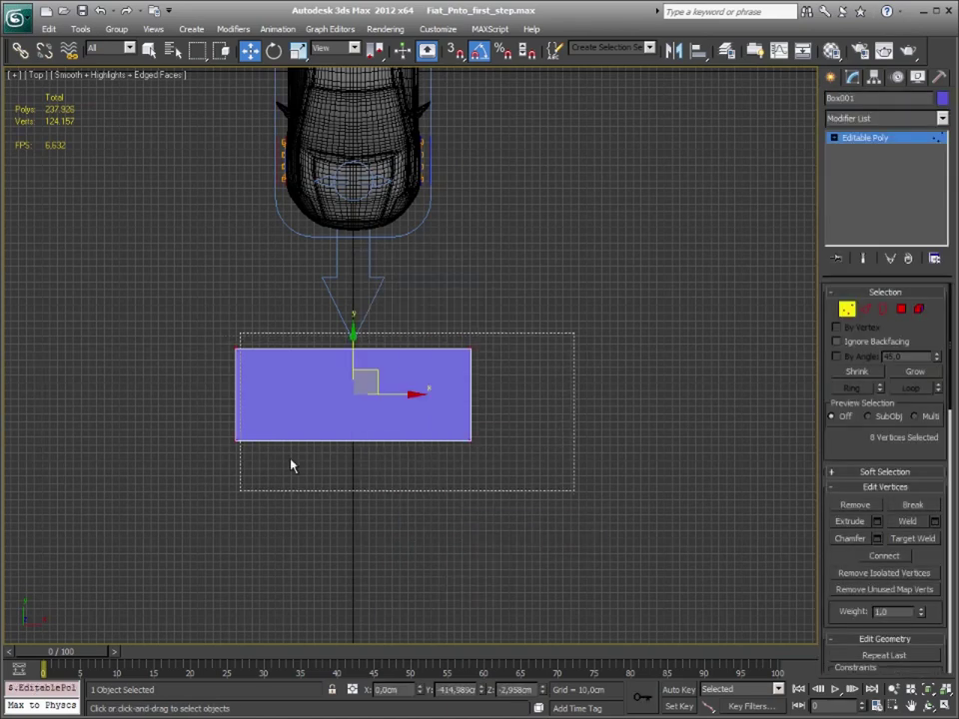
pyautogui.moveTo(578, 333); pyautogui.dragTo(20, 540)
pyautogui.press('r')
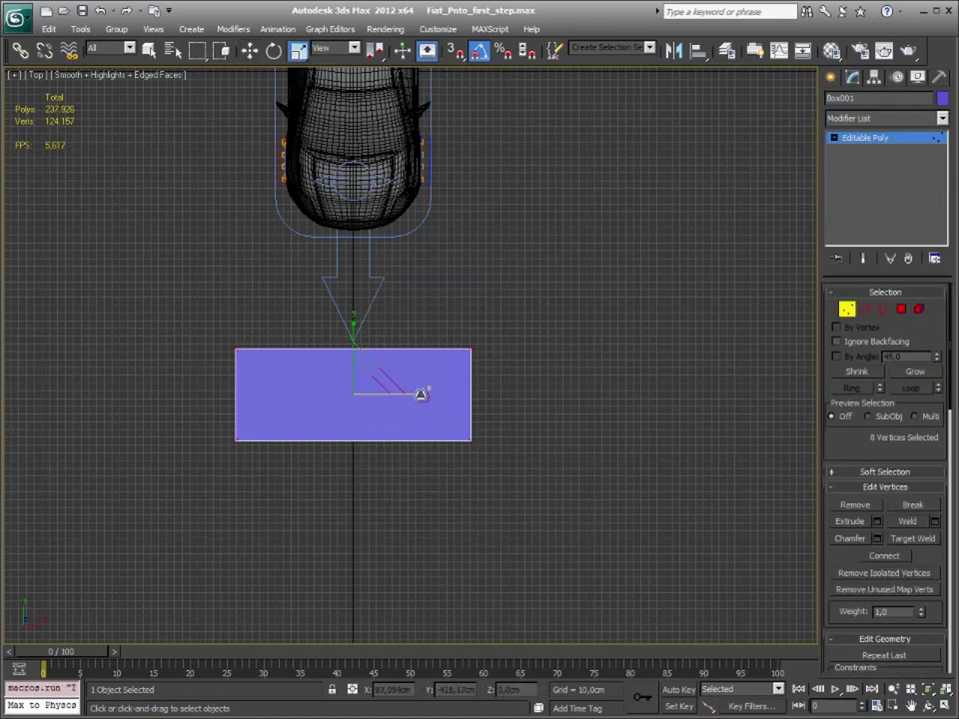
pyautogui.moveTo(423, 394); pyautogui.dragTo(481, 395)
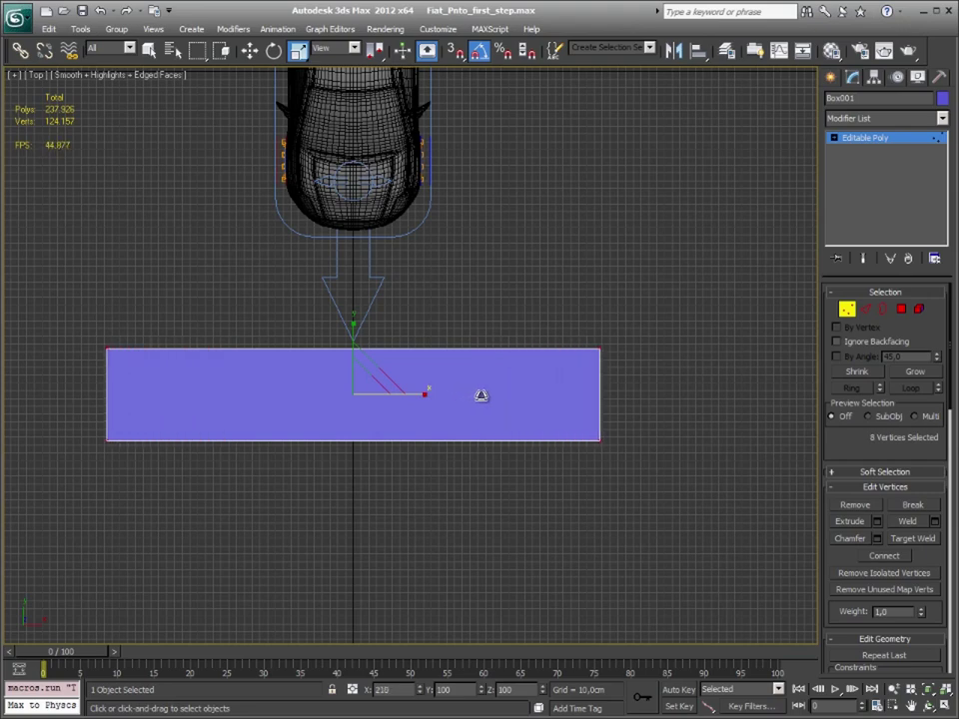
pyautogui.press('w')
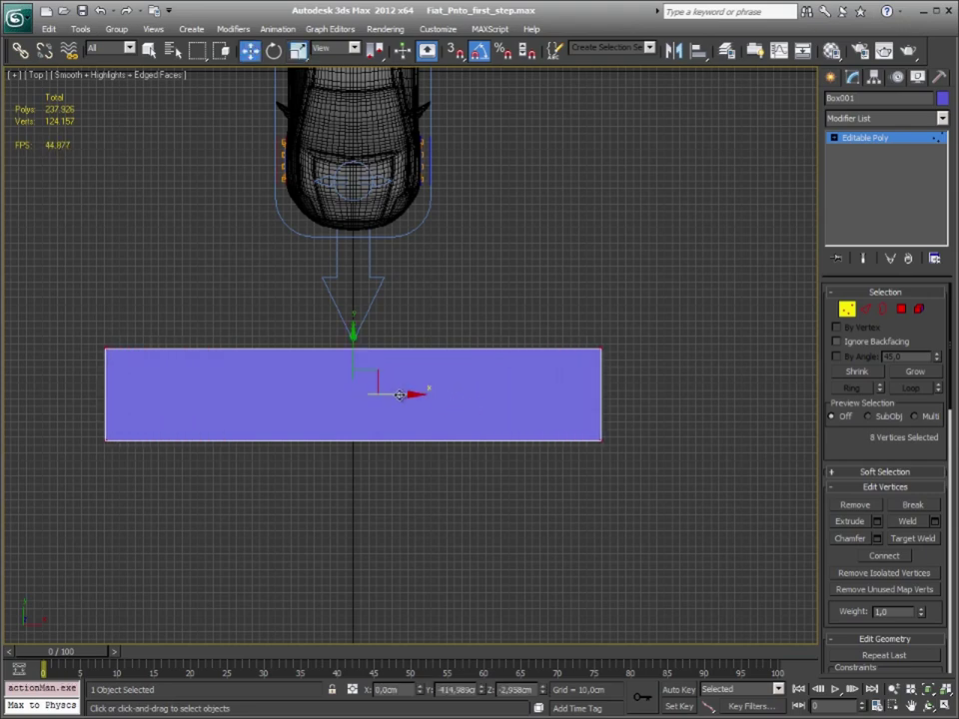
pyautogui.moveTo(394, 394); pyautogui.dragTo(441, 396)
# Pull the four bottom-edge vertices down to lengthen the ground panel.
pyautogui.click(696, 312)
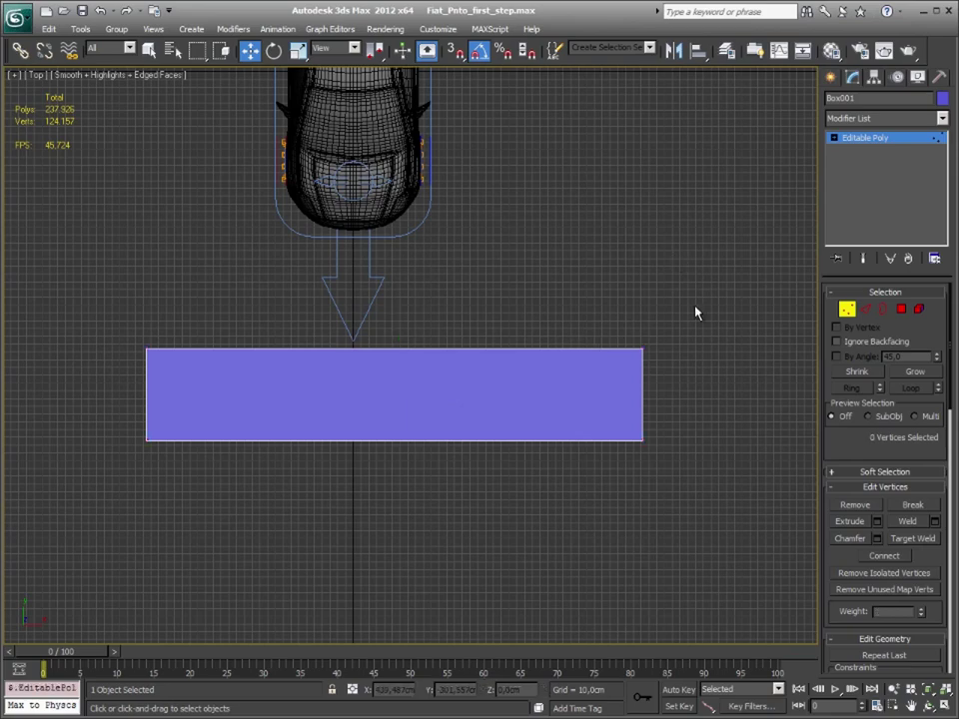
pyautogui.moveTo(685, 411); pyautogui.dragTo(5, 536)
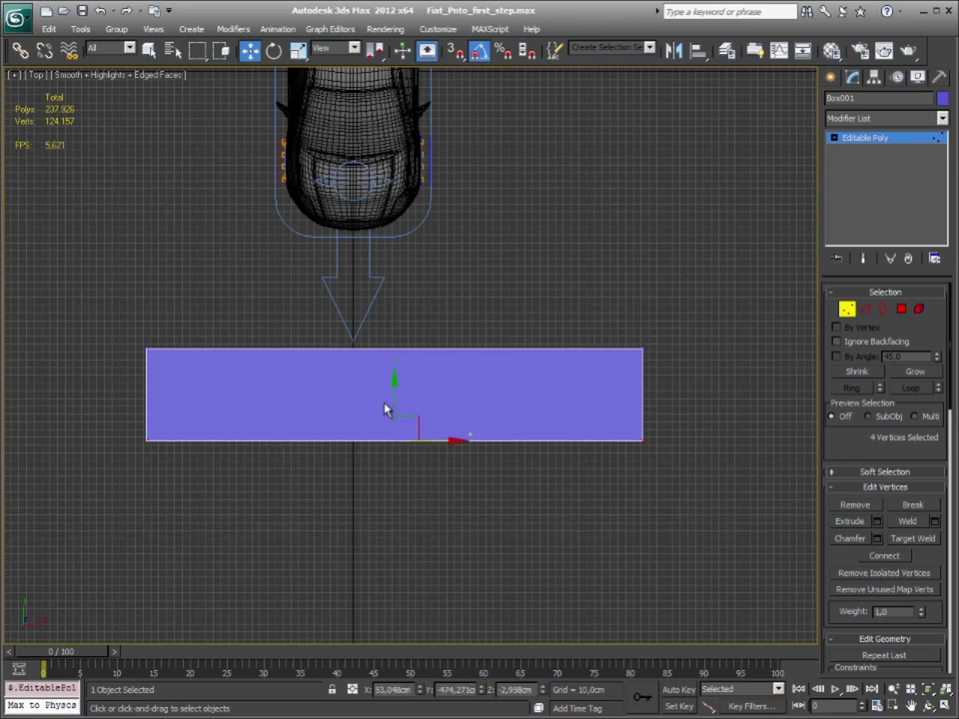
pyautogui.moveTo(385, 409); pyautogui.dragTo(391, 516)
pyautogui.moveTo(605, 483); pyautogui.dragTo(442, 263, button='middle')
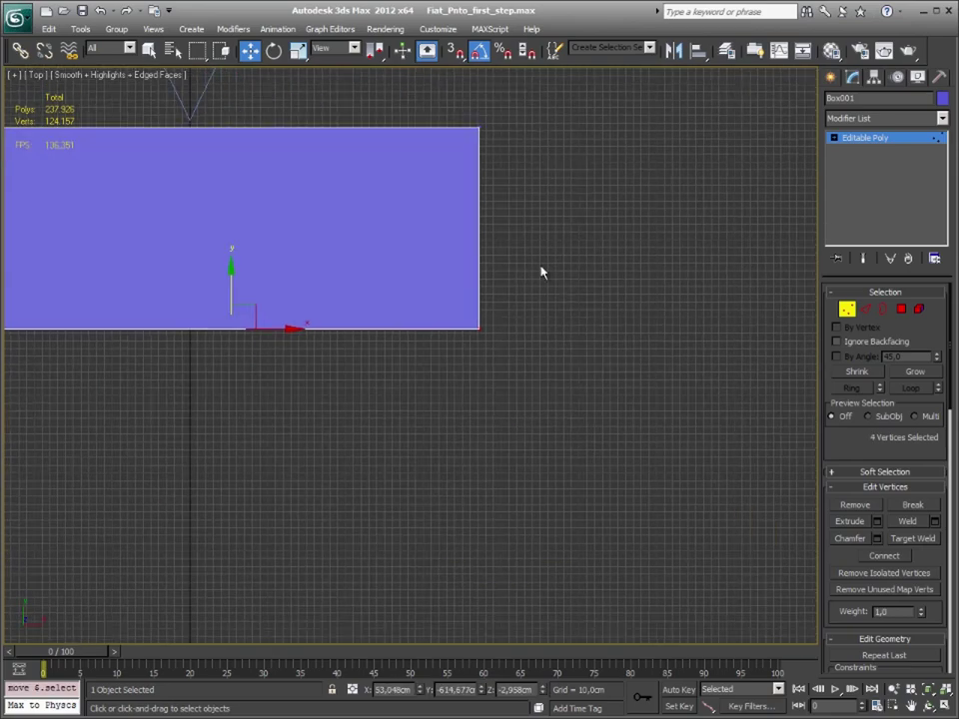
pyautogui.click(393, 321)
pyautogui.scroll(-5, 394, 320)
pyautogui.moveTo(335, 289); pyautogui.dragTo(353, 316, button='middle')
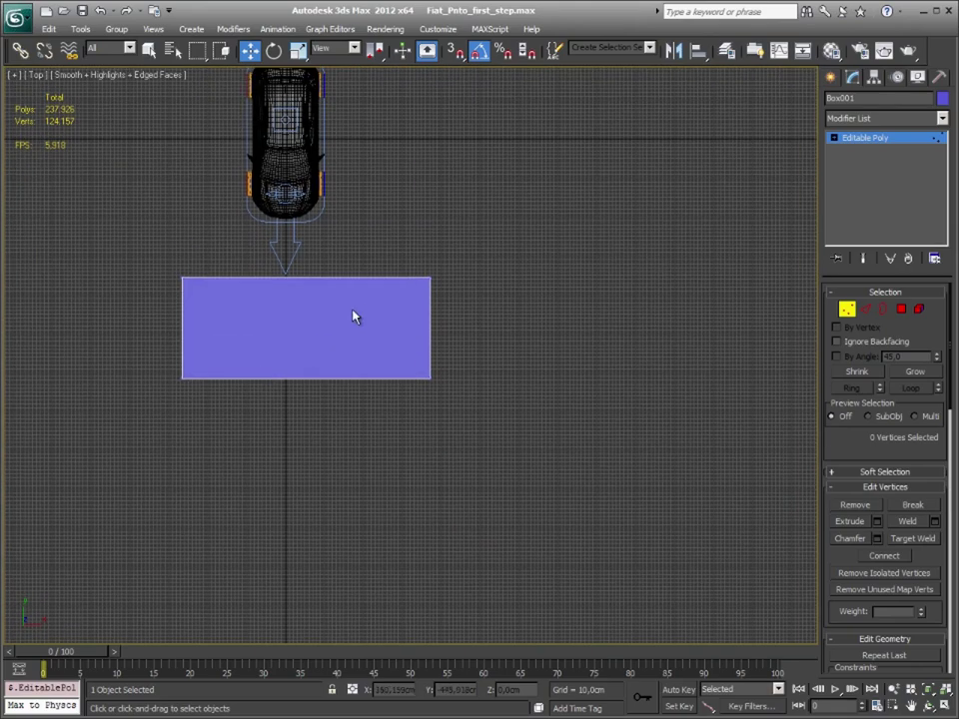
# Pick the spline Line tool, cancel a first attempt, and undo an accidental box deletion.
pyautogui.click(832, 79)
pyautogui.click(854, 101)
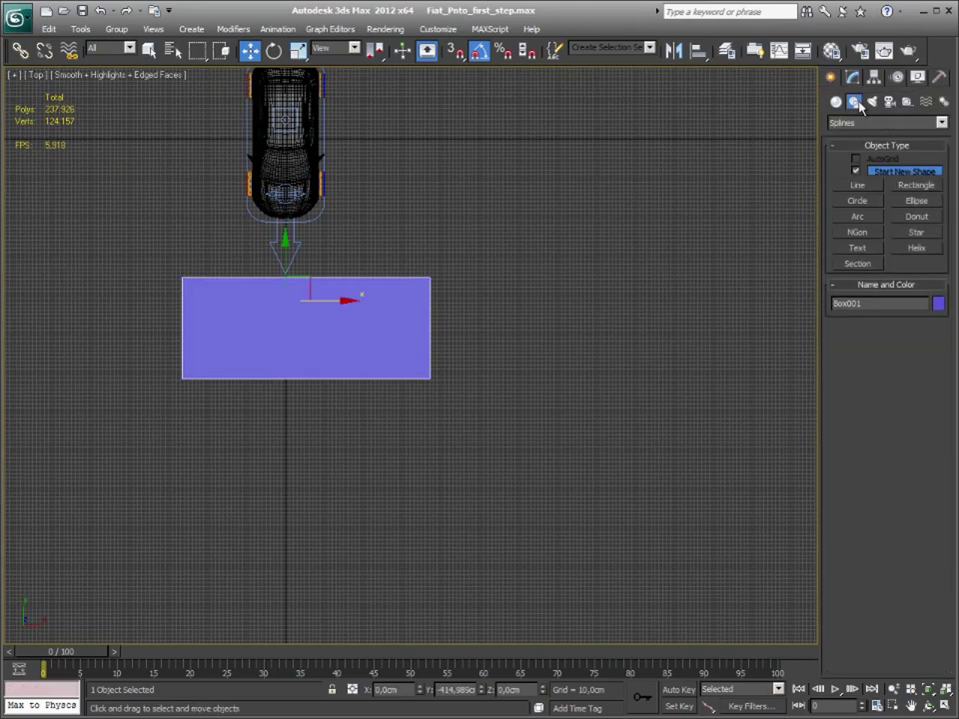
pyautogui.click(857, 186)
pyautogui.moveTo(409, 454); pyautogui.dragTo(371, 420, button='middle')
pyautogui.click(260, 339)
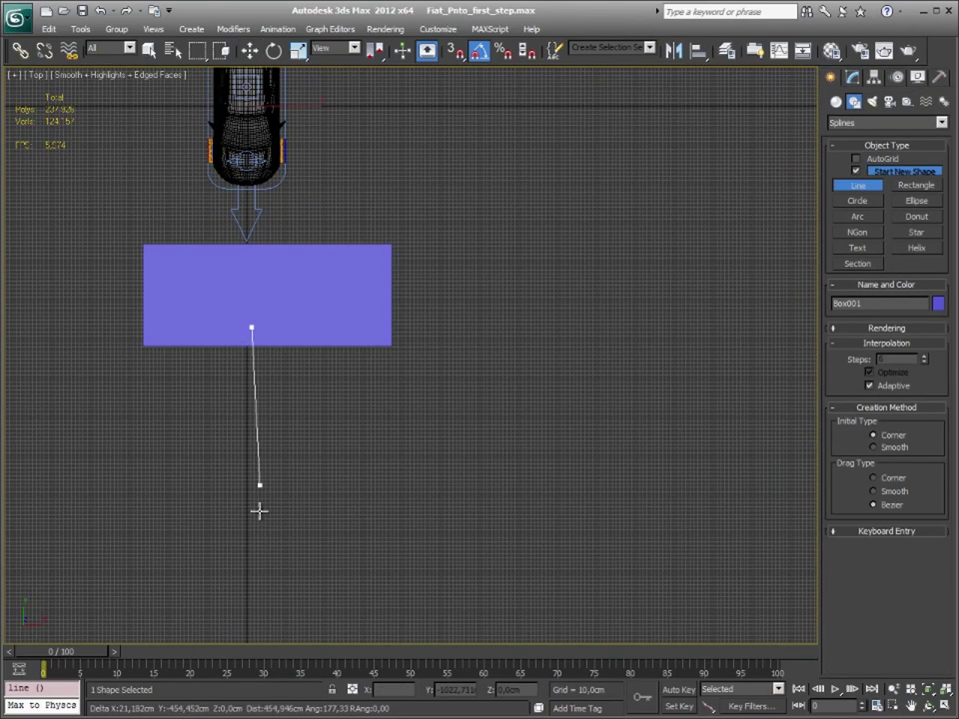
pyautogui.scroll(-2, 242, 479)
pyautogui.rightClick(341, 473)
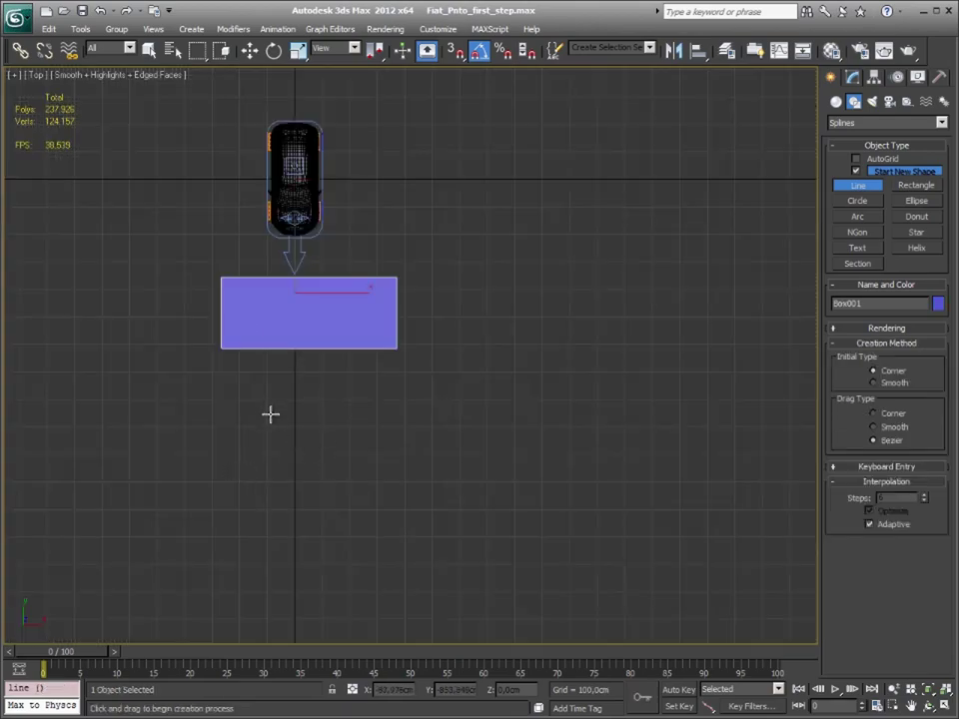
pyautogui.moveTo(331, 468); pyautogui.dragTo(264, 421, button='middle')
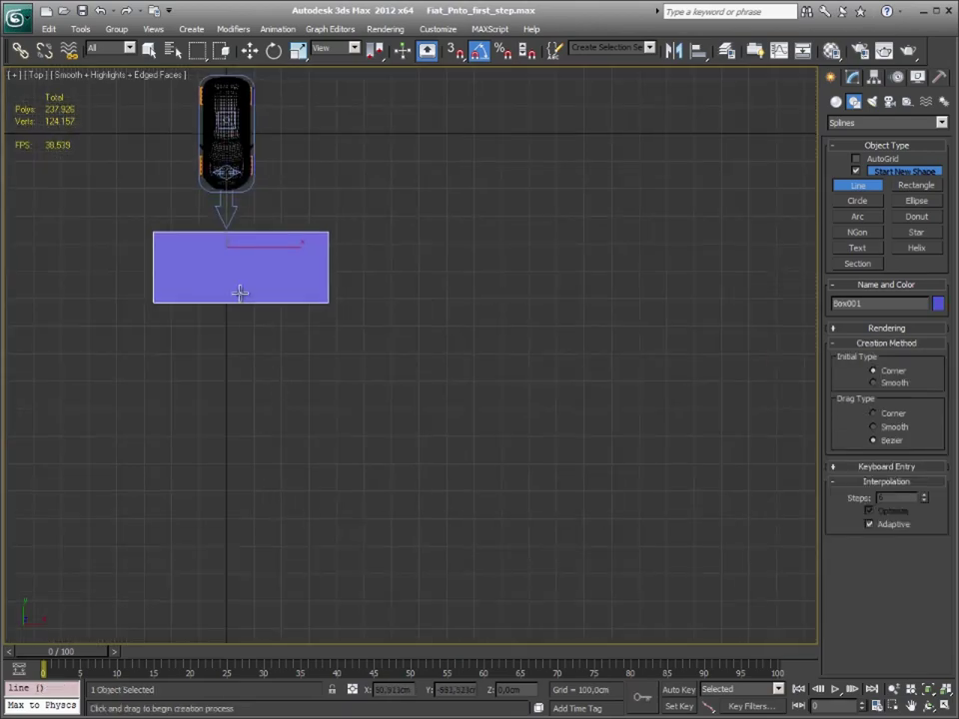
pyautogui.press('Delete')
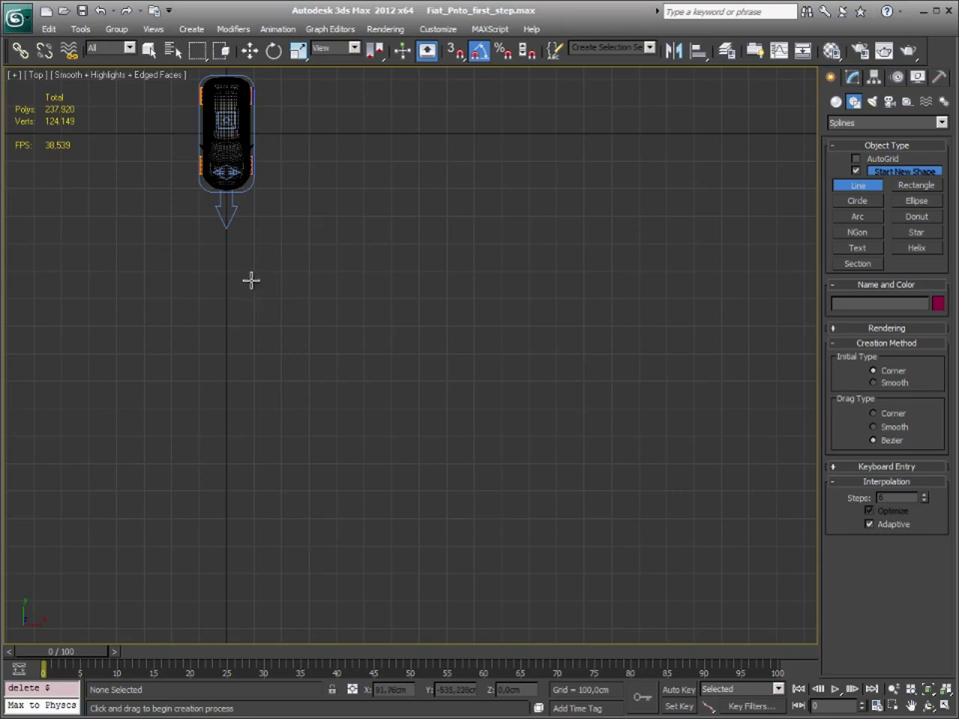
pyautogui.hotkey('ctrl', 'z')
# Draw a four-point curving line from the box centre winding downward away from the car.
pyautogui.click(233, 272)
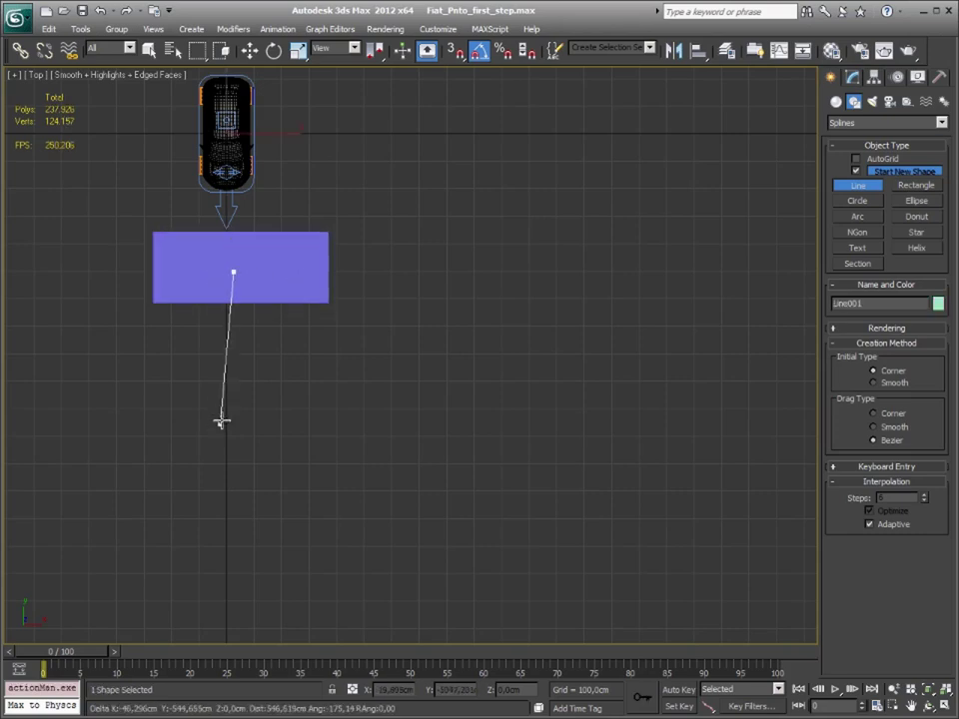
pyautogui.click(218, 409)
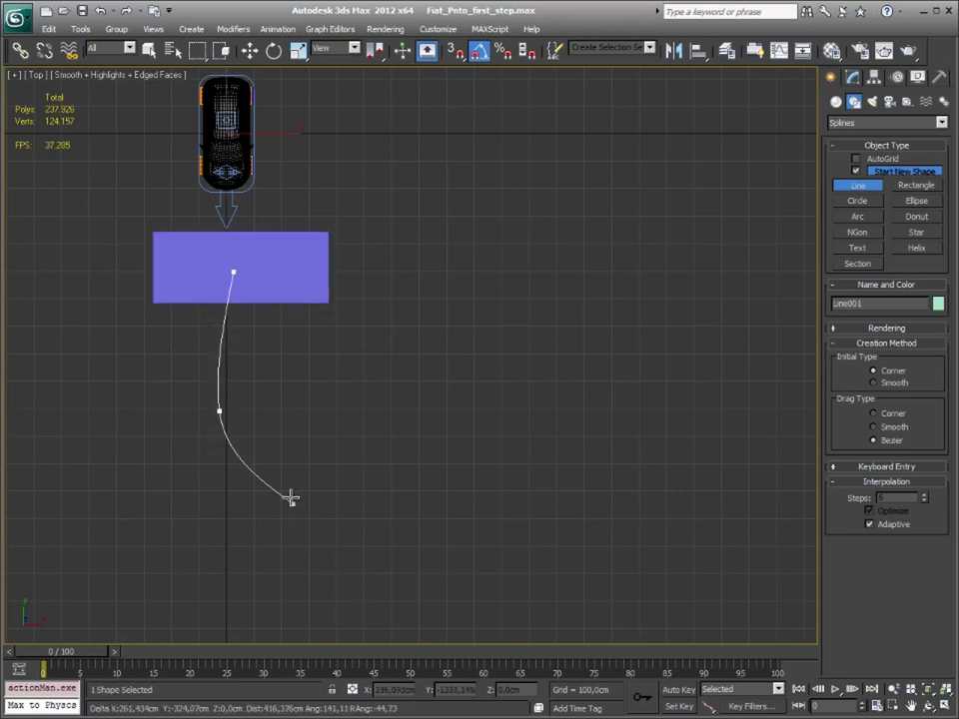
pyautogui.scroll(-2, 290, 499)
pyautogui.click(351, 506)
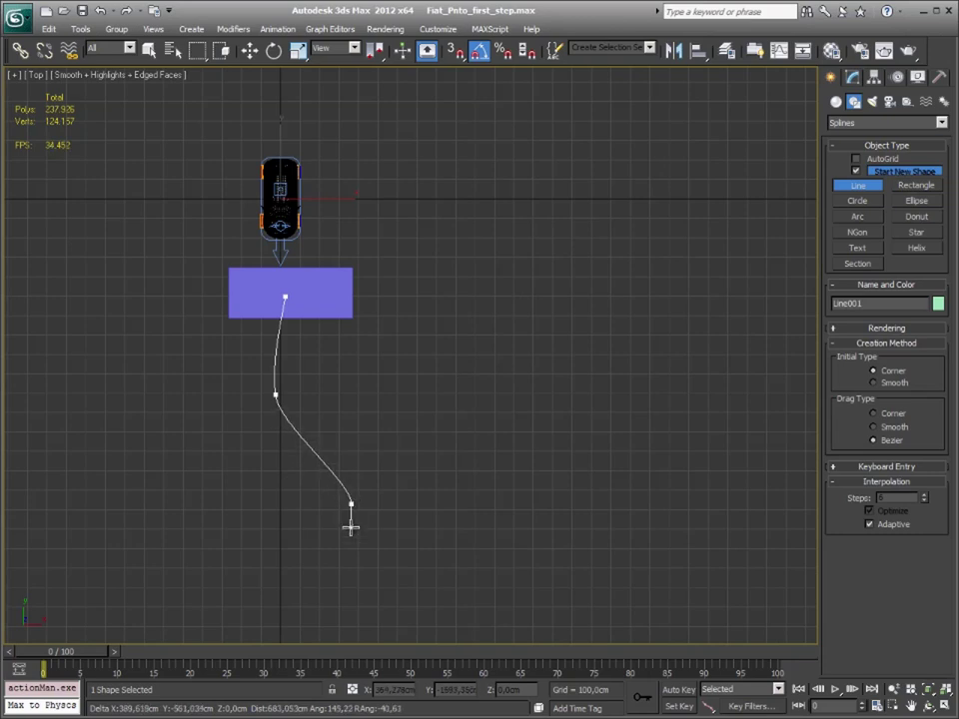
pyautogui.scroll(-2, 337, 578)
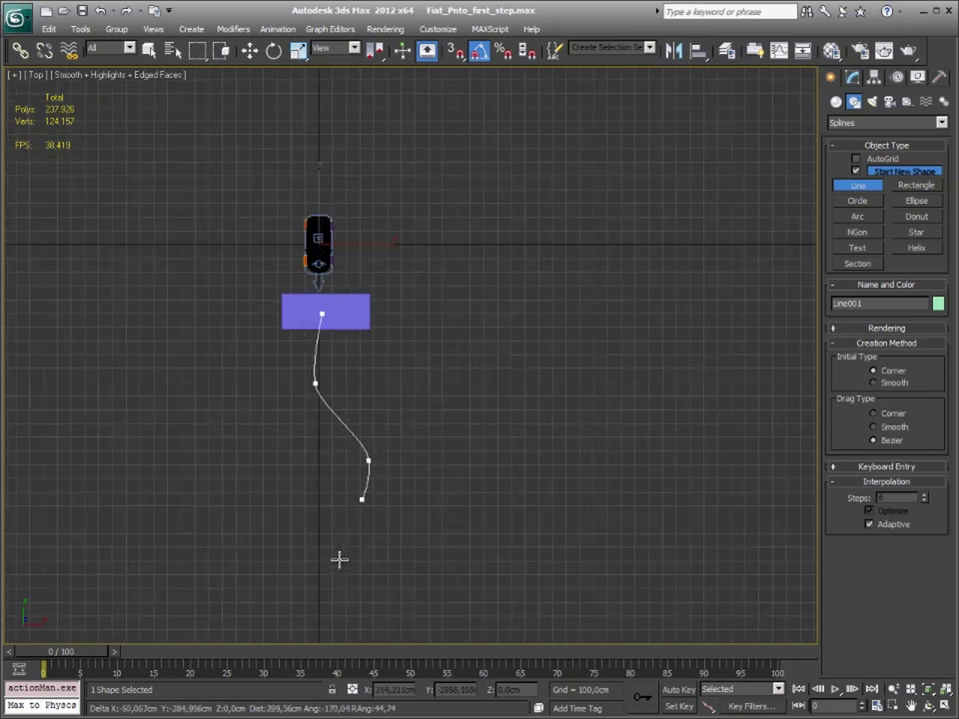
pyautogui.click(331, 610)
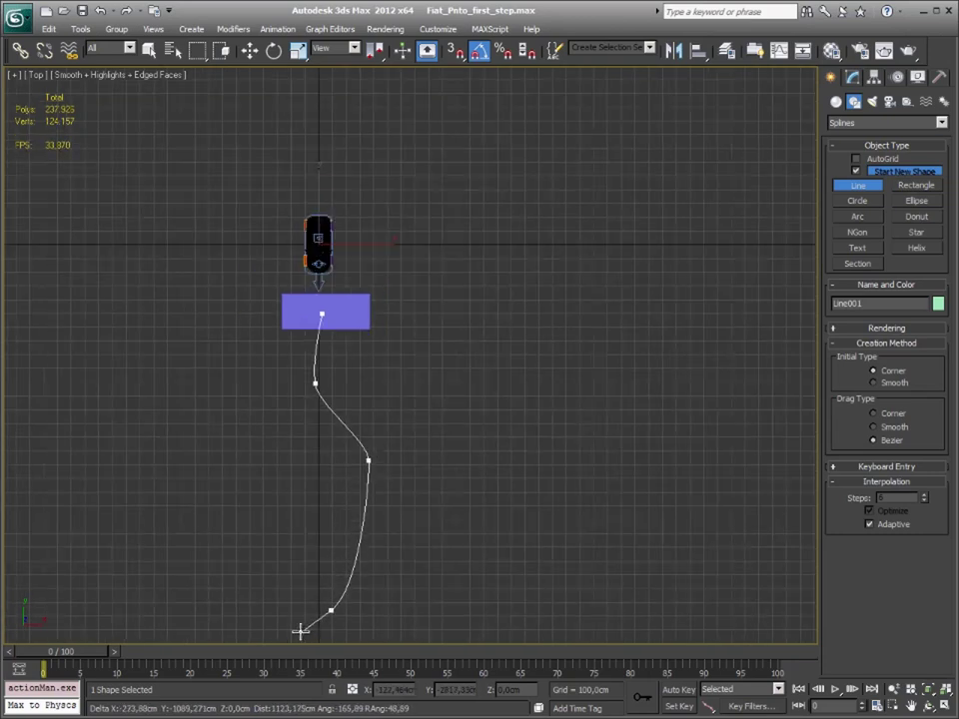
pyautogui.scroll(-2, 261, 568)
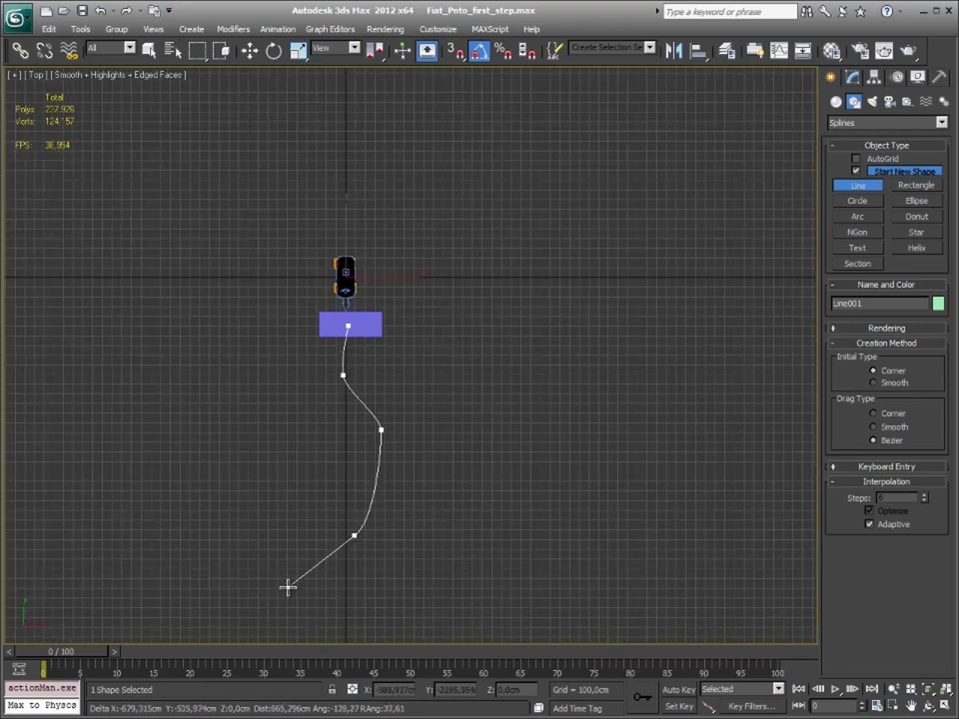
pyautogui.rightClick(287, 587)
pyautogui.scroll(1, 410, 498)
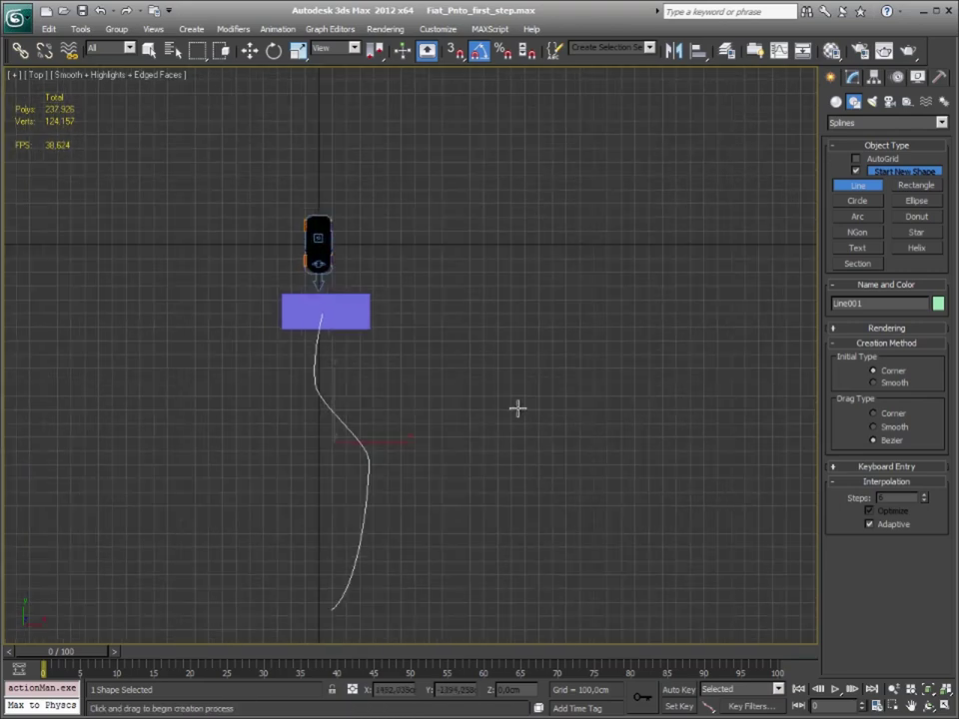
pyautogui.moveTo(516, 407); pyautogui.dragTo(468, 256, button='middle')
# In Line001's vertex mode, push the middle bend right and adjust the upper vertex's tangent.
pyautogui.press('w')
pyautogui.click(854, 78)
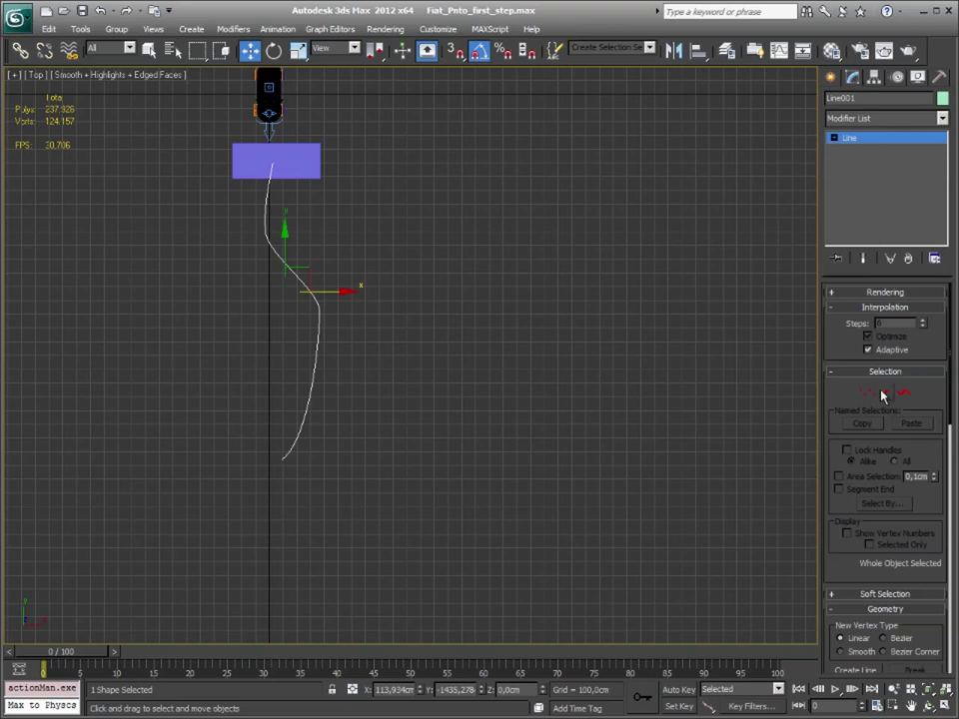
pyautogui.click(867, 393)
pyautogui.moveTo(415, 408); pyautogui.dragTo(176, 562)
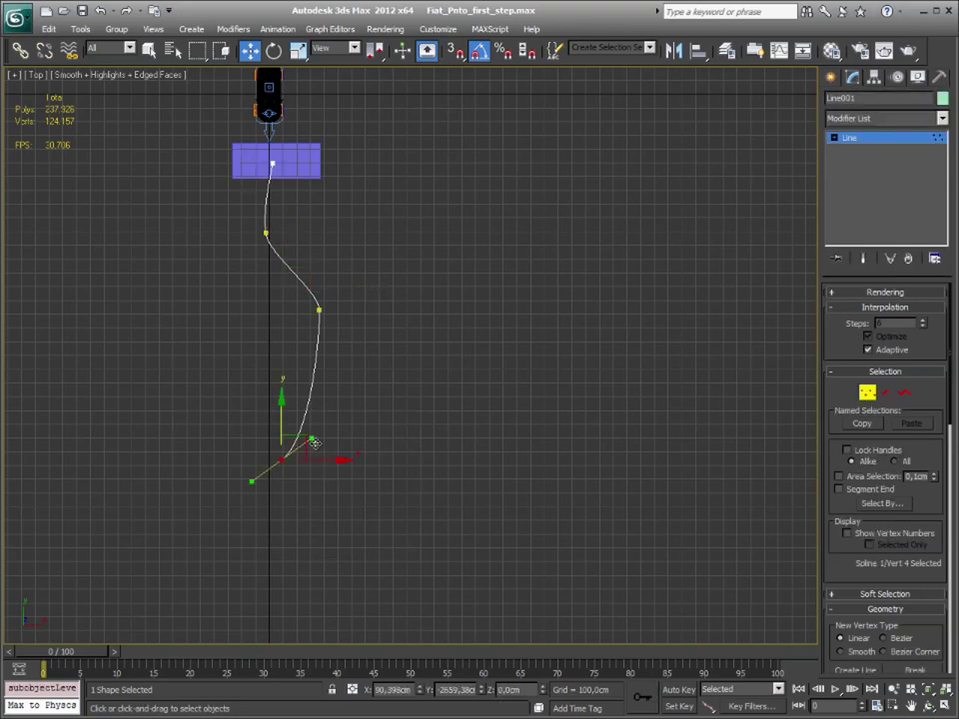
pyautogui.moveTo(363, 268); pyautogui.dragTo(283, 361)
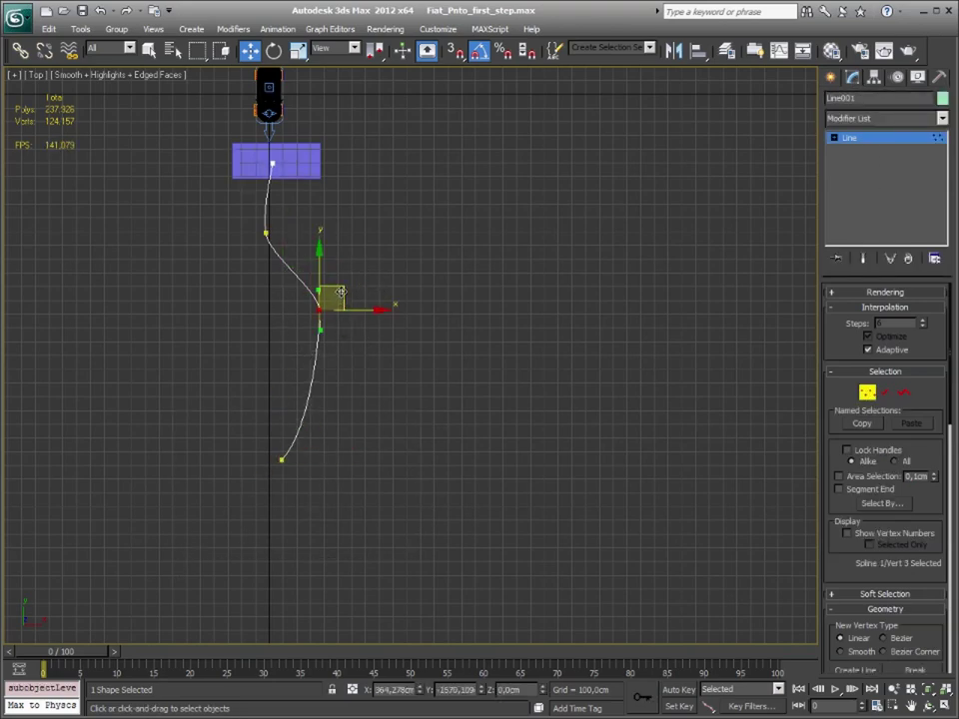
pyautogui.moveTo(339, 291); pyautogui.dragTo(332, 382)
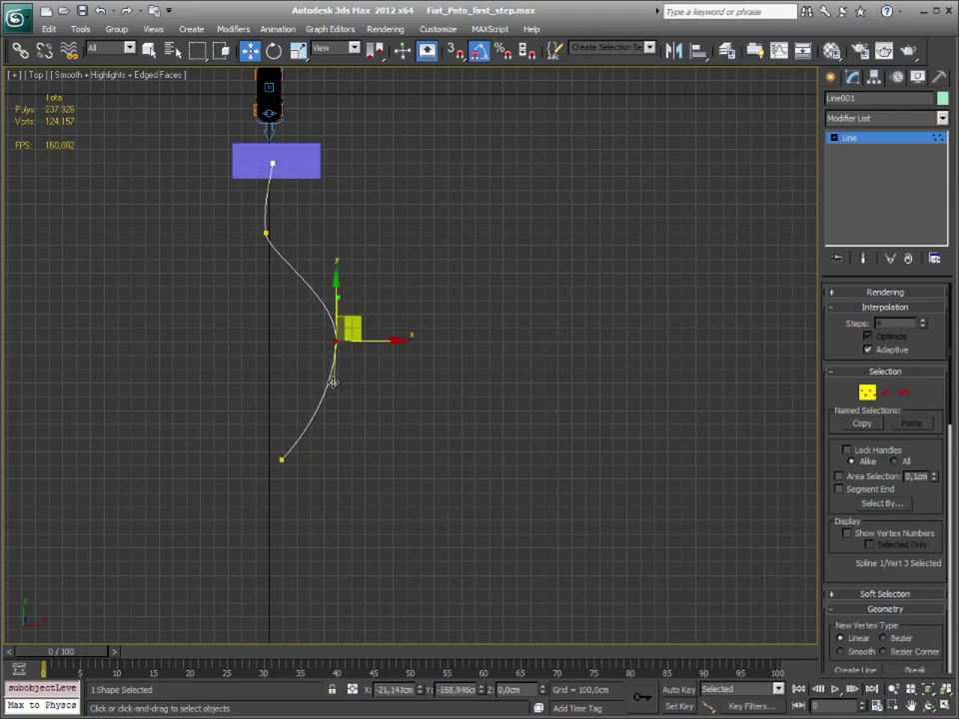
pyautogui.click(266, 232)
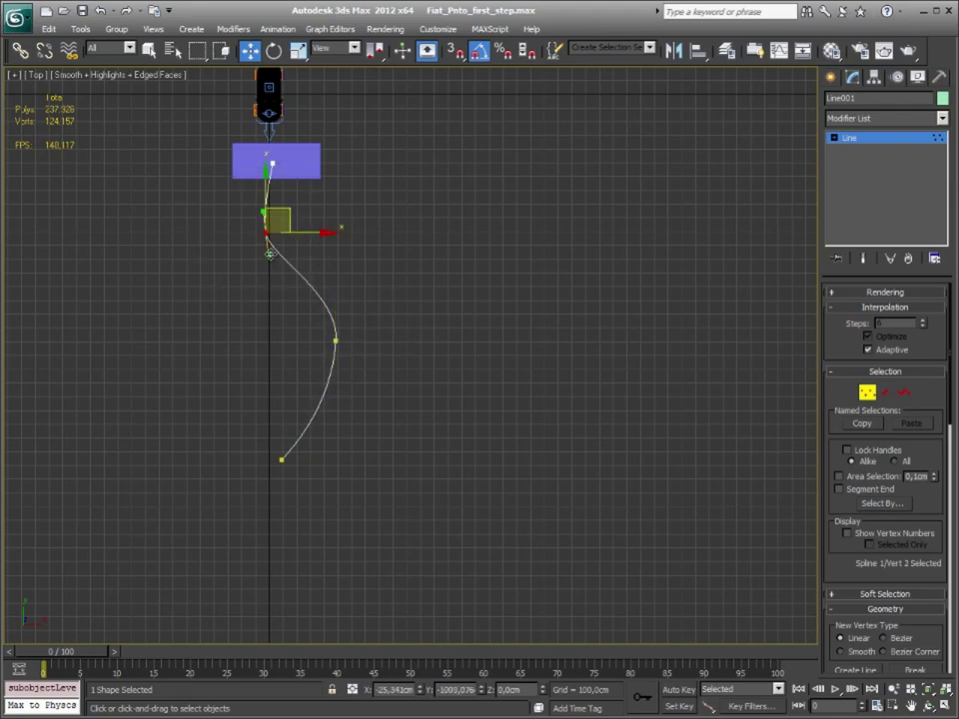
pyautogui.moveTo(269, 254); pyautogui.dragTo(270, 266)
pyautogui.moveTo(284, 210); pyautogui.dragTo(285, 225)
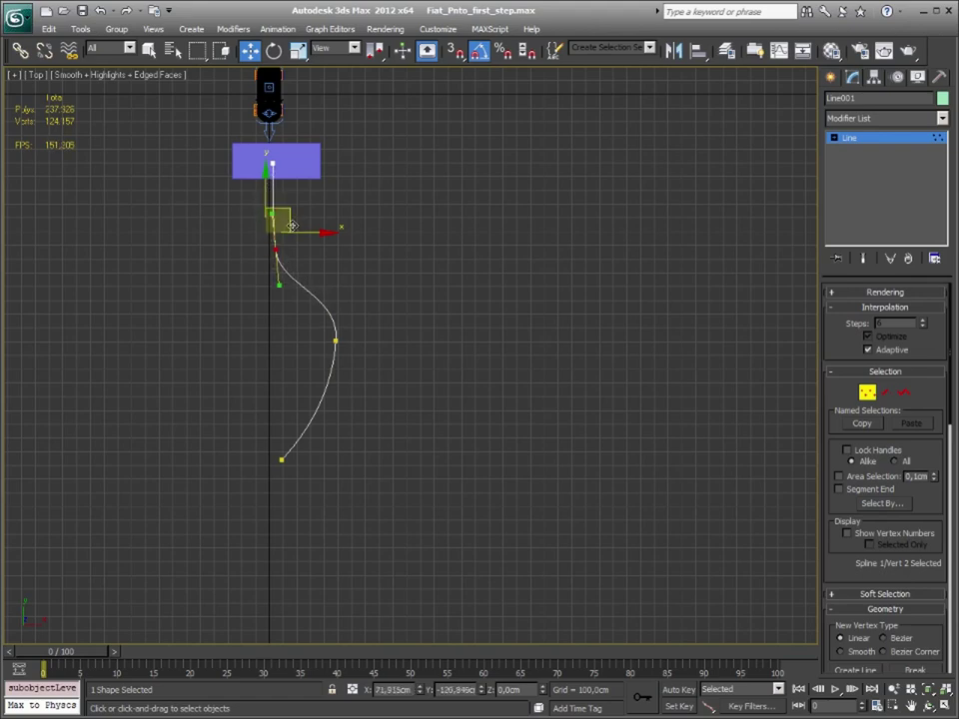
# Smooth the lower curve at the middle vertex and move the path's bottom end down-left.
pyautogui.click(335, 340)
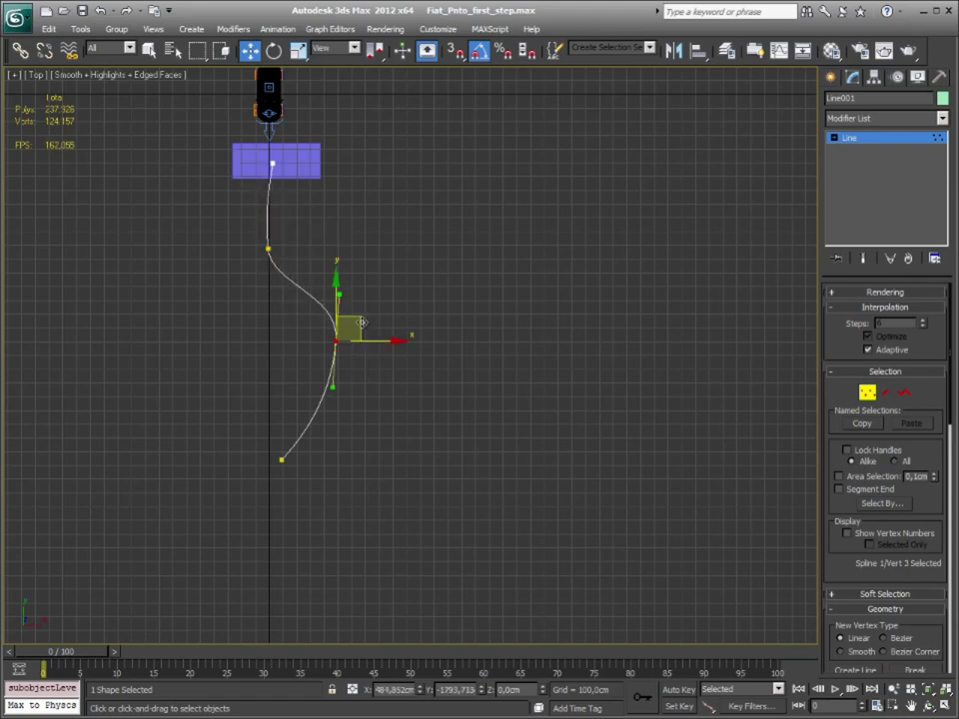
pyautogui.moveTo(333, 376); pyautogui.dragTo(374, 350)
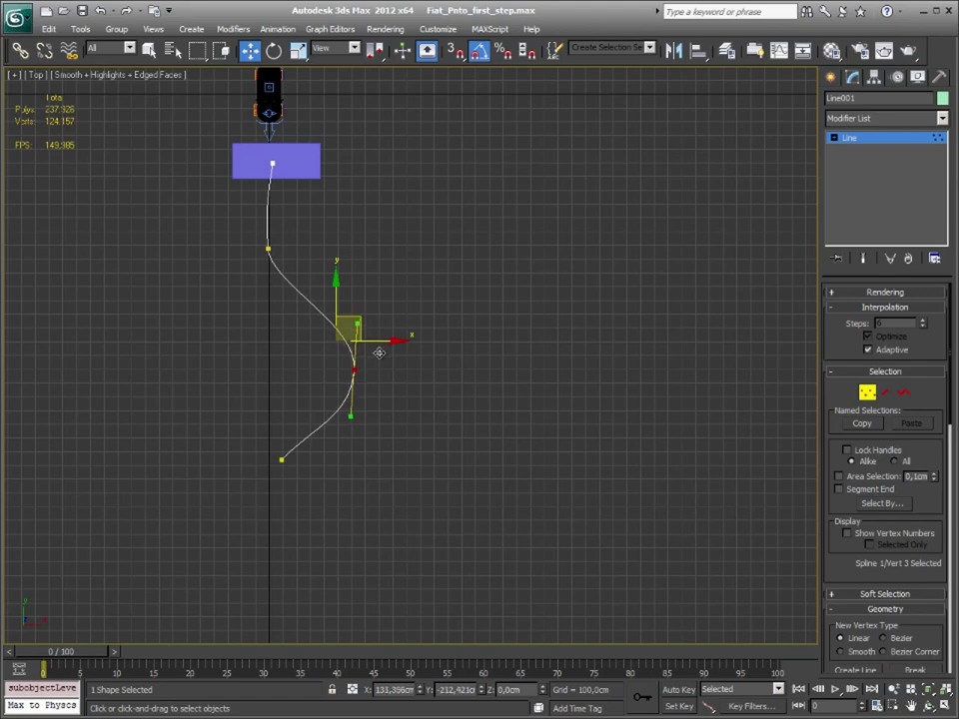
pyautogui.click(282, 459)
pyautogui.moveTo(390, 459); pyautogui.dragTo(384, 419, button='middle')
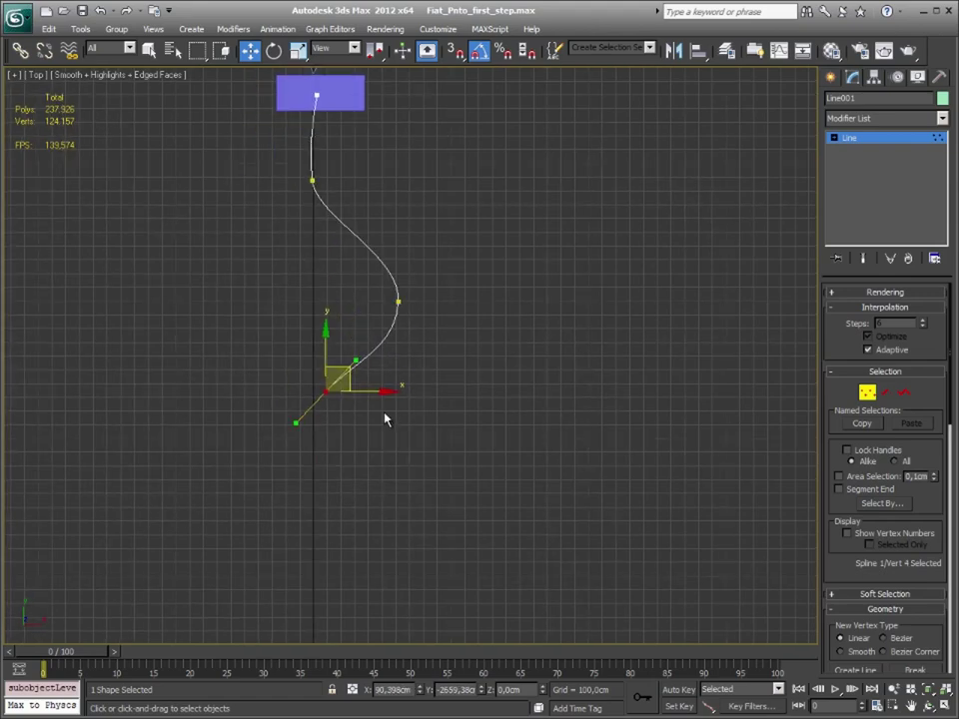
pyautogui.moveTo(350, 374)
pyautogui.mouseDown()
pyautogui.moveTo(304, 420)
pyautogui.moveTo(313, 419)
pyautogui.mouseUp()
pyautogui.moveTo(434, 274); pyautogui.dragTo(439, 306, button='middle')
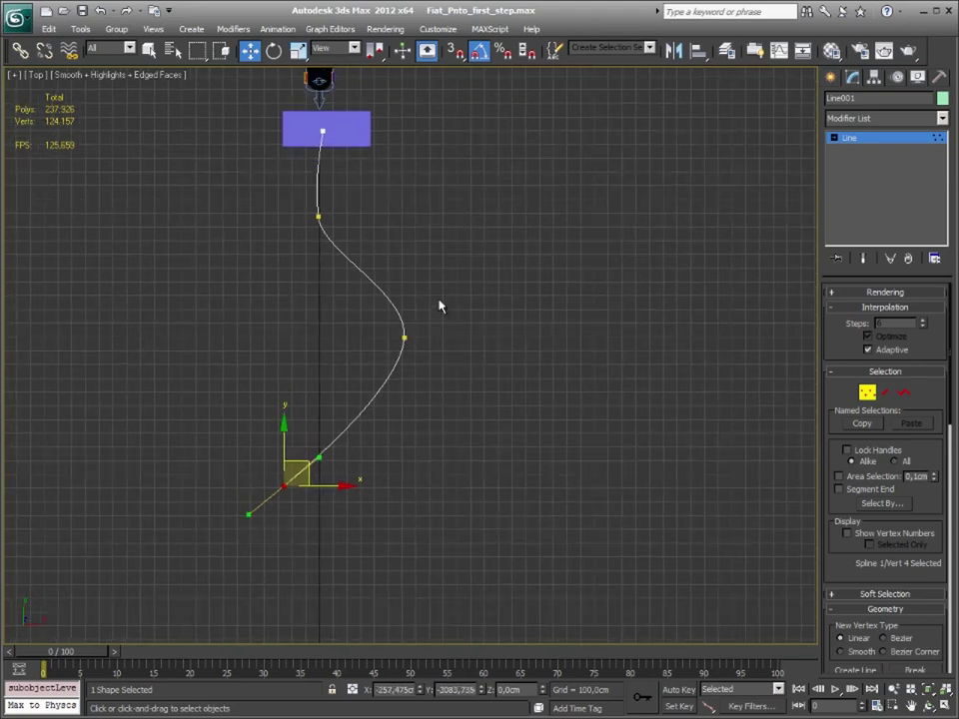
# Nudge the upper and middle vertices so the path runs straight from the panel.
pyautogui.click(314, 220)
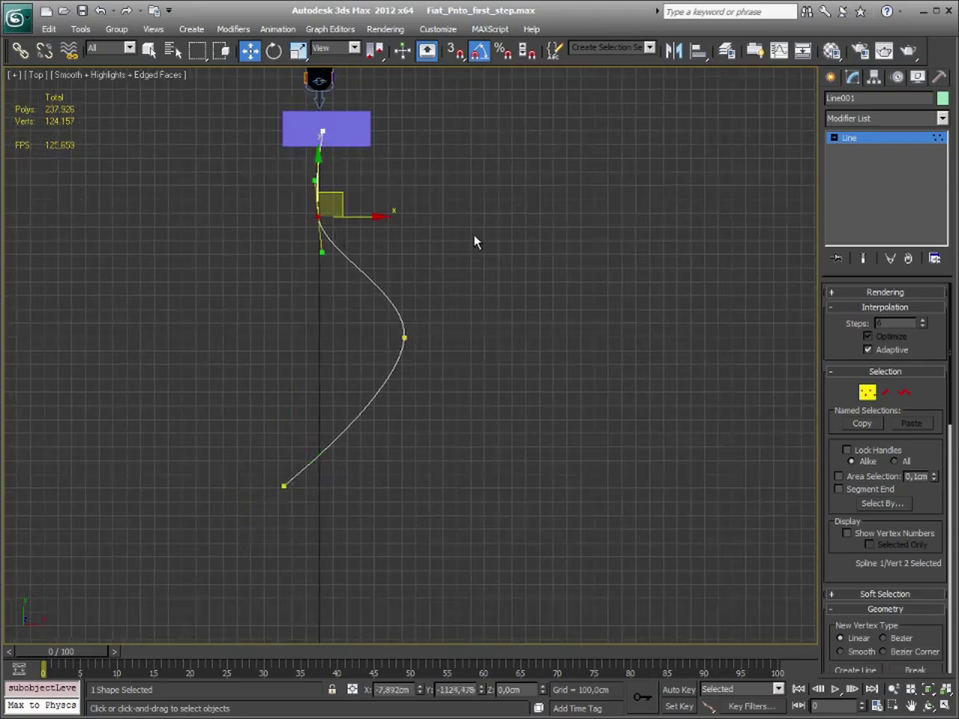
pyautogui.moveTo(476, 191); pyautogui.dragTo(259, 375)
pyautogui.moveTo(341, 197); pyautogui.dragTo(352, 228)
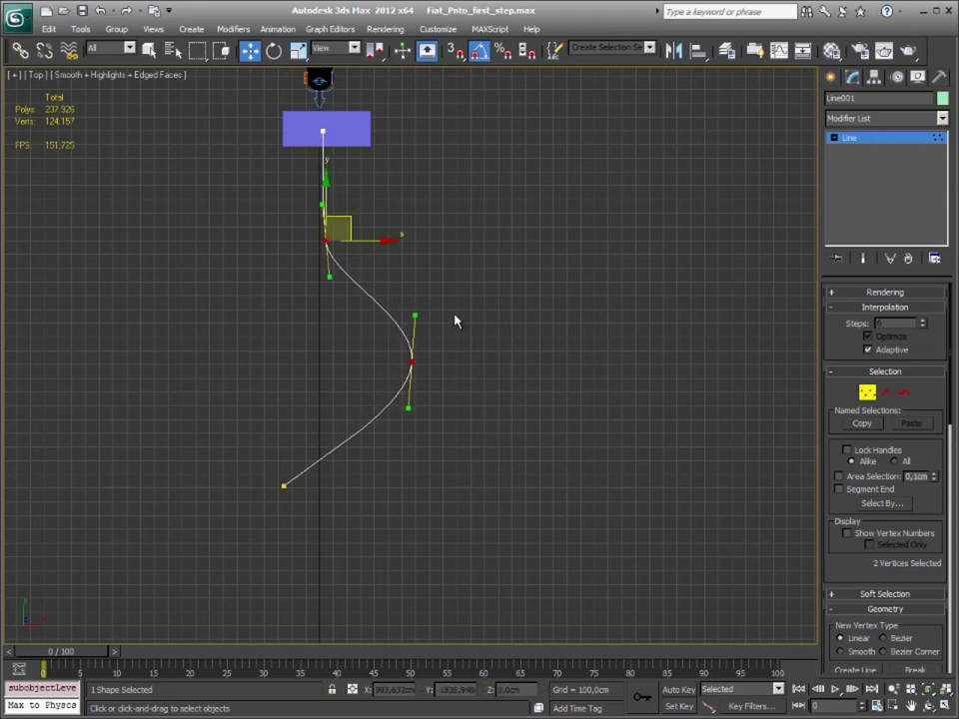
pyautogui.moveTo(454, 320); pyautogui.dragTo(463, 350, button='middle')
pyautogui.click(461, 282)
pyautogui.moveTo(367, 260); pyautogui.dragTo(280, 303)
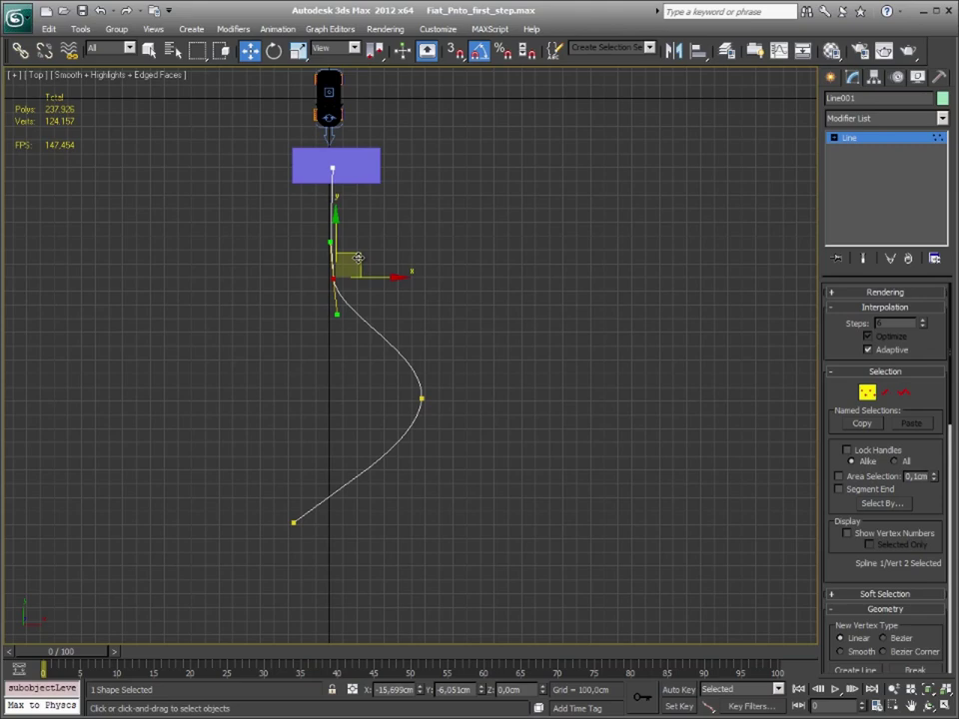
pyautogui.moveTo(358, 258); pyautogui.dragTo(360, 258)
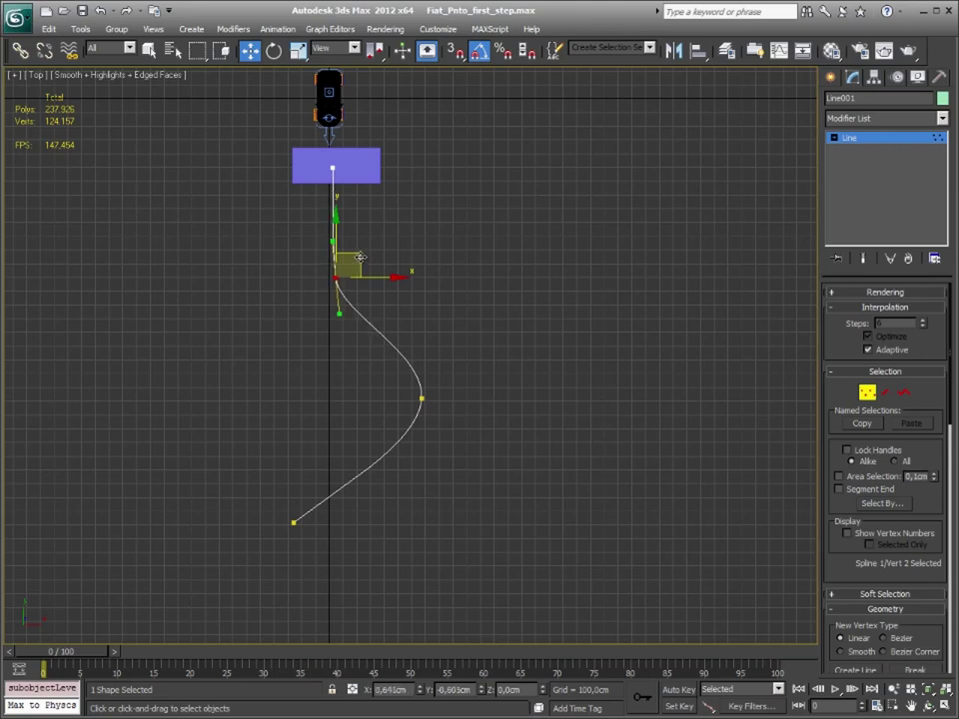
pyautogui.click(389, 256)
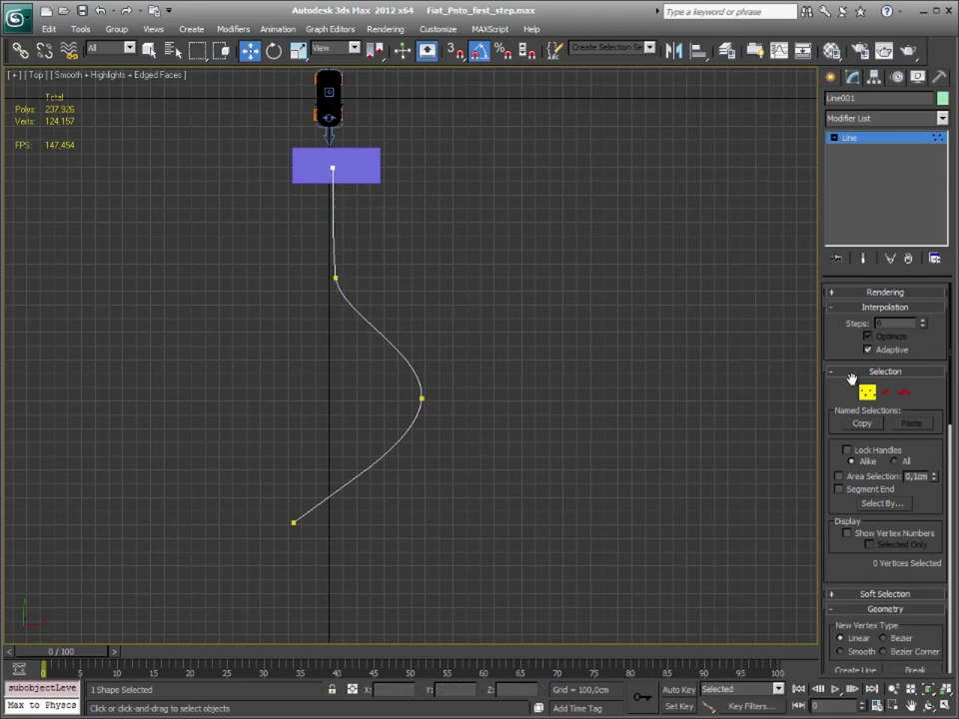
# Exit vertex editing and orbit the Perspective view to show car, panel and path.
pyautogui.press('1')
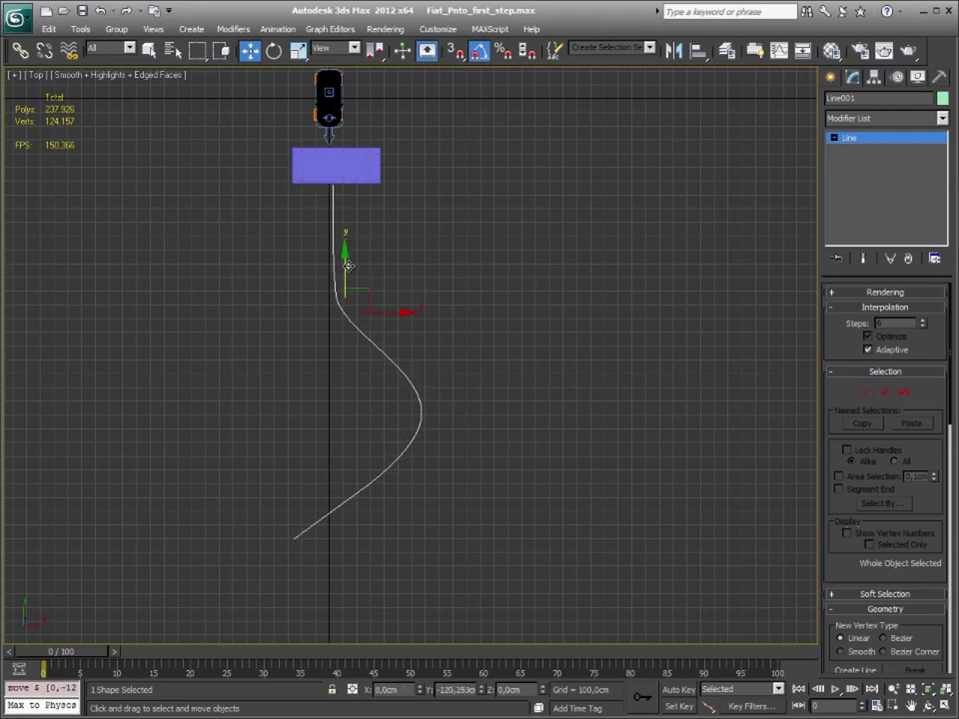
pyautogui.click(496, 371)
pyautogui.click(335, 295)
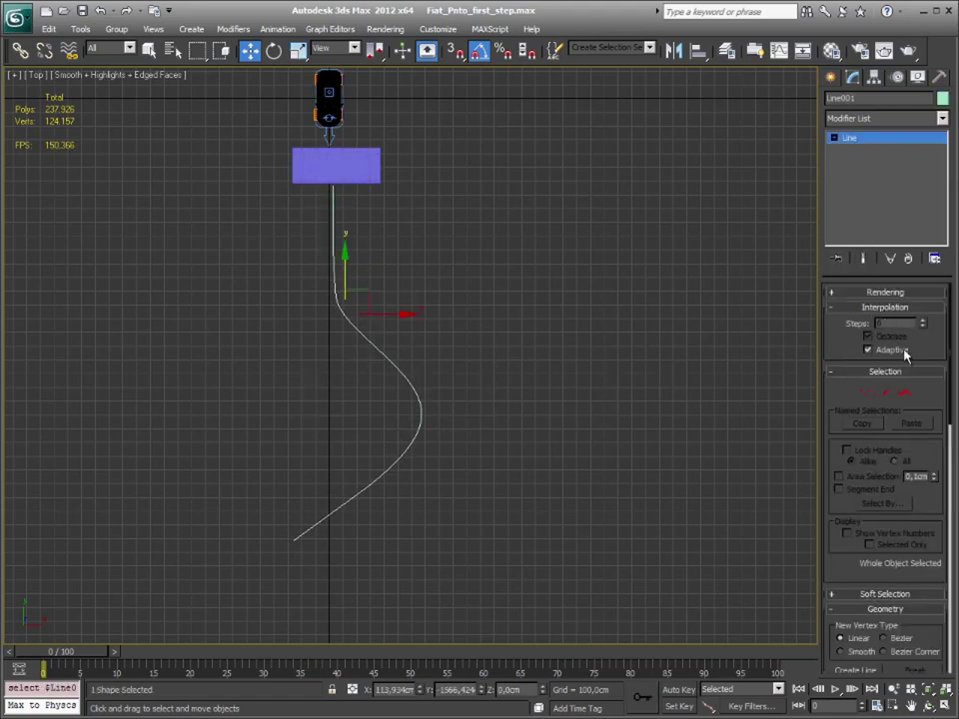
pyautogui.moveTo(593, 349); pyautogui.dragTo(595, 371, button='middle')
pyautogui.scroll(3, 400, 277)
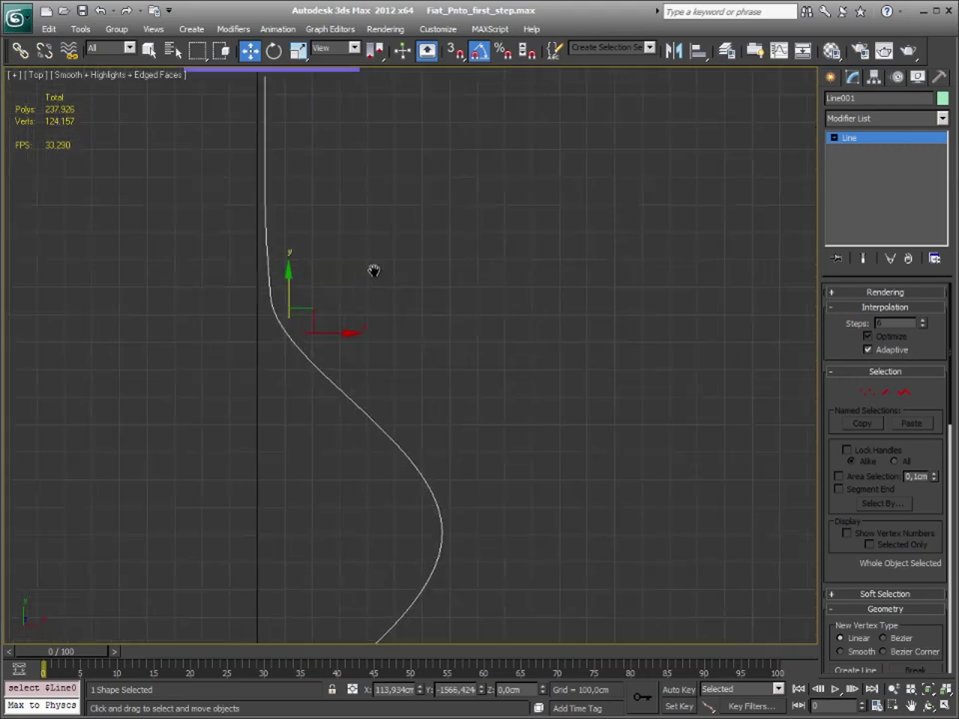
pyautogui.moveTo(374, 269); pyautogui.dragTo(444, 428, button='middle')
pyautogui.press('p')
pyautogui.moveTo(347, 303)
pyautogui.keyDown('alt'); pyautogui.mouseDown(button='middle')
pyautogui.moveTo(422, 390)
pyautogui.moveTo(344, 419)
pyautogui.moveTo(435, 271)
pyautogui.mouseUp(button='middle'); pyautogui.keyUp('alt')
# Select the ground panel's face in Polygon mode, viewed from the Top view.
pyautogui.click(141, 387)
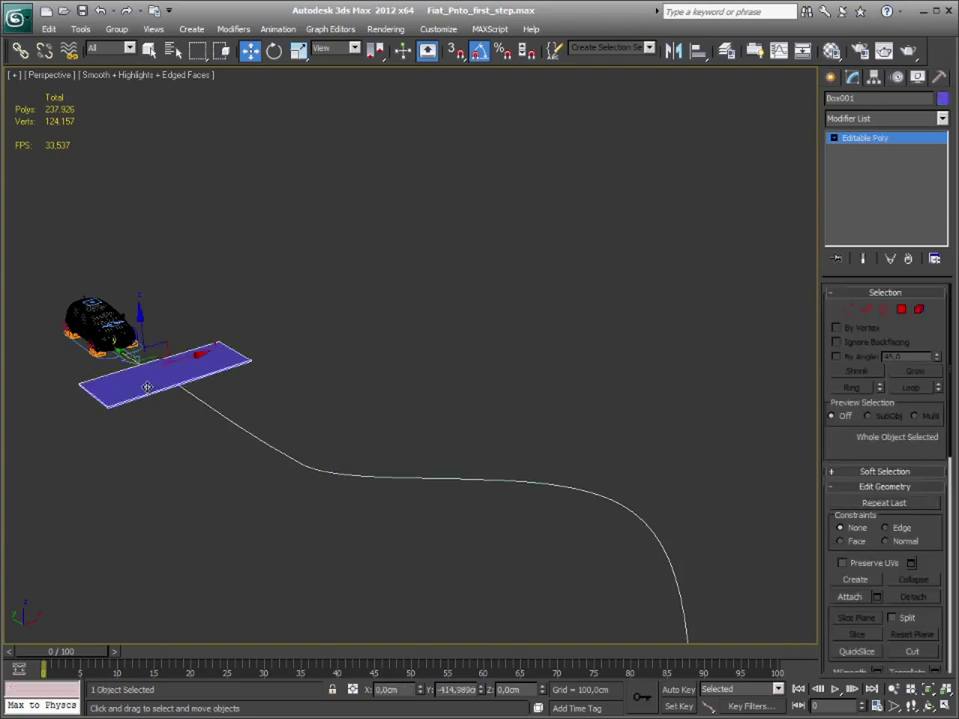
pyautogui.moveTo(447, 370)
pyautogui.mouseDown(button='middle')
pyautogui.moveTo(516, 305)
pyautogui.moveTo(502, 258)
pyautogui.mouseUp(button='middle')
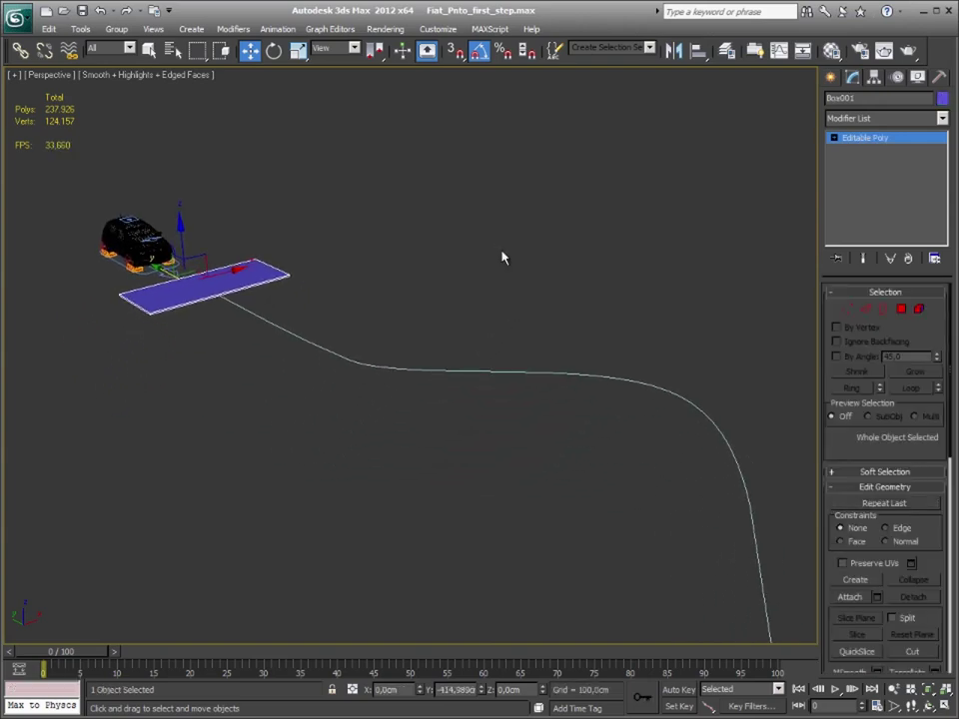
pyautogui.click(898, 309)
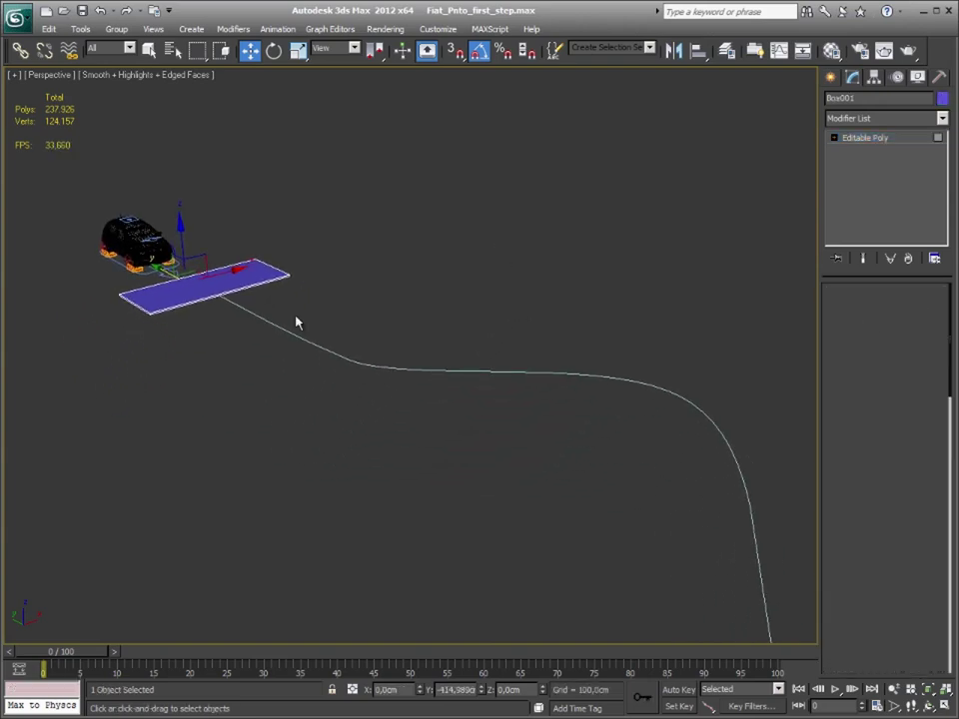
pyautogui.click(190, 302)
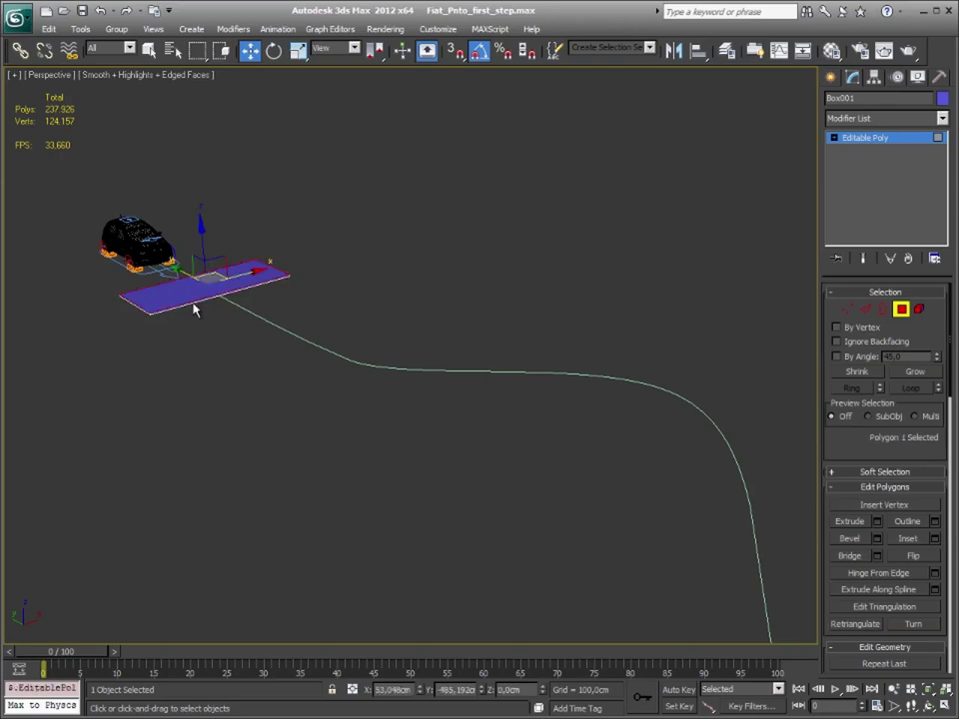
pyautogui.click(194, 305)
pyautogui.click(193, 302)
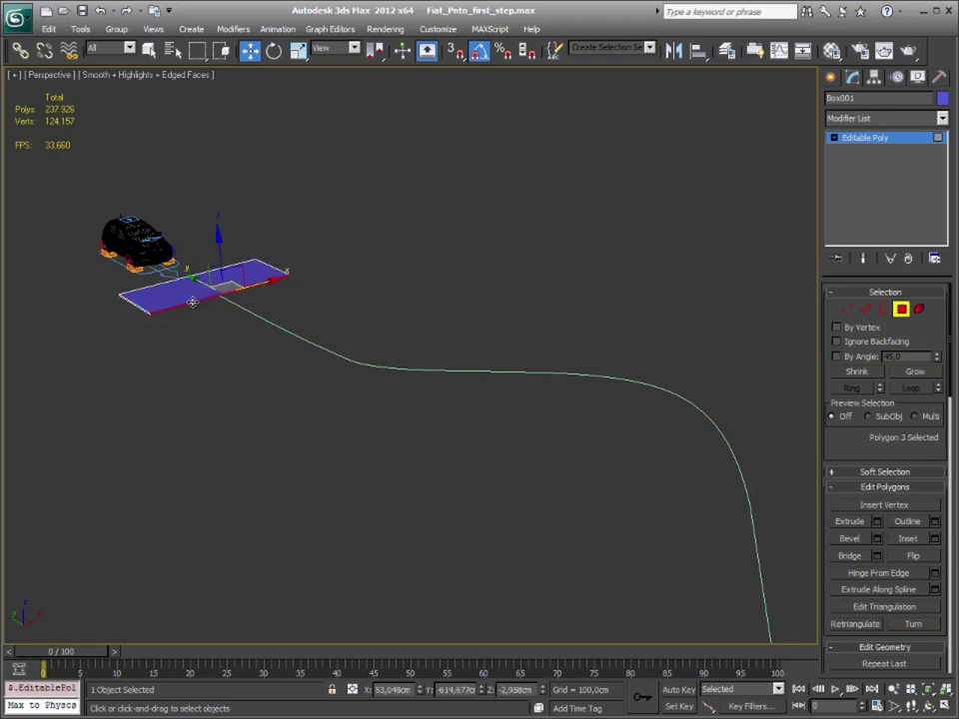
pyautogui.press('t')
pyautogui.scroll(-5, 421, 316)
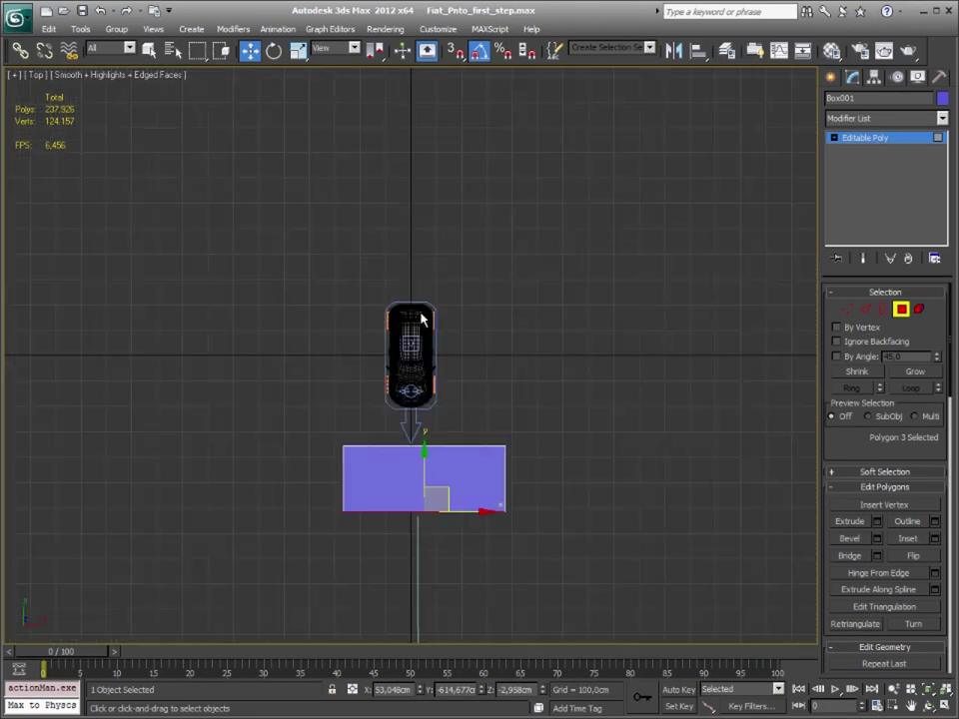
pyautogui.moveTo(421, 317); pyautogui.dragTo(489, 195, button='middle')
pyautogui.moveTo(586, 520); pyautogui.dragTo(454, 312, button='middle')
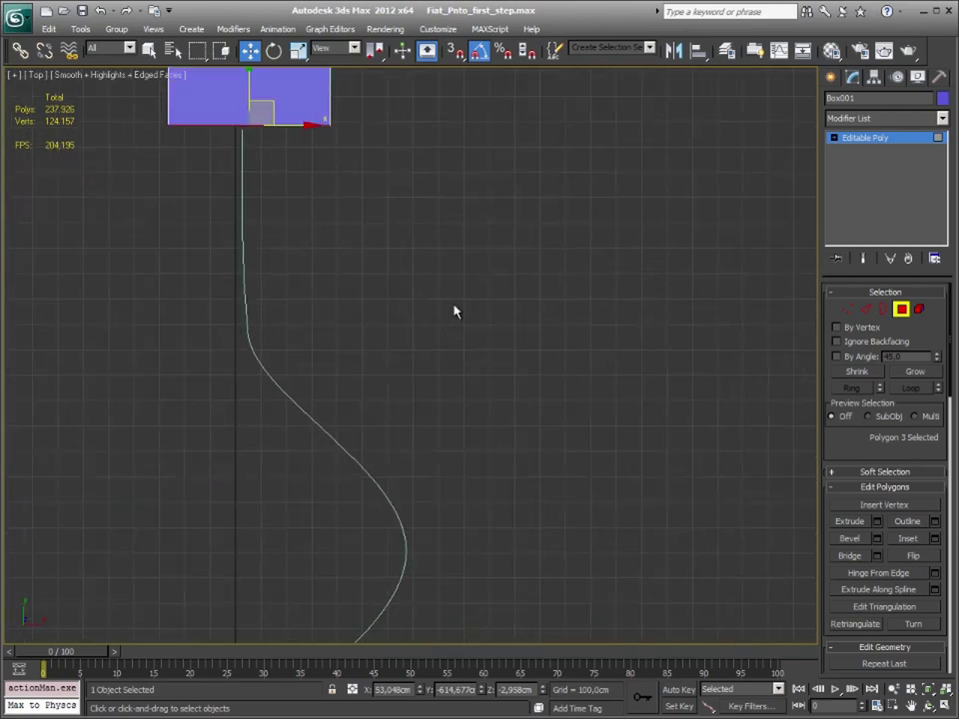
# Extrude the face along Line001 and raise Segments to 34 for a smooth curve.
pyautogui.click(936, 591)
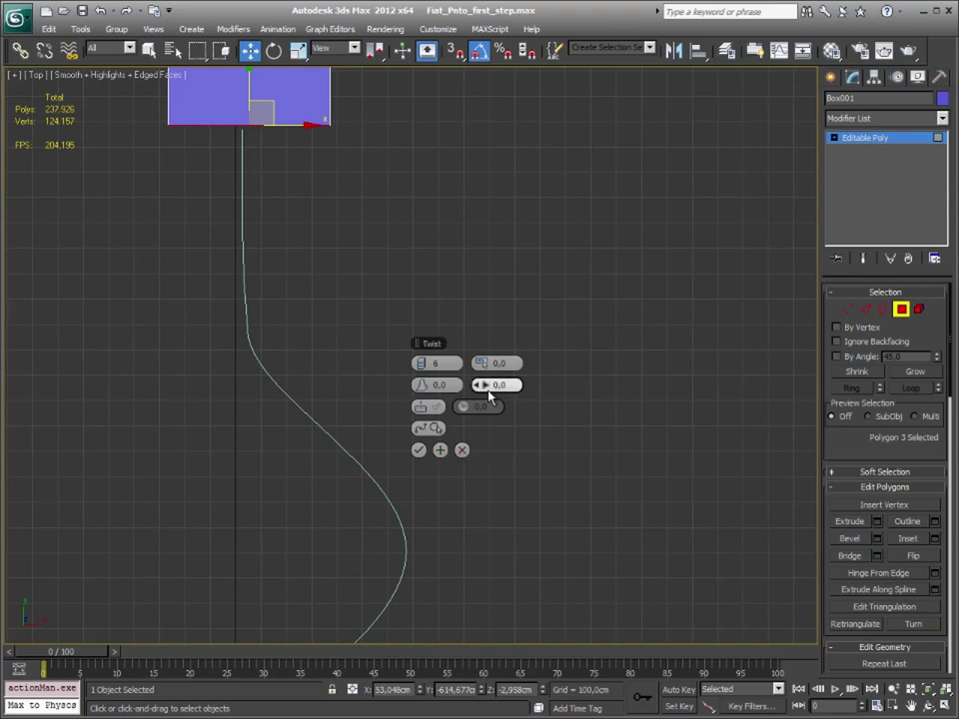
pyautogui.click(427, 427)
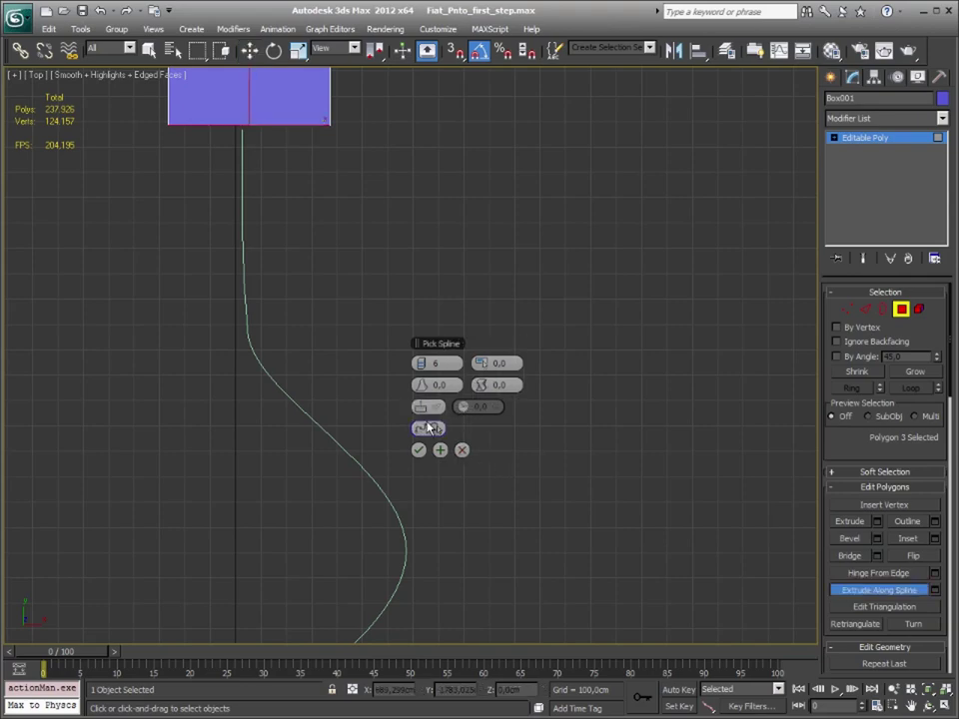
pyautogui.click(264, 379)
pyautogui.moveTo(712, 516); pyautogui.dragTo(689, 342, button='middle')
pyautogui.scroll(-2, 649, 270)
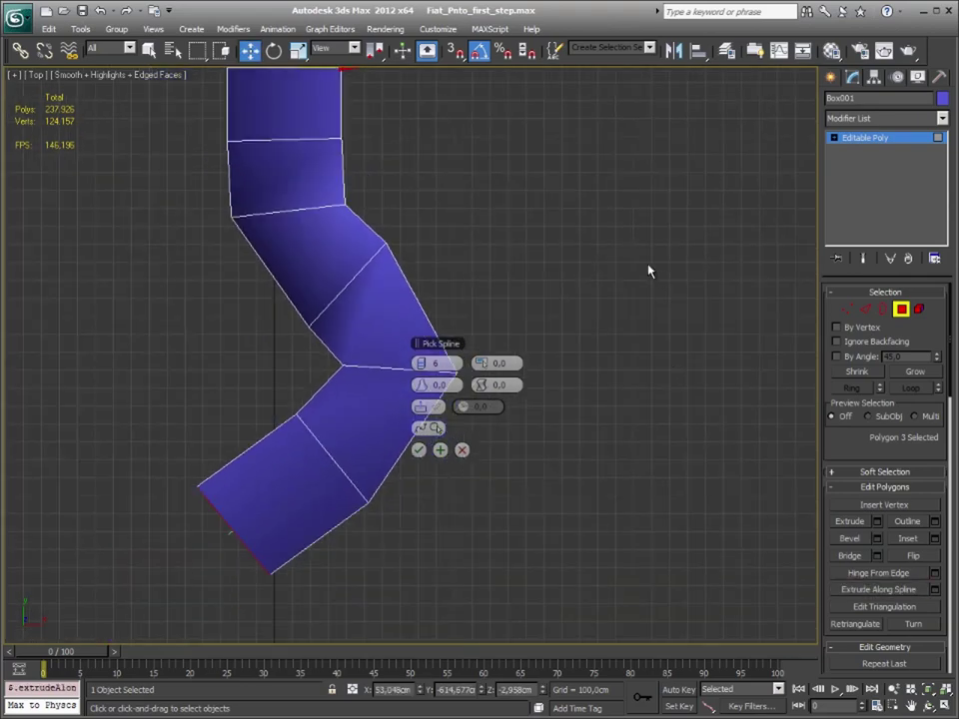
pyautogui.moveTo(649, 271); pyautogui.dragTo(660, 313, button='middle')
pyautogui.click(428, 366)
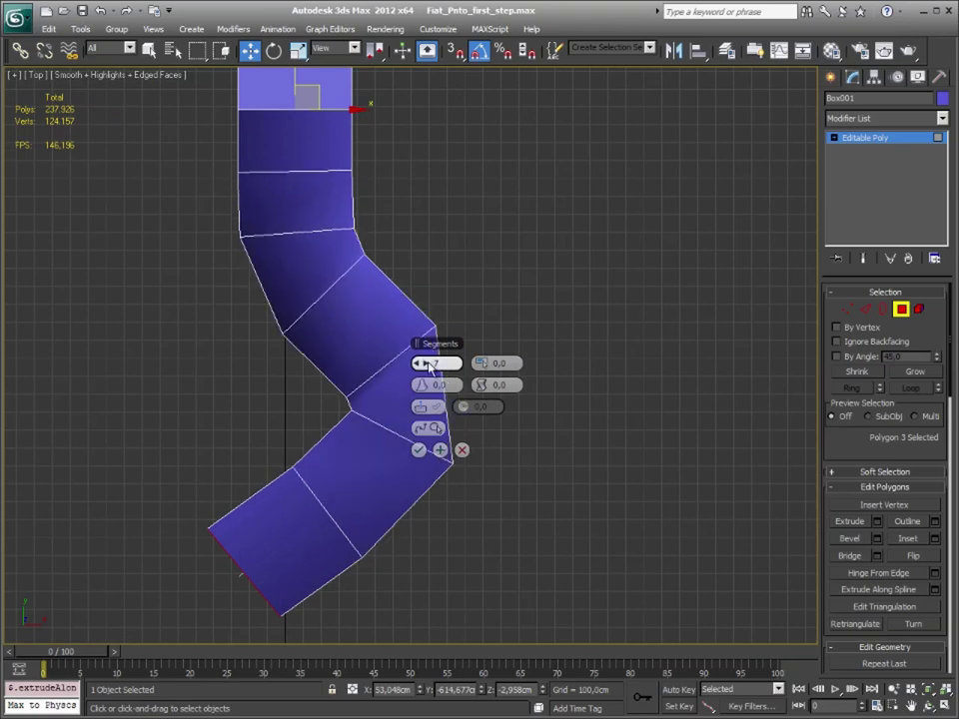
pyautogui.click(428, 365)
pyautogui.click(428, 366)
pyautogui.click(431, 364)
pyautogui.moveTo(439, 363)
pyautogui.mouseDown()
pyautogui.moveTo(439, 349)
pyautogui.moveTo(510, 363)
pyautogui.moveTo(321, 419)
pyautogui.mouseUp()
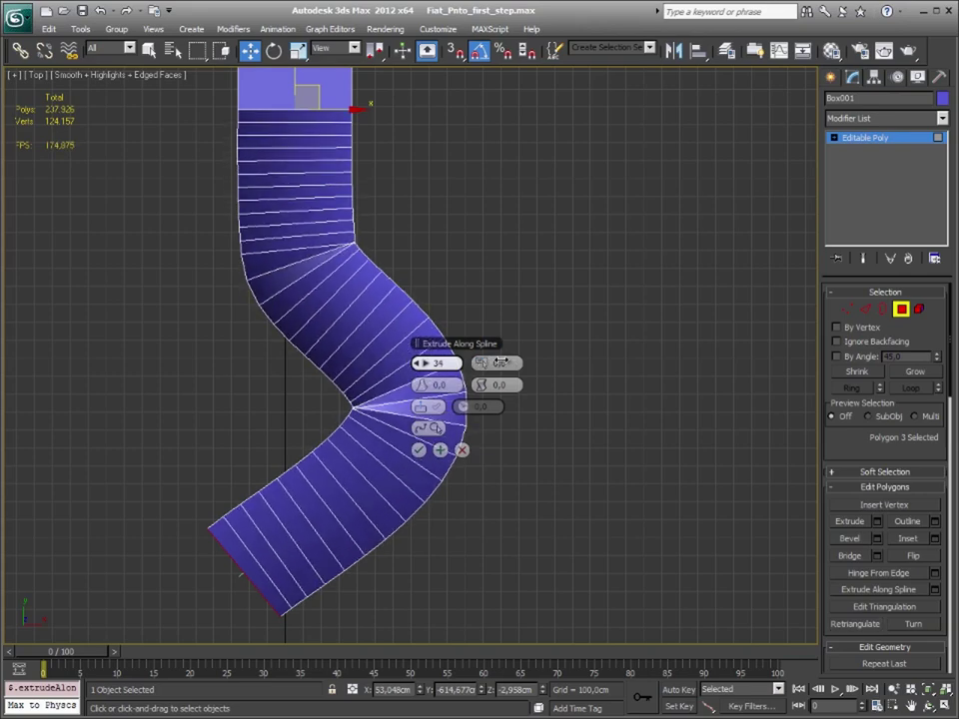
# Box-select the tube polygons along the lower part of the extruded road.
pyautogui.scroll(3, 321, 419)
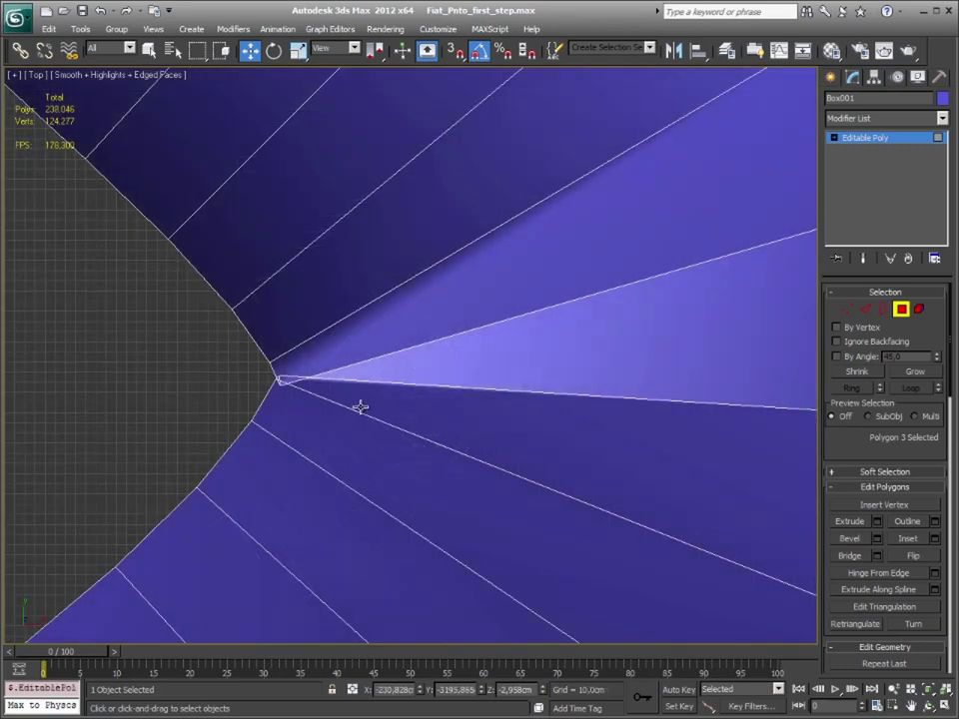
pyautogui.scroll(-3, 327, 404)
pyautogui.scroll(-2, 451, 413)
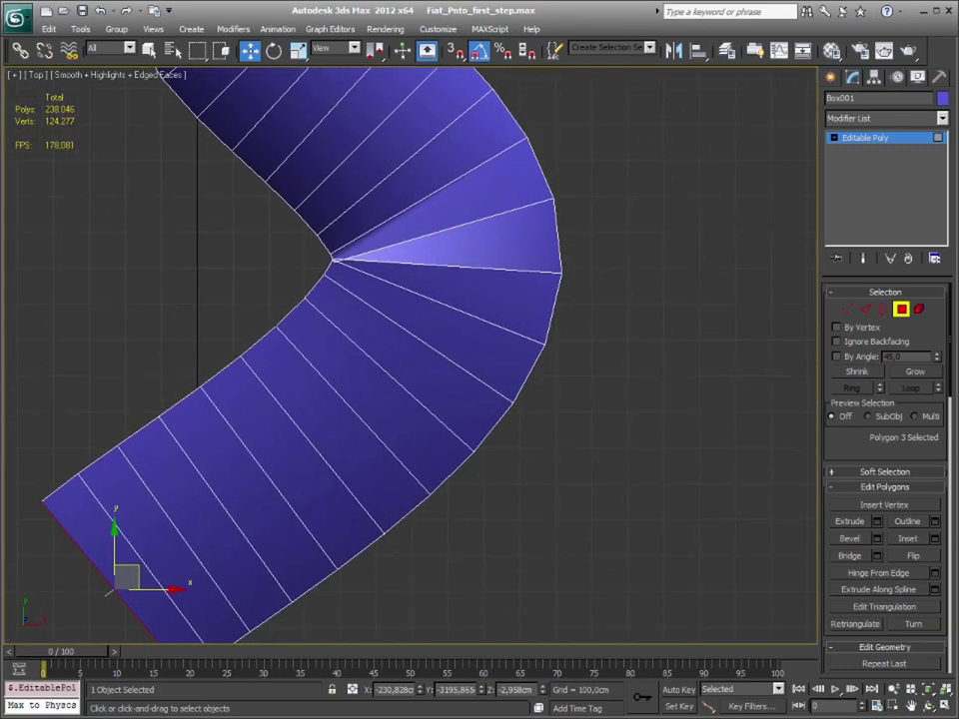
pyautogui.moveTo(556, 353); pyautogui.dragTo(90, 623)
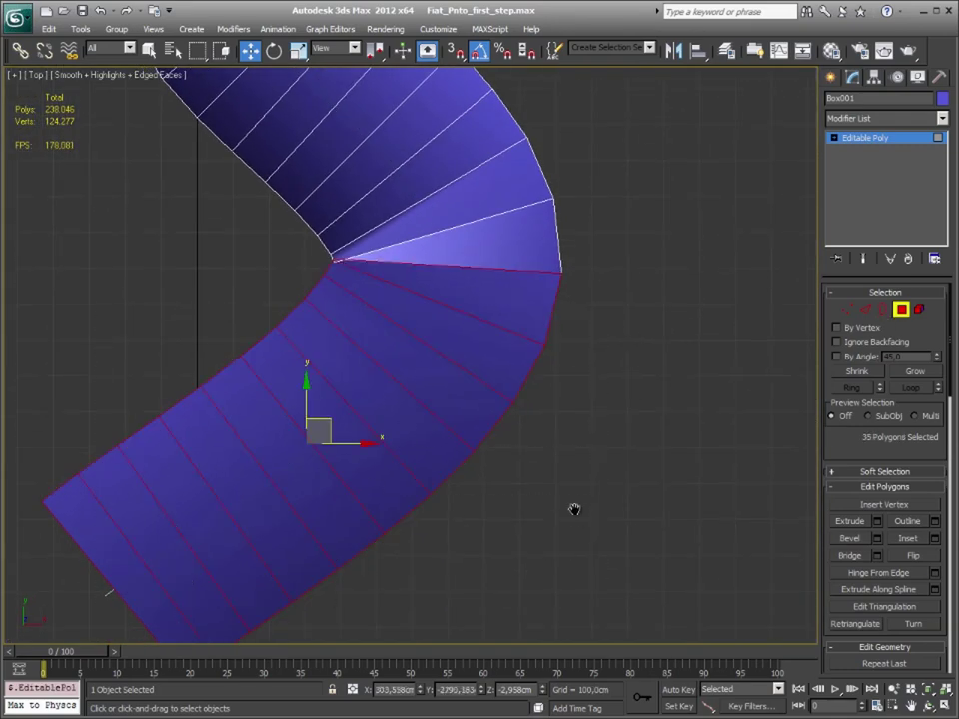
pyautogui.moveTo(573, 510); pyautogui.dragTo(601, 511, button='middle')
pyautogui.moveTo(592, 552); pyautogui.dragTo(52, 377)
pyautogui.moveTo(473, 275); pyautogui.dragTo(504, 368, button='middle')
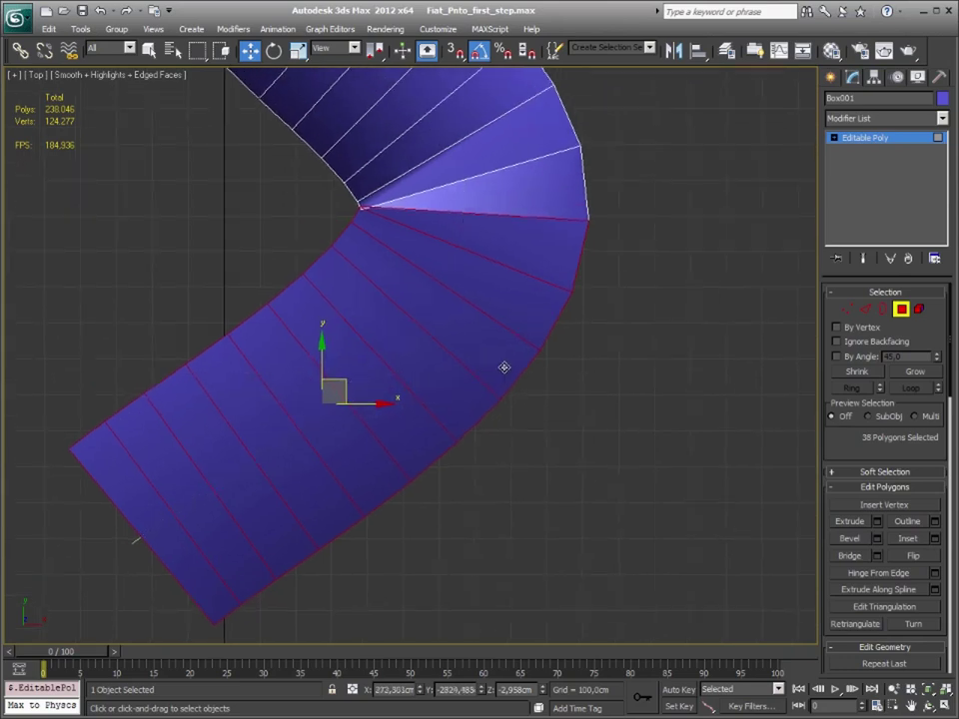
pyautogui.moveTo(345, 379); pyautogui.dragTo(347, 389)
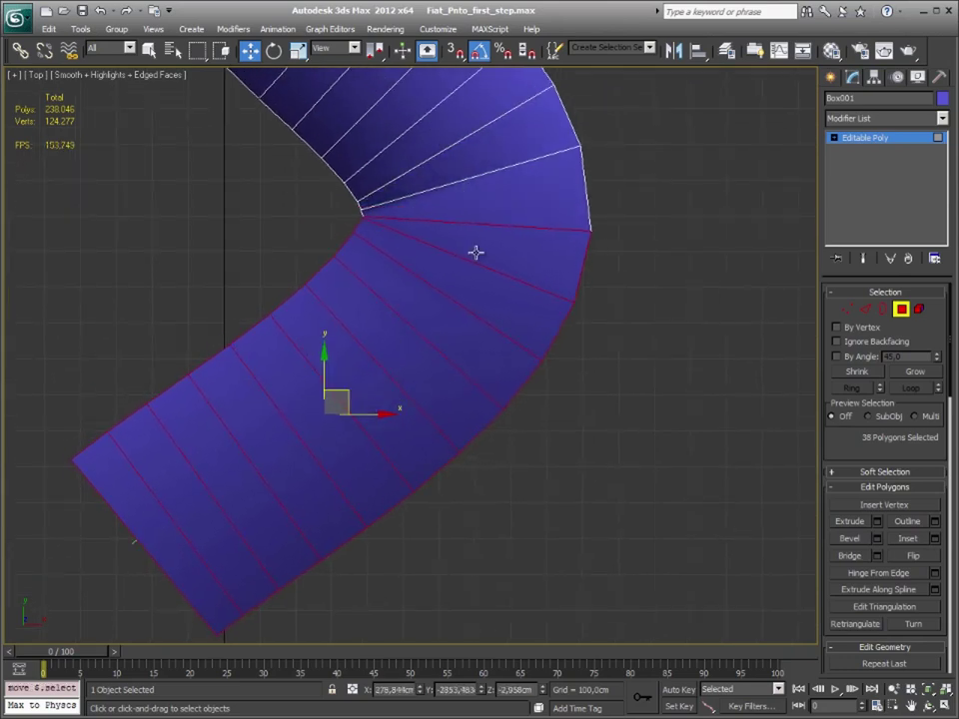
pyautogui.moveTo(476, 253)
pyautogui.mouseDown(button='middle')
pyautogui.moveTo(522, 424)
pyautogui.moveTo(497, 415)
pyautogui.mouseUp(button='middle')
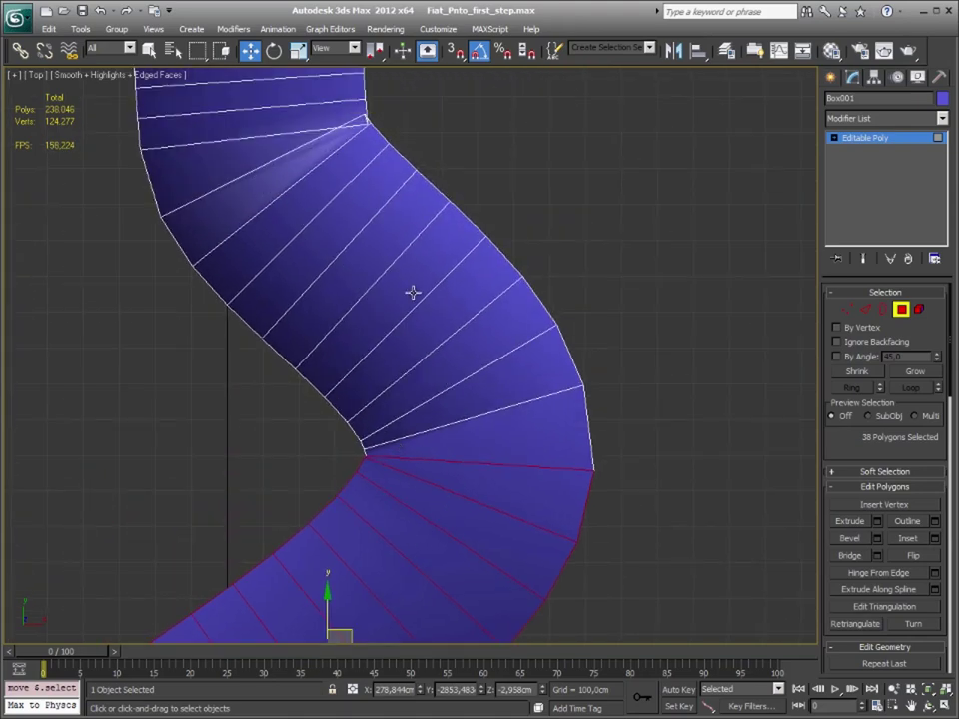
# Add the polygons around the bend and the rest of the road to the selection.
pyautogui.moveTo(412, 291); pyautogui.dragTo(405, 364, button='middle')
pyautogui.scroll(2, 404, 364)
pyautogui.moveTo(391, 411); pyautogui.dragTo(444, 287, button='middle')
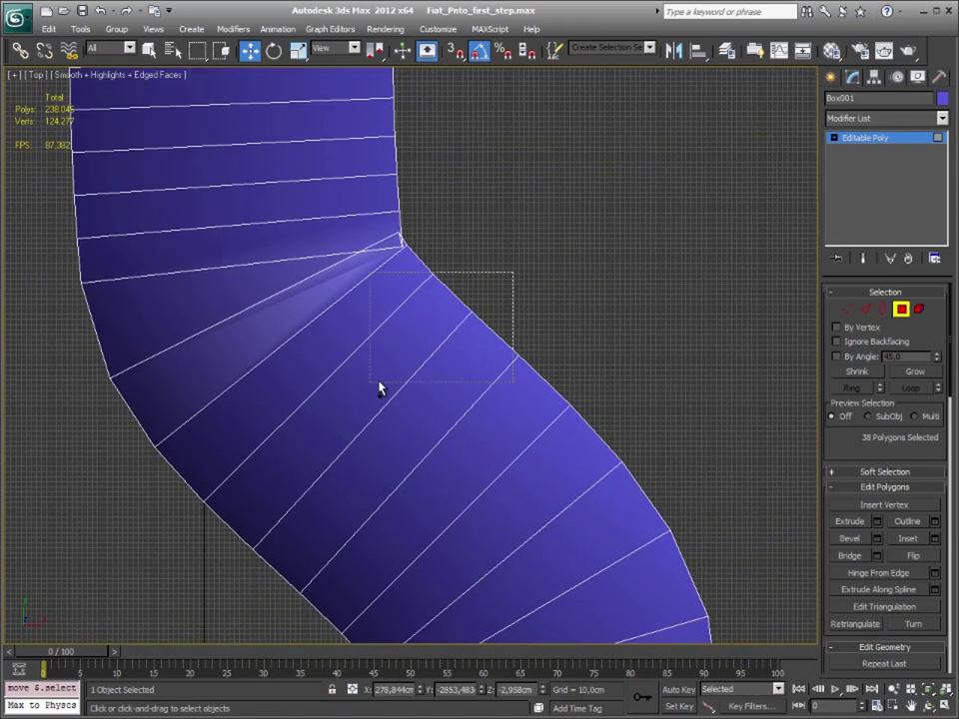
pyautogui.keyDown('ctrl'); pyautogui.moveTo(374, 440); pyautogui.dragTo(376, 441); pyautogui.keyUp('ctrl')
pyautogui.moveTo(396, 443); pyautogui.dragTo(345, 639, button='middle')
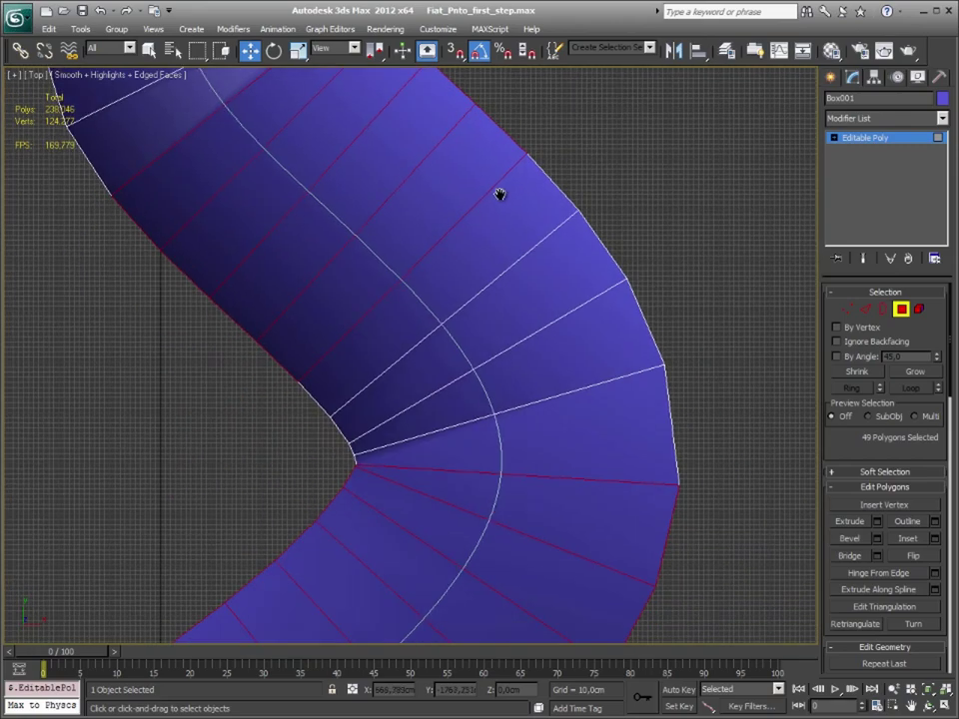
pyautogui.keyDown('ctrl'); pyautogui.moveTo(621, 156); pyautogui.dragTo(490, 376); pyautogui.keyUp('ctrl')
pyautogui.scroll(-2, 715, 337)
pyautogui.keyDown('ctrl'); pyautogui.moveTo(691, 313); pyautogui.dragTo(462, 467); pyautogui.keyUp('ctrl')
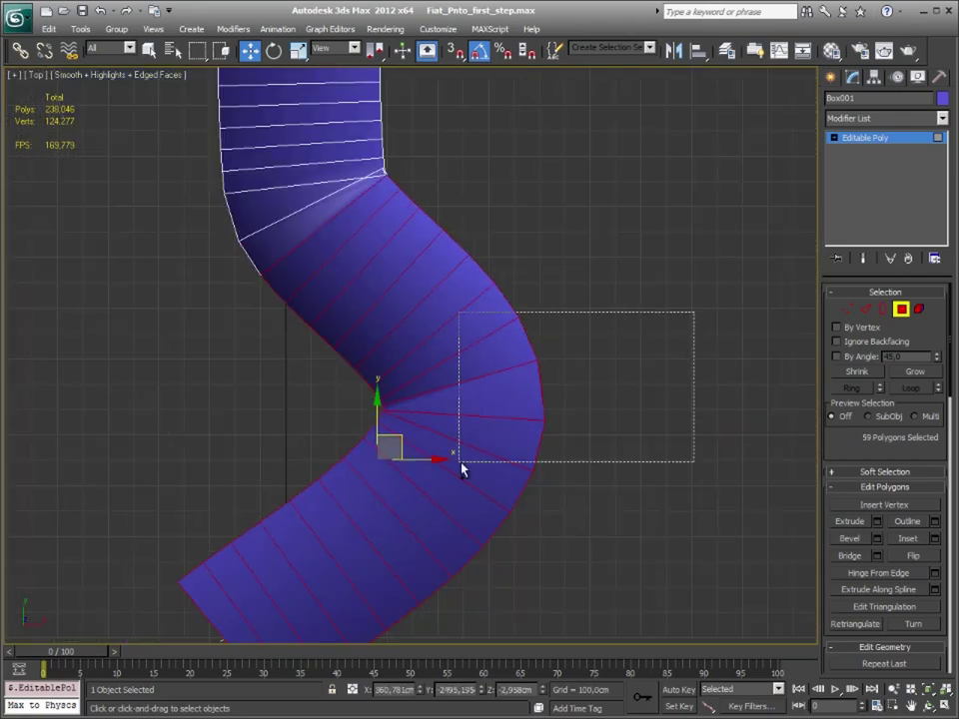
pyautogui.scroll(2, 381, 419)
pyautogui.moveTo(383, 364)
pyautogui.mouseDown(button='middle')
pyautogui.moveTo(394, 452)
pyautogui.moveTo(411, 484)
pyautogui.mouseUp(button='middle')
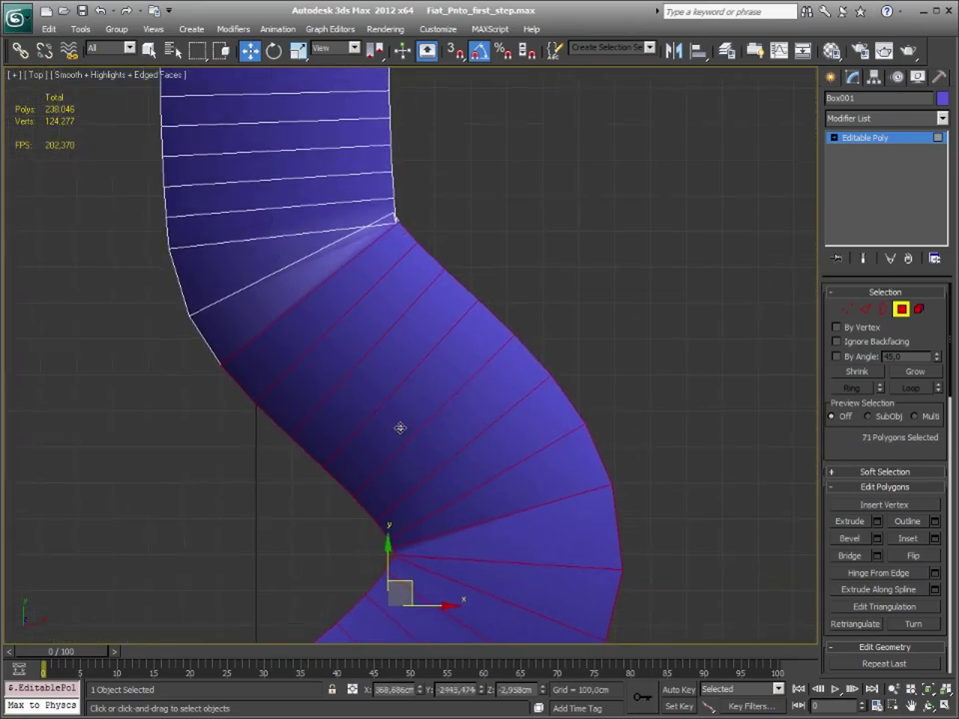
pyautogui.keyDown('ctrl'); pyautogui.moveTo(207, 386); pyautogui.dragTo(206, 384); pyautogui.keyUp('ctrl')
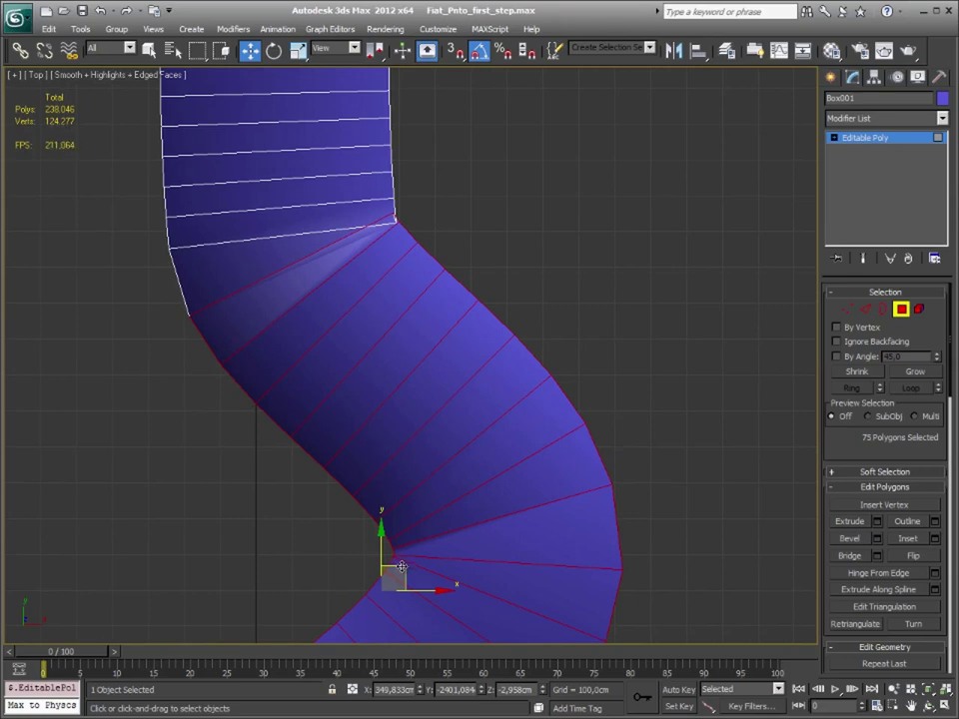
# Switch to a framed Left view showing the road strip edge-on.
pyautogui.press('p')
pyautogui.press('4')
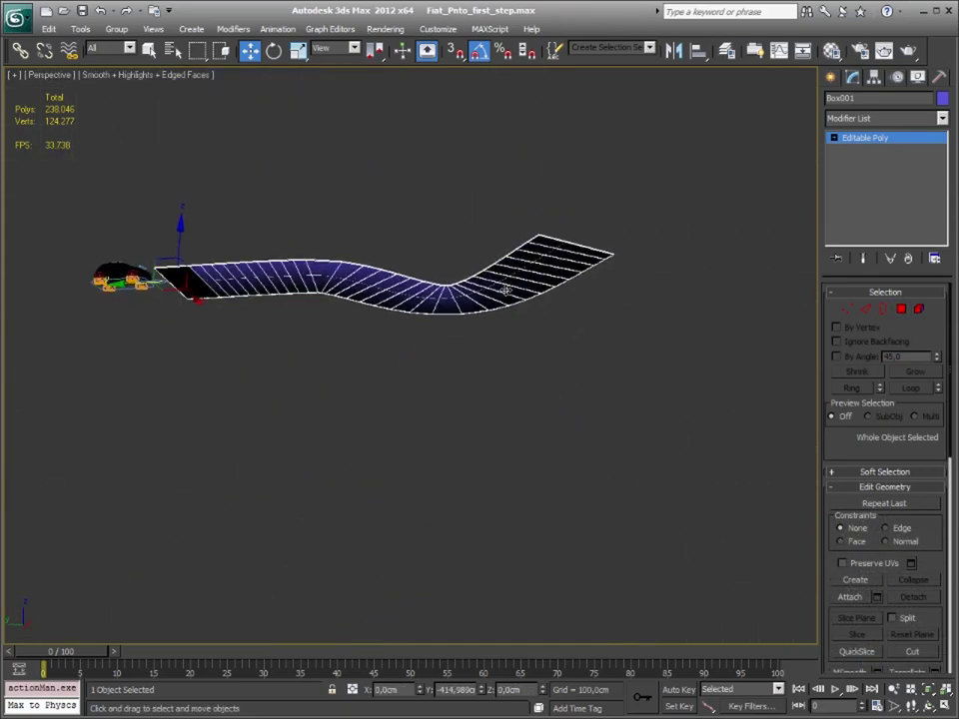
pyautogui.keyDown('alt'); pyautogui.moveTo(506, 290); pyautogui.dragTo(504, 342, button='middle'); pyautogui.keyUp('alt')
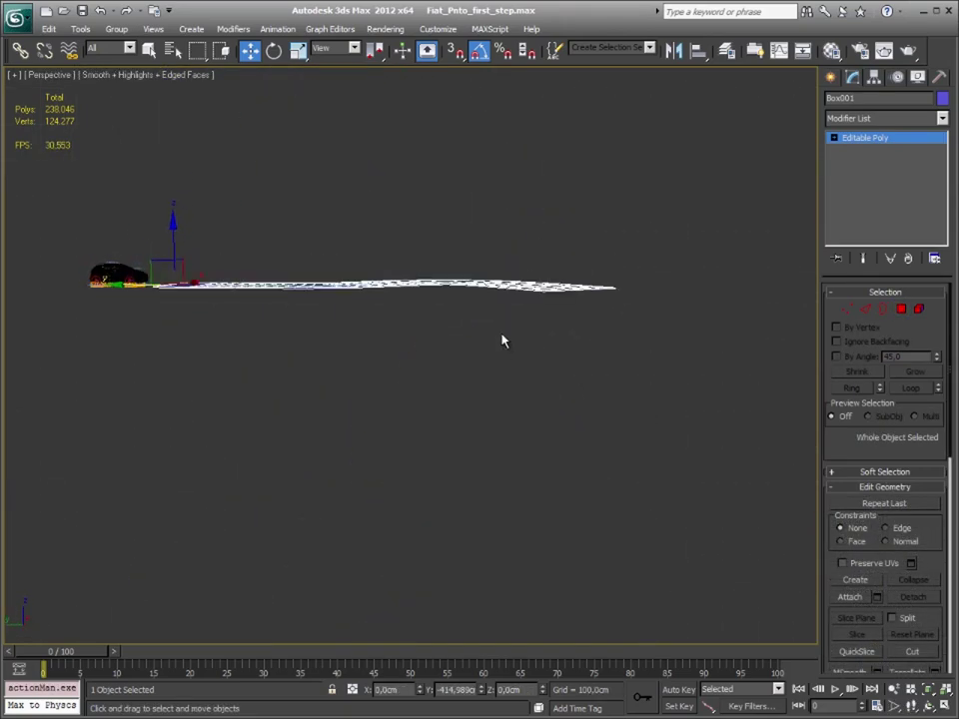
pyautogui.press('l')
pyautogui.press('z')
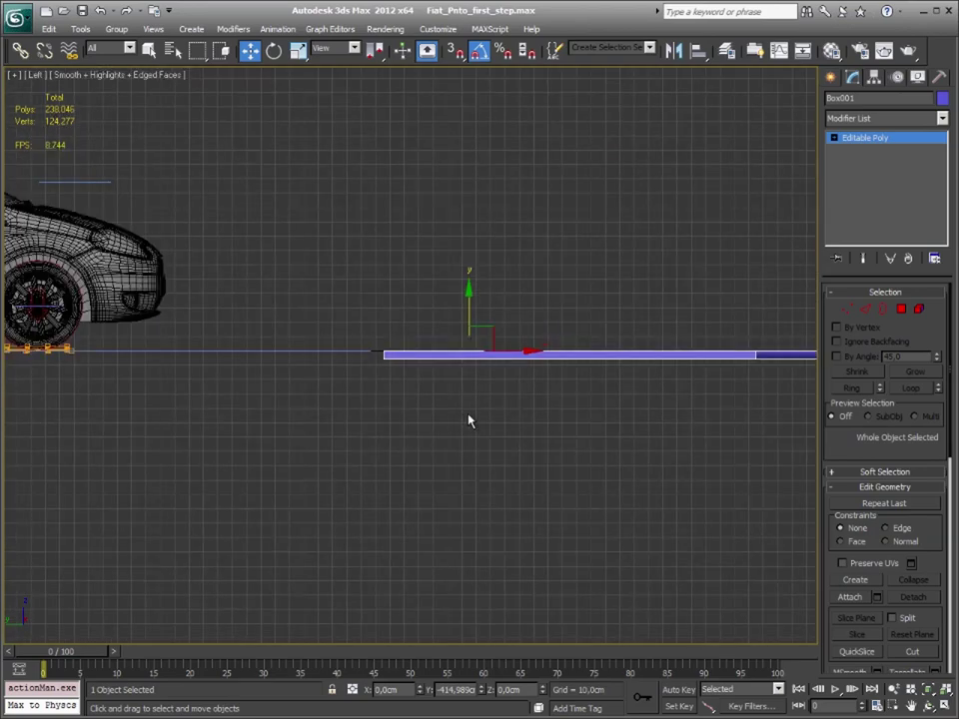
# In Polygon mode, box-select the bottom polygons beneath the road surface.
pyautogui.click(901, 310)
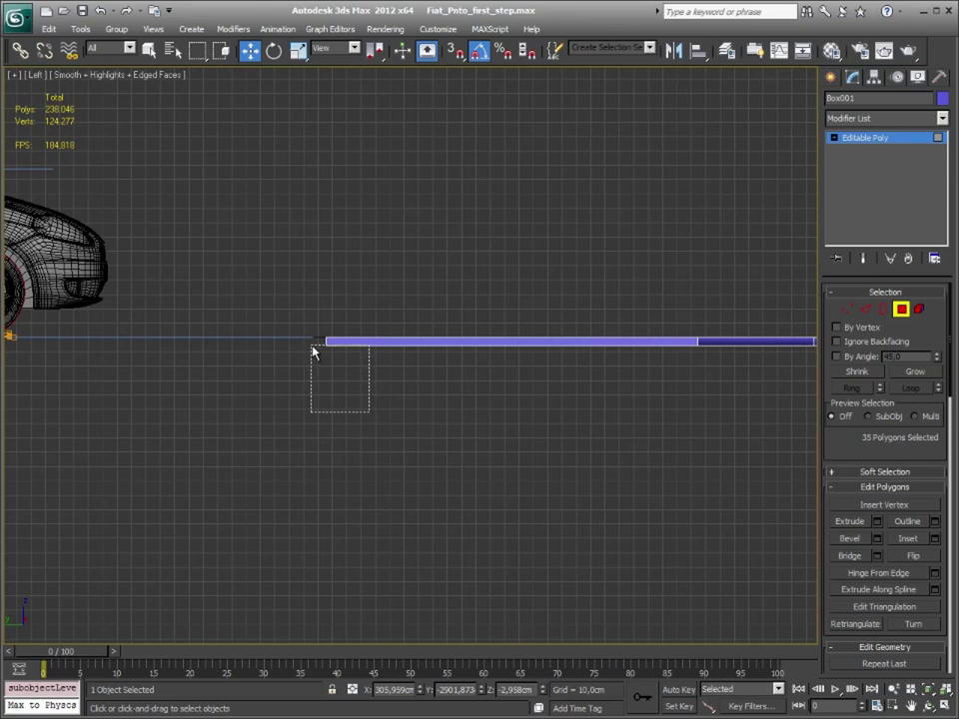
pyautogui.moveTo(312, 351); pyautogui.dragTo(312, 350)
pyautogui.press('z')
pyautogui.moveTo(411, 434); pyautogui.dragTo(90, 355)
pyautogui.moveTo(261, 395); pyautogui.dragTo(138, 344)
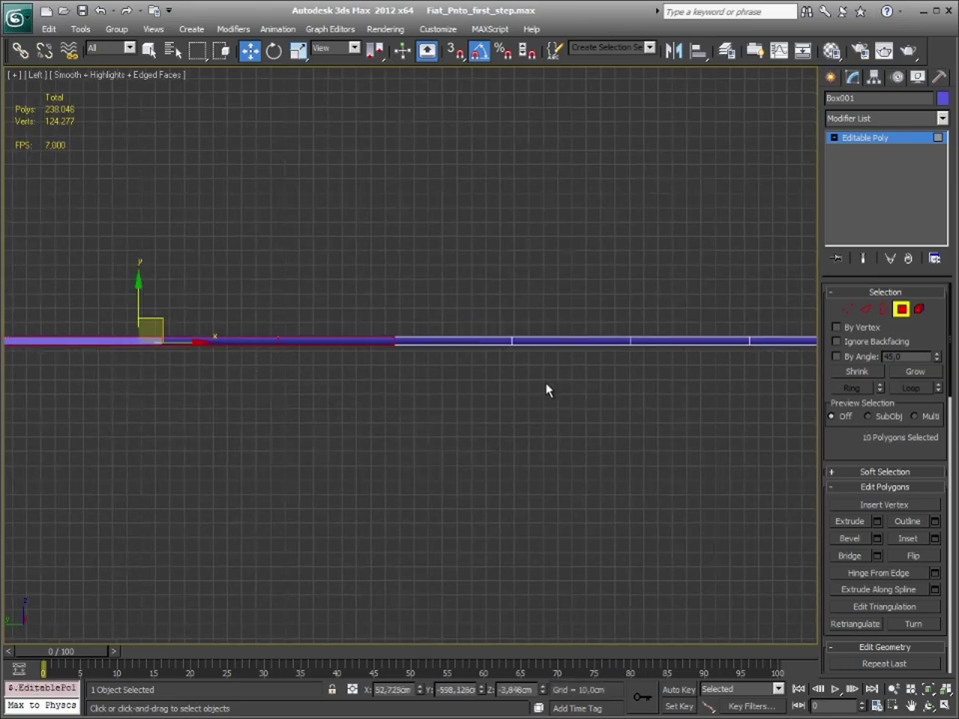
pyautogui.press('z')
pyautogui.moveTo(449, 456); pyautogui.dragTo(45, 343)
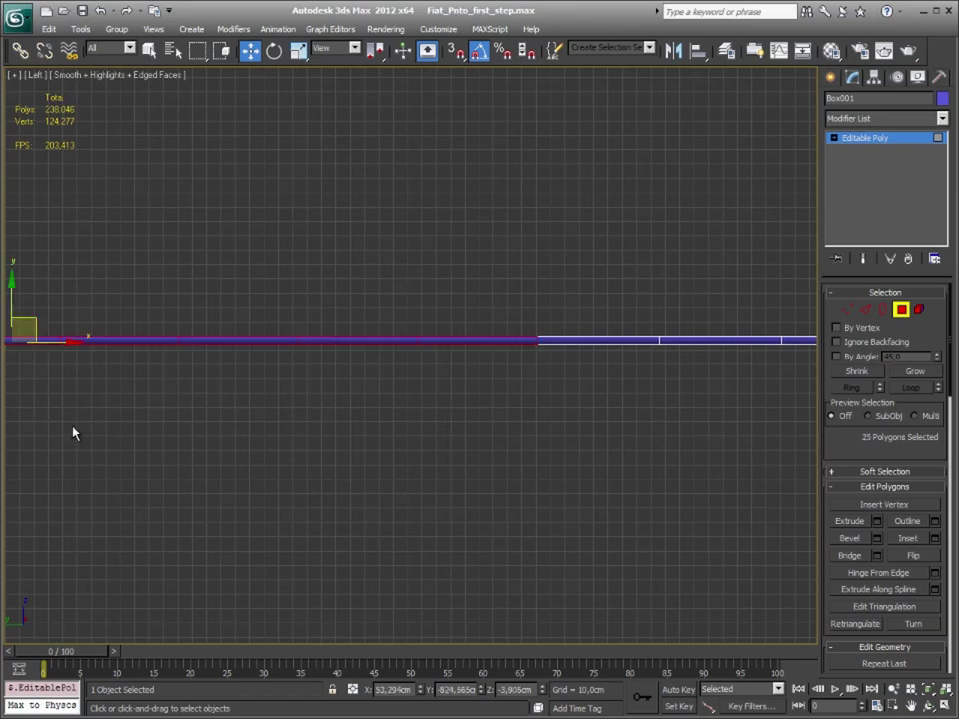
# Extend the selection to the remaining lower polygons along the road.
pyautogui.press('z')
pyautogui.moveTo(466, 430); pyautogui.dragTo(112, 431, button='middle')
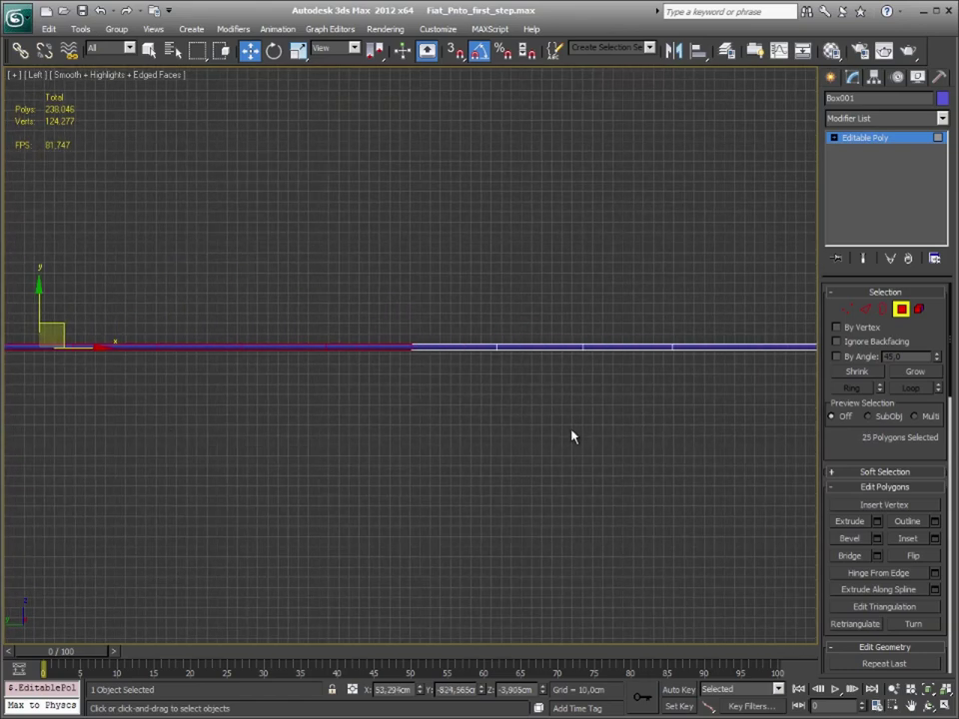
pyautogui.moveTo(696, 450); pyautogui.dragTo(386, 357)
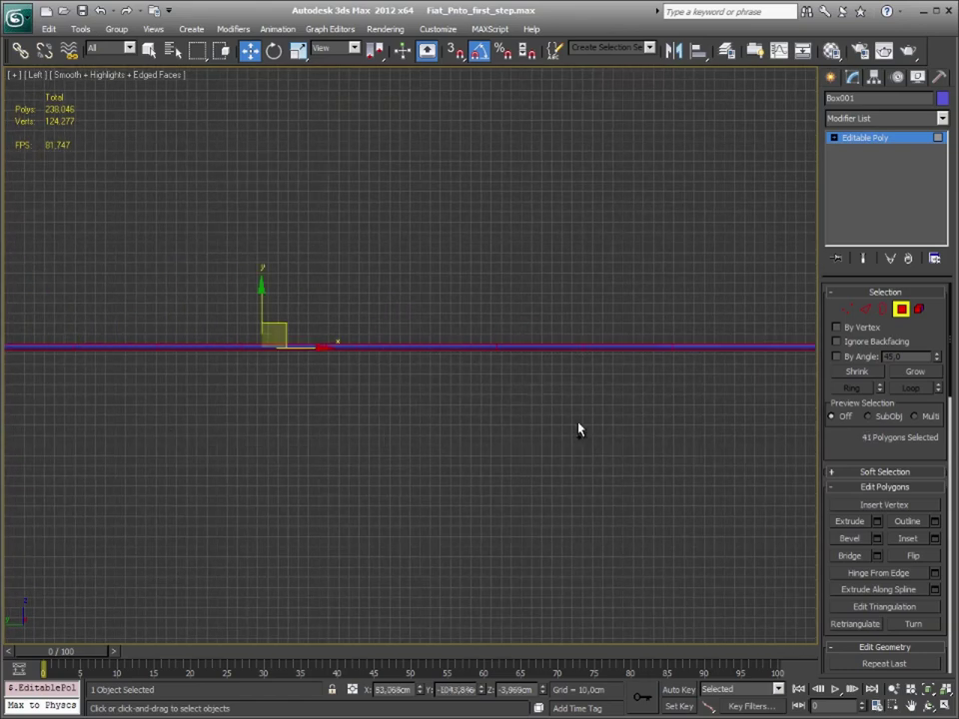
pyautogui.moveTo(578, 429); pyautogui.dragTo(178, 447, button='middle')
pyautogui.moveTo(608, 465); pyautogui.dragTo(355, 365)
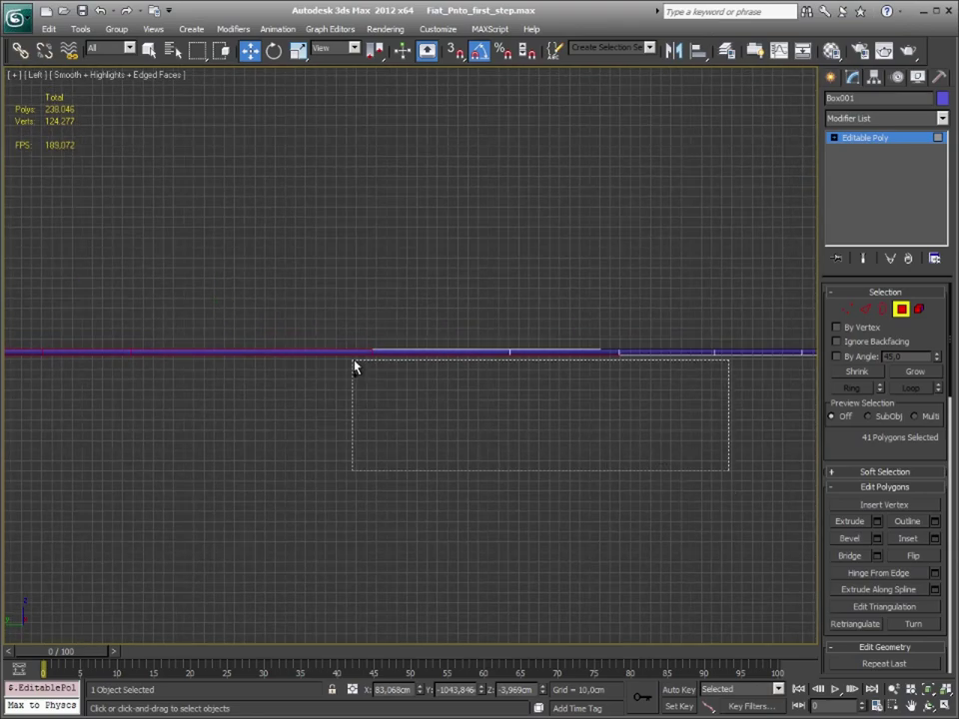
pyautogui.keyDown('alt'); pyautogui.moveTo(355, 366); pyautogui.dragTo(586, 443, button='middle'); pyautogui.keyUp('alt')
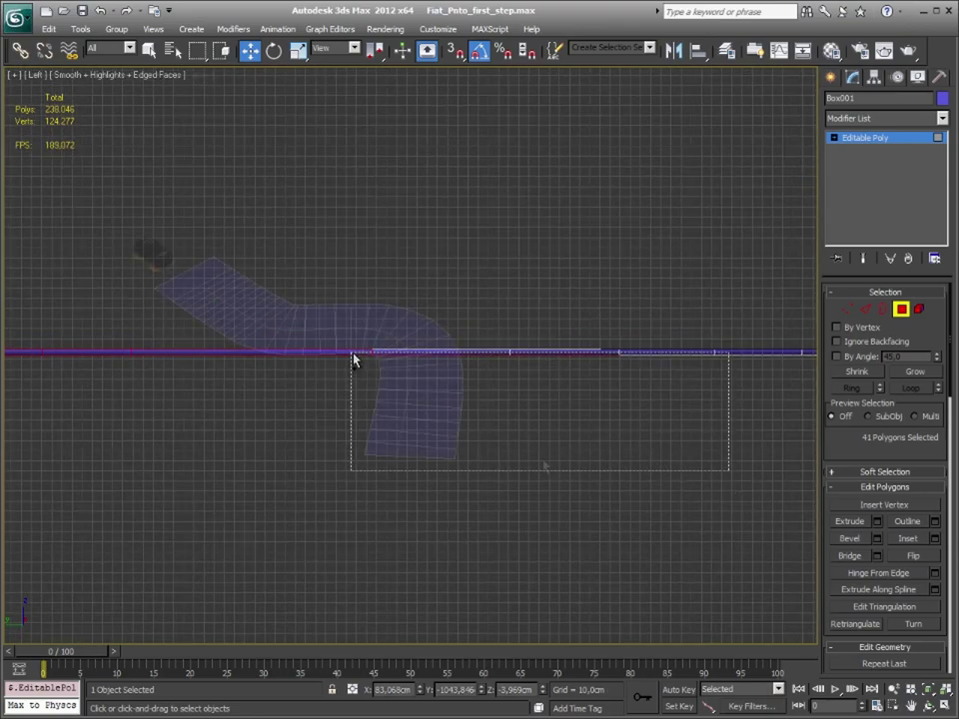
# In Edge mode, select an end edge and extend it to the ring of 32 cross edges.
pyautogui.click(865, 309)
pyautogui.click(548, 514)
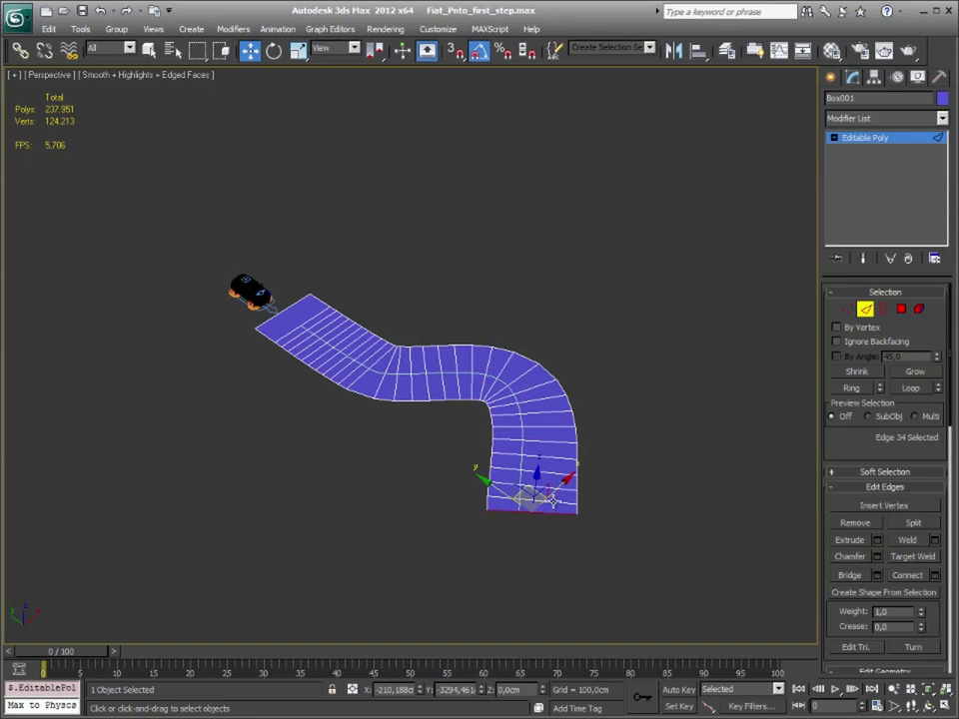
pyautogui.keyDown('shift'); pyautogui.click(552, 503); pyautogui.keyUp('shift')
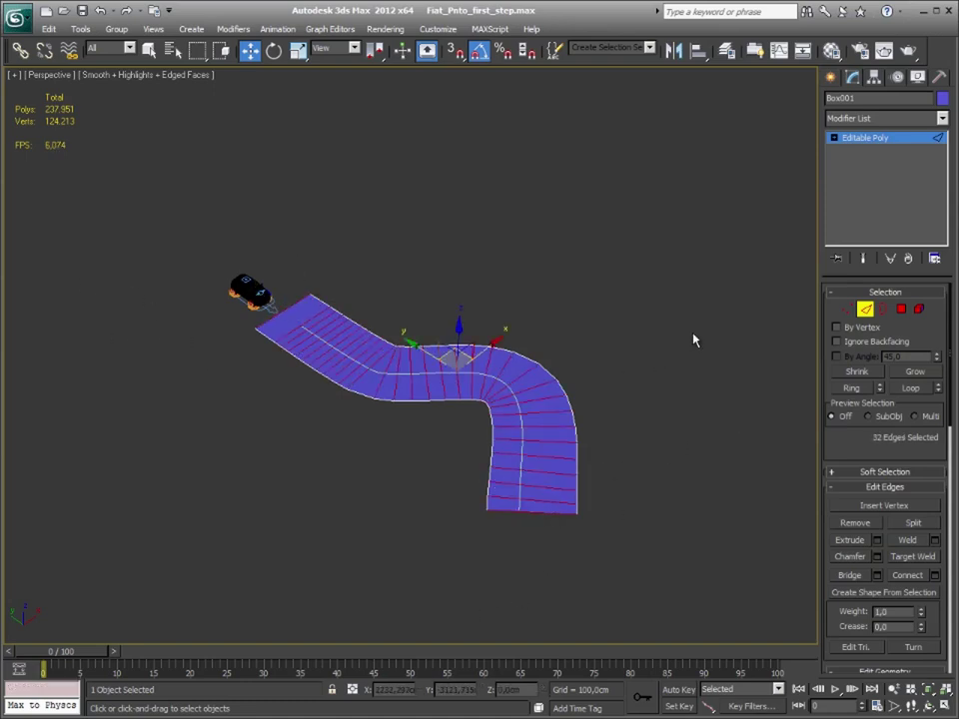
pyautogui.click(552, 512)
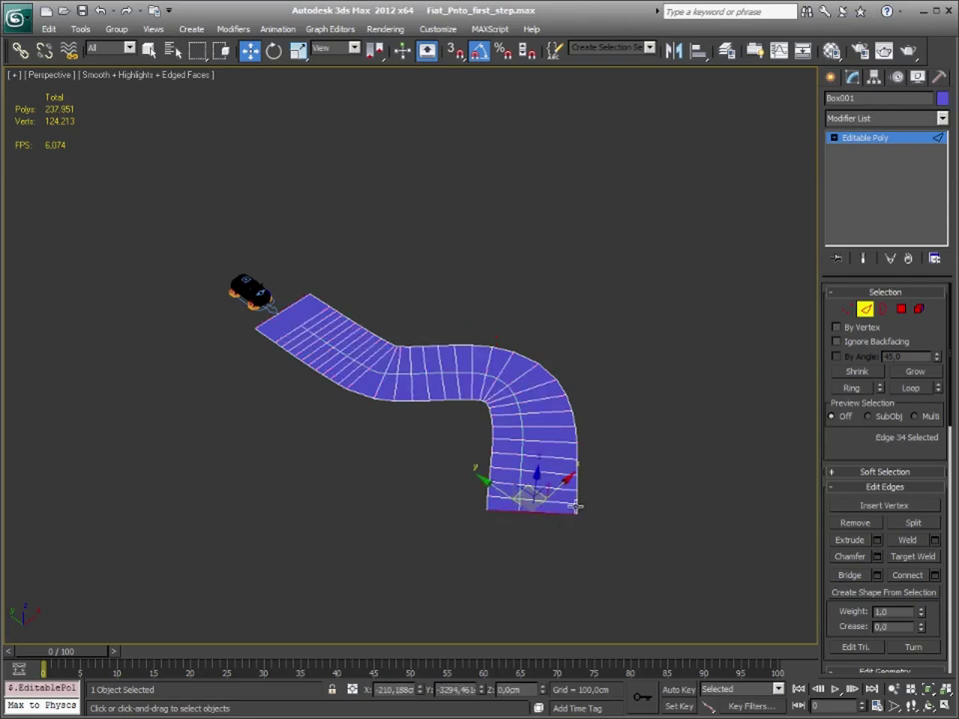
pyautogui.hotkey('alt', 'r')
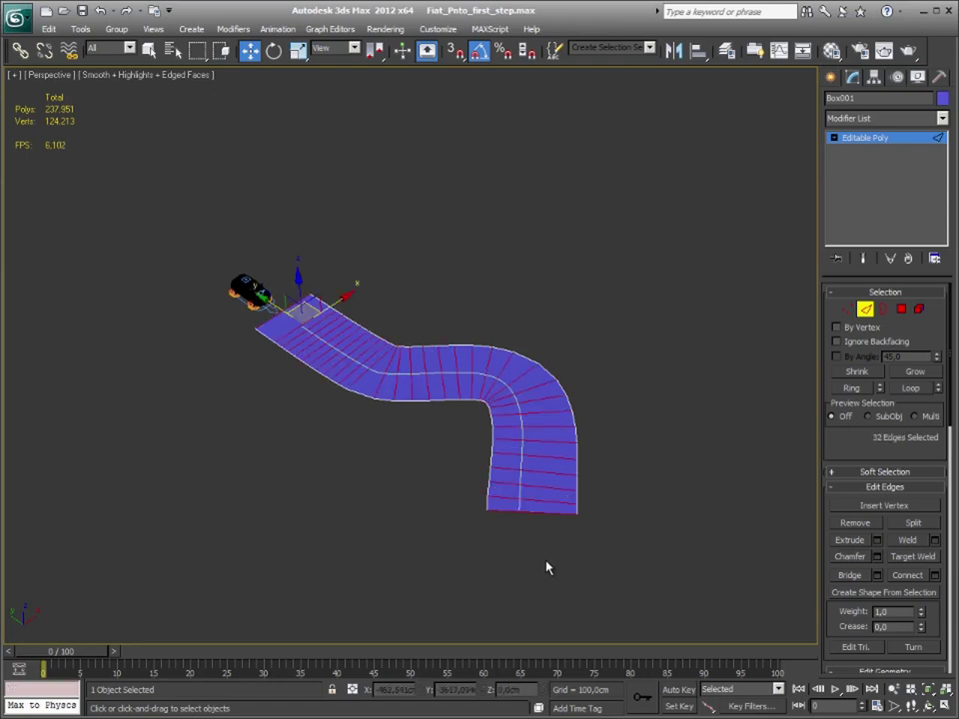
pyautogui.click(535, 407)
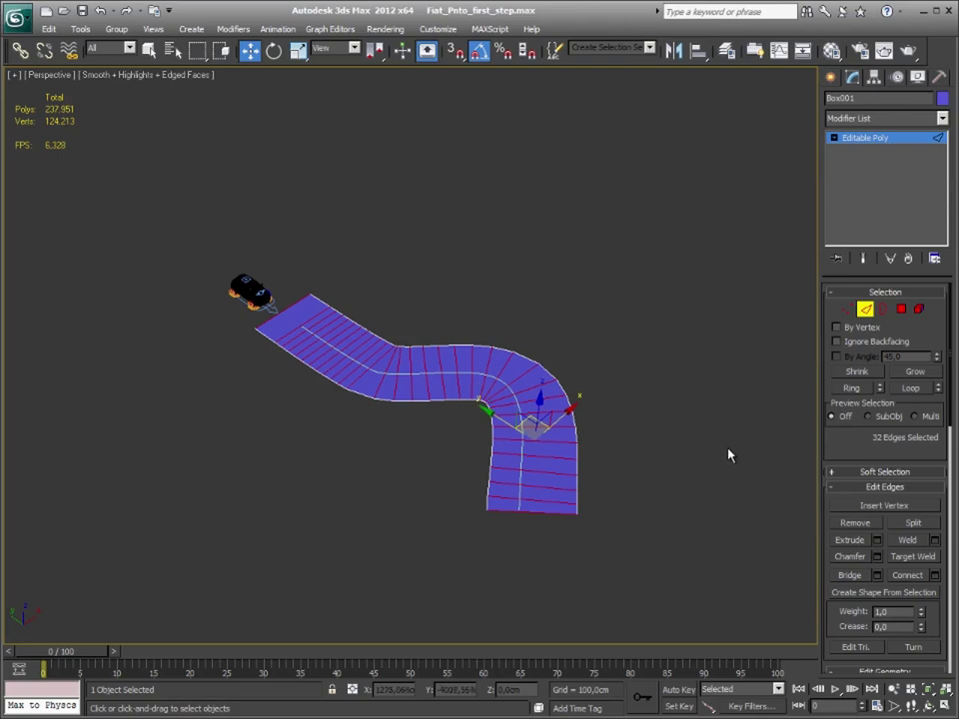
pyautogui.scroll(3, 409, 350)
# Connect the selected ring edges to add 2 lengthwise edge loops along the road.
pyautogui.scroll(3, 439, 320)
pyautogui.rightClick(447, 314)
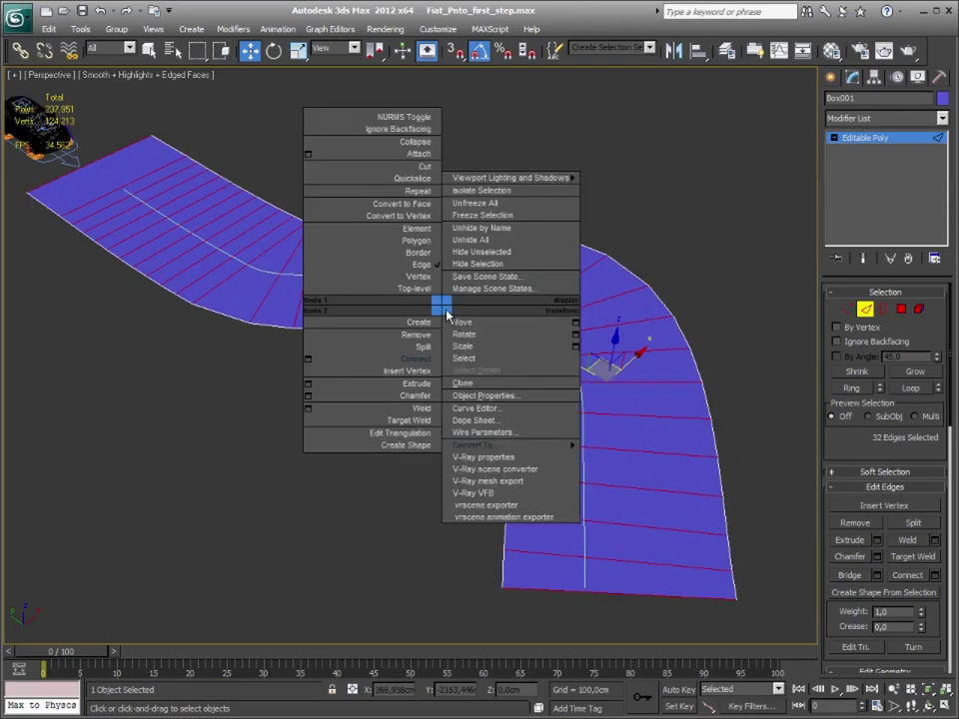
pyautogui.click(309, 359)
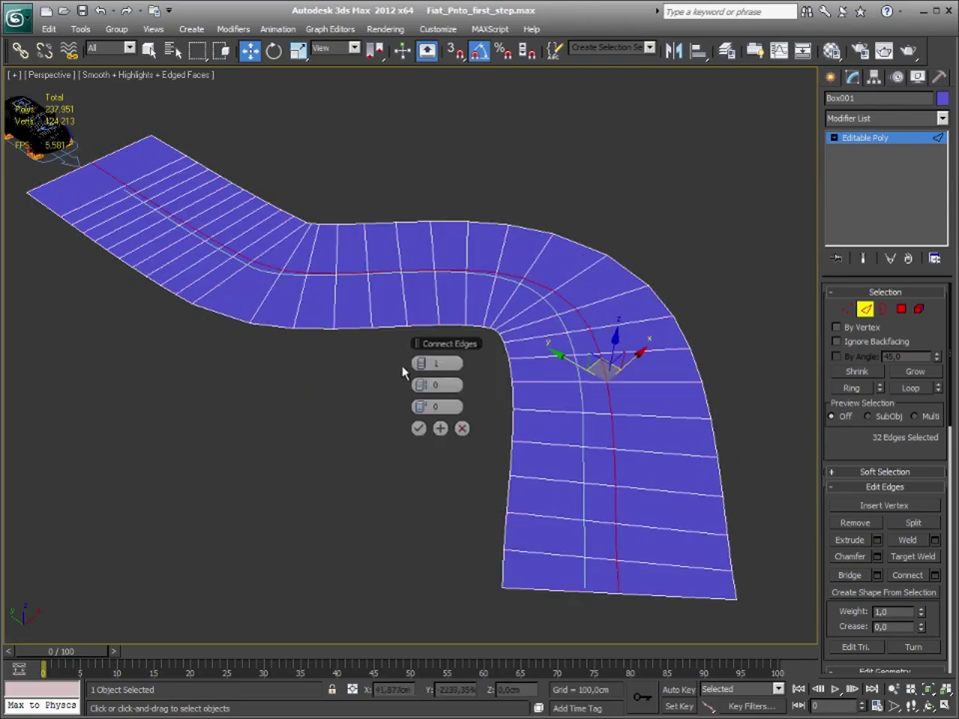
pyautogui.moveTo(437, 363)
pyautogui.mouseDown()
pyautogui.moveTo(449, 363)
pyautogui.moveTo(428, 363)
pyautogui.mouseUp()
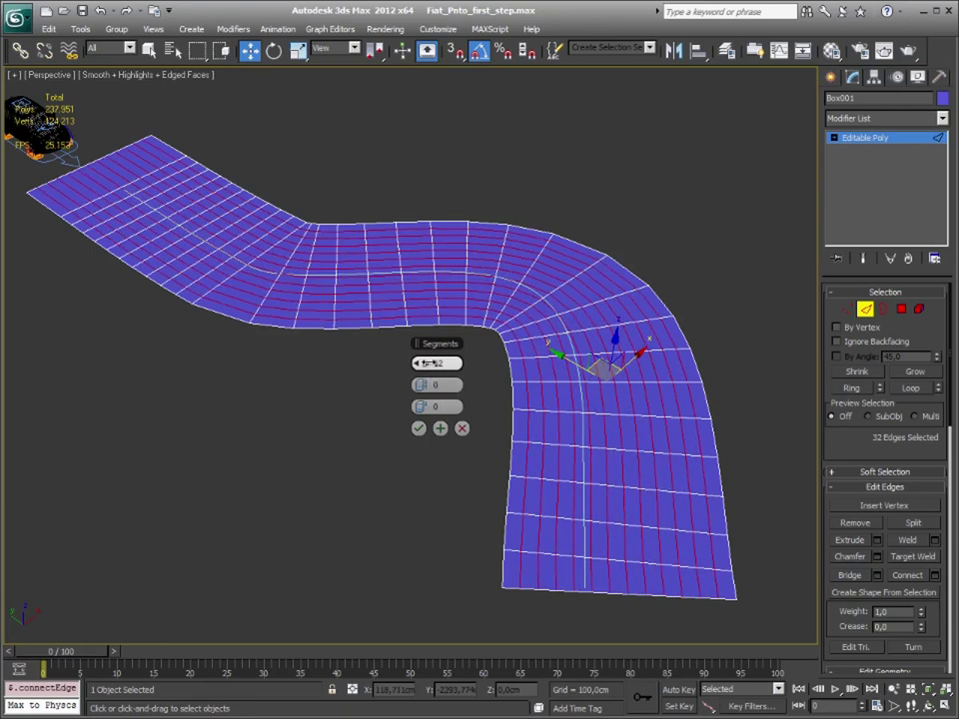
pyautogui.click(418, 427)
# Add a new edge loop across the road's end row with Ring and Connect.
pyautogui.click(734, 589)
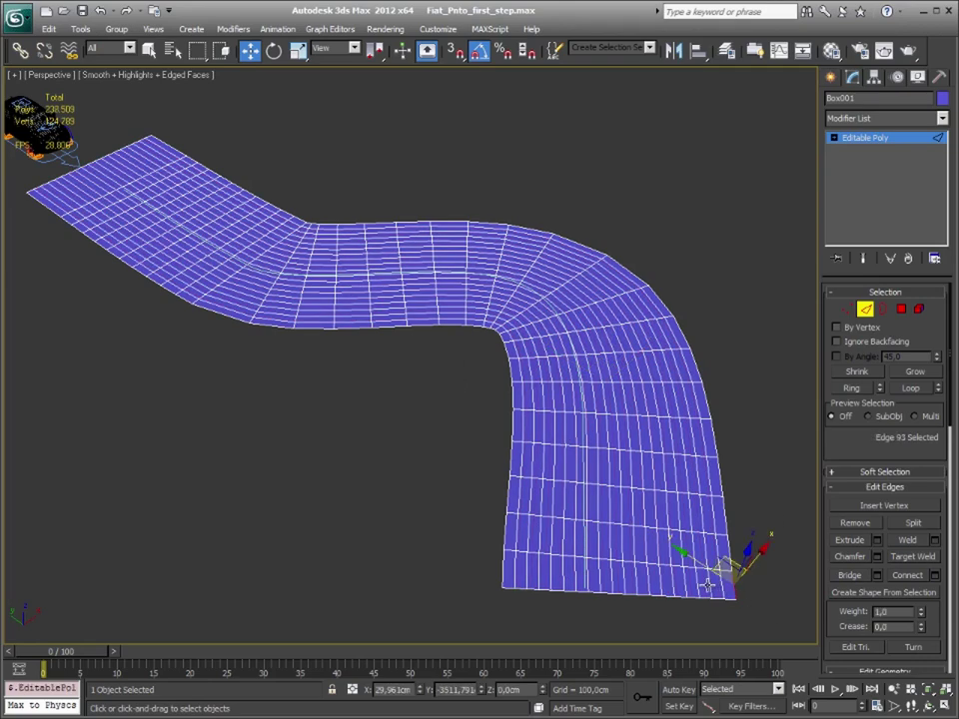
pyautogui.hotkey('alt', 'r')
pyautogui.rightClick(713, 540)
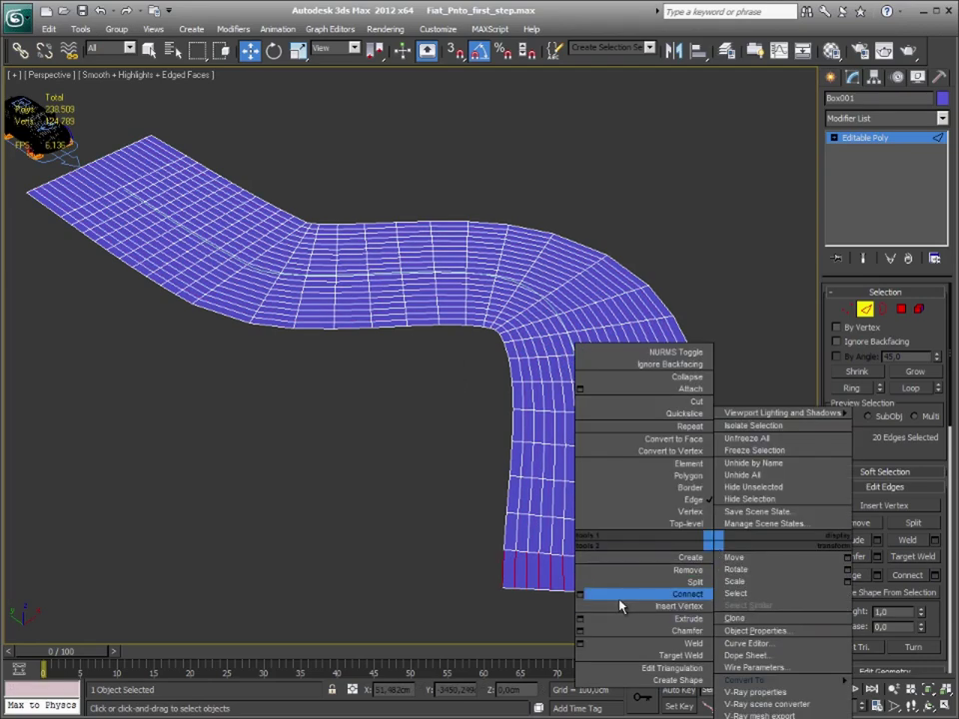
pyautogui.click(587, 598)
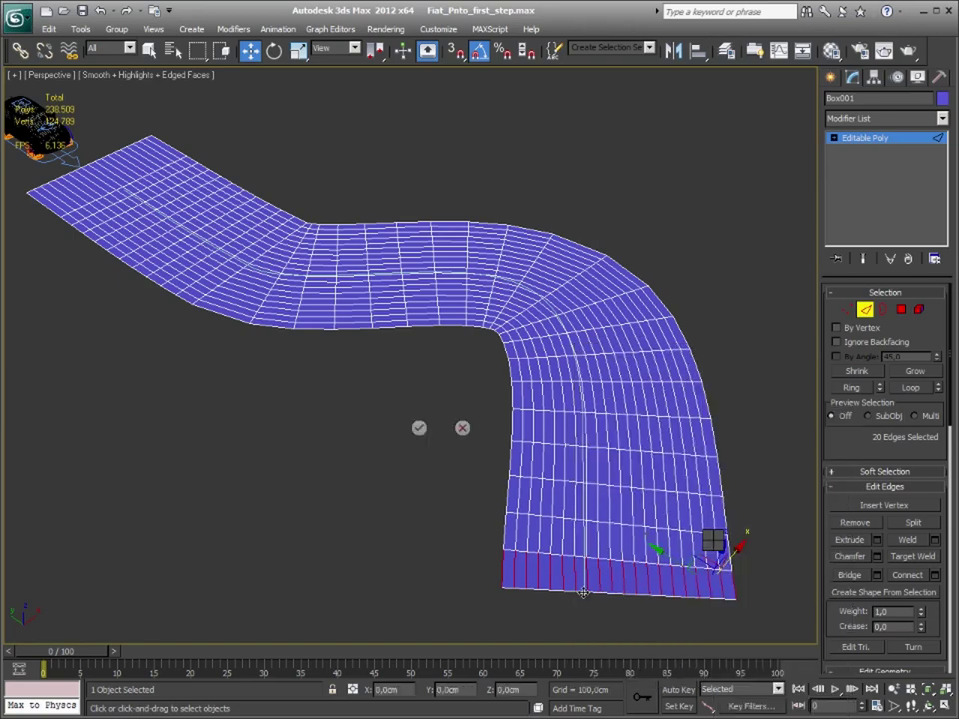
pyautogui.click(418, 427)
# Select the edge loop across the road end, then clear the selection and leave Edge level.
pyautogui.click(731, 552)
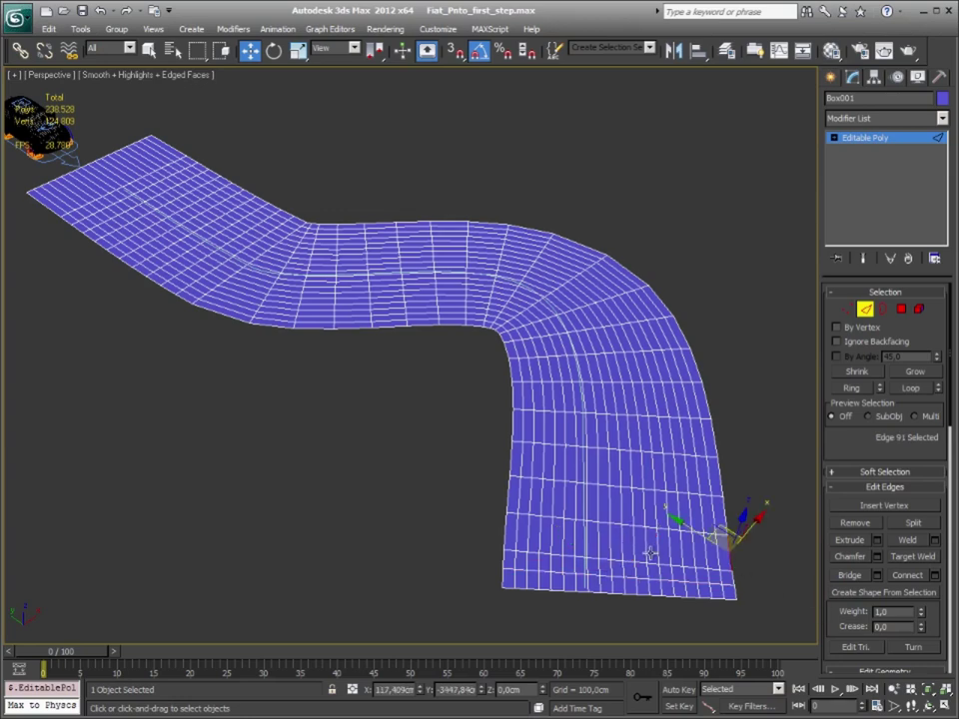
pyautogui.rightClick(575, 534)
pyautogui.click(498, 578)
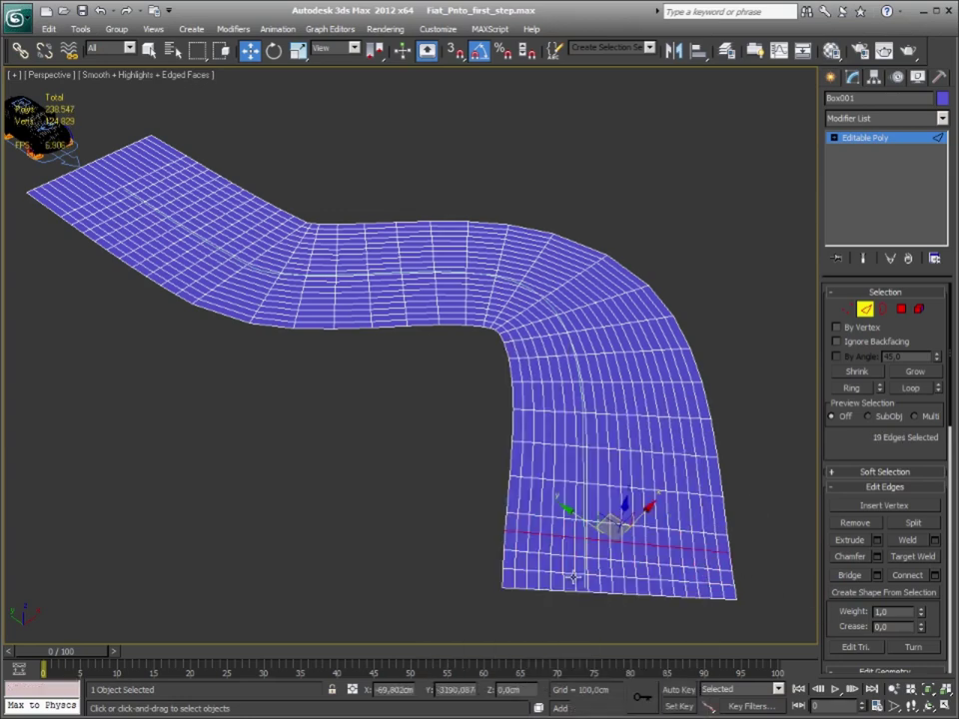
pyautogui.keyDown('shift'); pyautogui.click(722, 512); pyautogui.keyUp('shift')
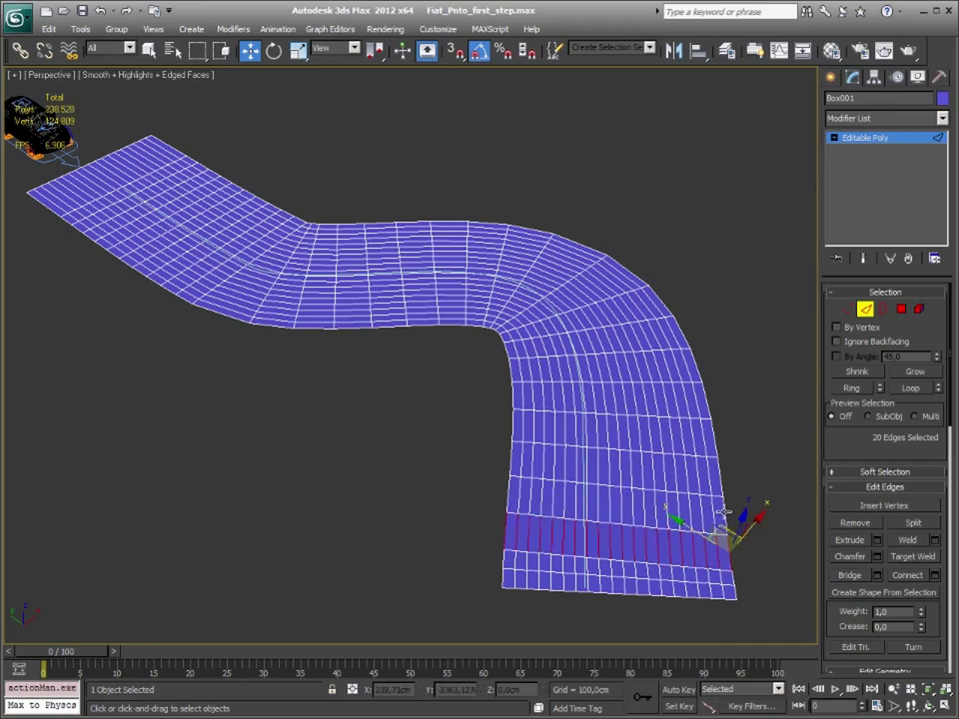
pyautogui.rightClick(585, 529)
pyautogui.click(513, 575)
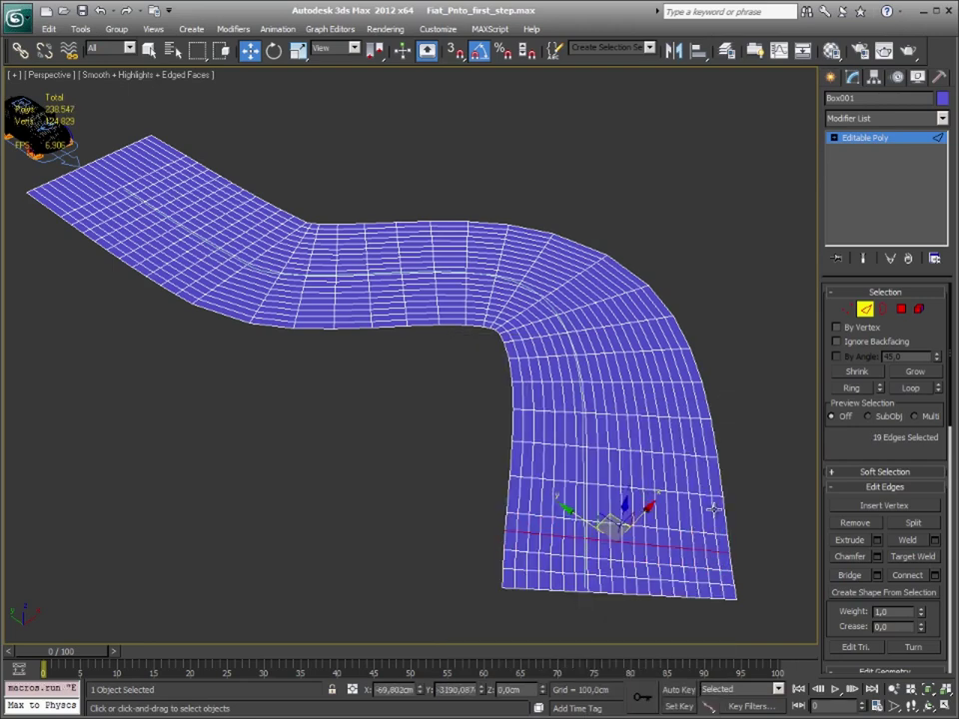
pyautogui.click(579, 189)
pyautogui.moveTo(663, 377); pyautogui.dragTo(618, 346, button='middle')
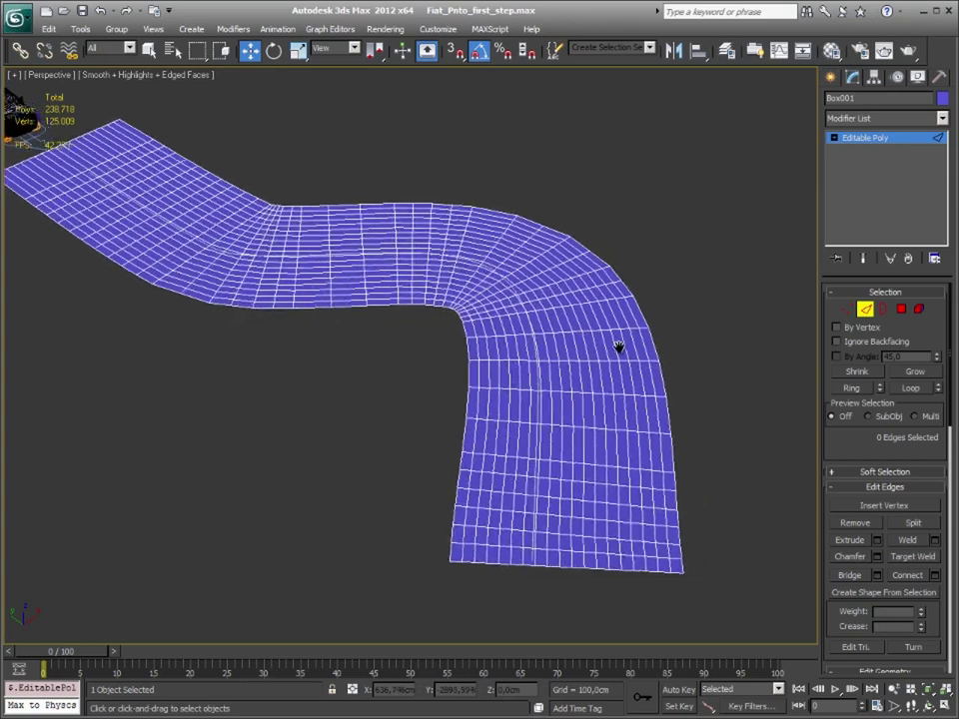
pyautogui.click(869, 138)
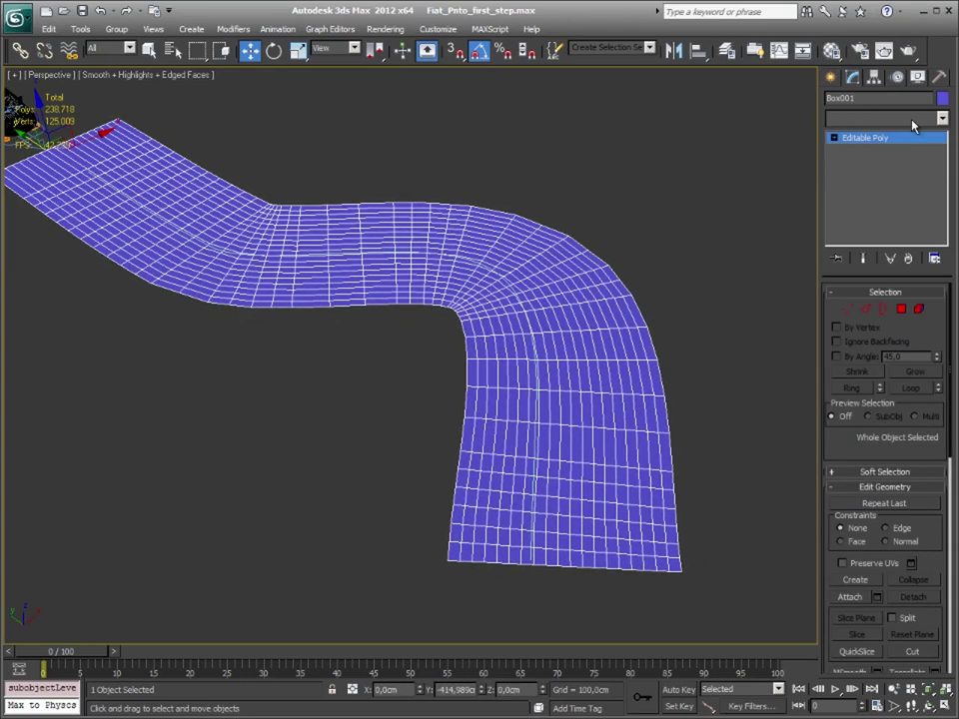
# Add a MeshSmooth modifier to the road with Iterations set to 2.
pyautogui.click(912, 118)
pyautogui.scroll(-10, 936, 399)
pyautogui.scroll(-1, 938, 539)
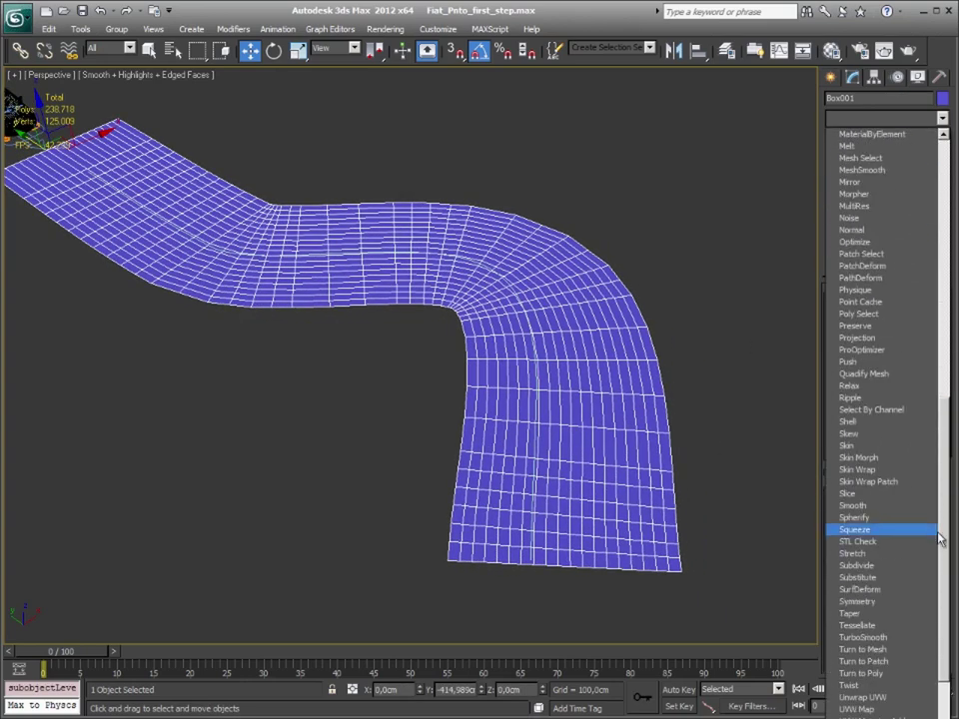
pyautogui.click(861, 168)
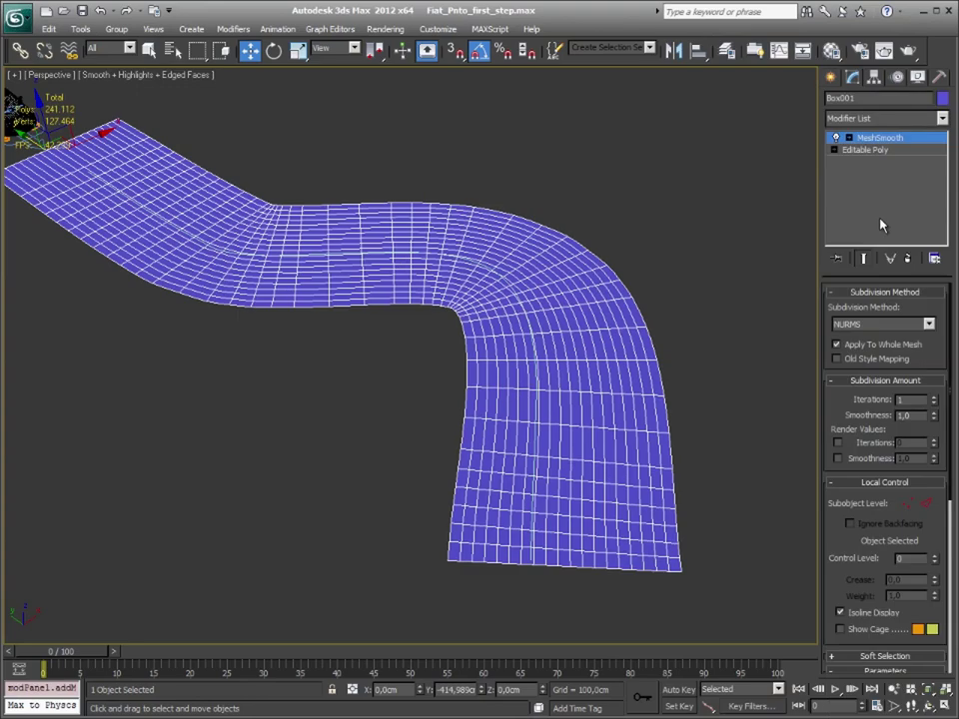
pyautogui.click(936, 399)
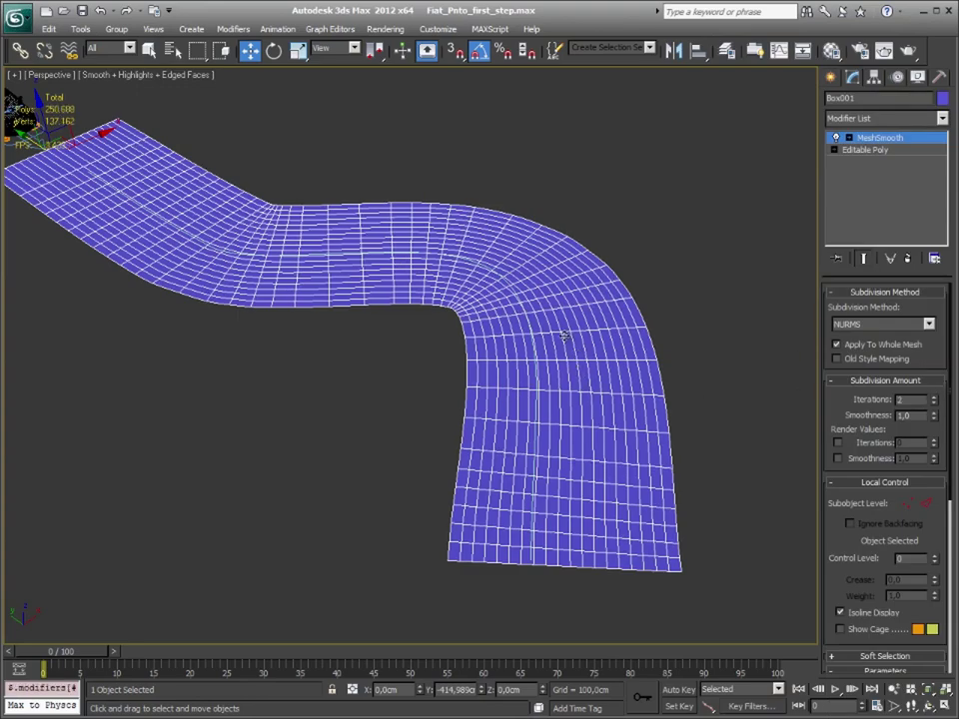
# Shift-drag the road off to the side to start a copy of it.
pyautogui.moveTo(420, 332)
pyautogui.mouseDown(button='middle')
pyautogui.moveTo(476, 334)
pyautogui.moveTo(511, 359)
pyautogui.moveTo(475, 354)
pyautogui.moveTo(450, 265)
pyautogui.moveTo(522, 350)
pyautogui.moveTo(526, 325)
pyautogui.moveTo(533, 369)
pyautogui.moveTo(478, 373)
pyautogui.mouseUp(button='middle')
pyautogui.scroll(5, 477, 374)
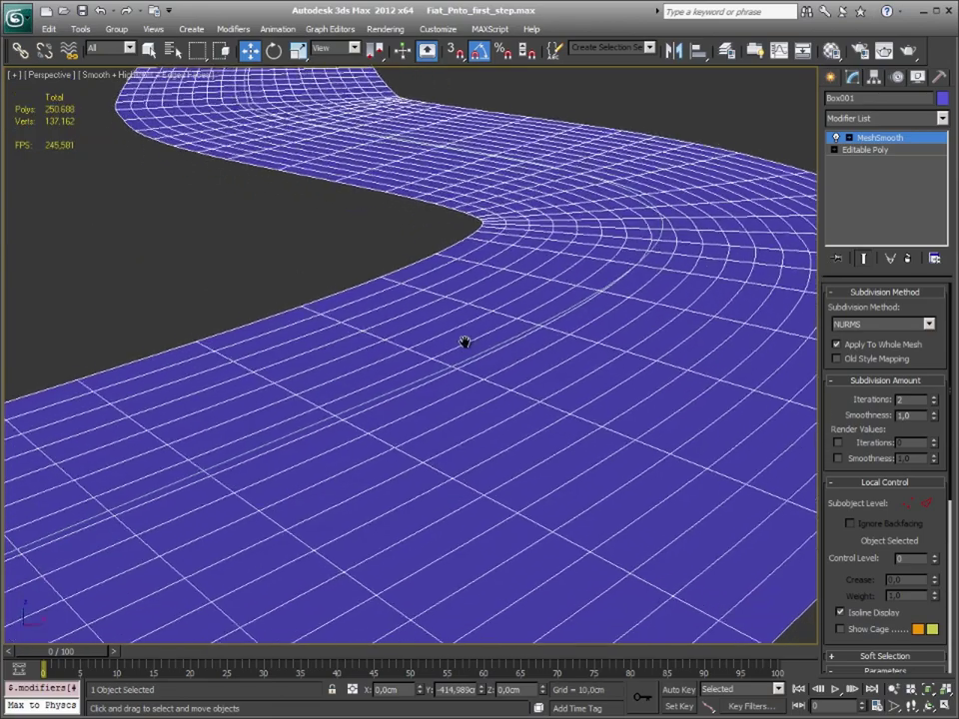
pyautogui.scroll(-5, 464, 343)
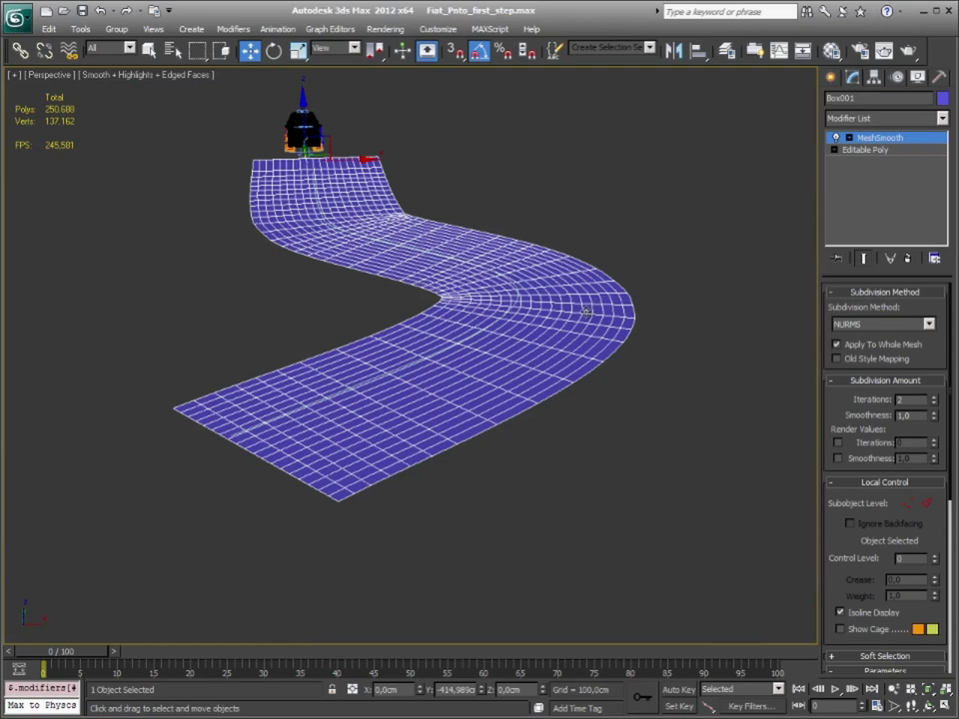
pyautogui.moveTo(591, 336)
pyautogui.keyDown('alt'); pyautogui.mouseDown(button='middle')
pyautogui.moveTo(505, 344)
pyautogui.moveTo(509, 364)
pyautogui.mouseUp(button='middle'); pyautogui.keyUp('alt')
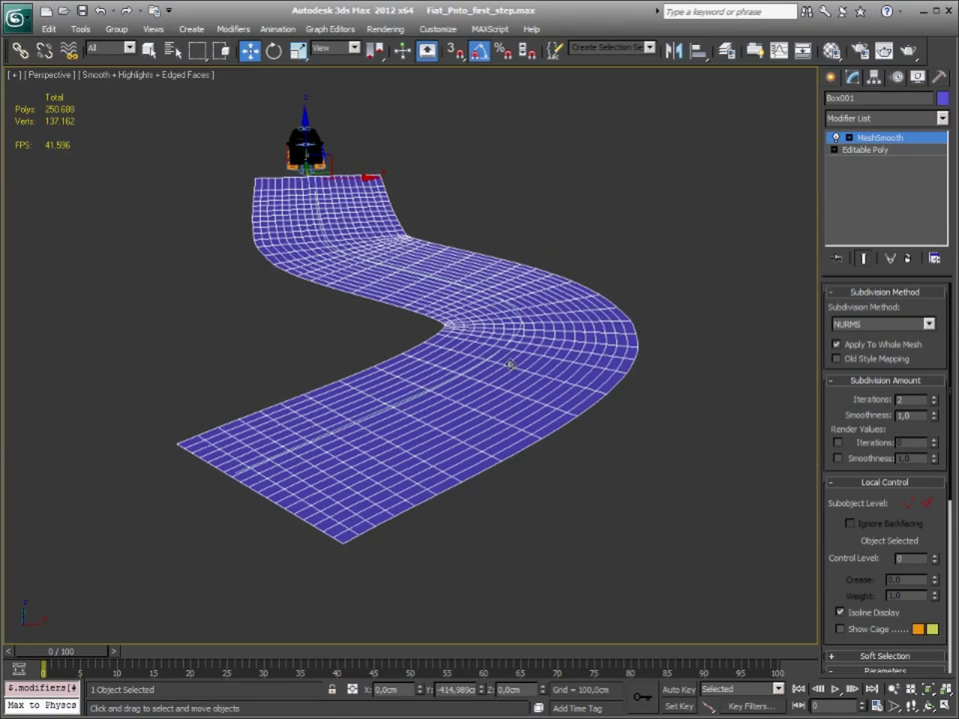
pyautogui.keyDown('shift'); pyautogui.moveTo(383, 188); pyautogui.dragTo(744, 195); pyautogui.keyUp('shift')
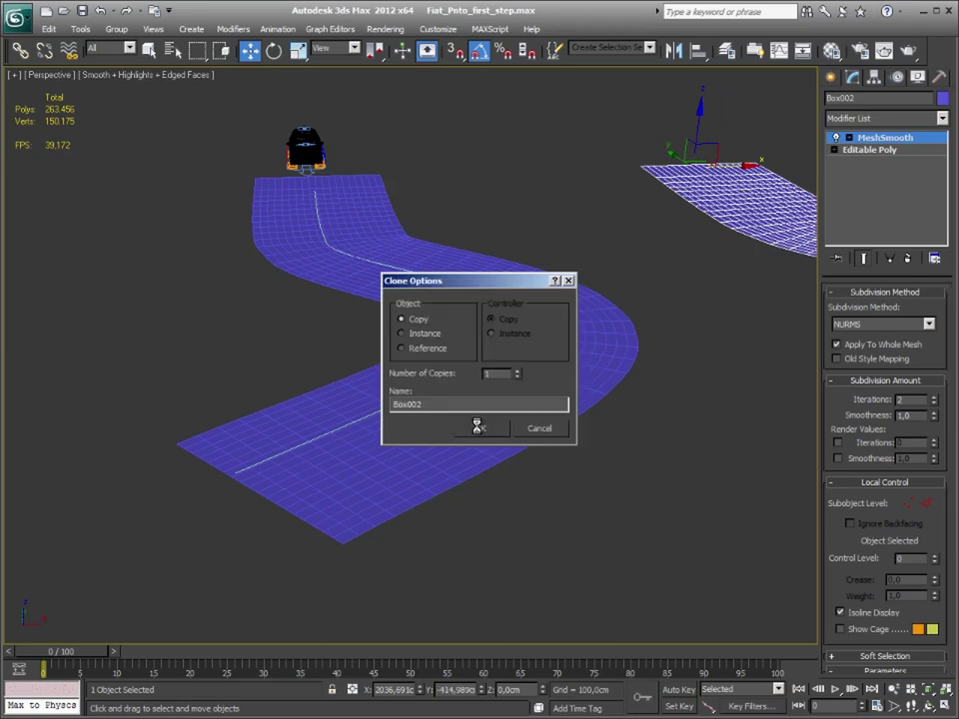
# Confirm the Box002 copy, then convert the original road Box001 to Editable Poly.
pyautogui.click(477, 427)
pyautogui.click(627, 178)
pyautogui.click(442, 283)
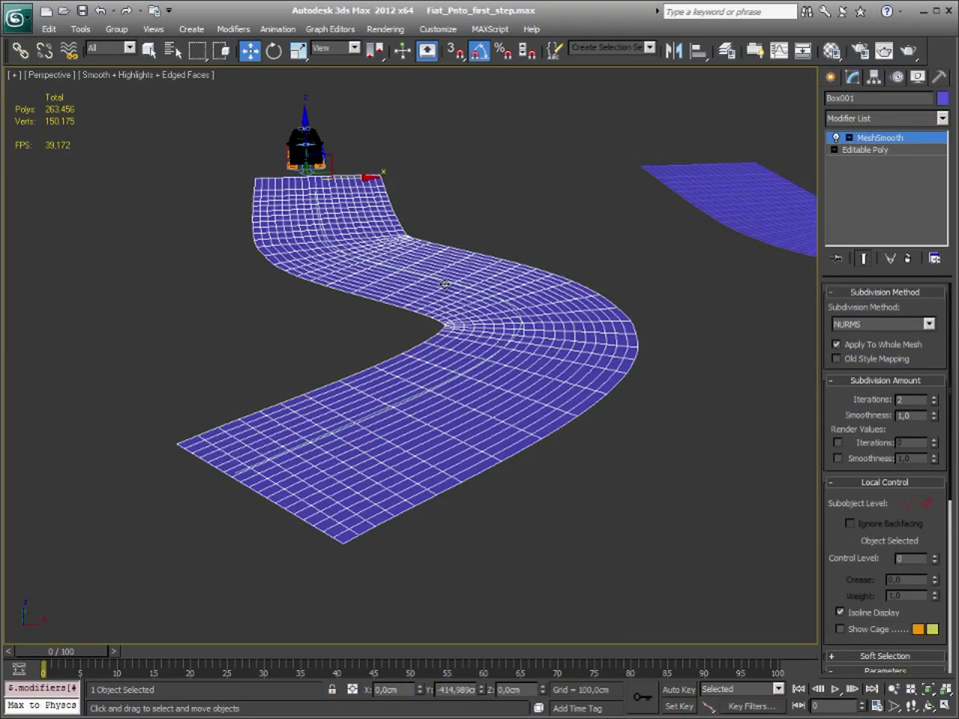
pyautogui.click(444, 282)
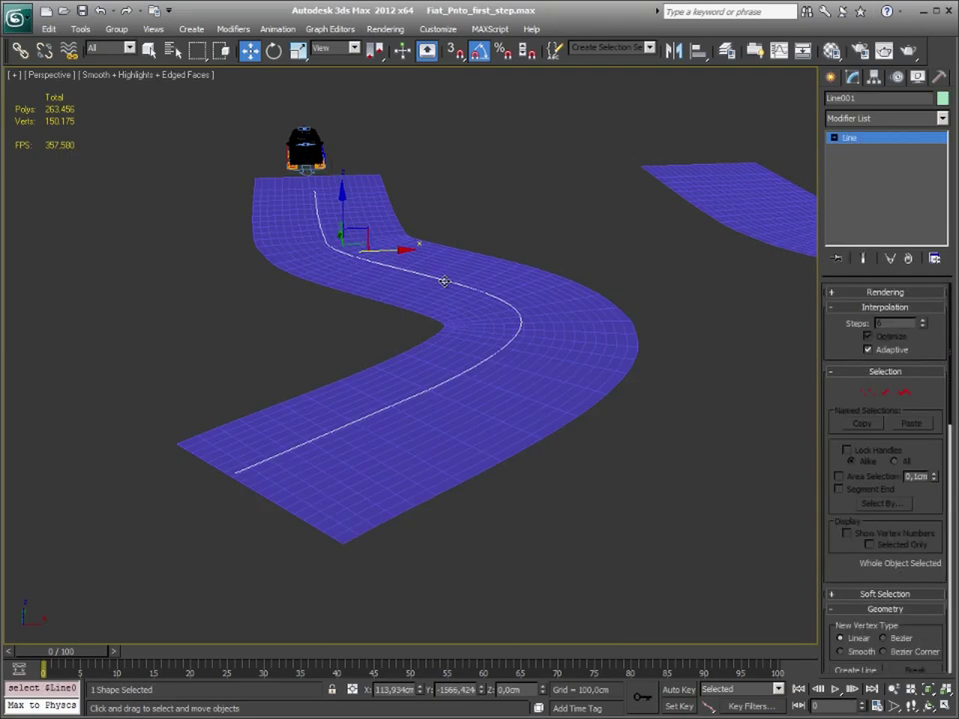
pyautogui.click(444, 282)
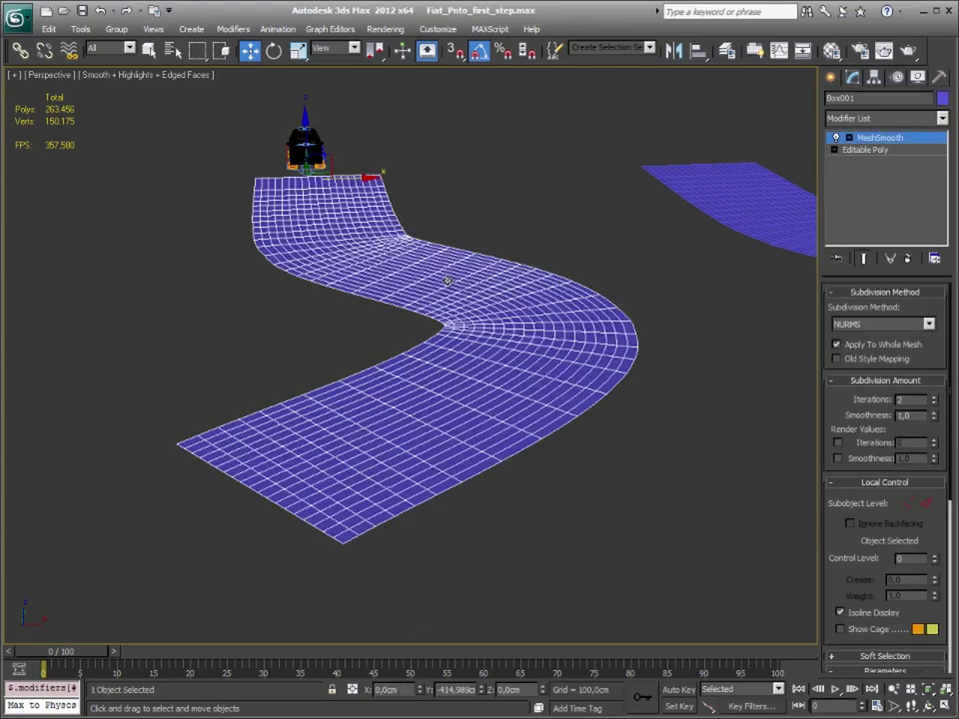
pyautogui.rightClick(450, 282)
pyautogui.moveTo(490, 421)
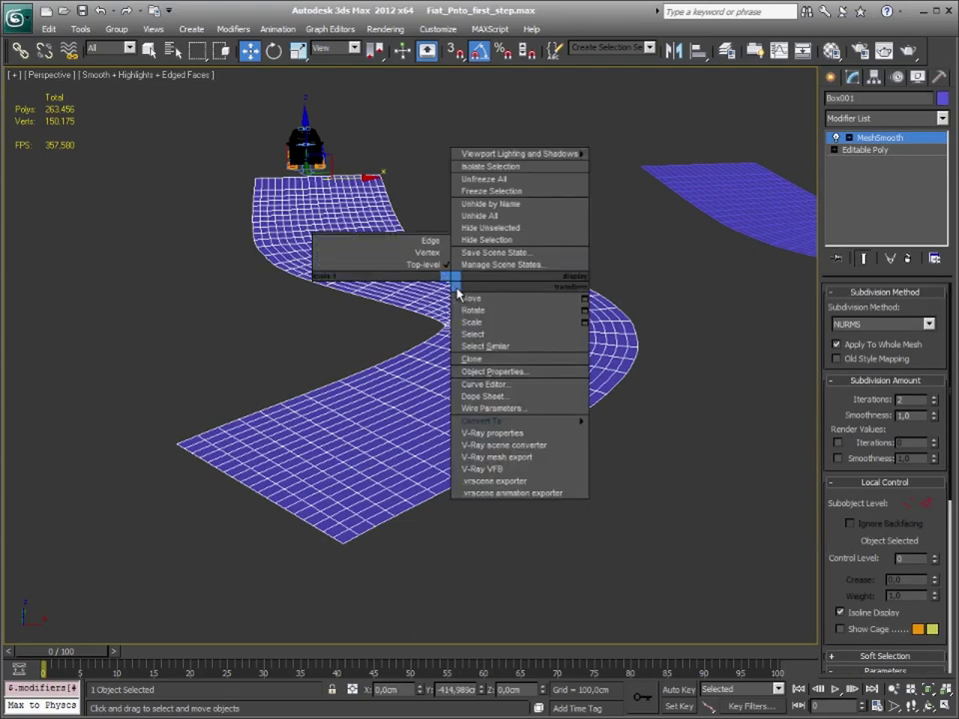
pyautogui.click(659, 436)
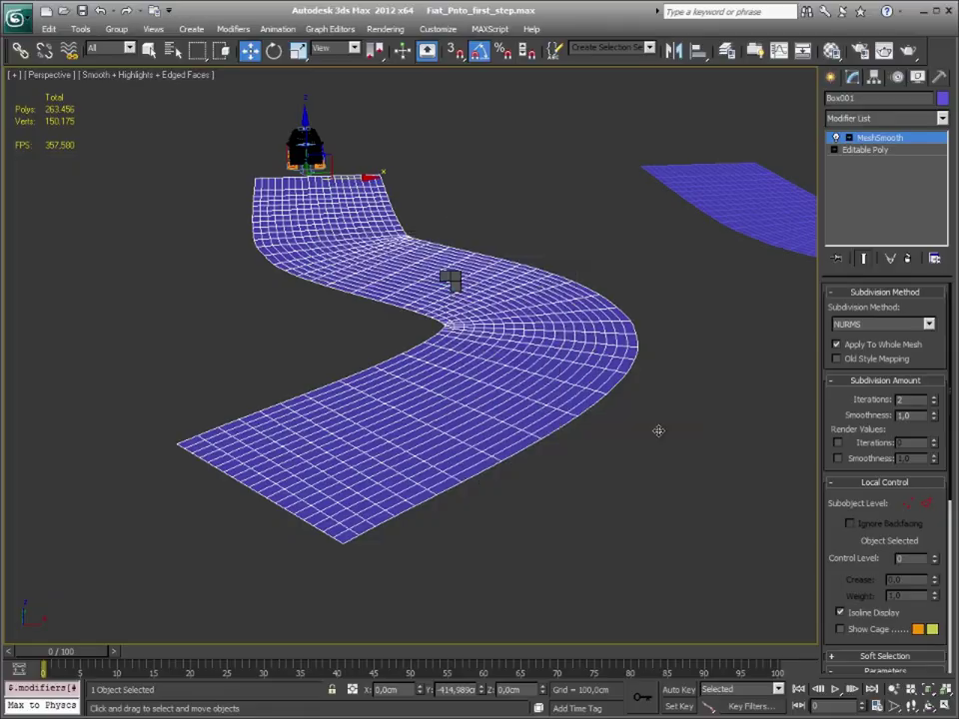
# Orbit around the road bend to inspect the collapsed mesh, then deselect it.
pyautogui.keyDown('alt'); pyautogui.moveTo(709, 349); pyautogui.dragTo(535, 380, button='middle'); pyautogui.keyUp('alt')
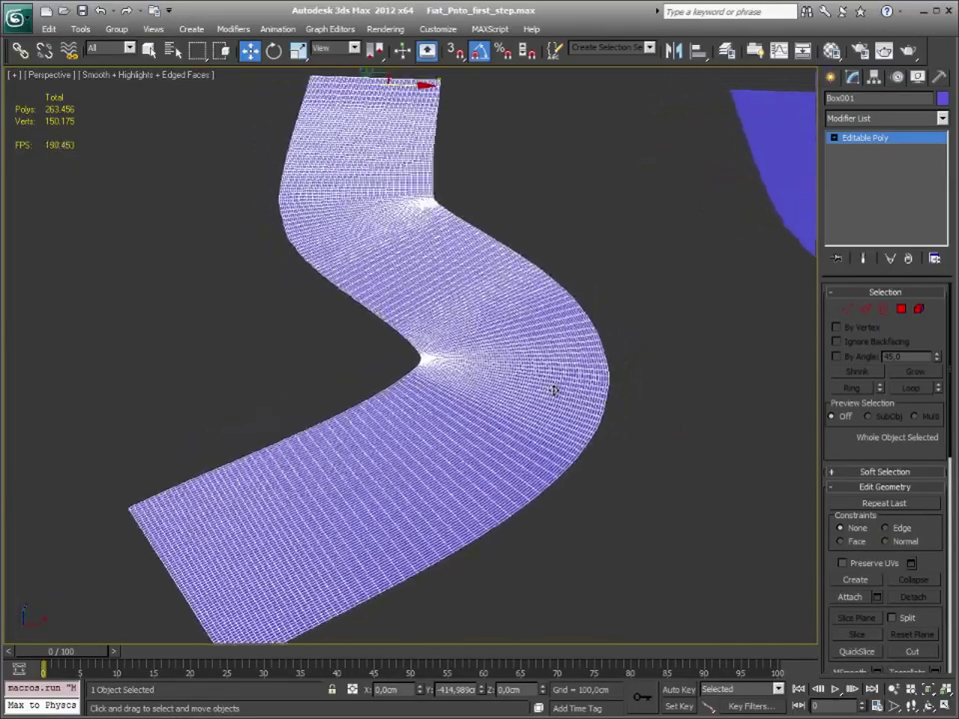
pyautogui.scroll(5, 602, 413)
pyautogui.moveTo(603, 411)
pyautogui.keyDown('alt'); pyautogui.mouseDown(button='middle')
pyautogui.moveTo(530, 334)
pyautogui.moveTo(530, 319)
pyautogui.moveTo(421, 359)
pyautogui.moveTo(497, 368)
pyautogui.moveTo(496, 414)
pyautogui.moveTo(470, 340)
pyautogui.mouseUp(button='middle'); pyautogui.keyUp('alt')
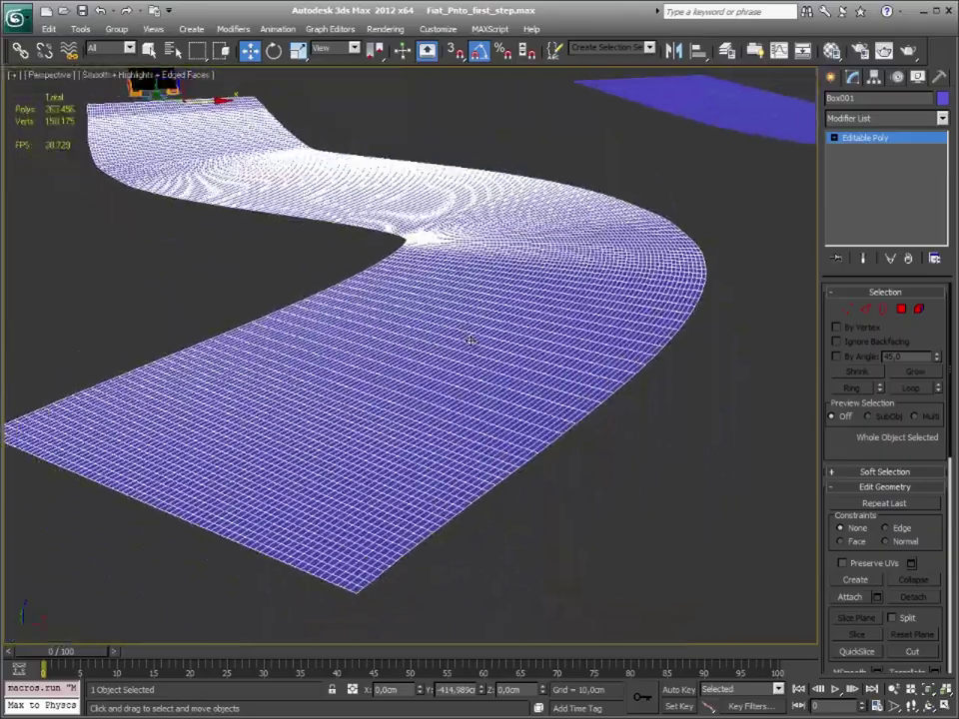
pyautogui.keyDown('alt'); pyautogui.moveTo(347, 313); pyautogui.dragTo(392, 184, button='middle'); pyautogui.keyUp('alt')
pyautogui.hotkey('ctrl', 'd')
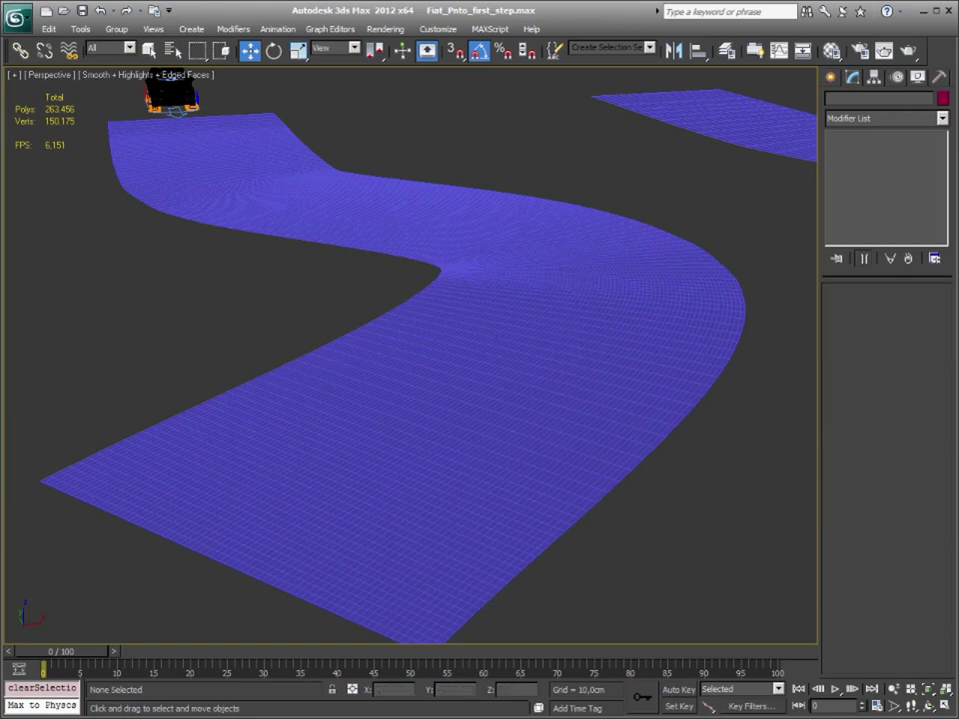
pyautogui.moveTo(352, 519); pyautogui.dragTo(347, 525, button='middle')
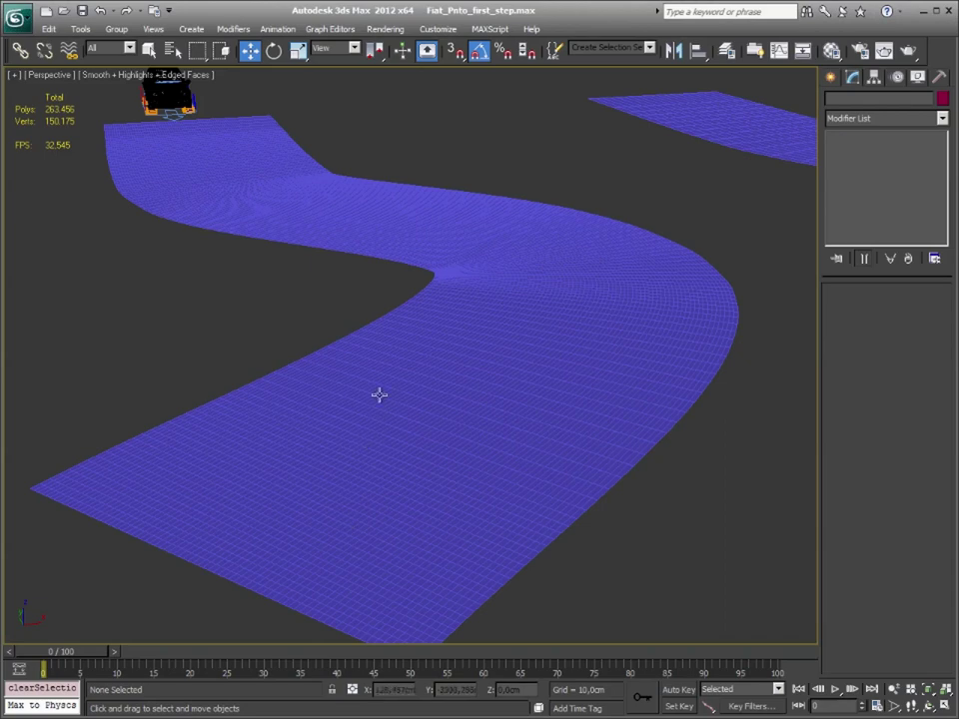
# Add a new layer in the Layer Manager and name it GEO_Road_Punto.
pyautogui.click(726, 51)
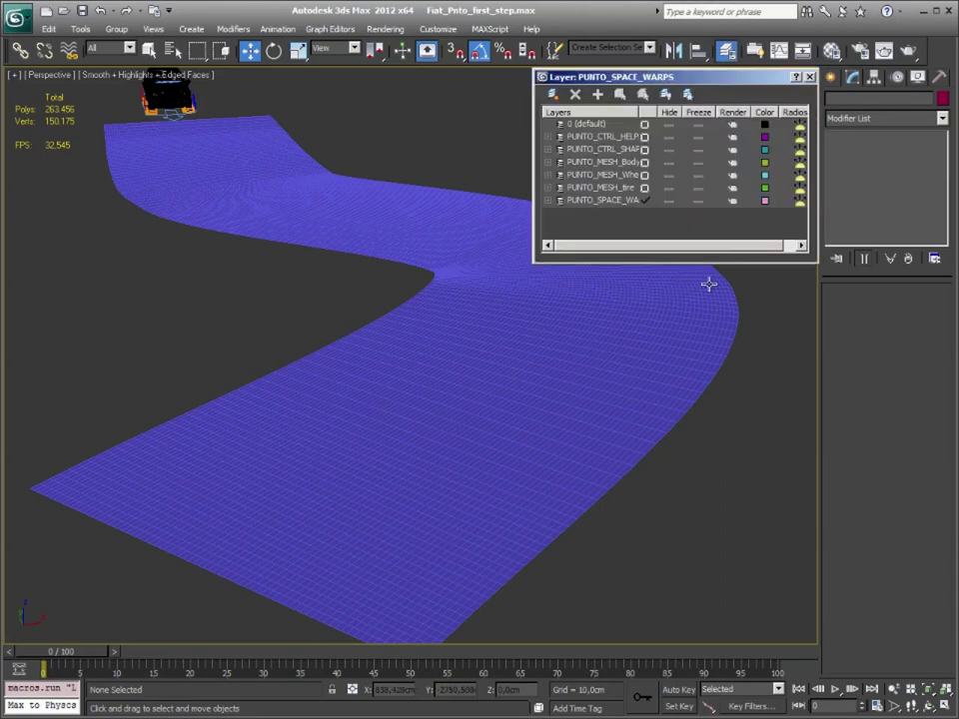
pyautogui.click(552, 94)
pyautogui.click(589, 136)
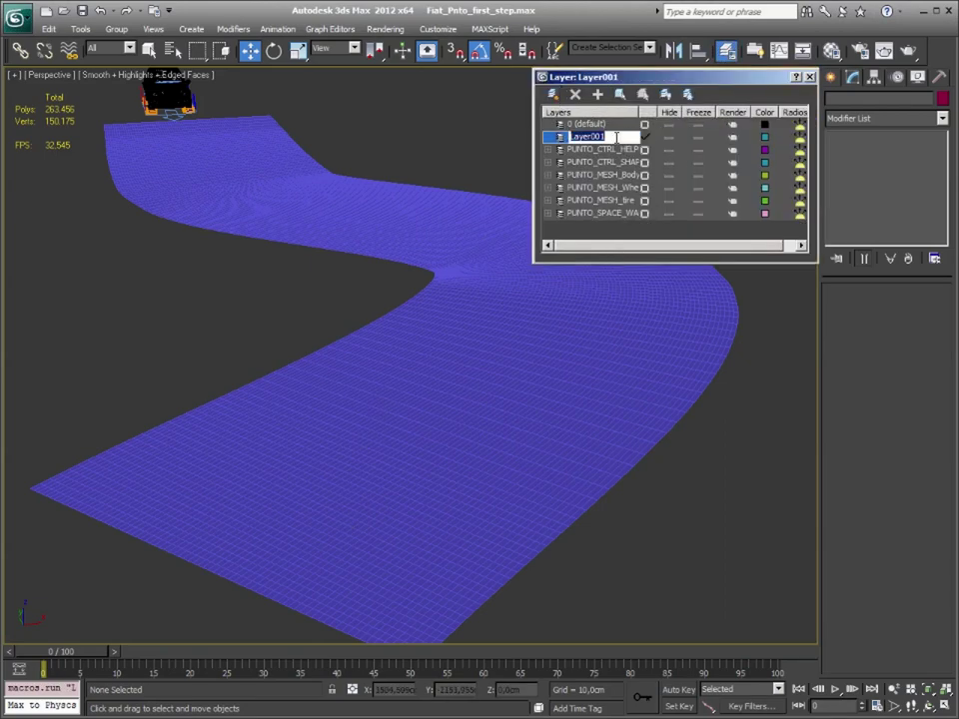
pyautogui.write('GEO_Road')
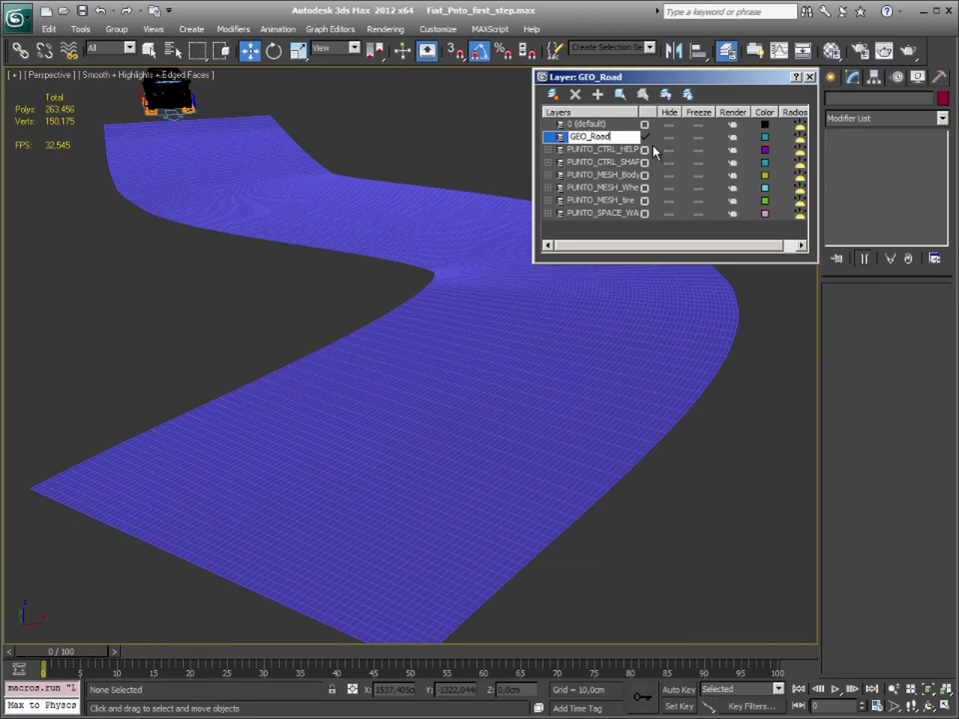
pyautogui.write('_punt')
pyautogui.write('o')
pyautogui.press('Left')
pyautogui.press('Left')
pyautogui.press('Left')
pyautogui.press('BackSpace')
pyautogui.write('P')
pyautogui.press('Return')
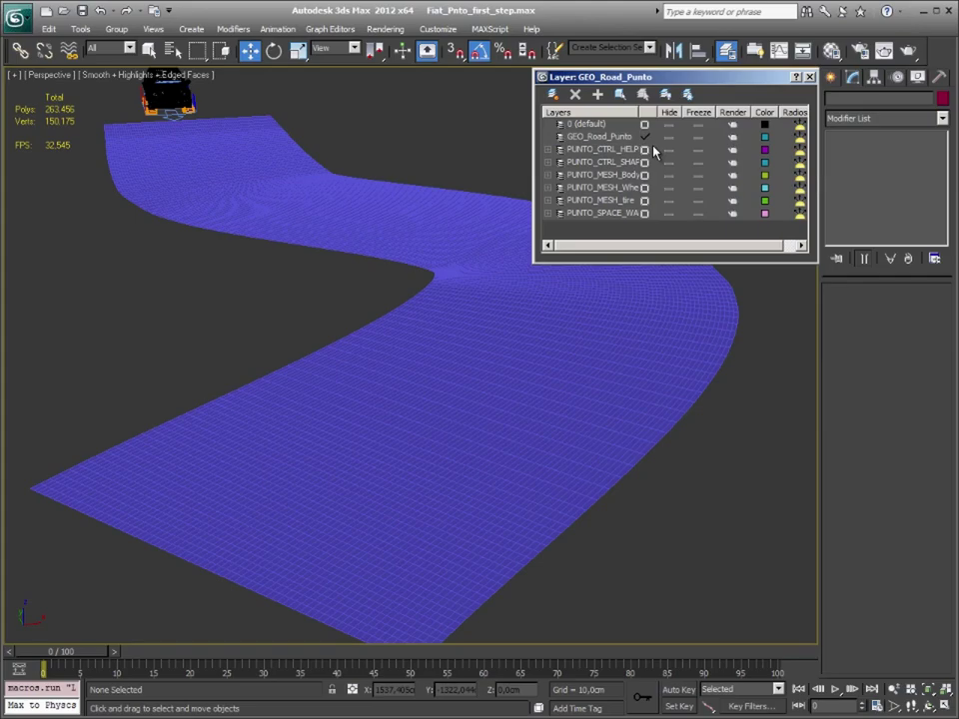
# Select both road objects in the viewport, then clear the selection.
pyautogui.click(605, 320)
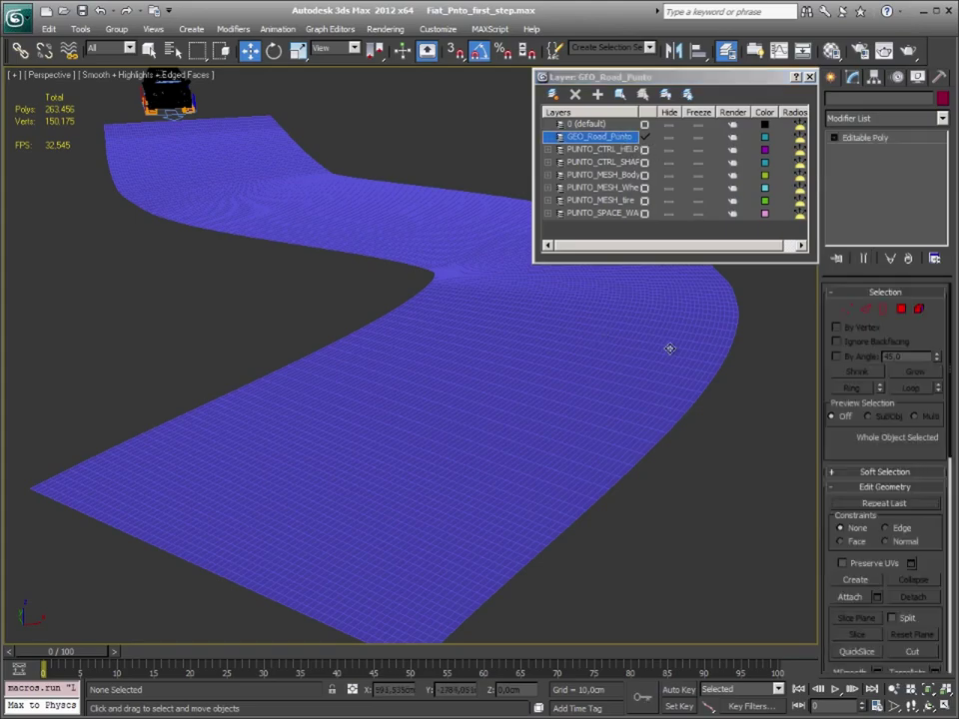
pyautogui.scroll(2, 552, 389)
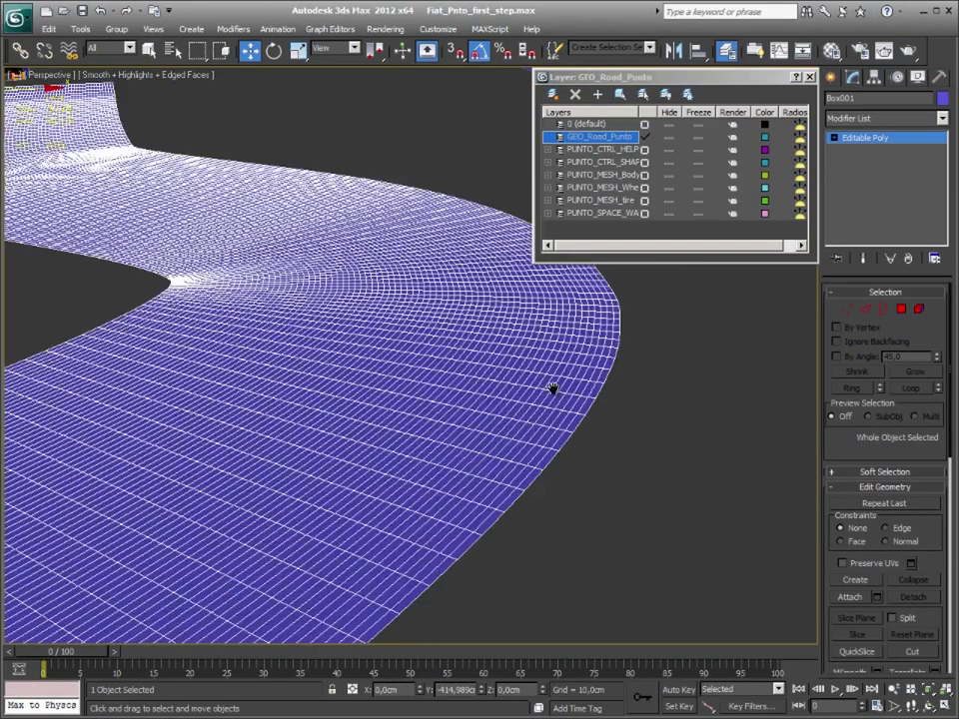
pyautogui.scroll(2, 395, 417)
pyautogui.scroll(-8, 422, 407)
pyautogui.moveTo(699, 430); pyautogui.dragTo(639, 326)
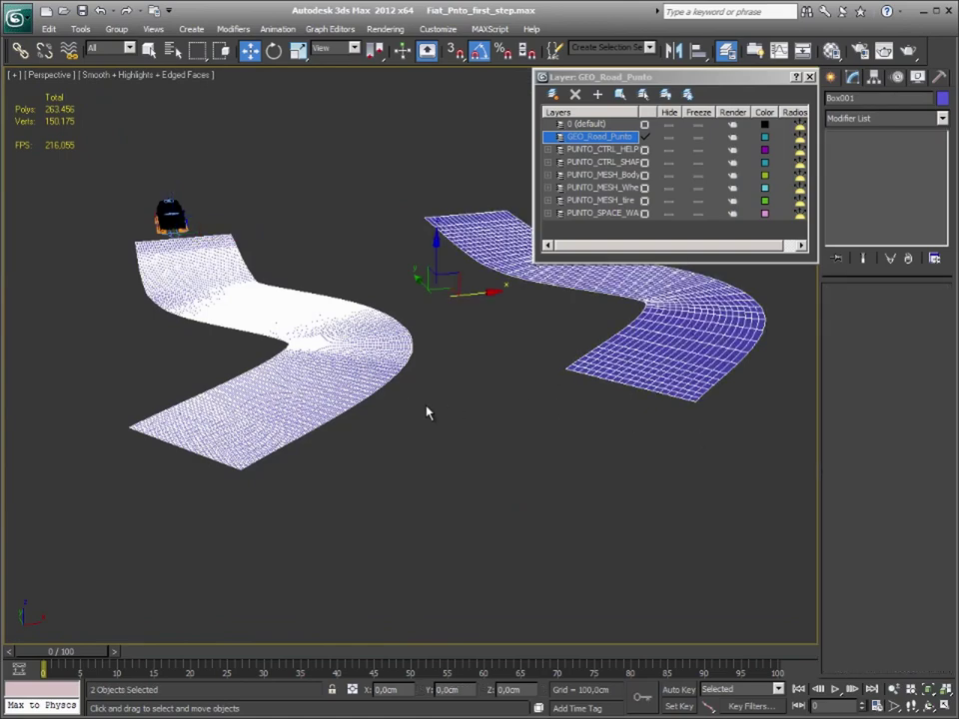
pyautogui.click(447, 273)
# Rename the right-hand road Box002 to Geo_Road_Start.
pyautogui.click(670, 316)
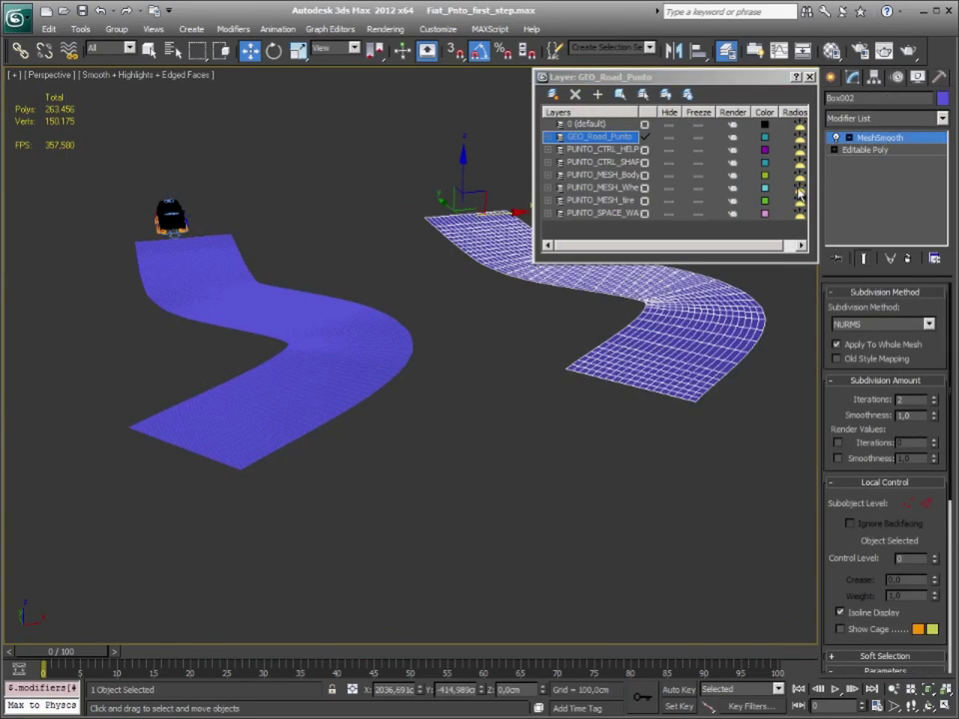
pyautogui.click(199, 268)
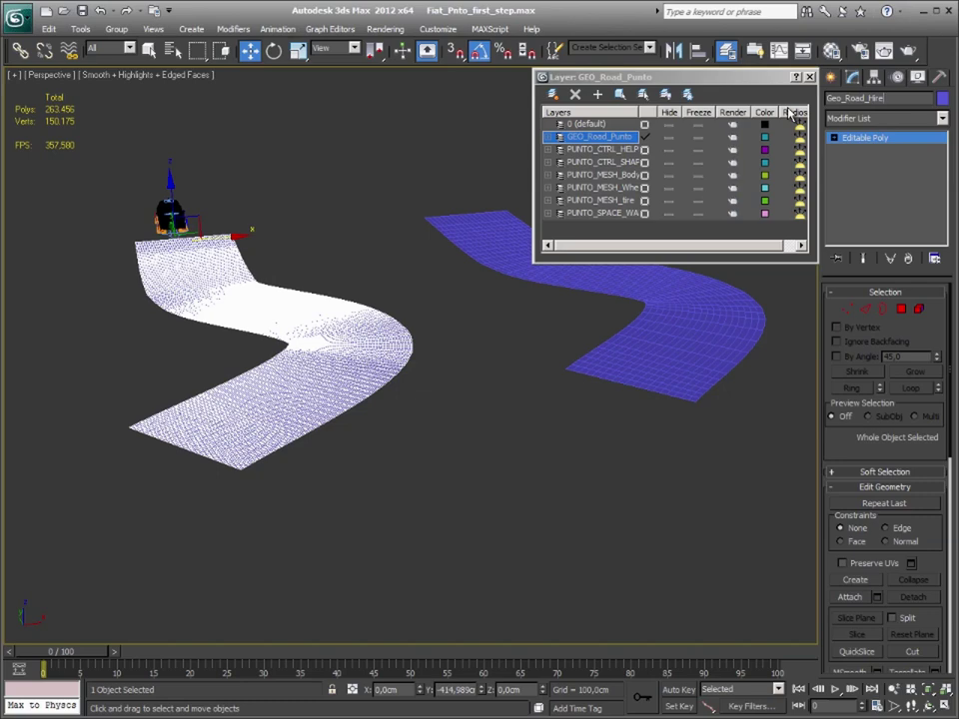
pyautogui.click(597, 301)
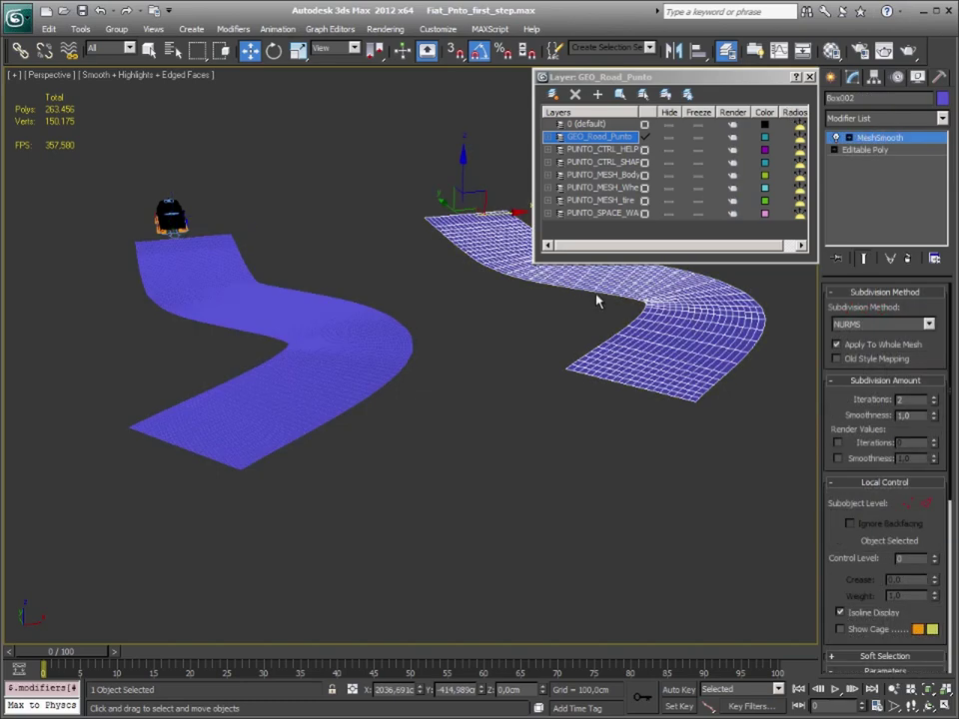
pyautogui.click(273, 402)
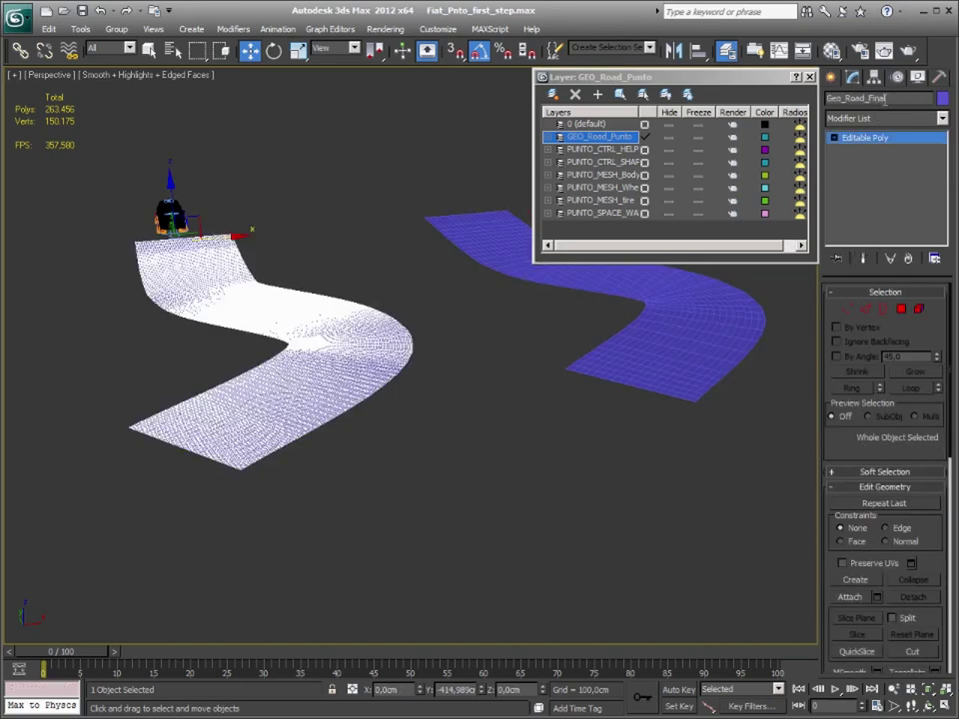
pyautogui.click(738, 287)
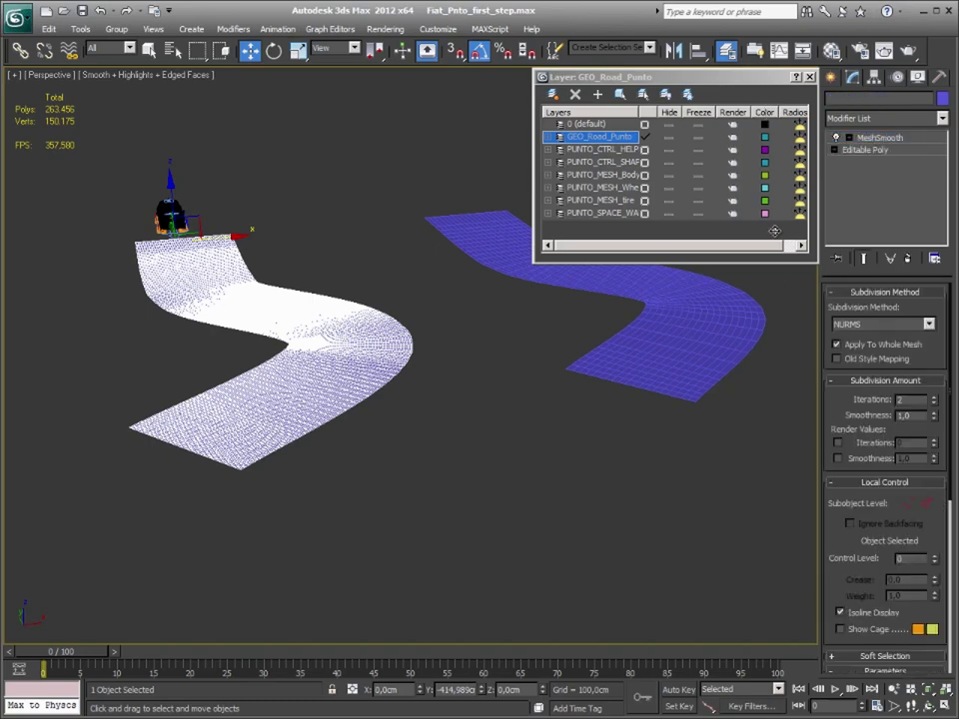
pyautogui.write('Geo_Road_Final')
pyautogui.write('Geo_Road_Start')
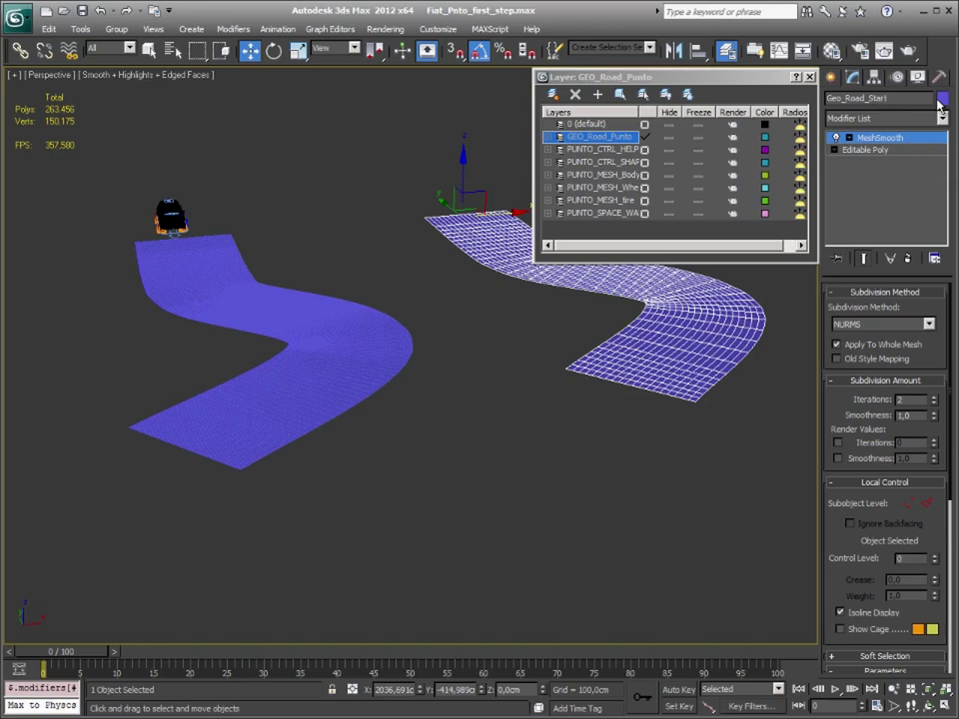
pyautogui.press('Return')
# Hide Geo_Road_Start and select the remaining Geo_Road_Final road.
pyautogui.click(554, 497)
pyautogui.click(644, 326)
pyautogui.moveTo(452, 383); pyautogui.dragTo(517, 397, button='middle')
pyautogui.rightClick(615, 299)
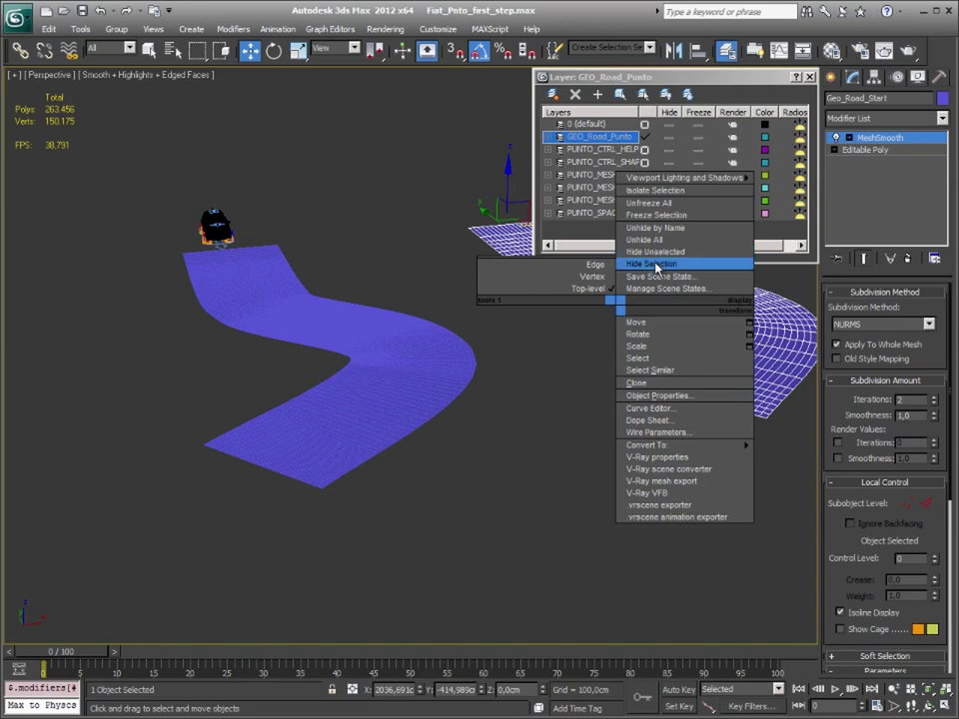
pyautogui.click(656, 265)
pyautogui.scroll(-2, 528, 455)
pyautogui.scroll(1, 539, 429)
pyautogui.scroll(3, 559, 379)
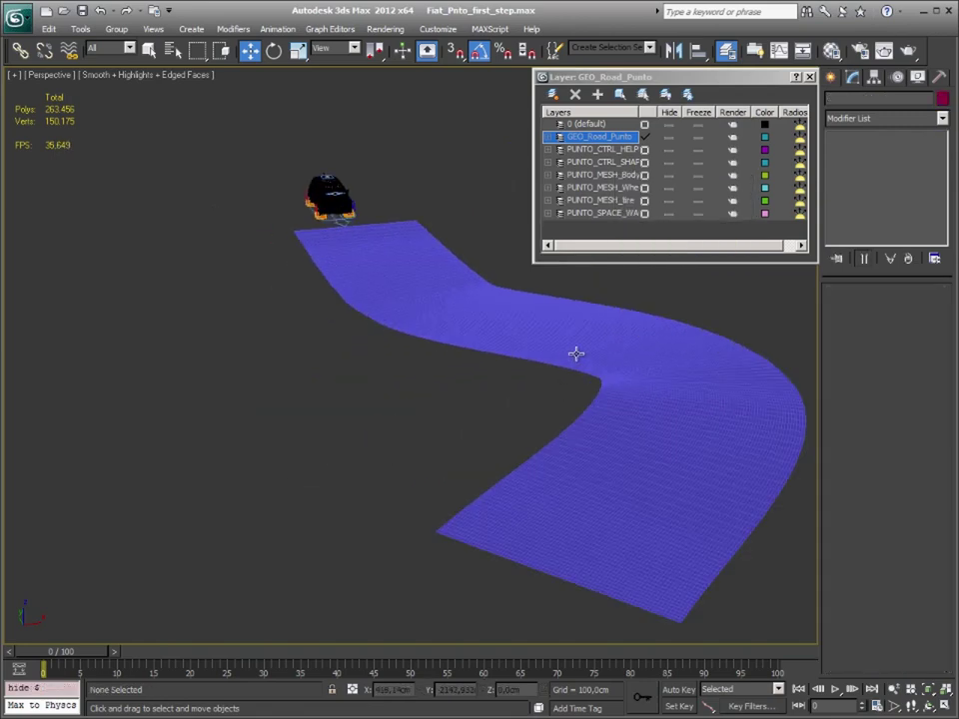
pyautogui.click(576, 354)
# Change Geo_Road_Final's object colour to black.
pyautogui.click(941, 99)
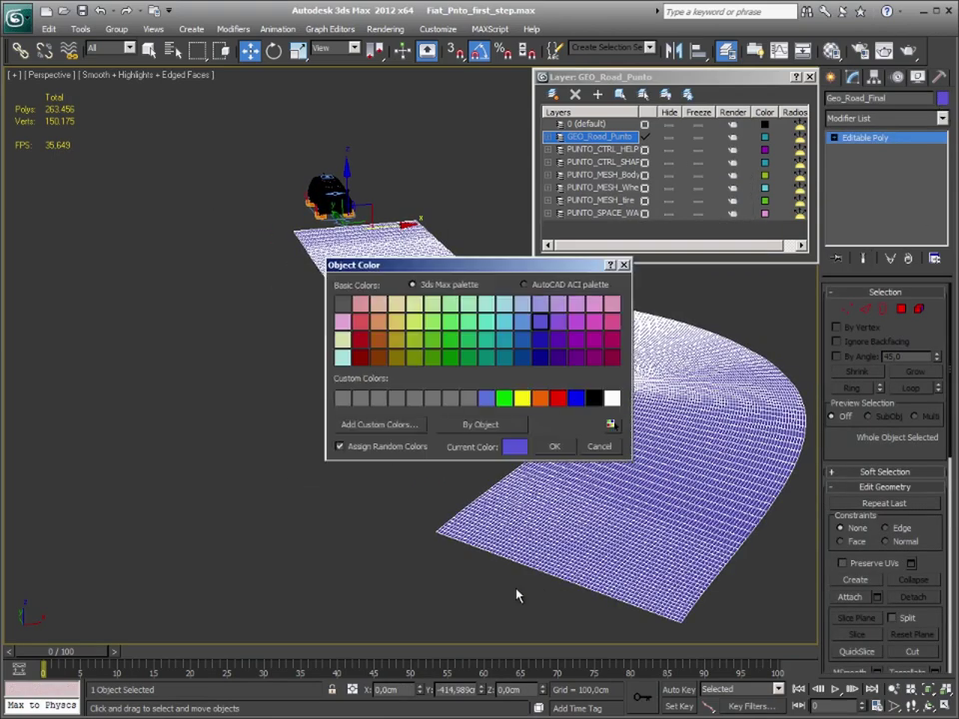
pyautogui.click(593, 398)
pyautogui.click(553, 447)
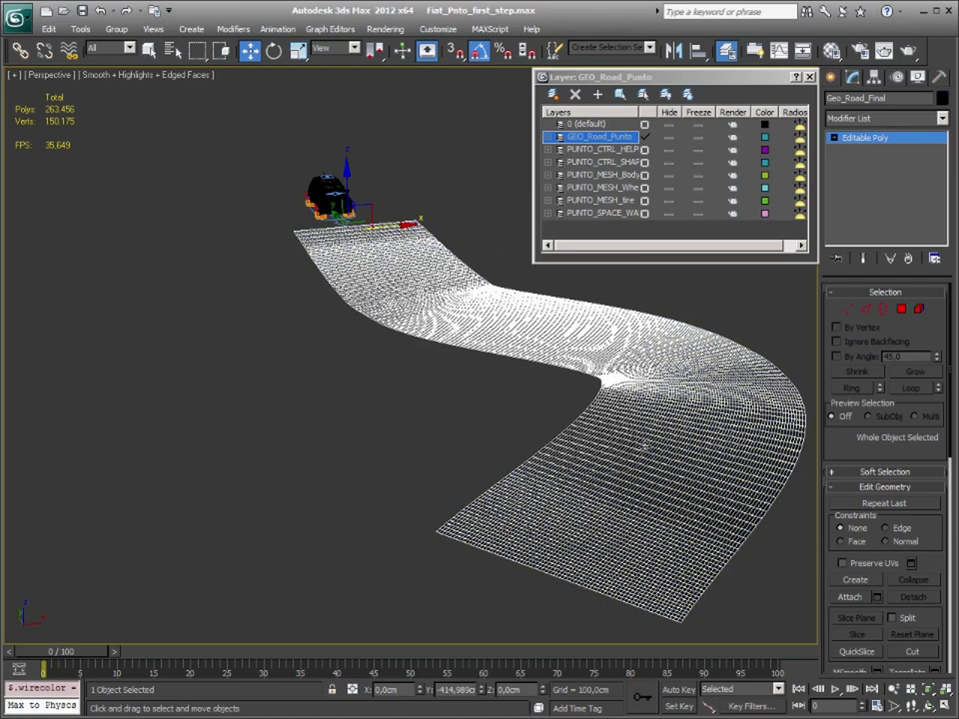
# Briefly open the Material Editor on an empty slot, close it, and zoom the view.
pyautogui.press('m')
pyautogui.click(235, 176)
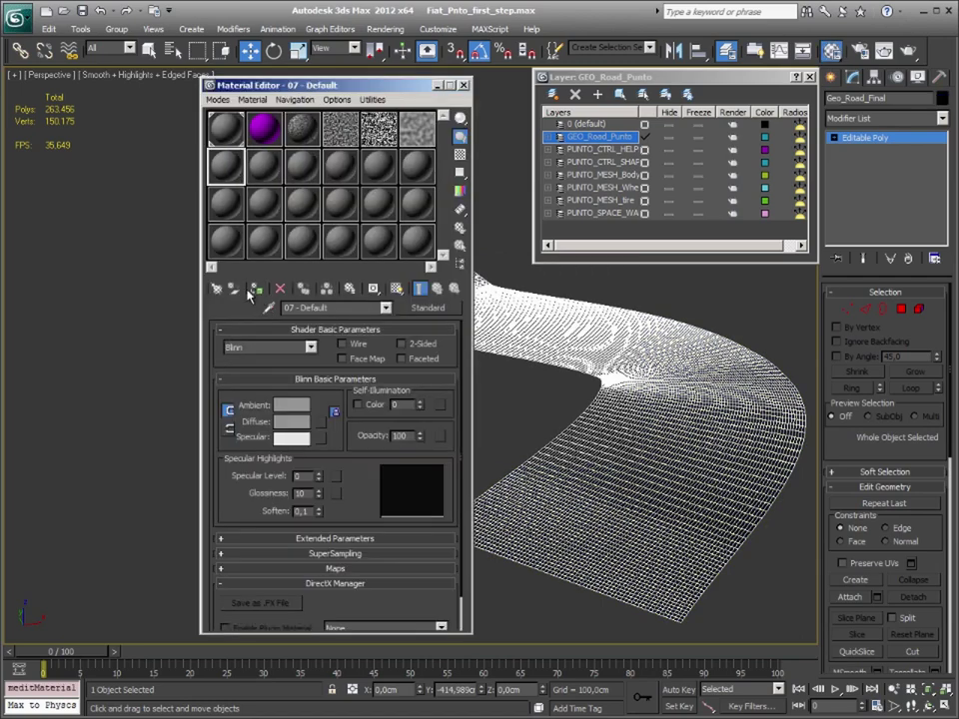
pyautogui.click(462, 85)
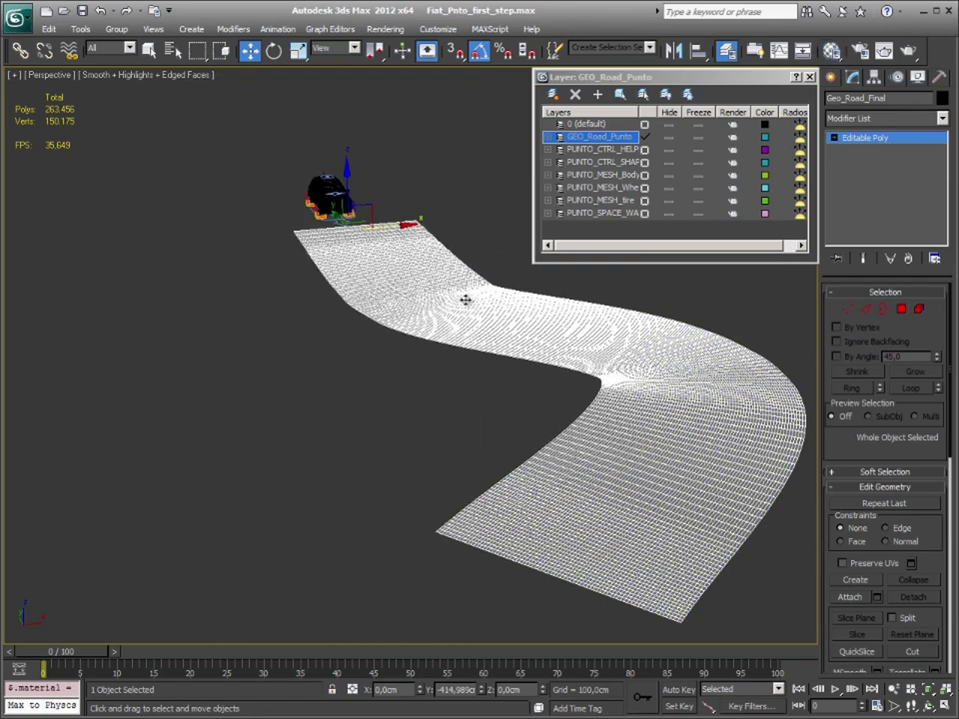
pyautogui.click(352, 164)
pyautogui.scroll(2, 502, 414)
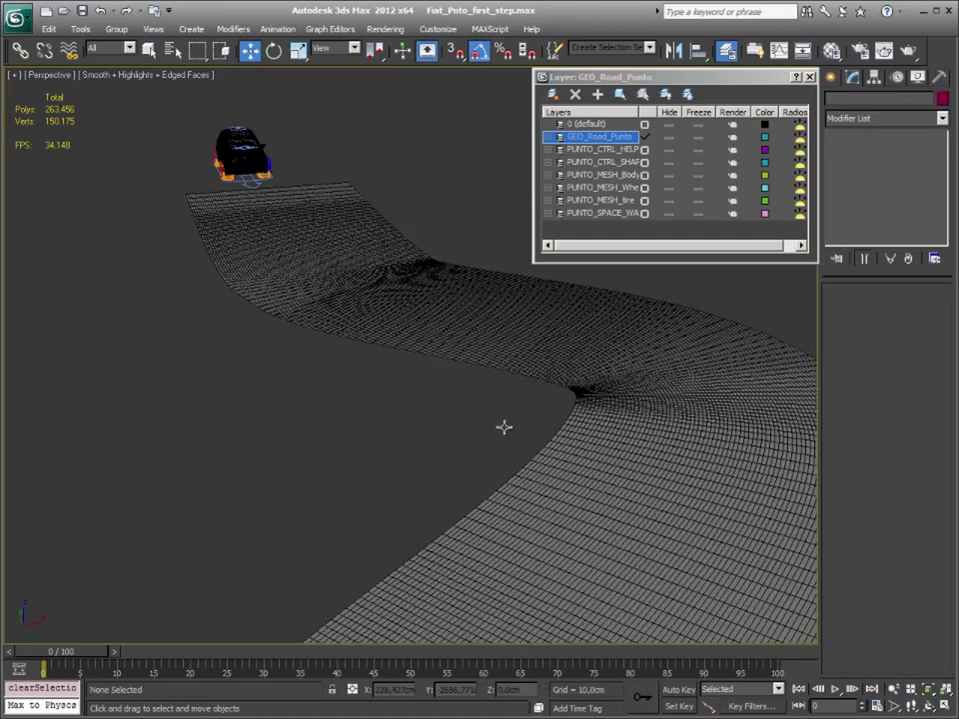
pyautogui.scroll(2, 446, 396)
pyautogui.scroll(3, 406, 360)
pyautogui.scroll(1, 404, 362)
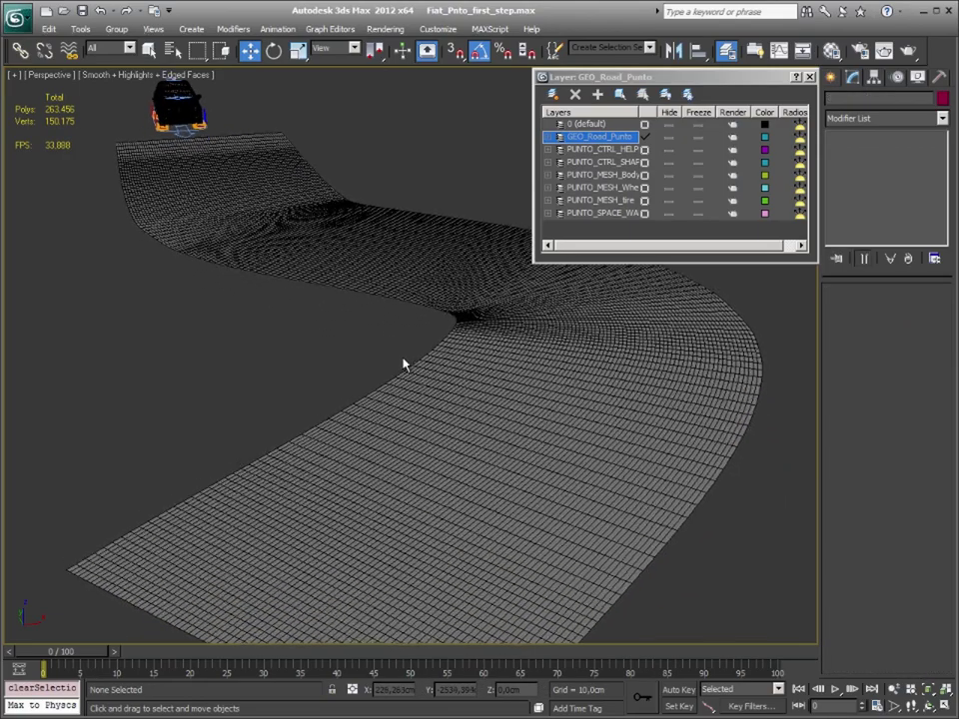
pyautogui.scroll(2, 402, 364)
pyautogui.scroll(2, 403, 364)
pyautogui.scroll(1, 405, 365)
pyautogui.scroll(-4, 437, 388)
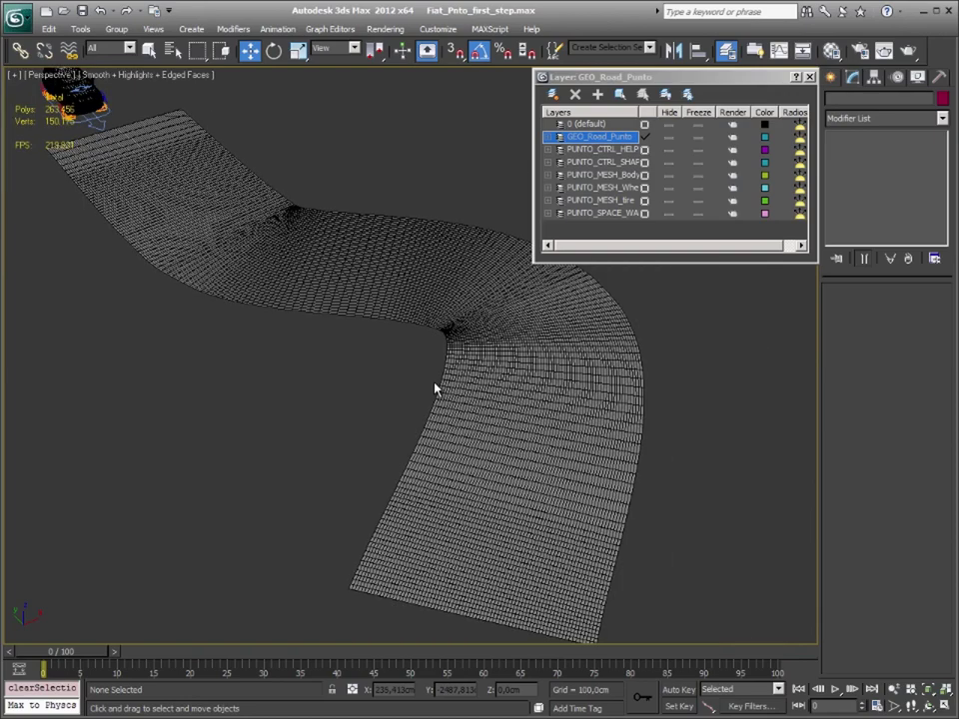
pyautogui.scroll(-2, 405, 393)
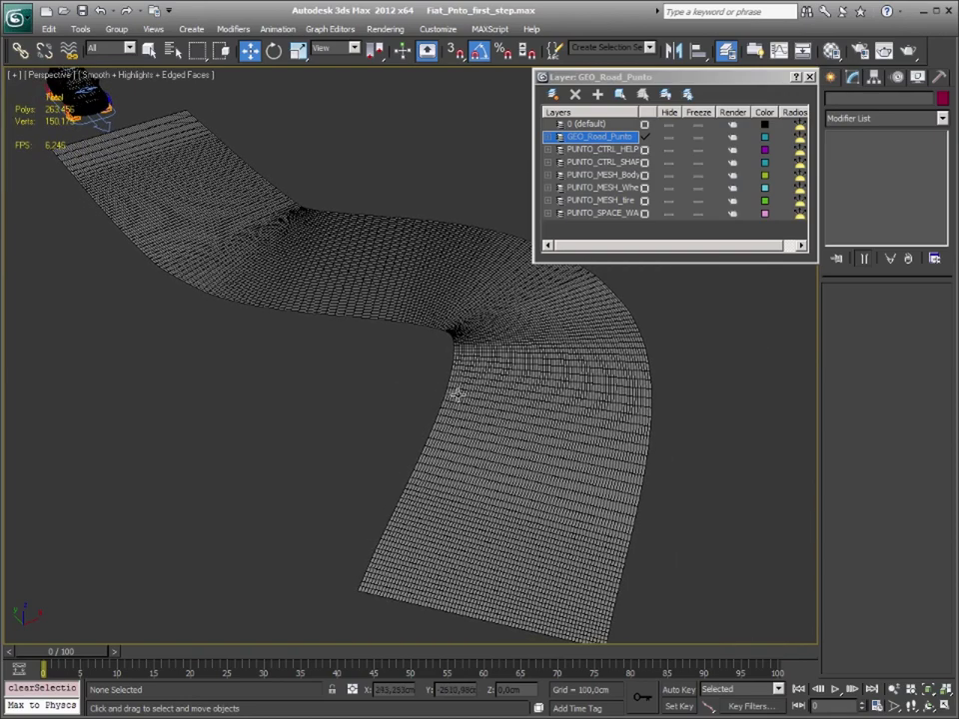
# Give the road material a Checker diffuse map shown shaded in the viewport.
pyautogui.click(533, 360)
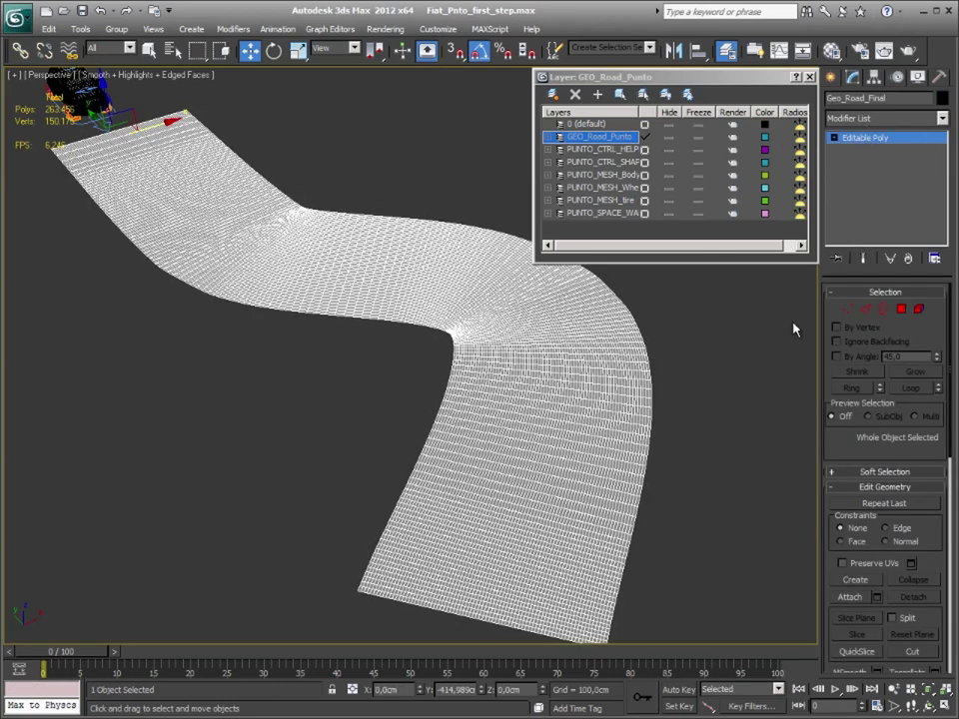
pyautogui.click(831, 50)
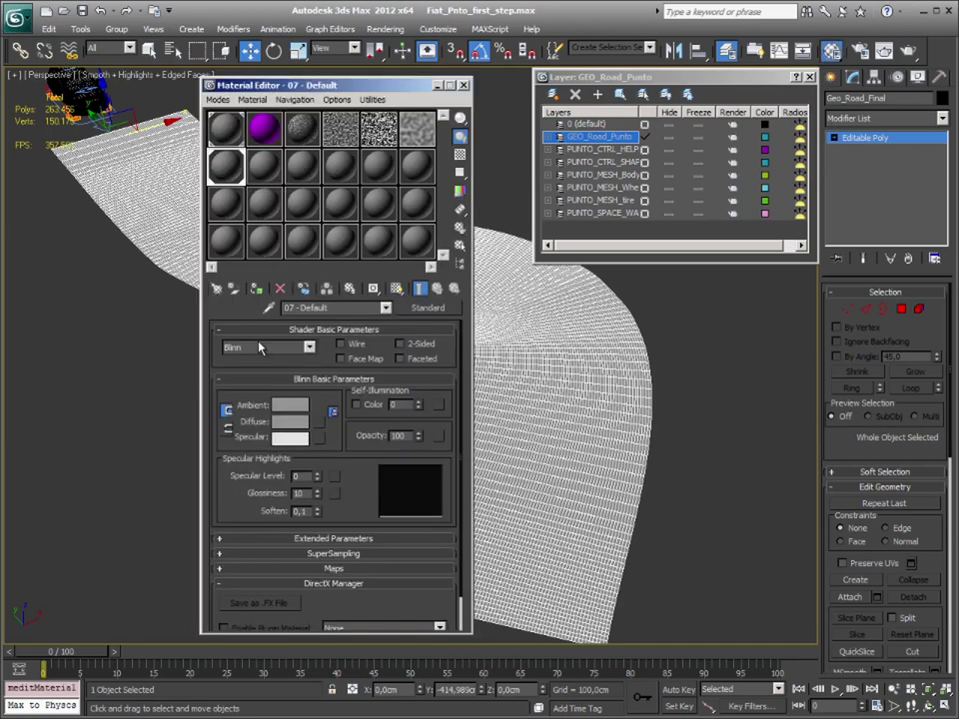
pyautogui.click(320, 420)
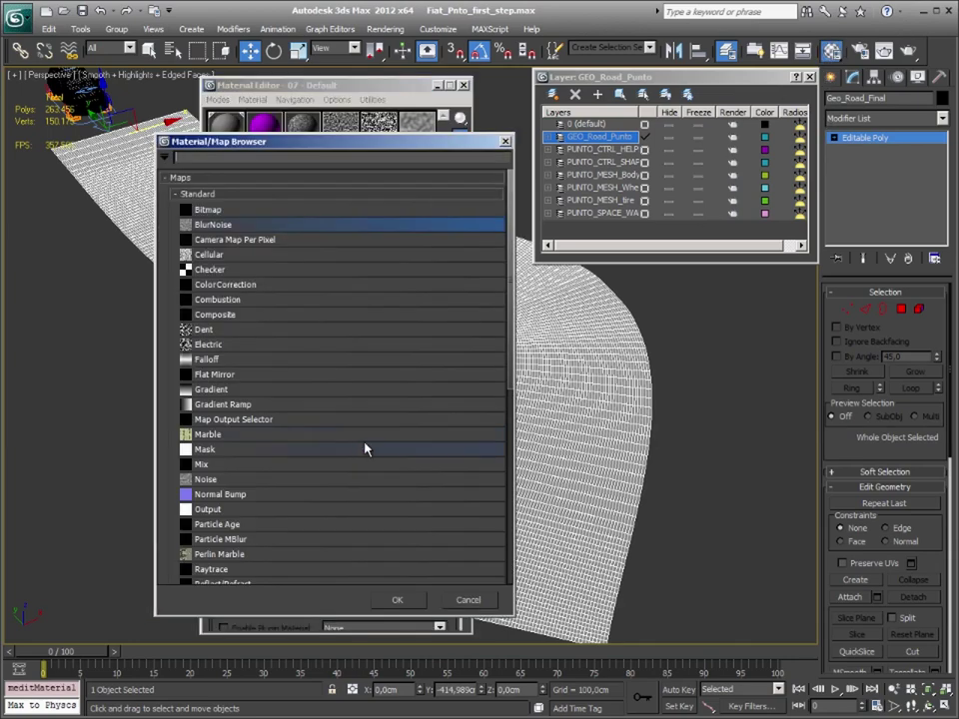
pyautogui.doubleClick(207, 269)
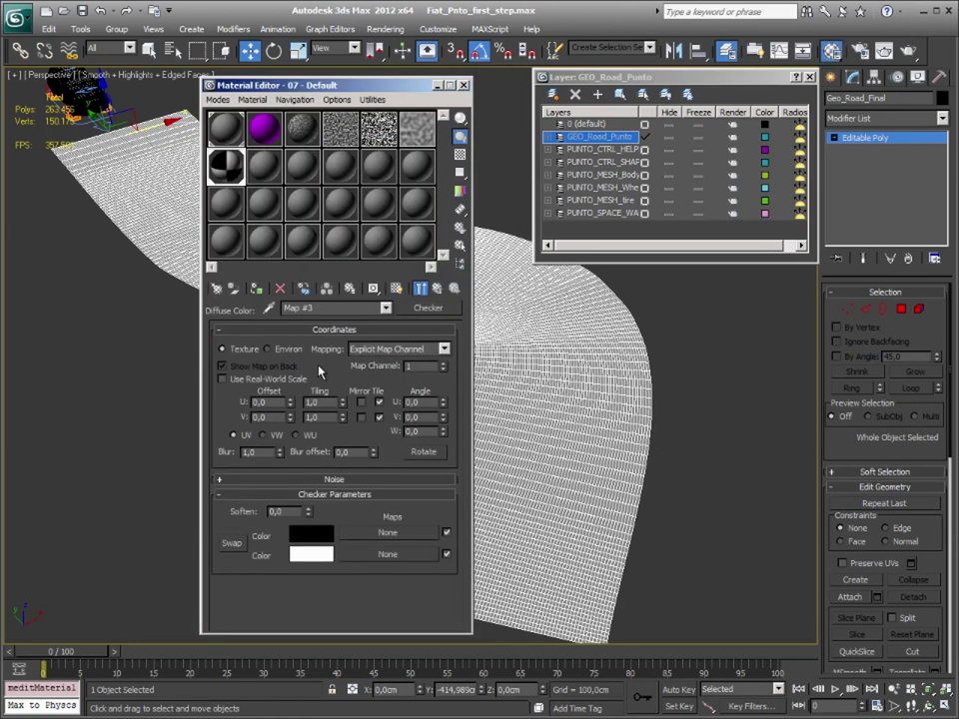
pyautogui.click(394, 288)
pyautogui.write('5')
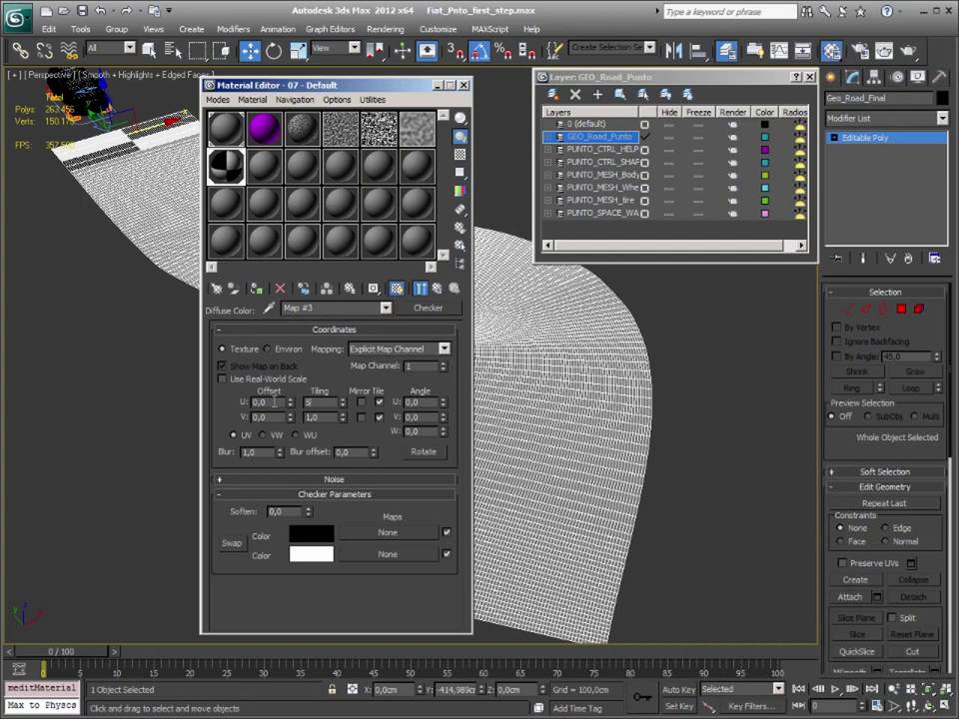
# Set the Checker U and V tiling to 10, then close the Material Editor.
pyautogui.press('Return')
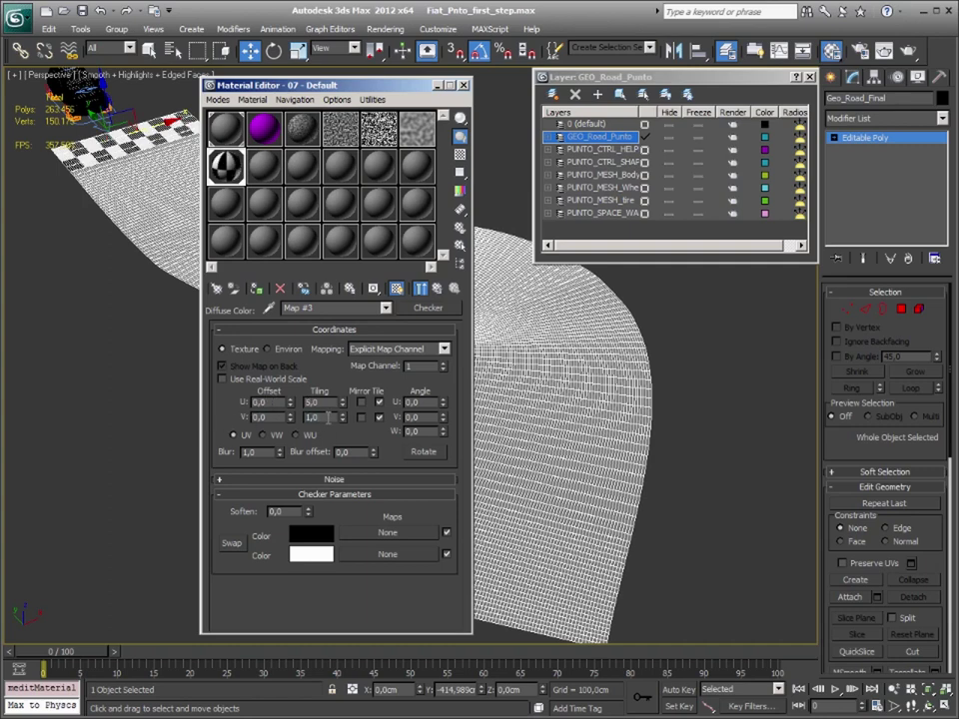
pyautogui.doubleClick(328, 417)
pyautogui.press('Return')
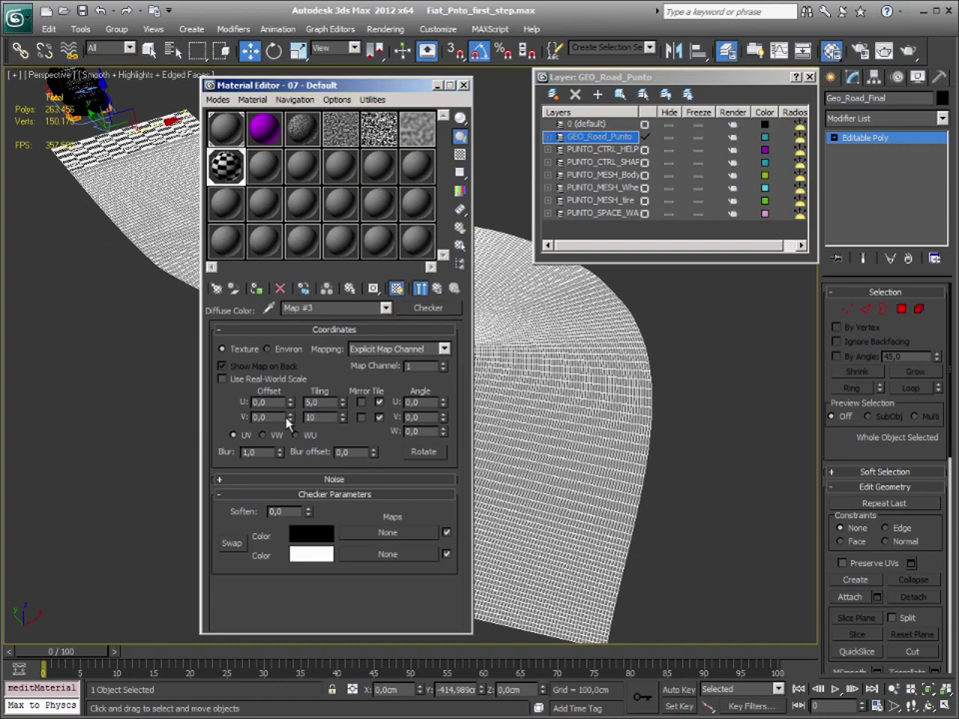
pyautogui.write('10')
pyautogui.press('Return')
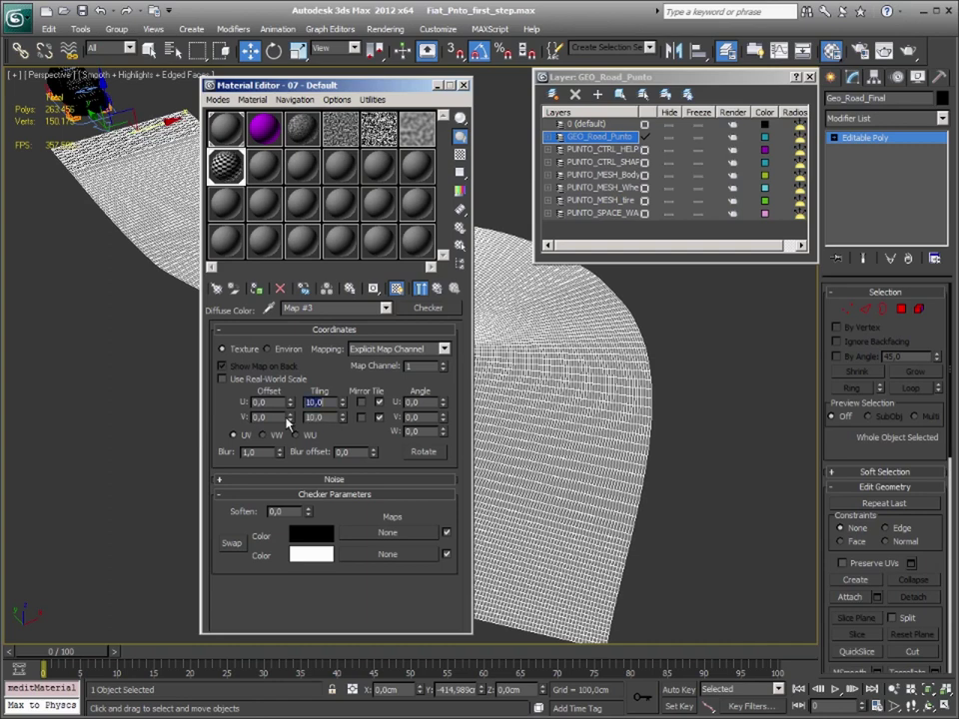
pyautogui.click(463, 86)
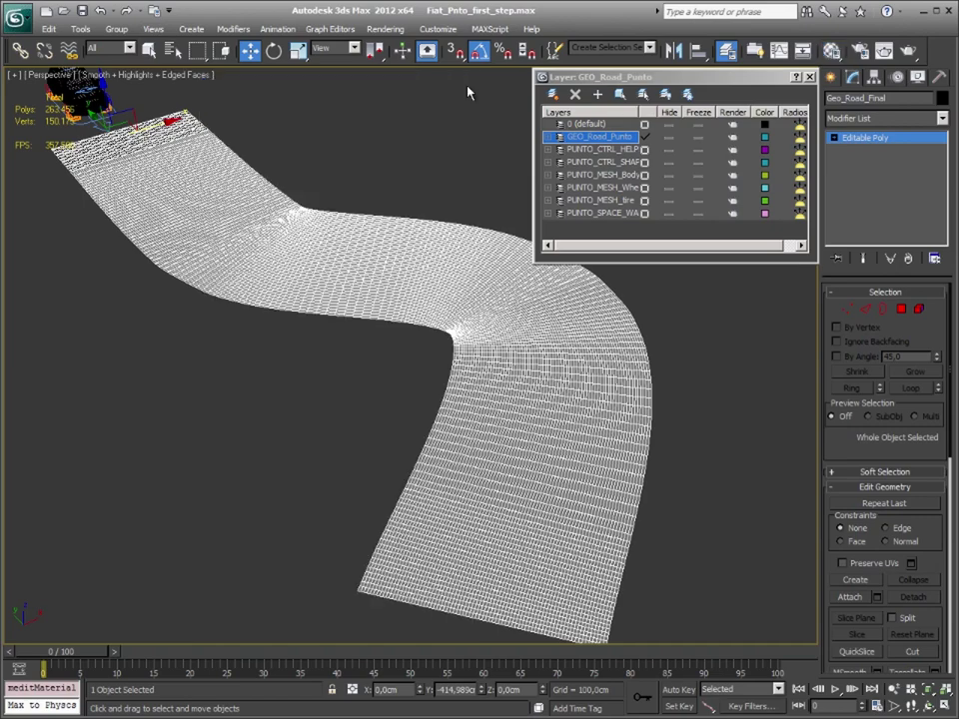
pyautogui.click(347, 476)
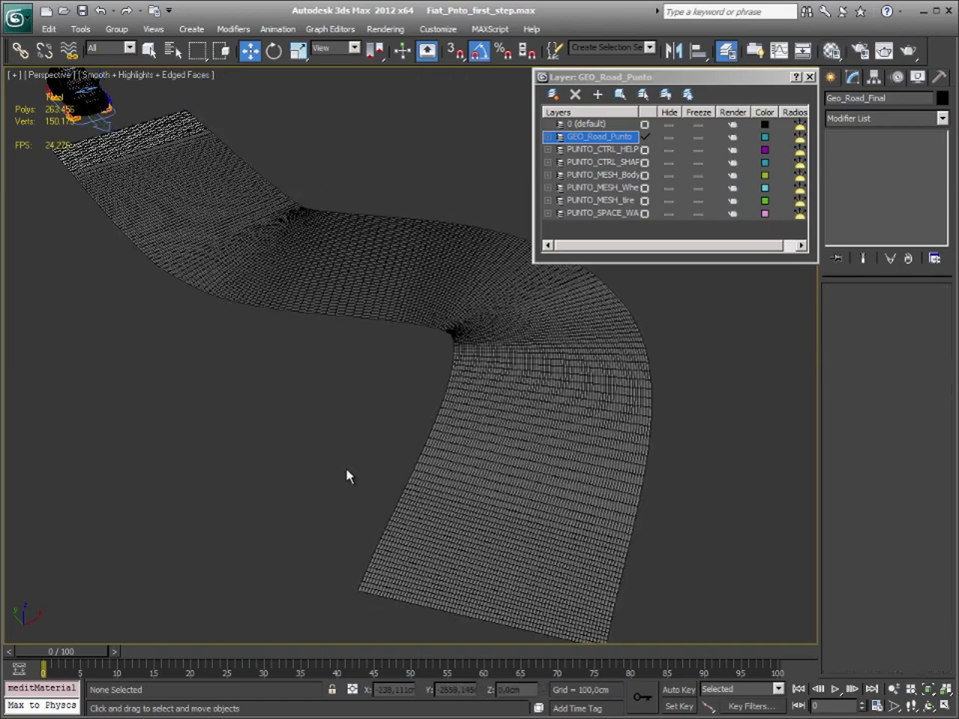
# Add a Planar UVW Map modifier to spread the checker across the road.
pyautogui.click(439, 313)
pyautogui.click(929, 126)
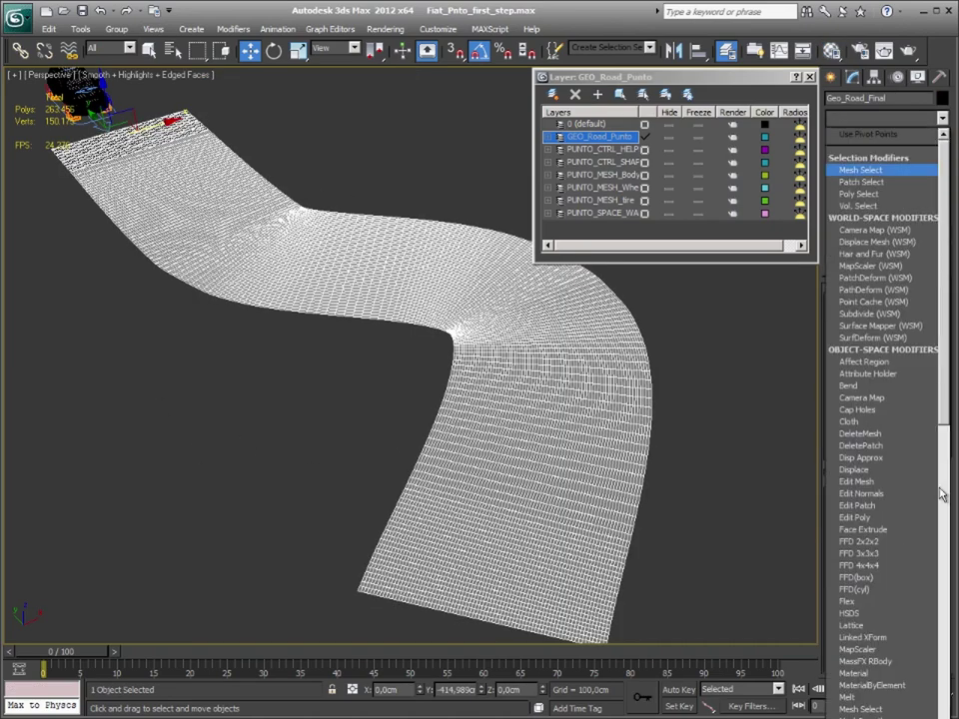
pyautogui.scroll(-10, 948, 655)
pyautogui.scroll(-3, 952, 682)
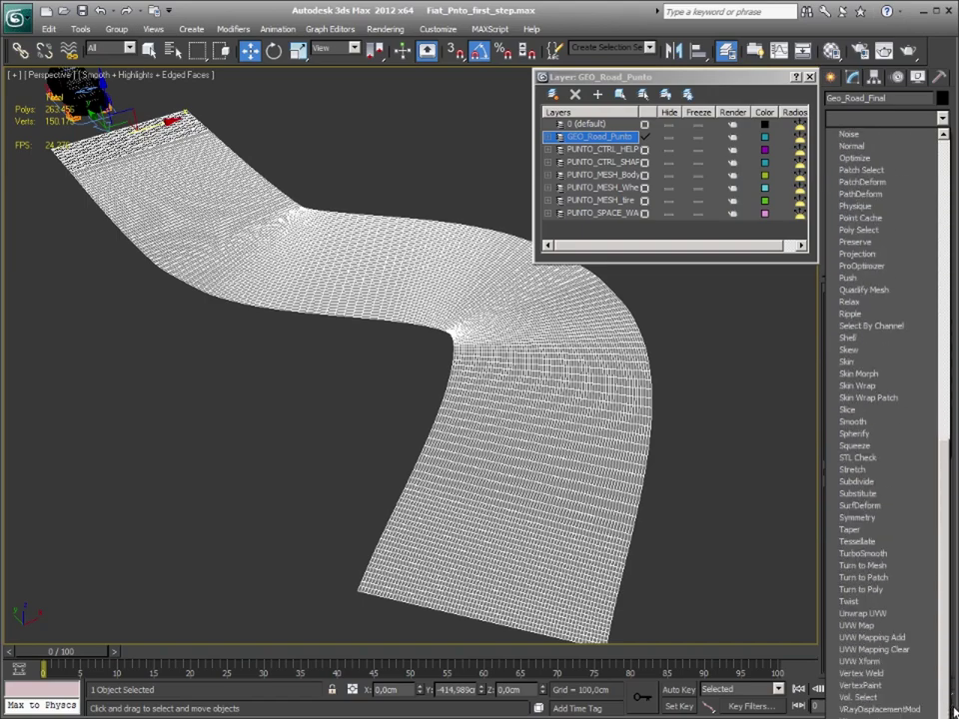
pyautogui.click(919, 629)
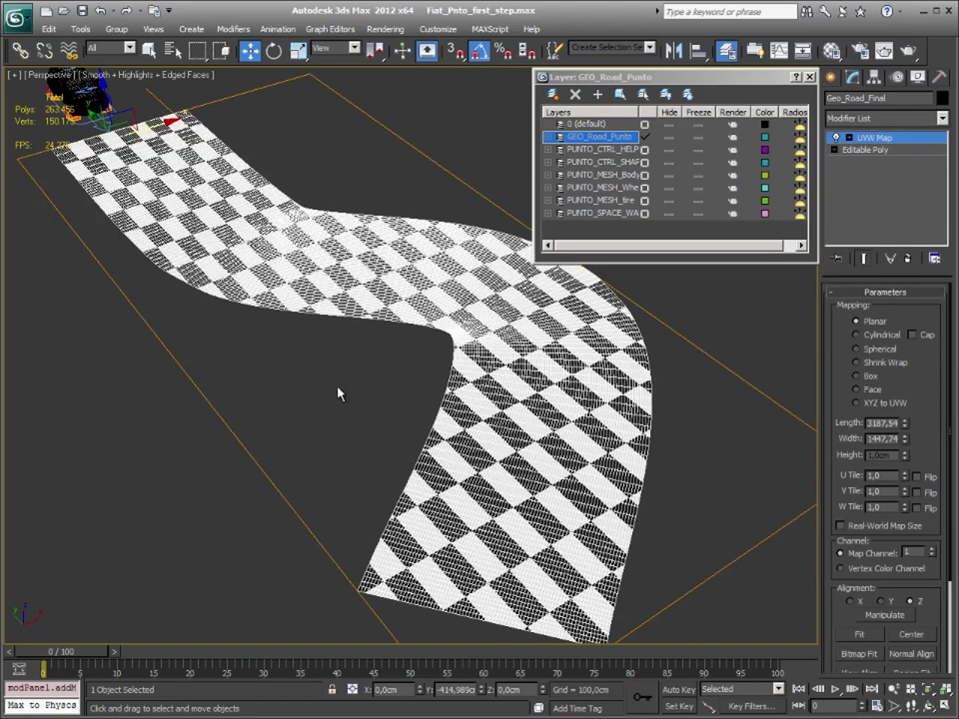
# Orbit and zoom to view the whole checkered road, then open the Modifier List.
pyautogui.moveTo(338, 391); pyautogui.dragTo(367, 395, button='middle')
pyautogui.scroll(2, 404, 408)
pyautogui.scroll(2, 375, 427)
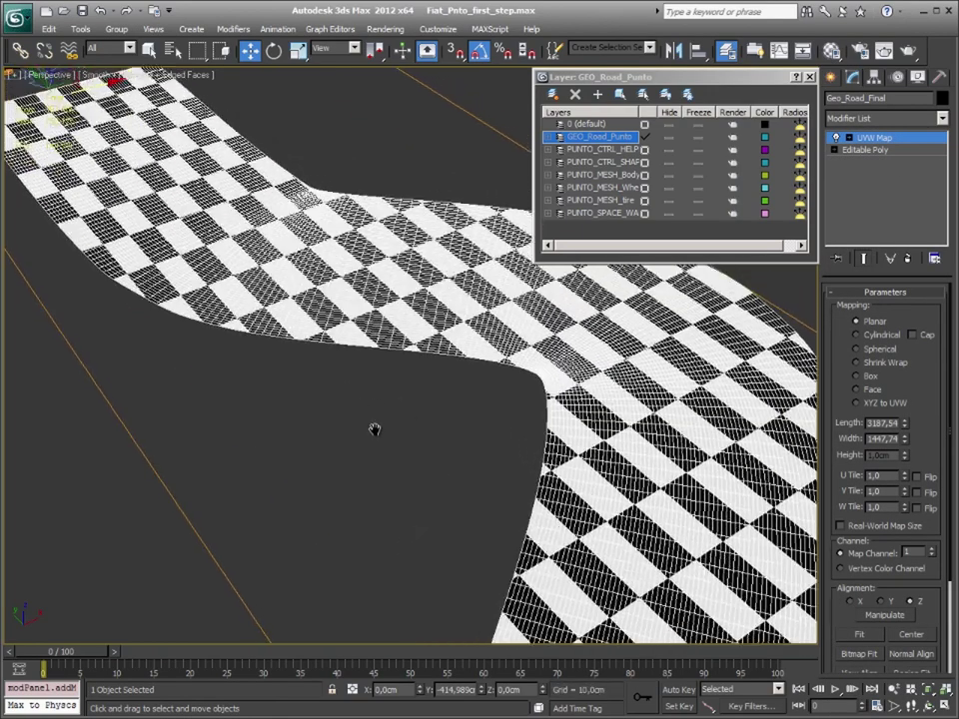
pyautogui.scroll(2, 390, 454)
pyautogui.keyDown('alt'); pyautogui.moveTo(417, 457); pyautogui.dragTo(305, 450, button='middle'); pyautogui.keyUp('alt')
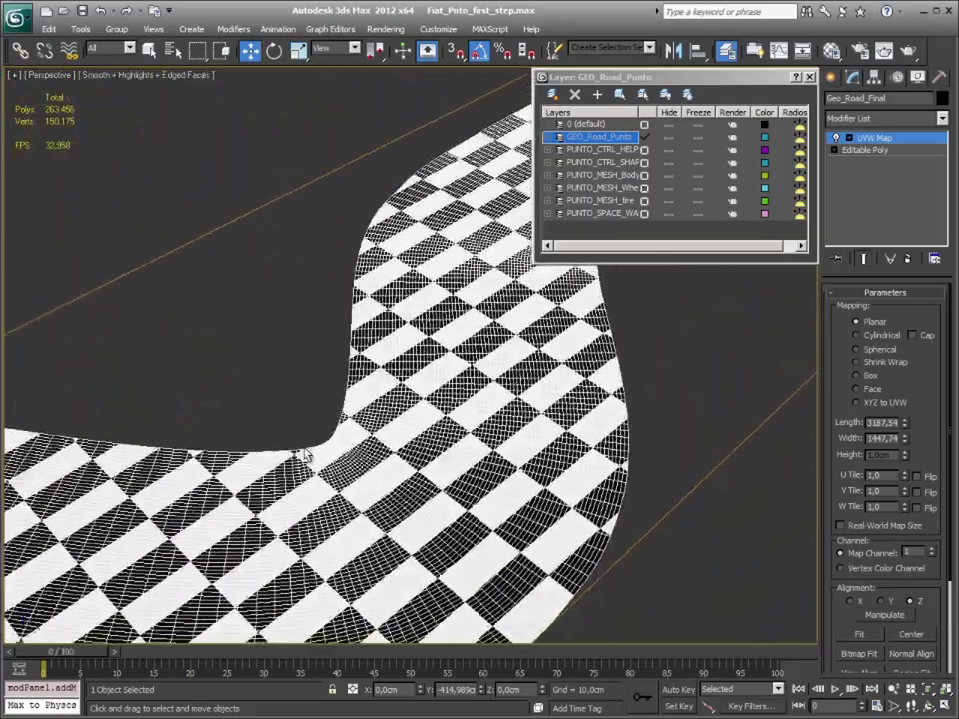
pyautogui.scroll(1, 420, 399)
pyautogui.scroll(-3, 420, 398)
pyautogui.keyDown('alt'); pyautogui.moveTo(415, 405); pyautogui.dragTo(407, 454, button='middle'); pyautogui.keyUp('alt')
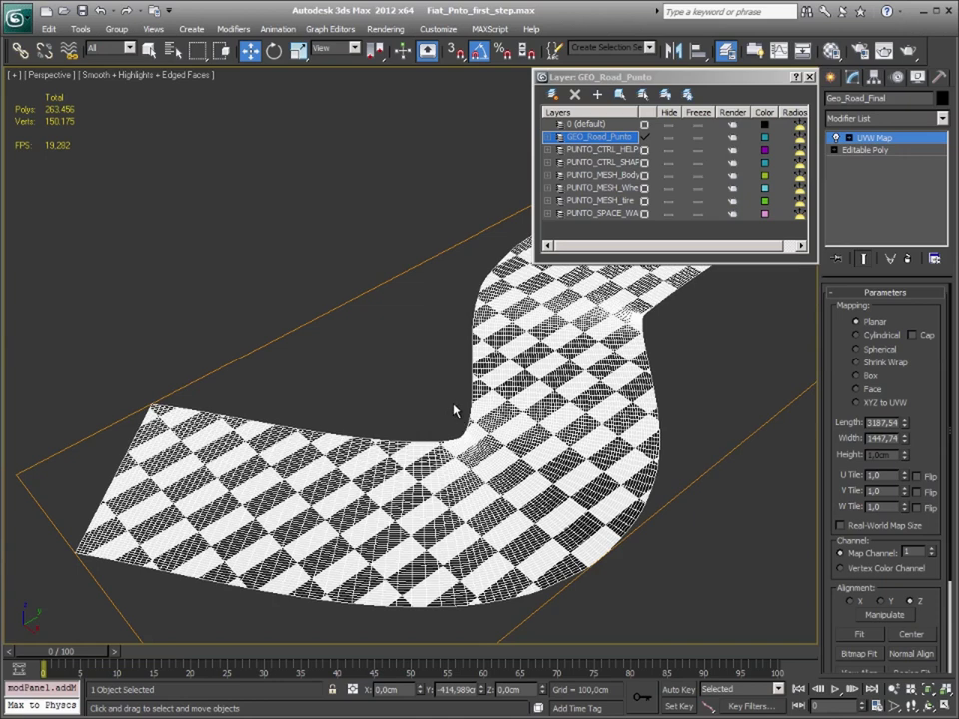
pyautogui.click(884, 118)
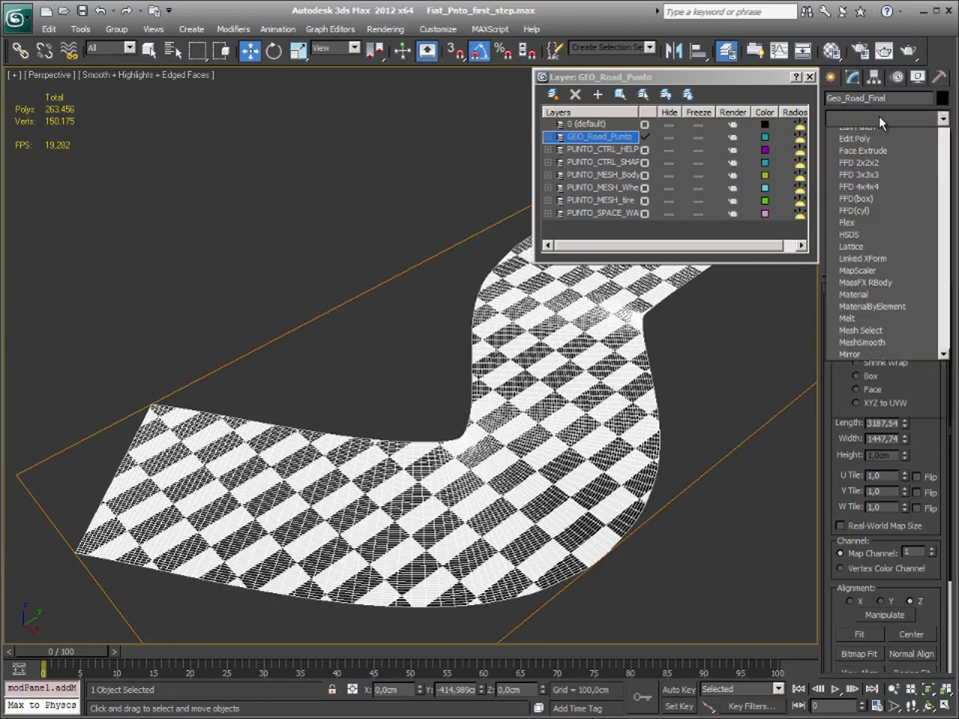
pyautogui.scroll(-15, 946, 380)
pyautogui.scroll(-2, 899, 500)
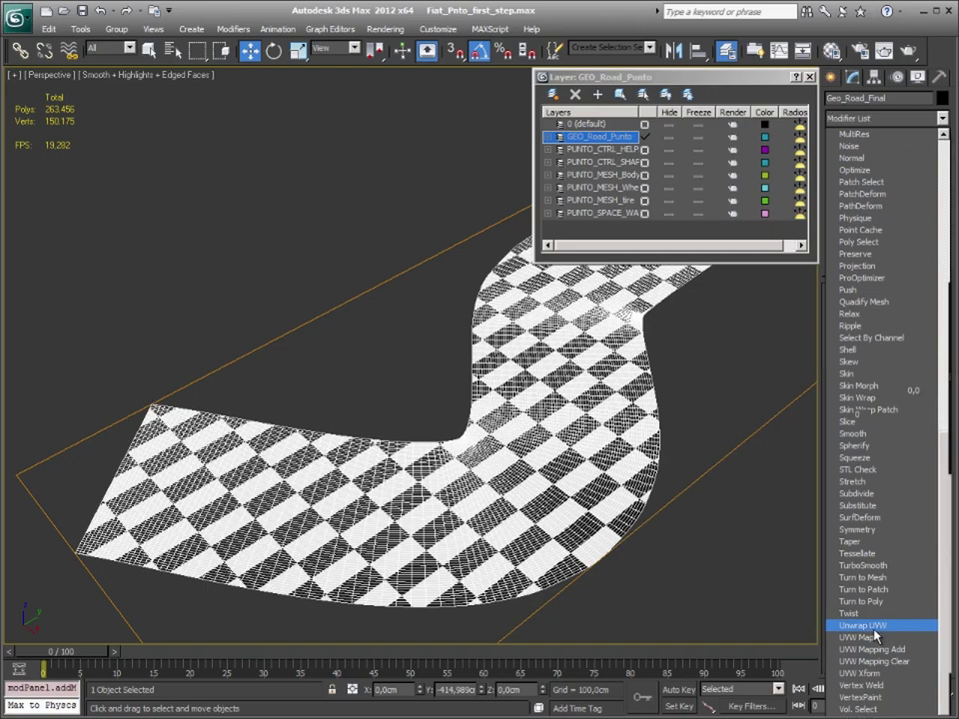
# Add an Unwrap UVW modifier and move the Edit UVWs window into view.
pyautogui.click(864, 626)
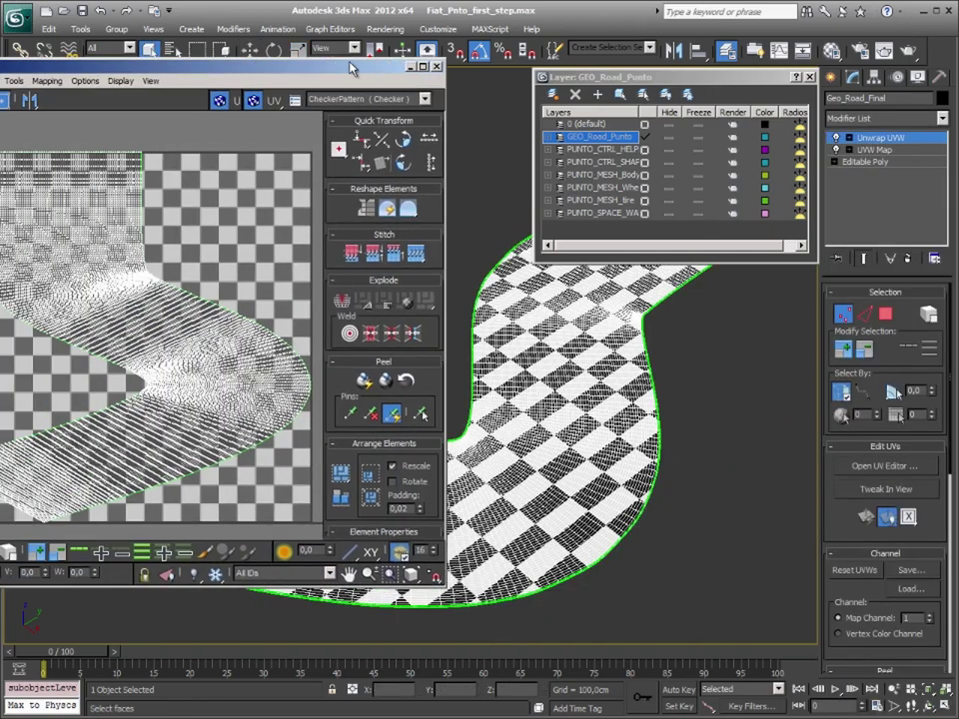
pyautogui.moveTo(124, 58); pyautogui.dragTo(573, 64)
pyautogui.scroll(2, 301, 315)
pyautogui.scroll(2, 302, 321)
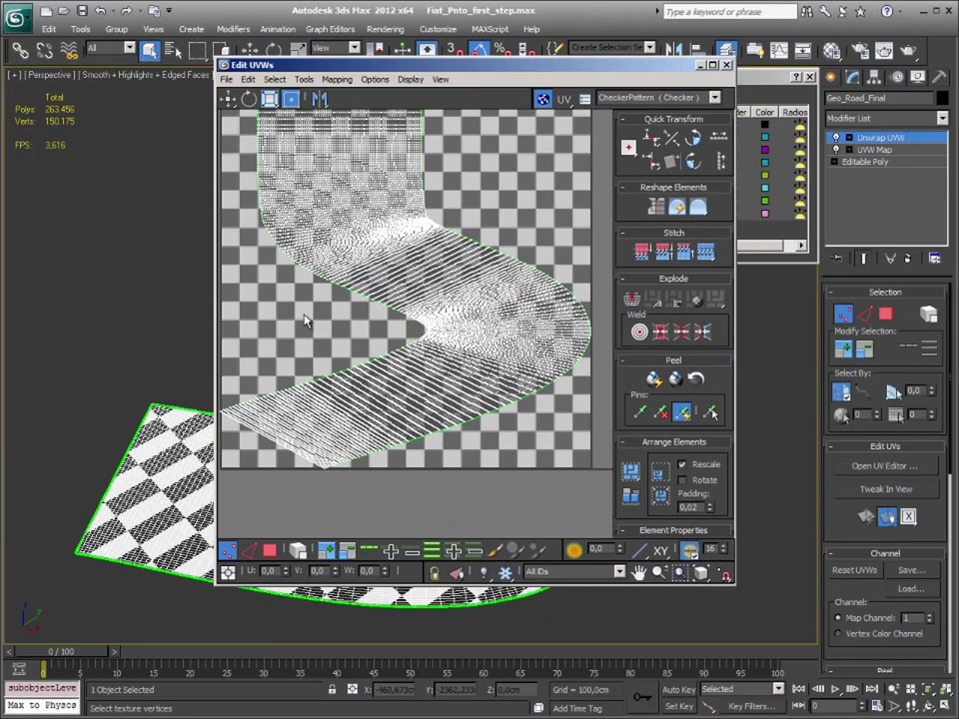
pyautogui.scroll(2, 301, 320)
pyautogui.scroll(2, 461, 337)
pyautogui.scroll(2, 461, 338)
pyautogui.scroll(2, 440, 330)
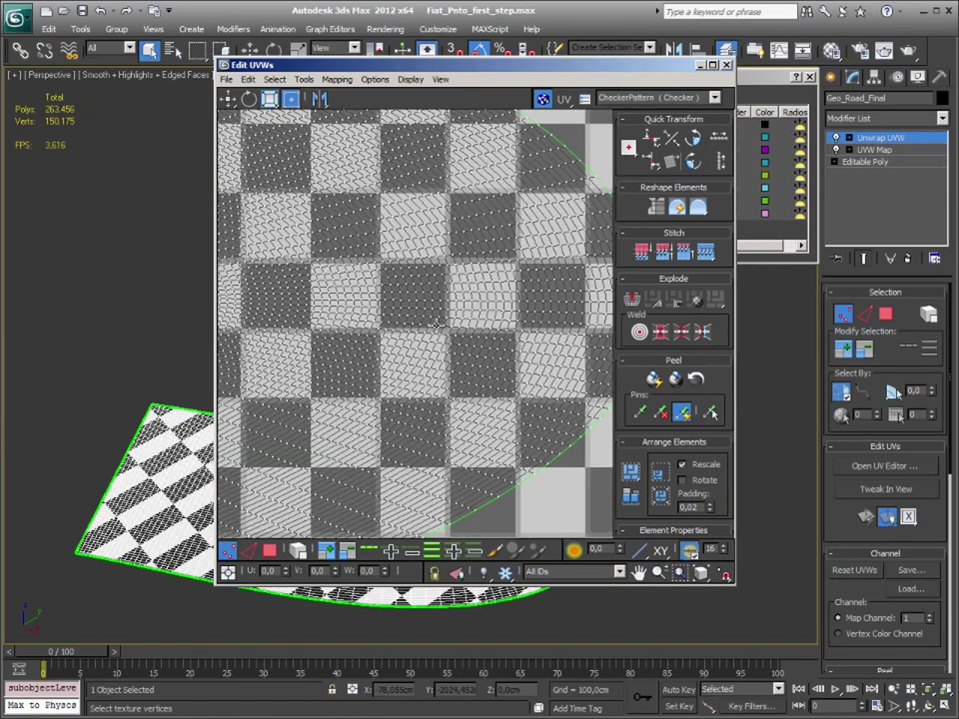
pyautogui.scroll(3, 435, 326)
pyautogui.scroll(-3, 435, 326)
pyautogui.scroll(-3, 436, 324)
pyautogui.scroll(-2, 300, 280)
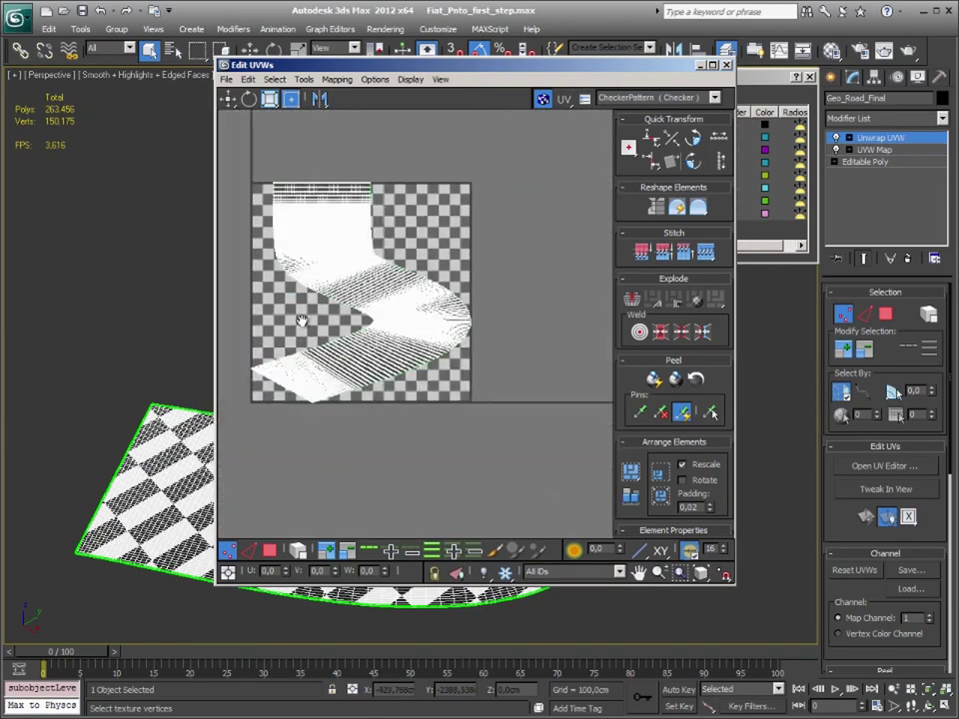
# Frame the road's S-shaped UV layout and select all of its UVs.
pyautogui.moveTo(237, 239); pyautogui.dragTo(259, 246, button='middle')
pyautogui.scroll(1, 259, 239)
pyautogui.scroll(-1, 349, 316)
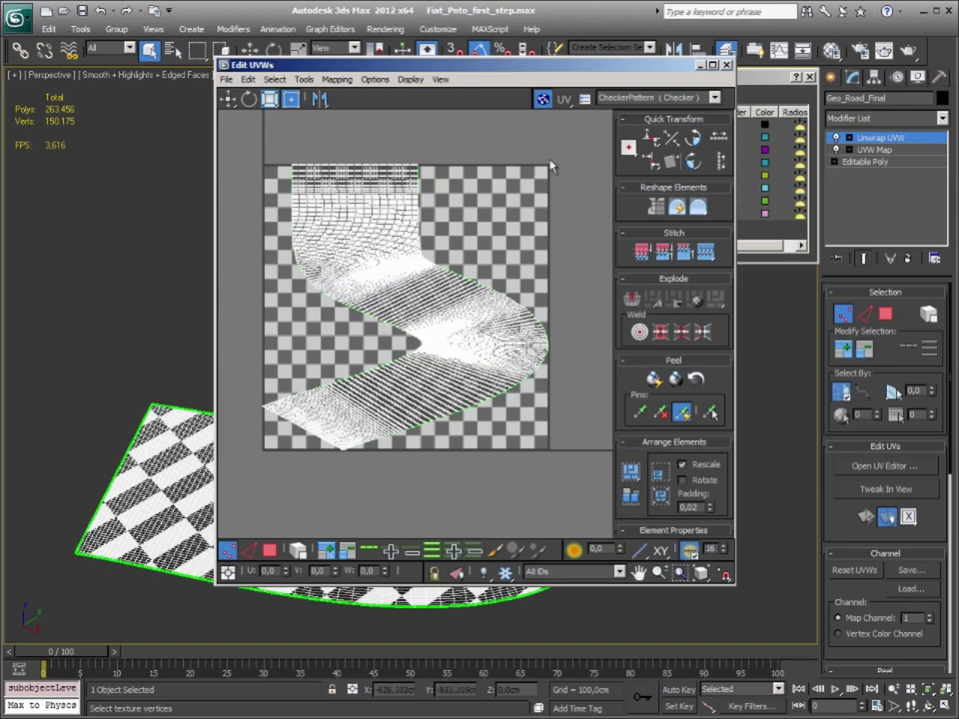
pyautogui.hotkey('ctrl', 'a')
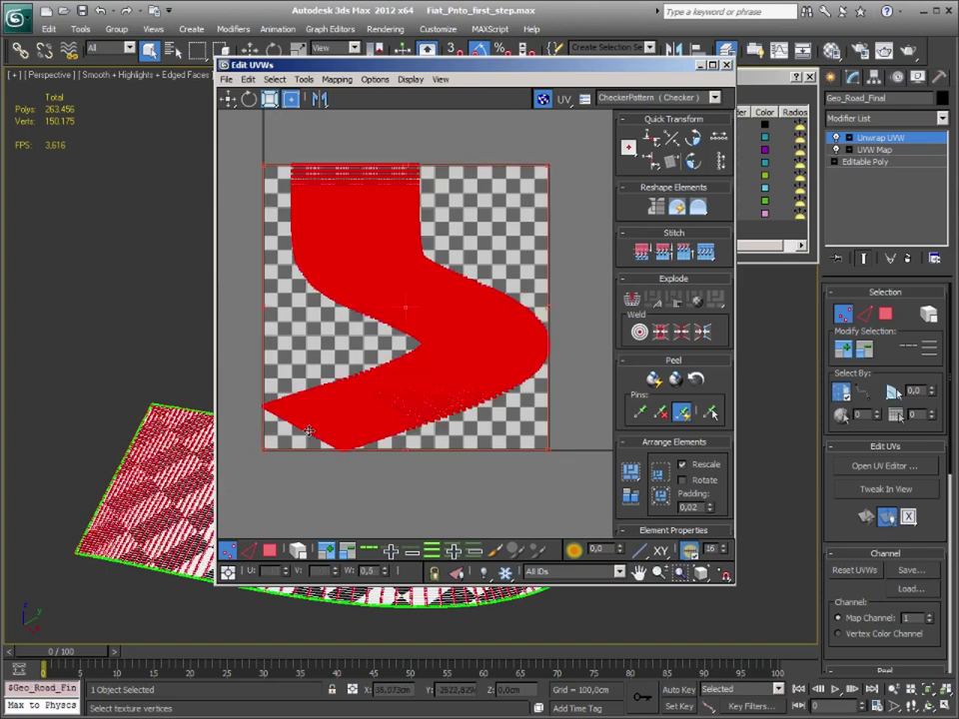
pyautogui.click(374, 80)
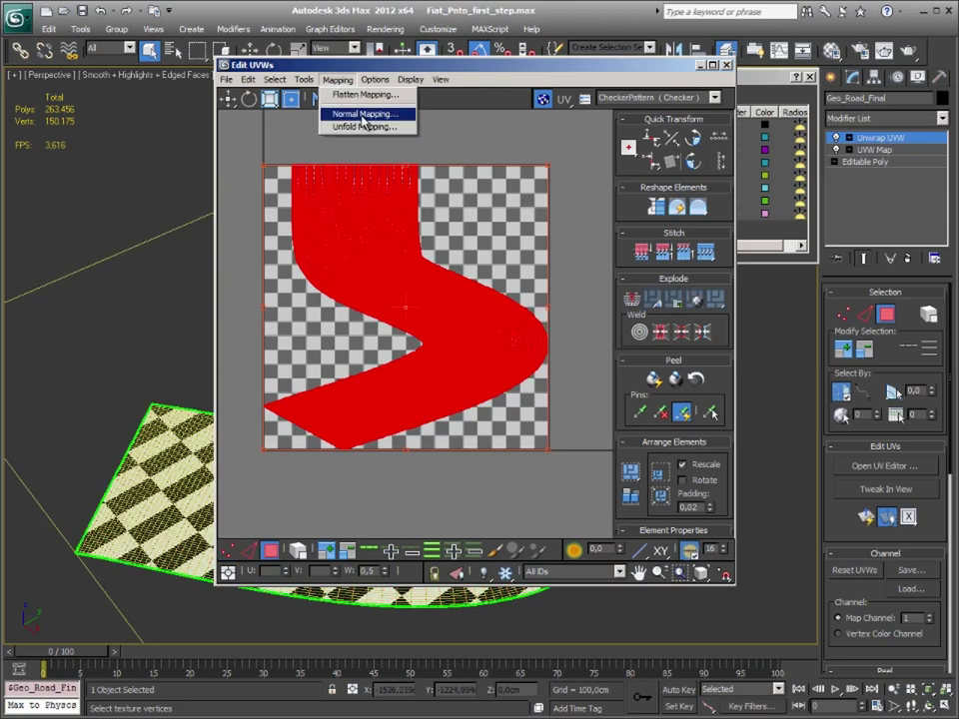
# Remap the road UVs with Normal Mapping set to Box Mapping.
pyautogui.click(368, 116)
pyautogui.moveTo(104, 13); pyautogui.dragTo(434, 316)
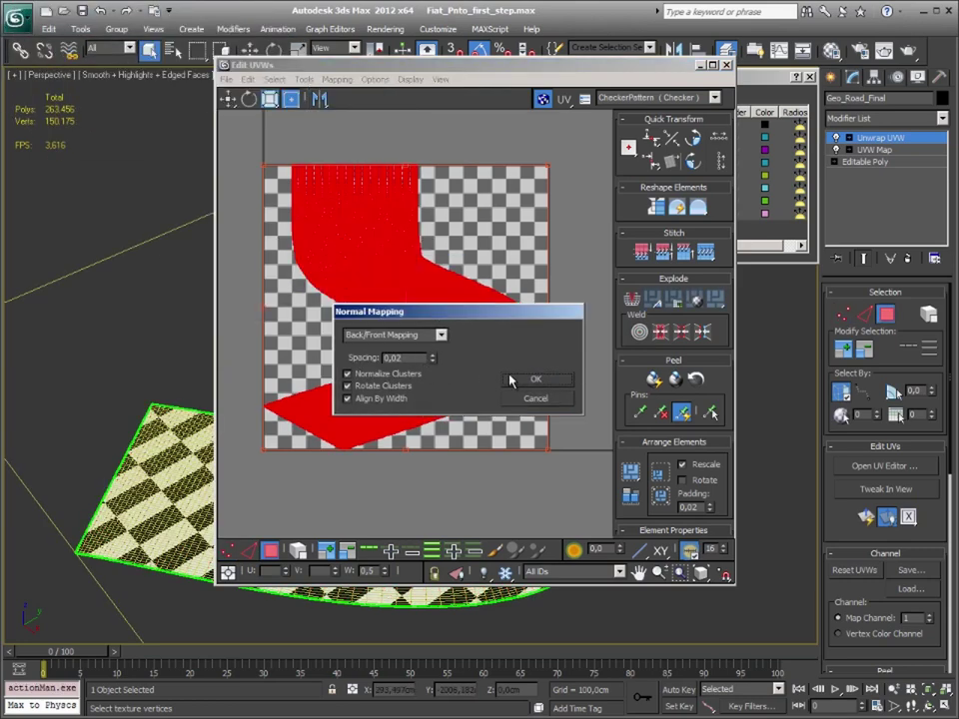
pyautogui.click(439, 335)
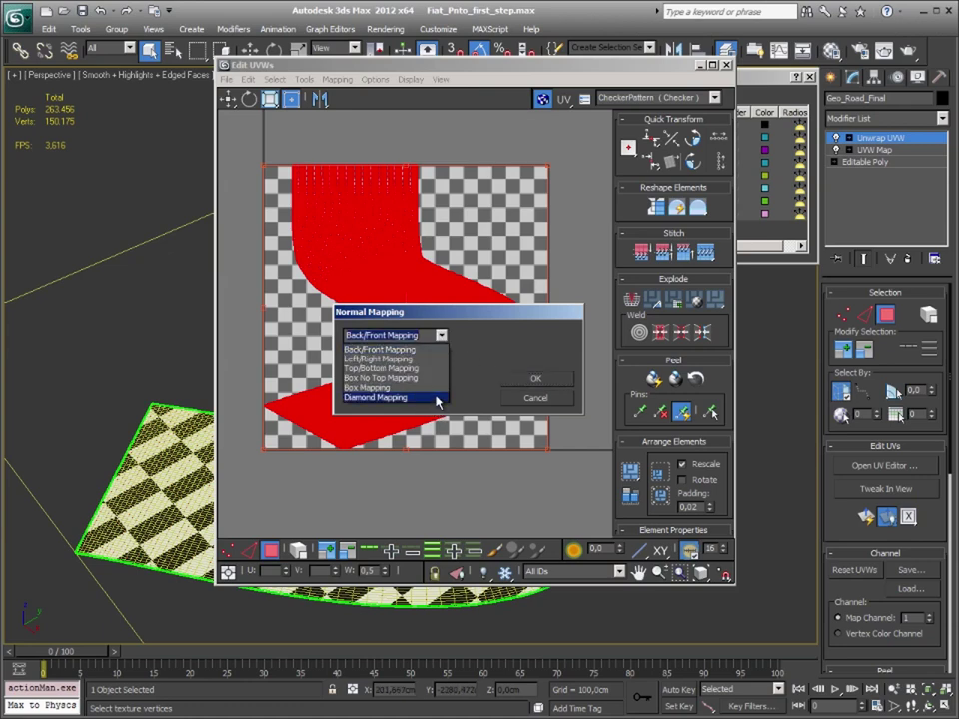
pyautogui.click(427, 387)
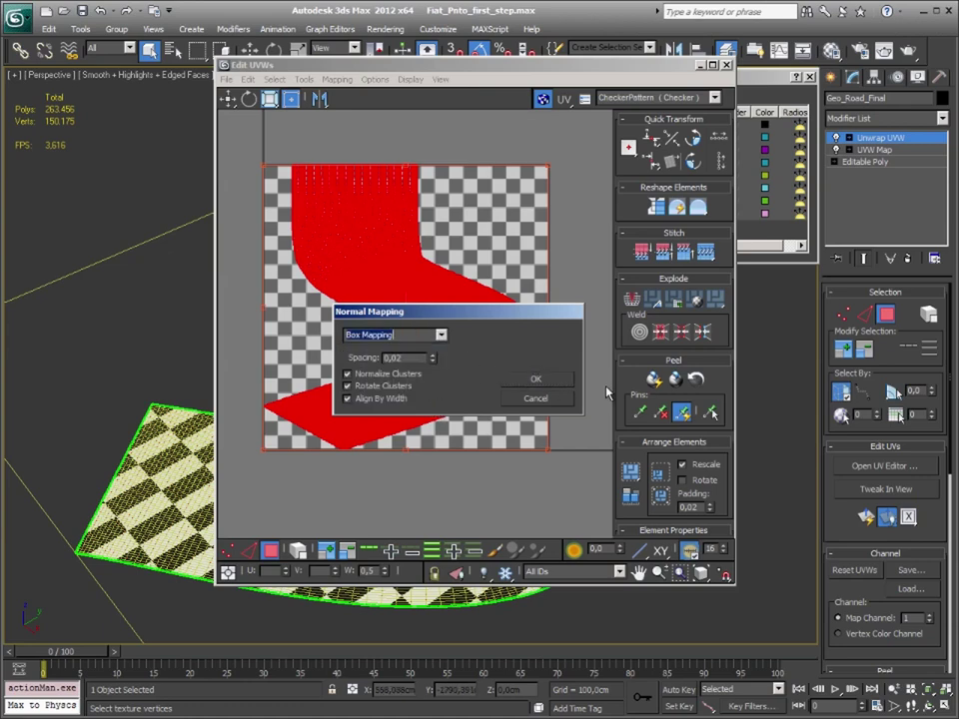
pyautogui.click(535, 378)
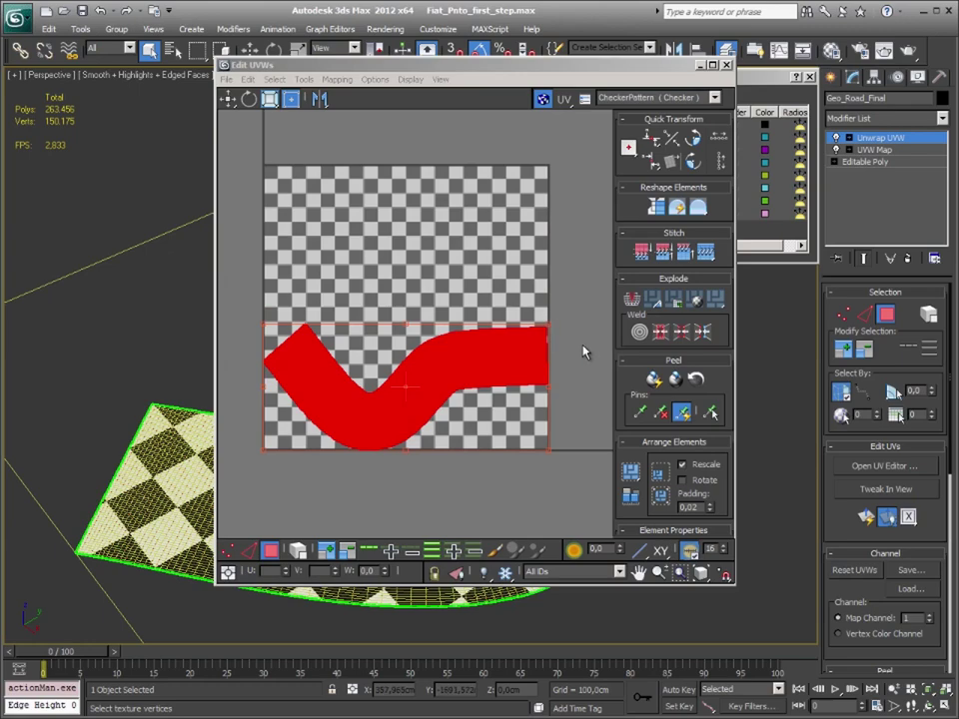
# Inspect the flattened S-shaped road strip and reselect all its UVs.
pyautogui.click(575, 374)
pyautogui.scroll(5, 470, 379)
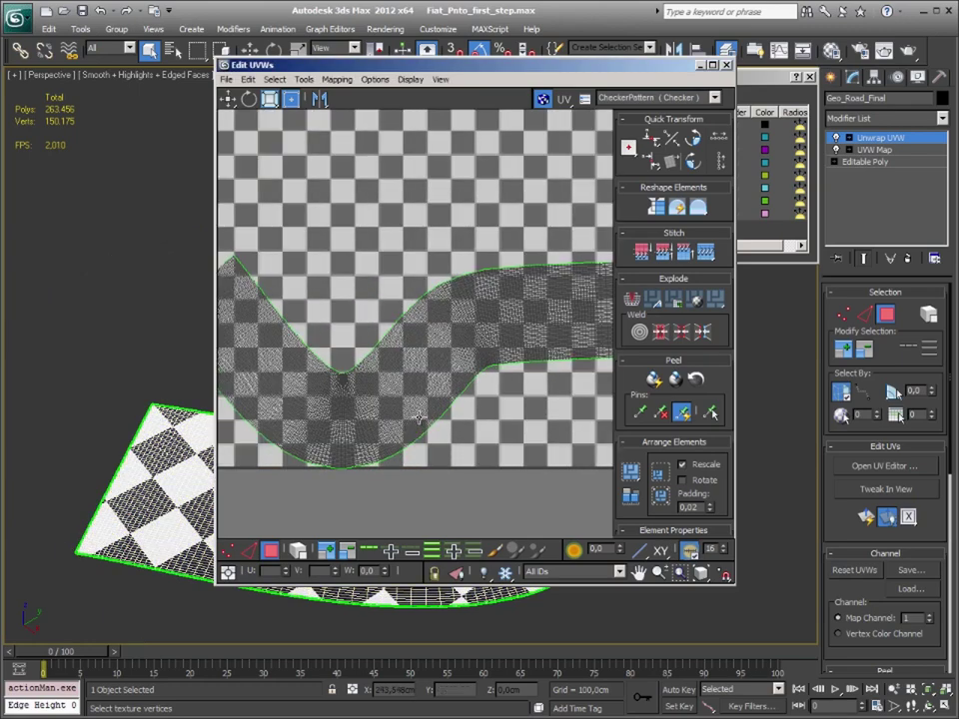
pyautogui.moveTo(468, 470)
pyautogui.mouseDown(button='middle')
pyautogui.moveTo(469, 393)
pyautogui.moveTo(371, 363)
pyautogui.mouseUp(button='middle')
pyautogui.scroll(2, 493, 320)
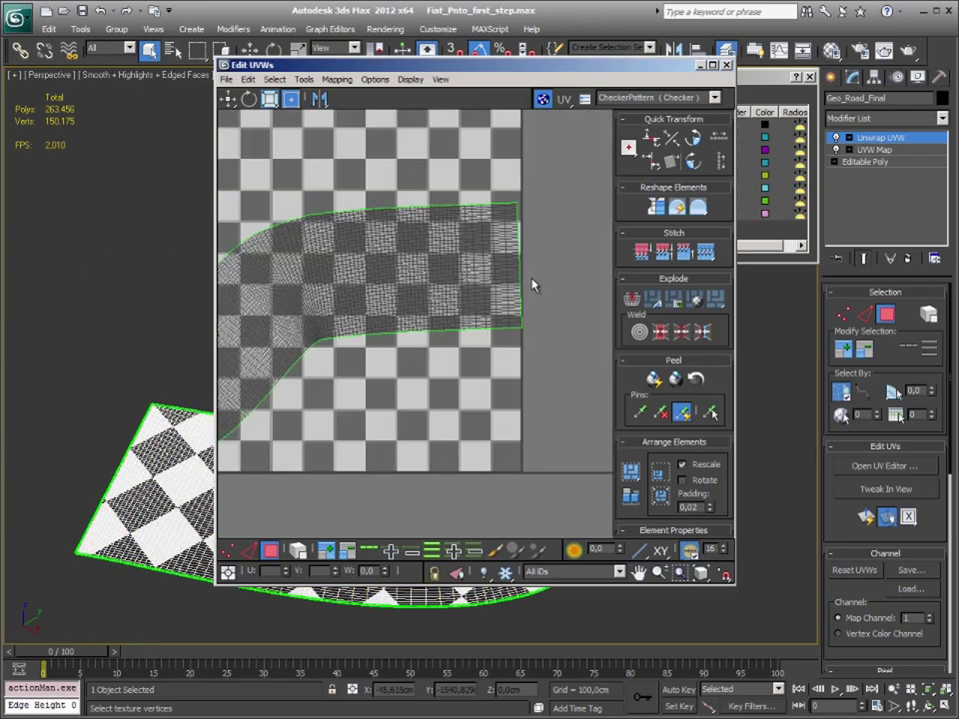
pyautogui.scroll(2, 532, 282)
pyautogui.scroll(-3, 532, 266)
pyautogui.scroll(-2, 350, 336)
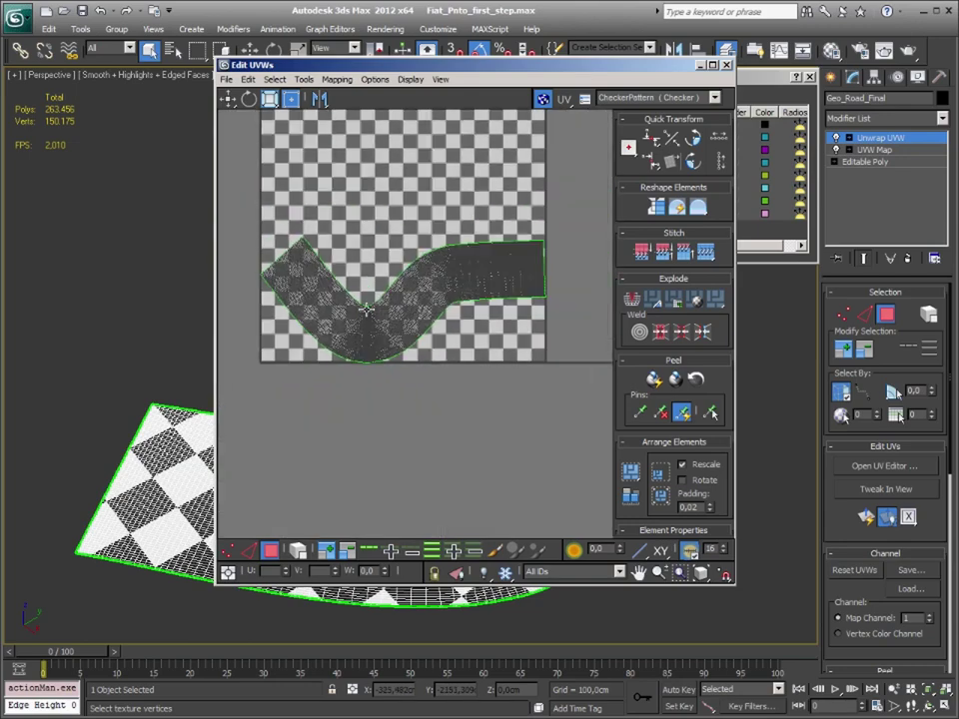
pyautogui.scroll(-1, 371, 334)
pyautogui.hotkey('ctrl', 'a')
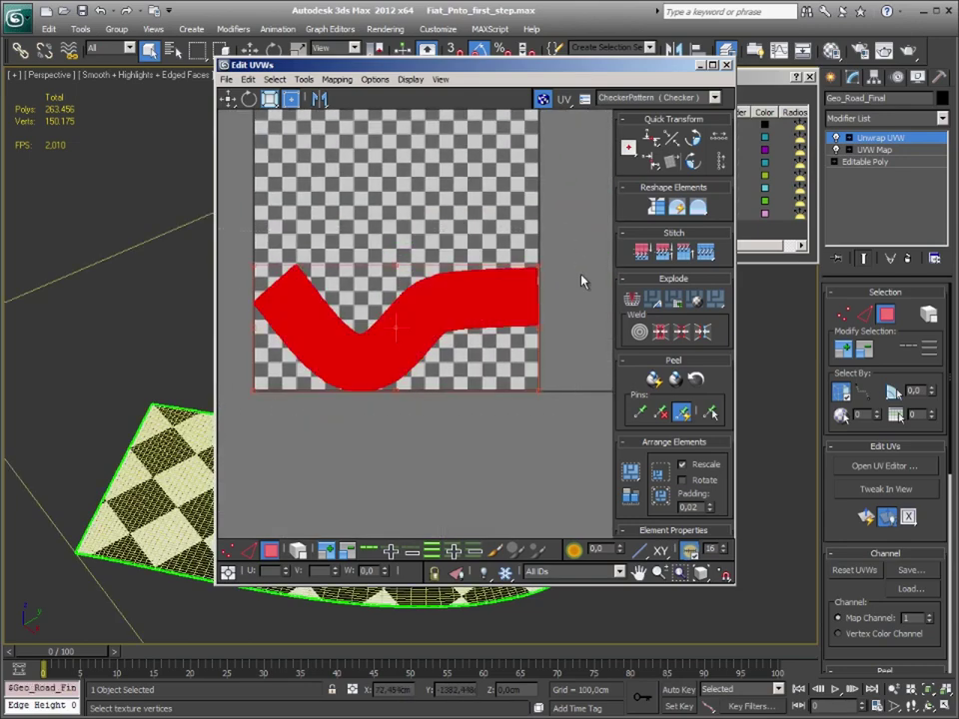
# Set up a 2024 × 2024 Render UVW Template with Visible Edges unchecked.
pyautogui.click(565, 251)
pyautogui.click(304, 78)
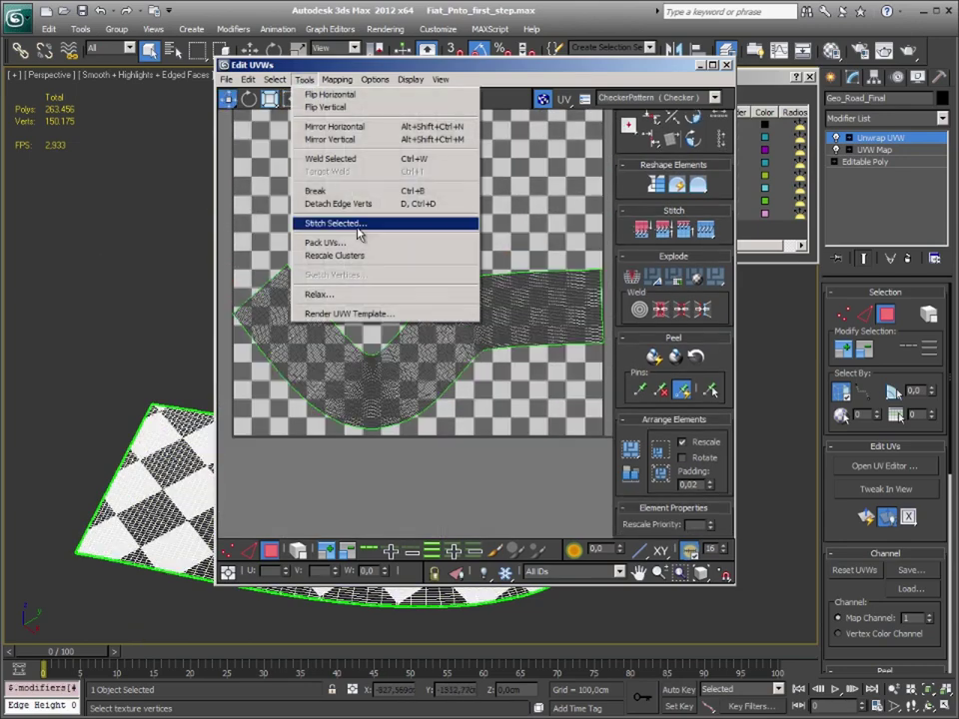
pyautogui.click(384, 317)
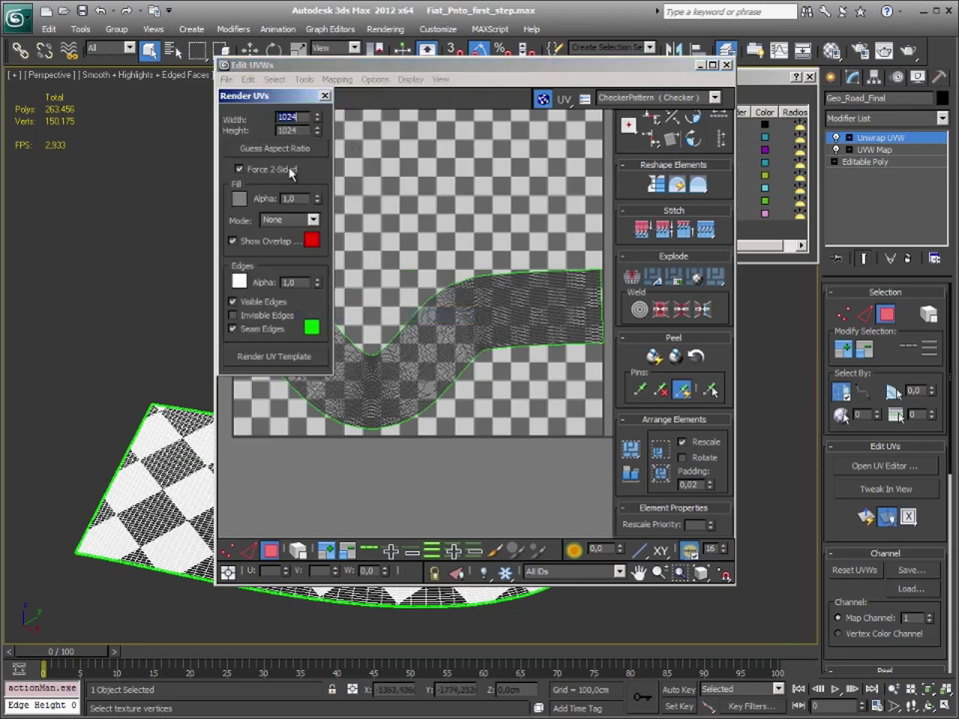
pyautogui.doubleClick(300, 118)
pyautogui.write('2024')
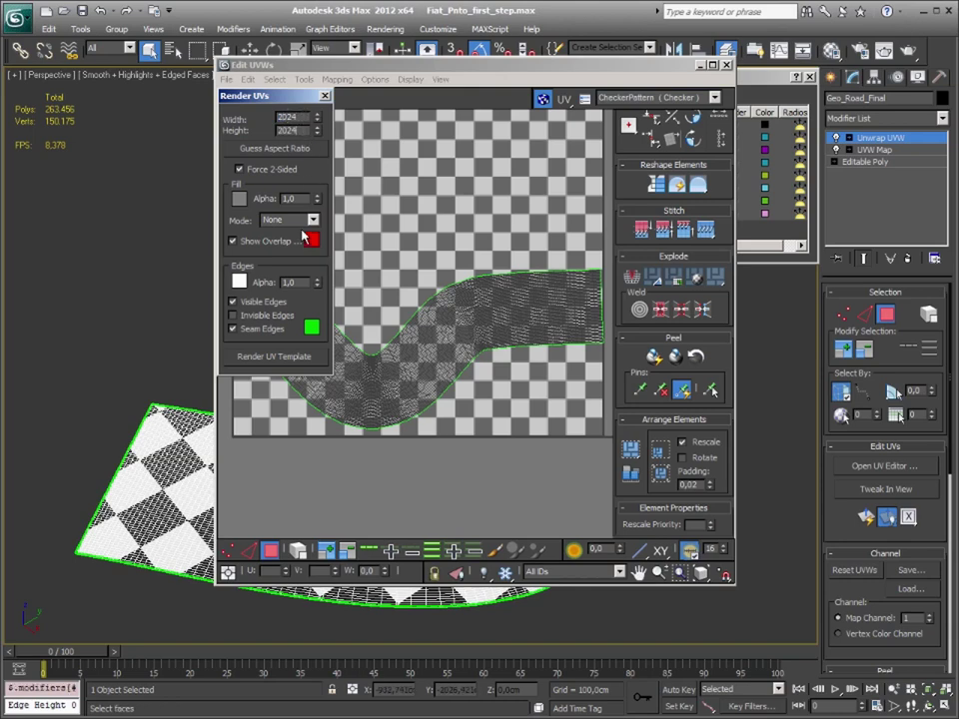
pyautogui.click(232, 301)
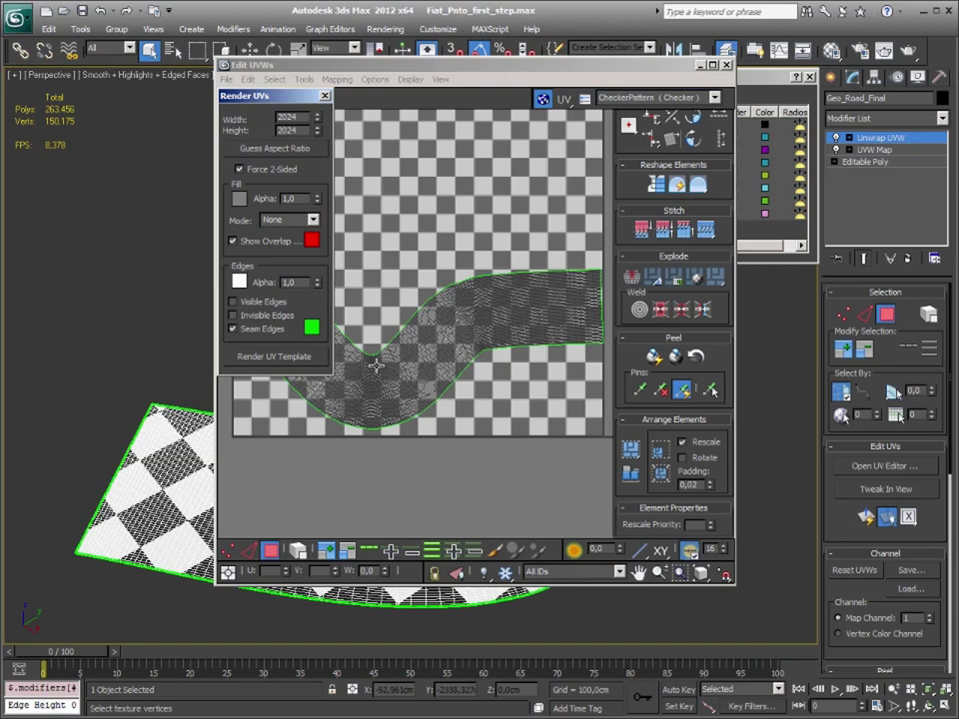
# Render the seams-only UV template, inspect the preview, and close it.
pyautogui.click(299, 357)
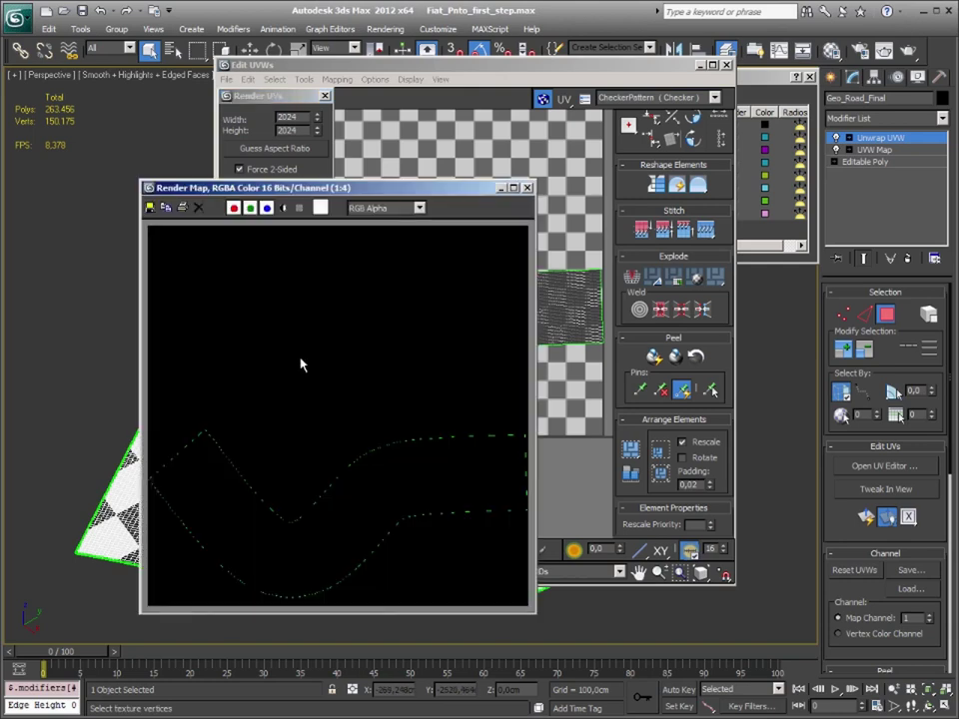
pyautogui.moveTo(442, 197); pyautogui.dragTo(459, 82)
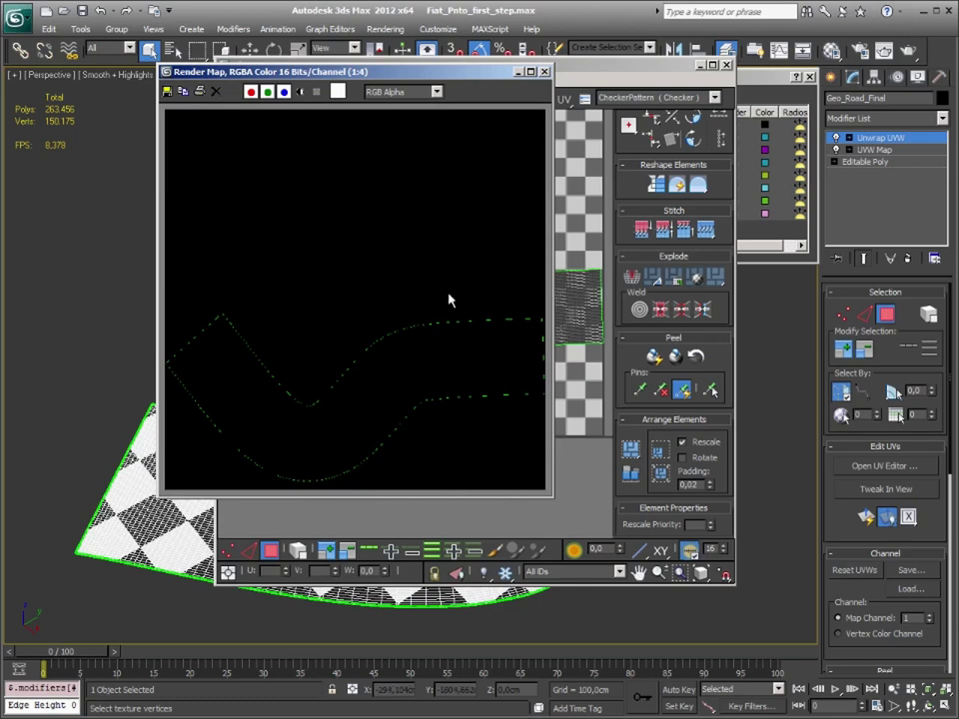
pyautogui.moveTo(553, 498); pyautogui.dragTo(785, 610)
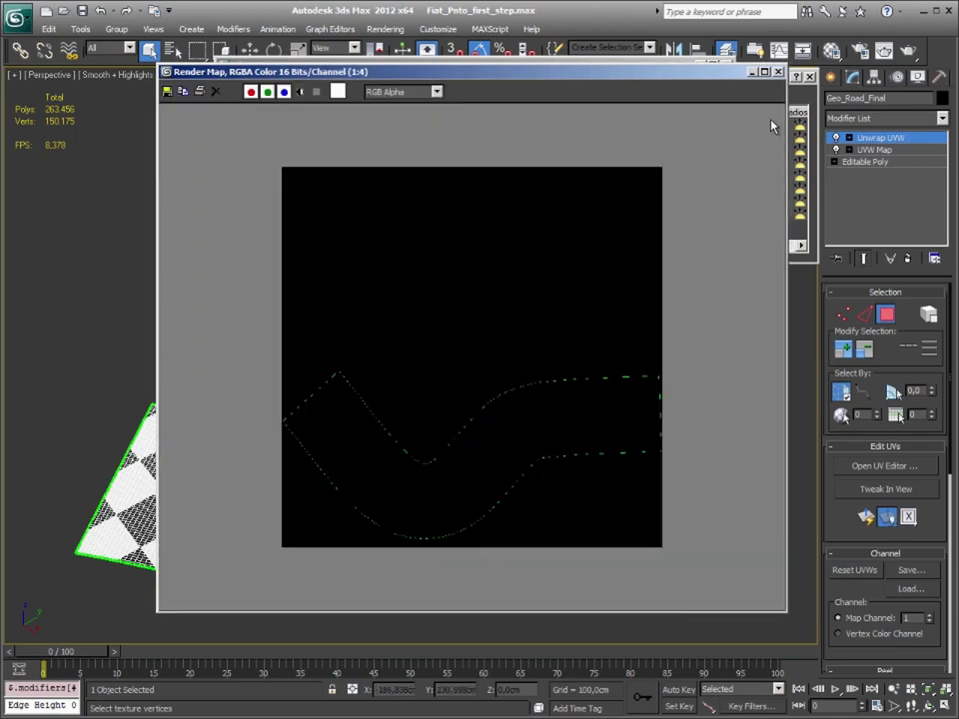
pyautogui.moveTo(703, 83); pyautogui.dragTo(670, 83)
pyautogui.click(745, 72)
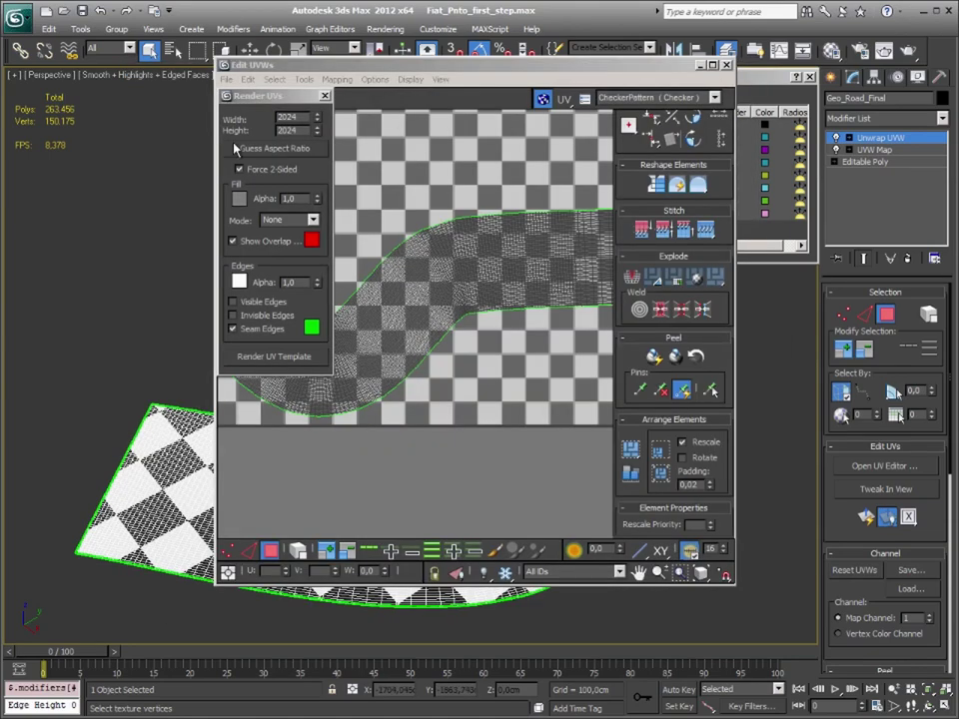
# Re-render the template with Fill Mode set to Solid and start saving the image.
pyautogui.click(312, 220)
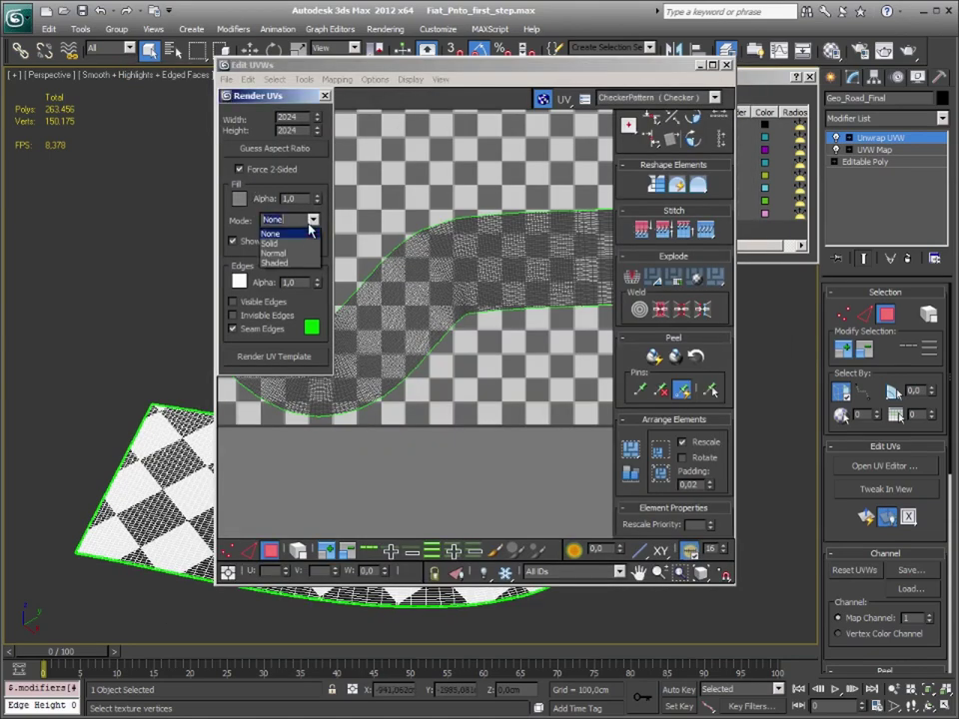
pyautogui.click(305, 244)
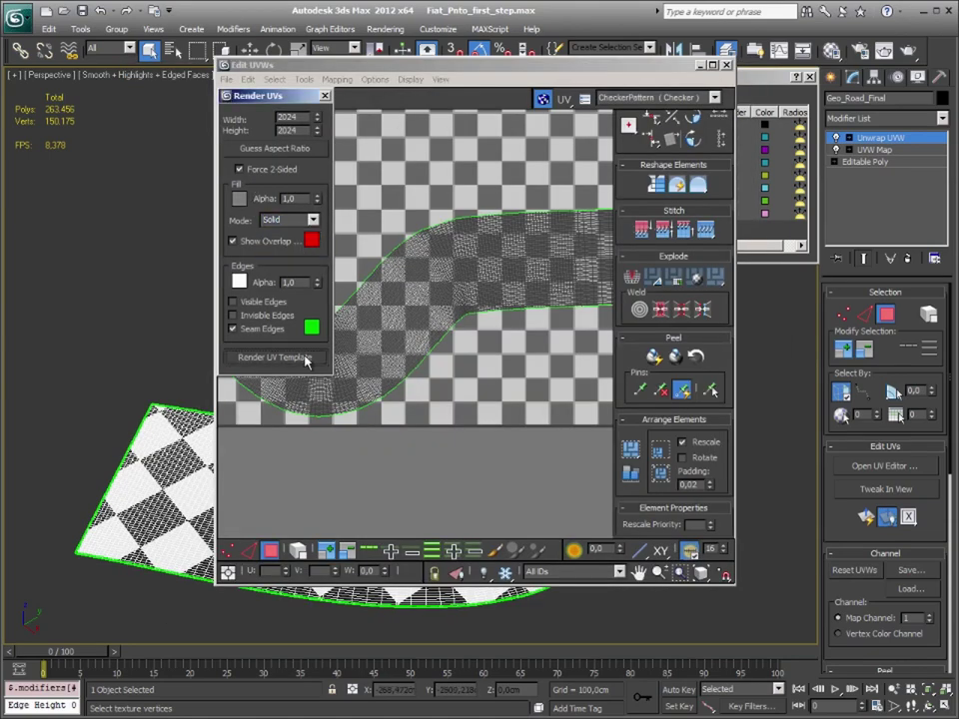
pyautogui.click(300, 357)
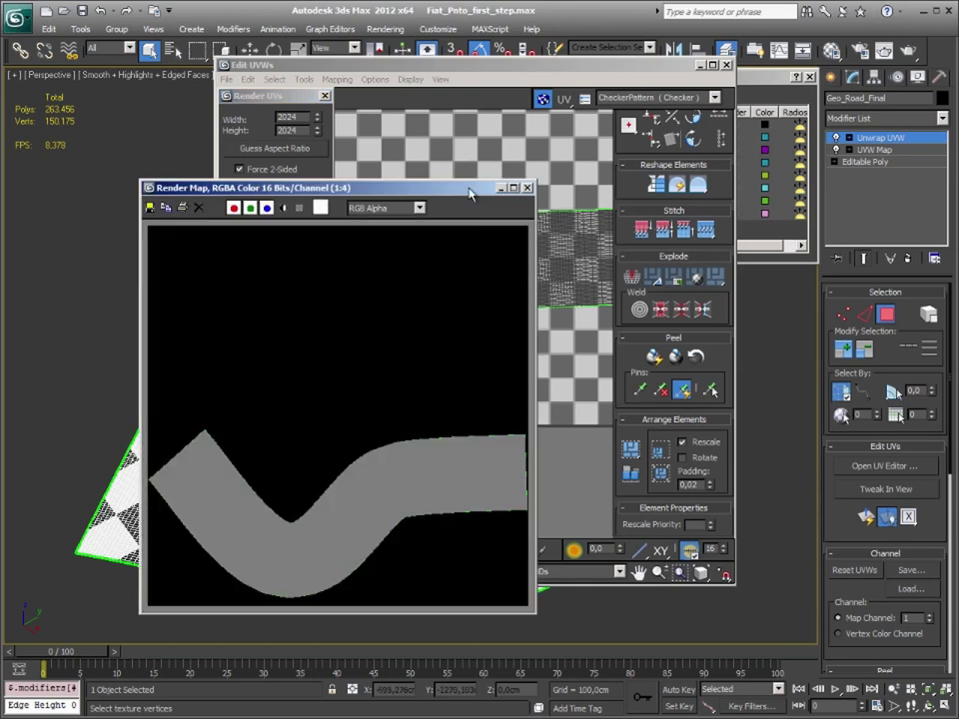
pyautogui.moveTo(469, 193); pyautogui.dragTo(526, 173)
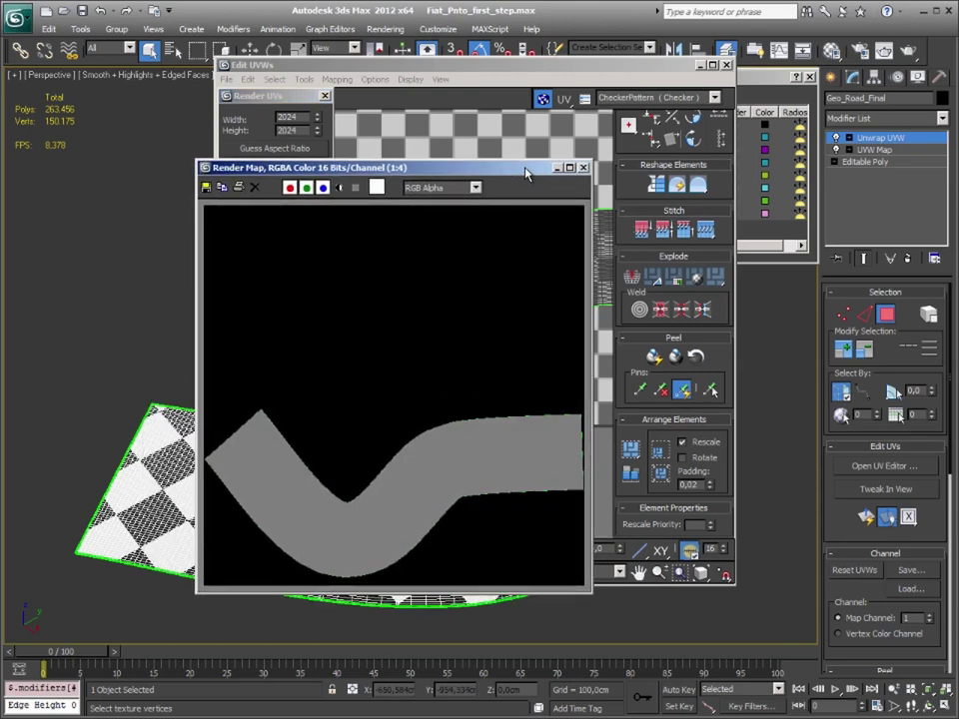
pyautogui.click(205, 188)
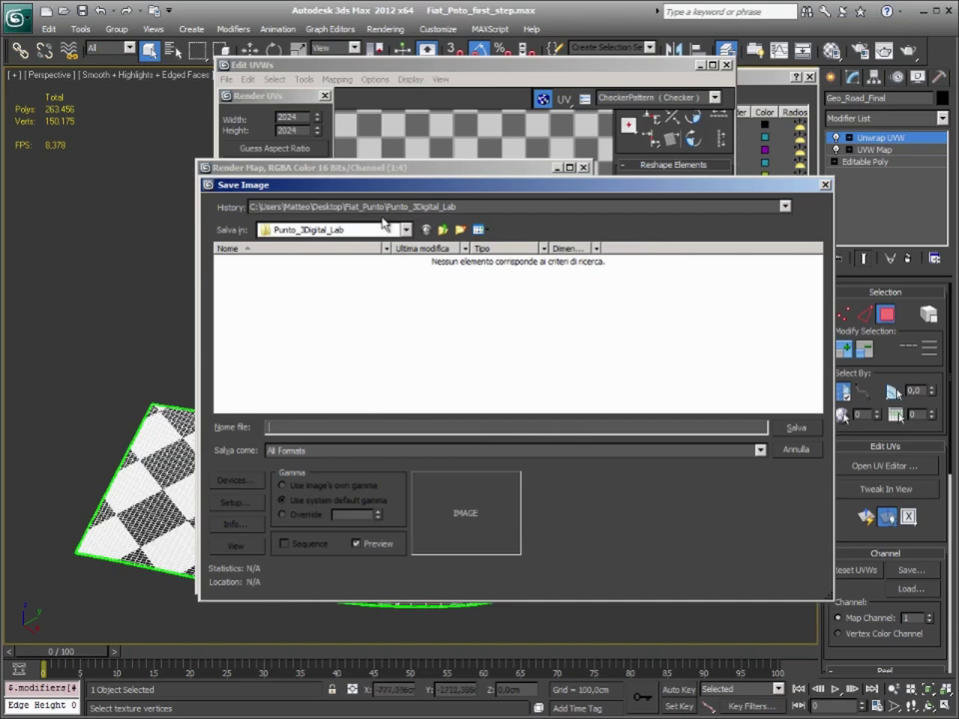
# Save the template as TIF image file road_uv, accepting the TIF options.
pyautogui.click(355, 455)
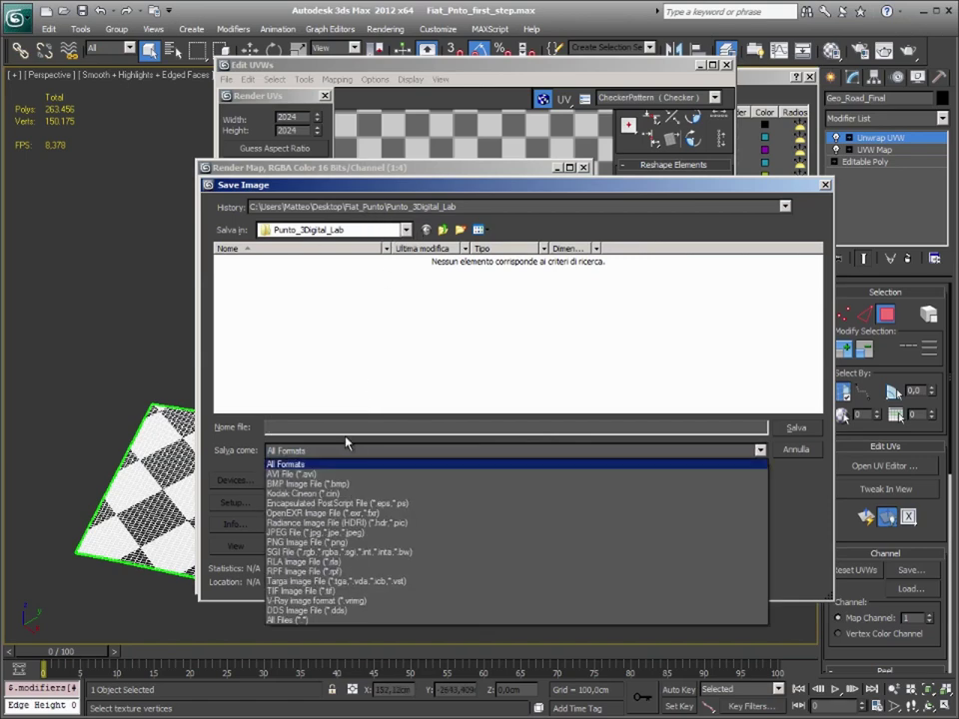
pyautogui.click(362, 590)
pyautogui.click(413, 428)
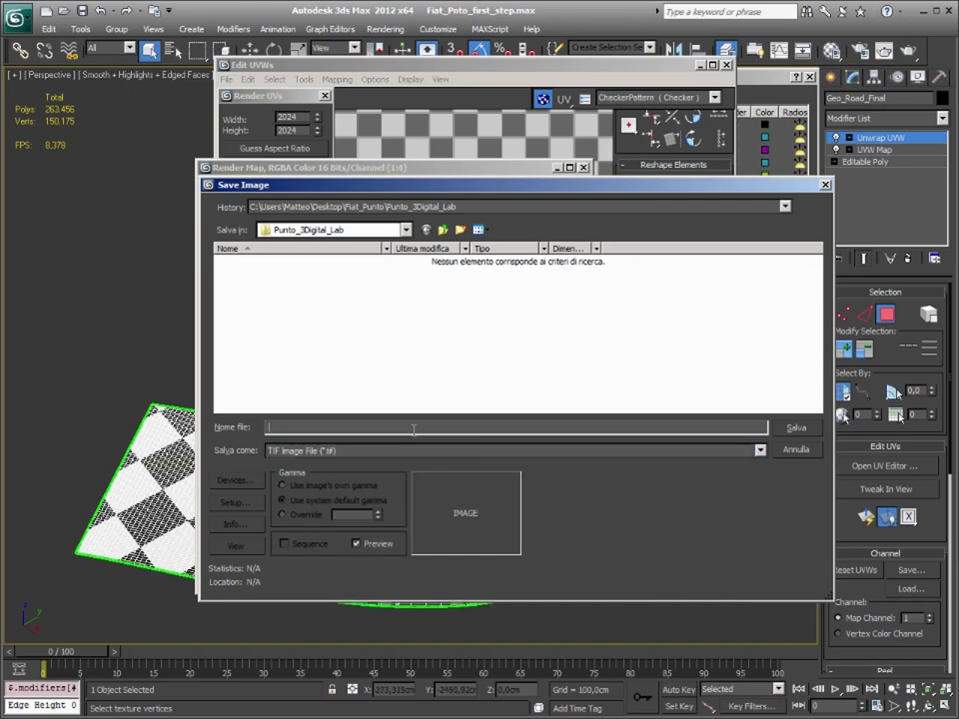
pyautogui.write('road')
pyautogui.press('Return')
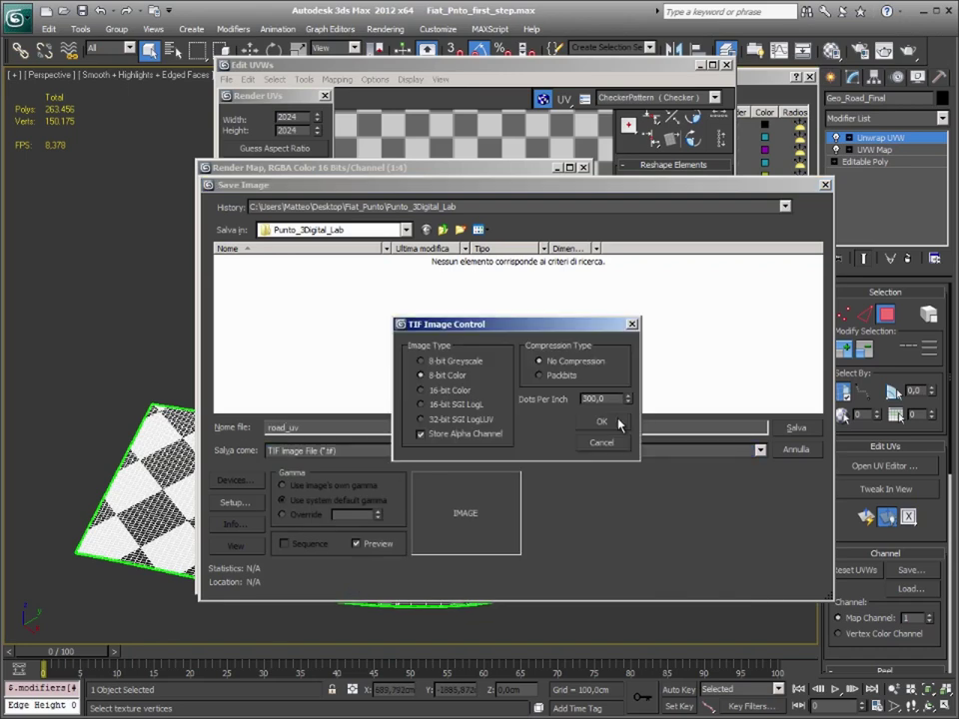
pyautogui.click(617, 422)
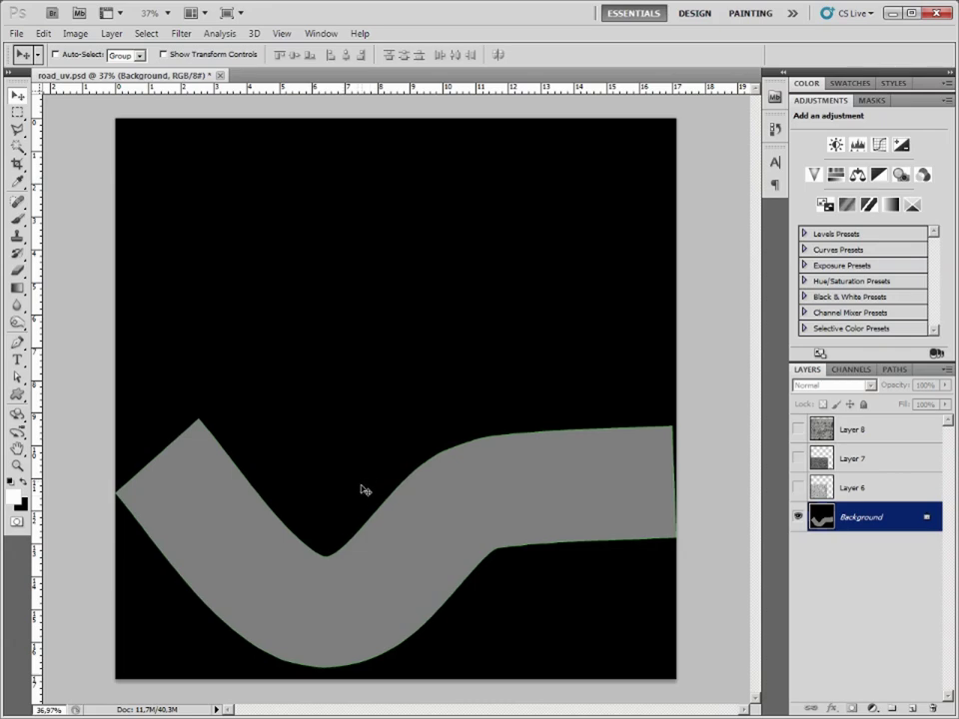
# Show and reposition Layer 6's cracked texture and Layer 7's dark asphalt over the road.
pyautogui.click(798, 488)
pyautogui.click(456, 430)
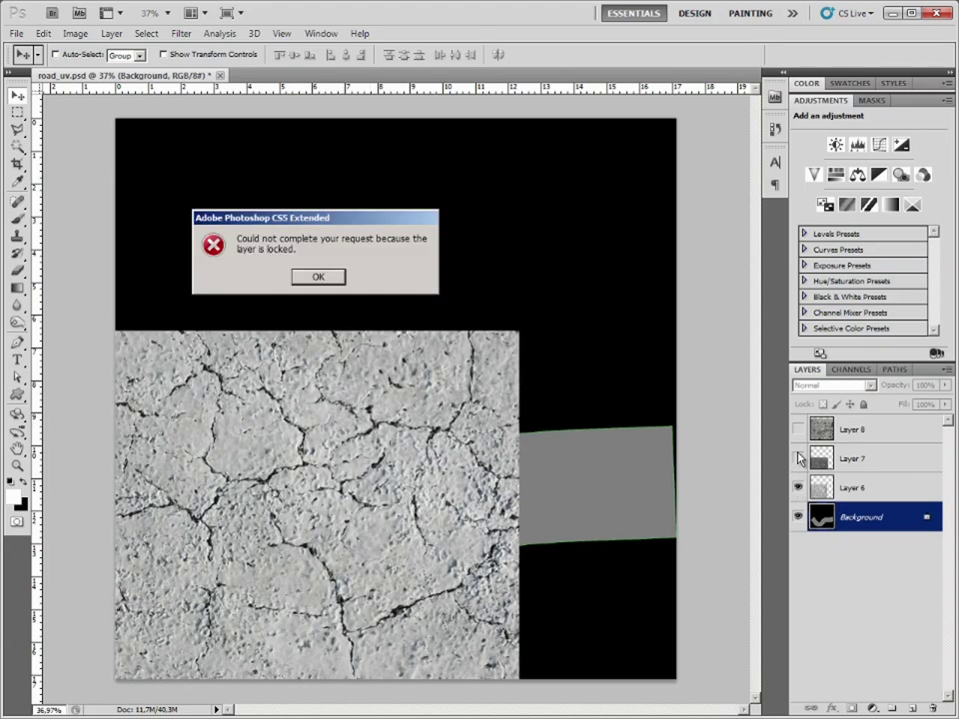
pyautogui.click(318, 276)
pyautogui.click(851, 487)
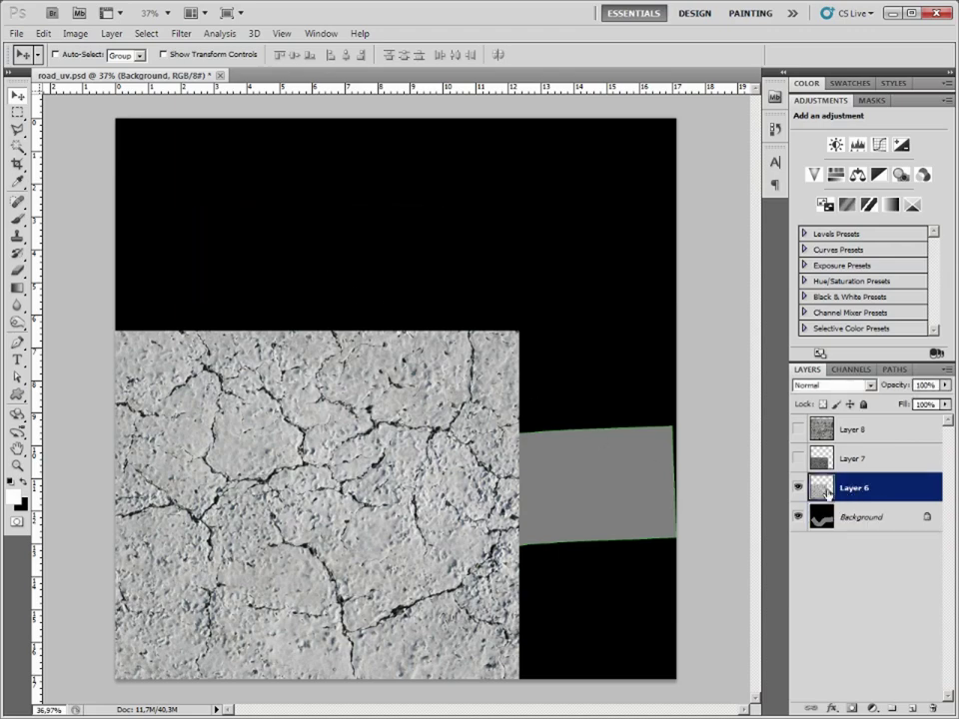
pyautogui.moveTo(318, 504)
pyautogui.mouseDown()
pyautogui.moveTo(344, 344)
pyautogui.moveTo(391, 350)
pyautogui.mouseUp()
pyautogui.click(797, 460)
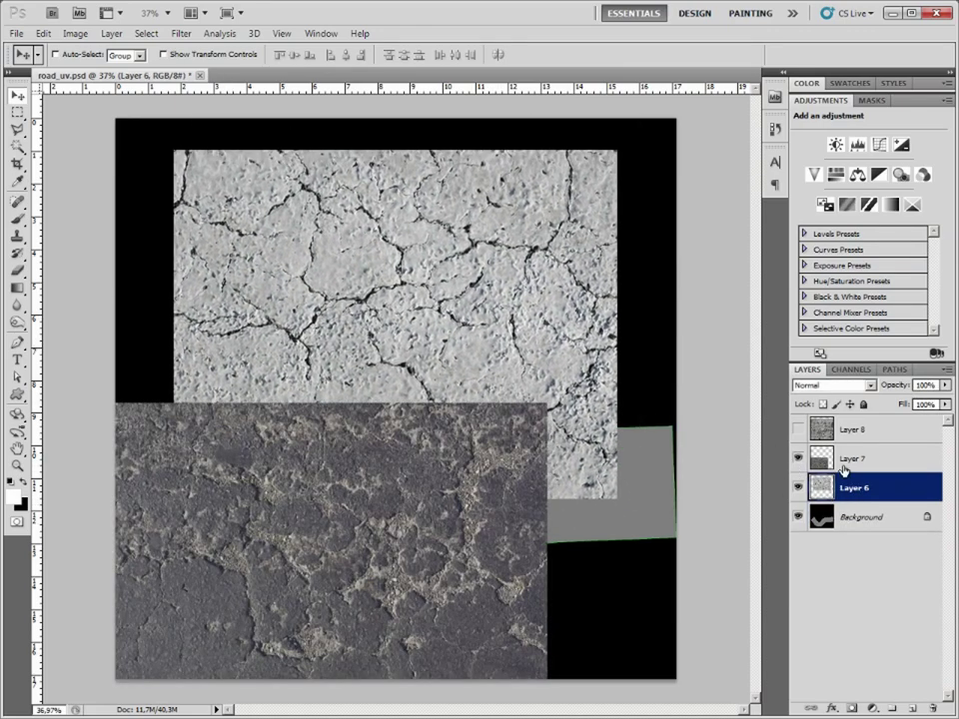
pyautogui.click(844, 465)
pyautogui.moveTo(304, 419); pyautogui.dragTo(459, 393)
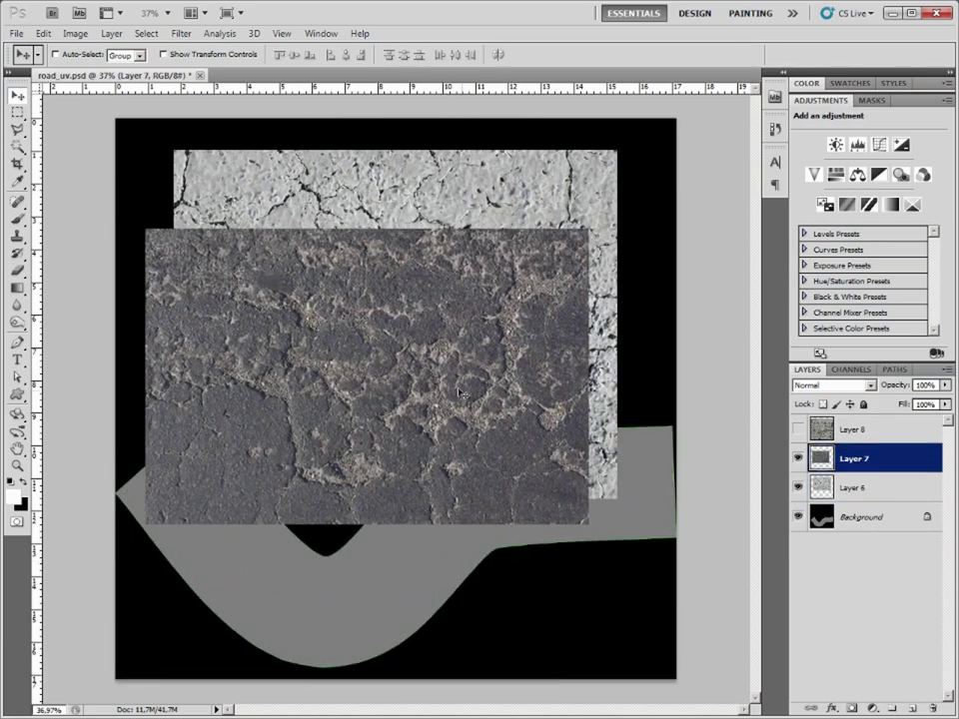
# Show Layer 8's cracked-concrete texture and shift it into position.
pyautogui.click(819, 434)
pyautogui.click(798, 429)
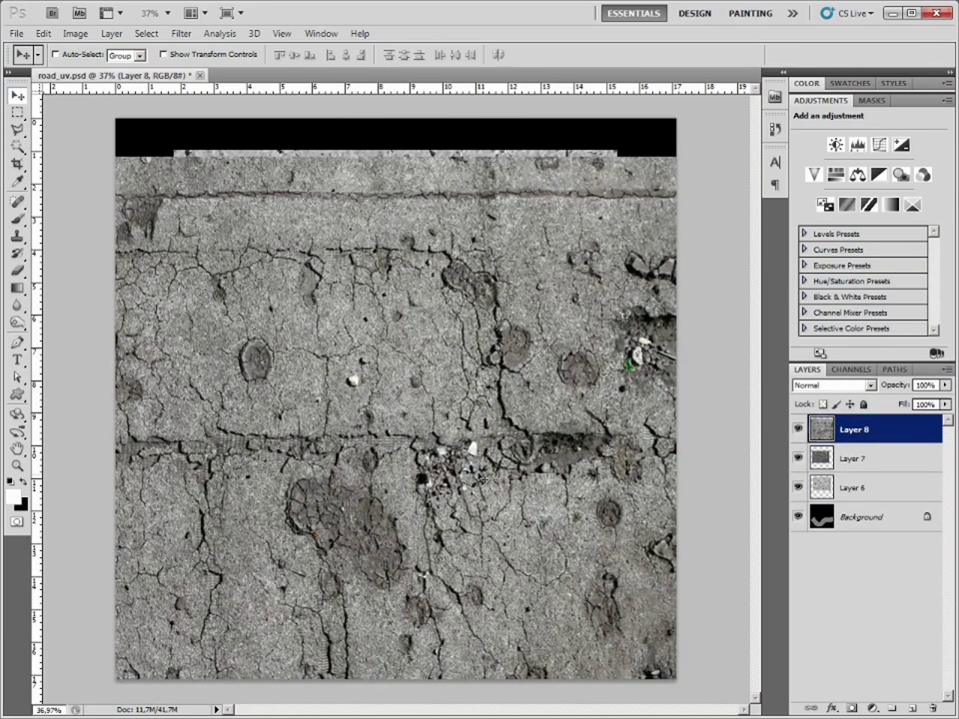
pyautogui.moveTo(510, 511); pyautogui.dragTo(621, 444)
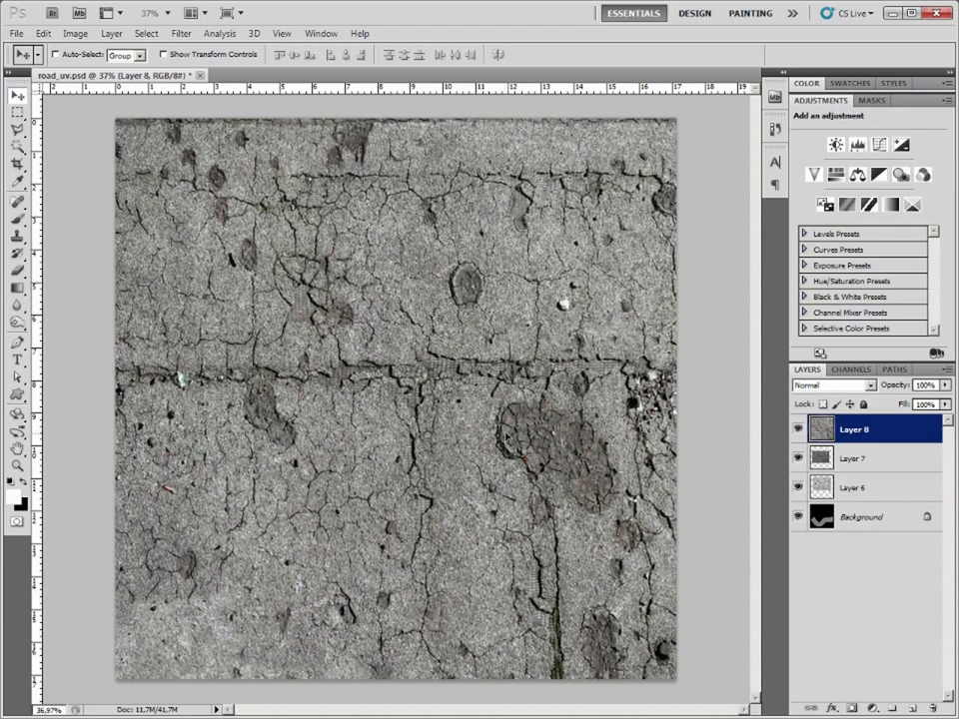
pyautogui.hotkey('shift', 'Left')
pyautogui.hotkey('shift', 'Left')
pyautogui.hotkey('shift', 'Left')
pyautogui.hotkey('shift', 'Left')
pyautogui.hotkey('shift', 'Left')
pyautogui.hotkey('shift', 'Left')
pyautogui.hotkey('shift', 'Left')
pyautogui.hotkey('shift', 'Left')
pyautogui.hotkey('shift', 'Left')
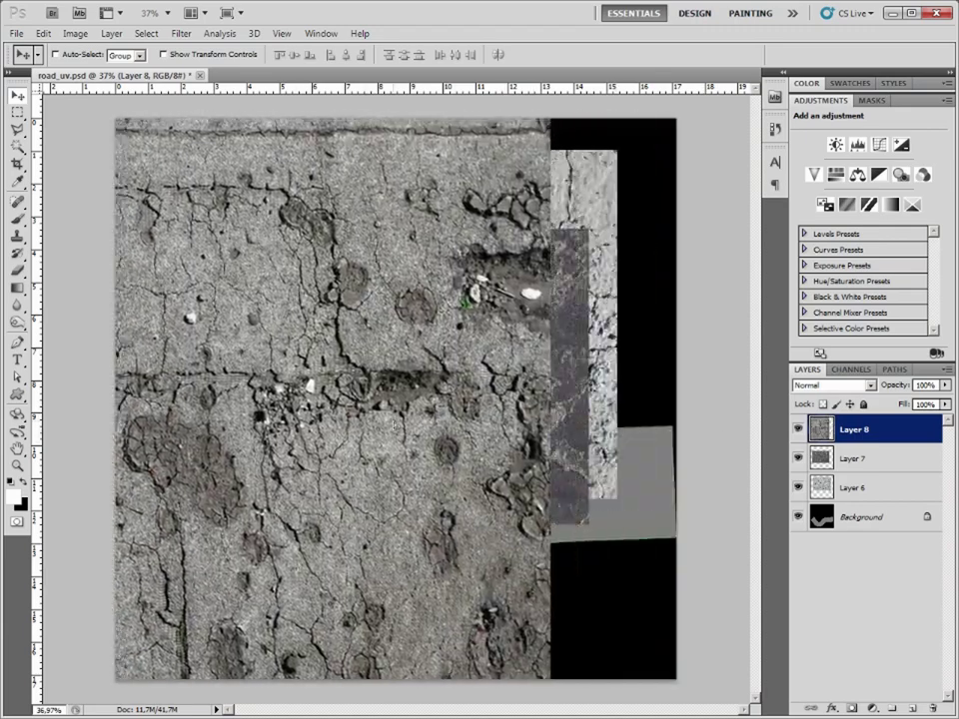
pyautogui.hotkey('shift', 'Left')
pyautogui.hotkey('shift', 'Left')
# Hide Layers 7 and 8, leaving only Layer 6 visible and active.
pyautogui.click(797, 430)
pyautogui.click(797, 459)
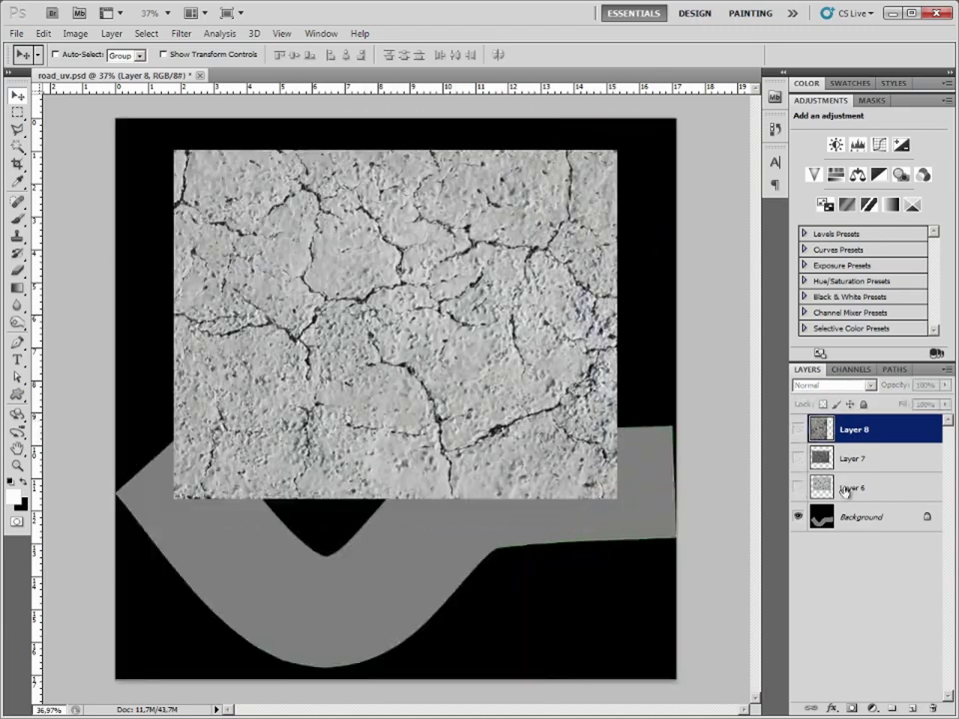
pyautogui.click(797, 488)
pyautogui.click(859, 490)
pyautogui.click(796, 489)
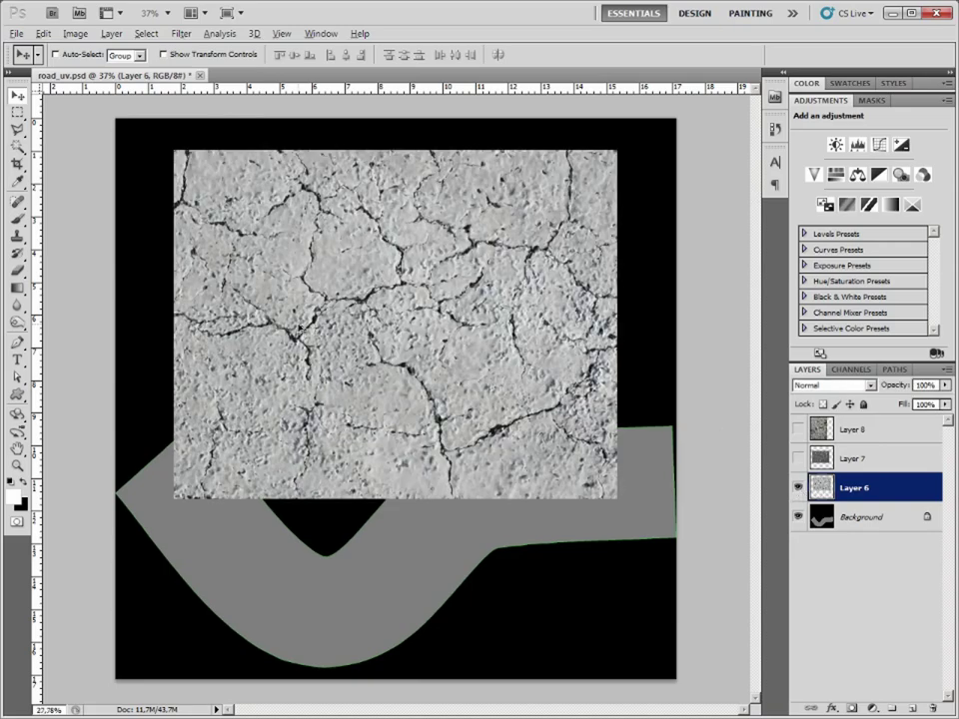
# Free-transform Layer 6's cracked texture, shrinking it to about 28% over the road.
pyautogui.keyDown('alt'); pyautogui.scroll(-1, 565, 548); pyautogui.keyUp('alt')
pyautogui.keyDown('alt'); pyautogui.scroll(1, 584, 552); pyautogui.keyUp('alt')
pyautogui.keyDown('alt'); pyautogui.scroll(1, 483, 432); pyautogui.keyUp('alt')
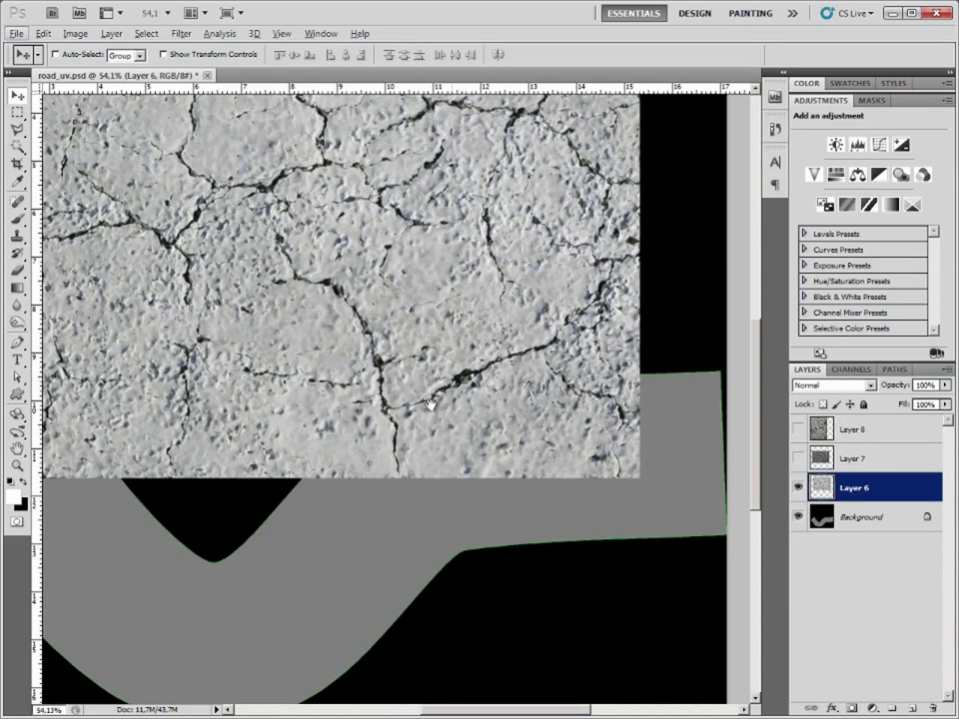
pyautogui.moveTo(430, 402)
pyautogui.mouseDown()
pyautogui.moveTo(512, 481)
pyautogui.moveTo(510, 470)
pyautogui.mouseUp()
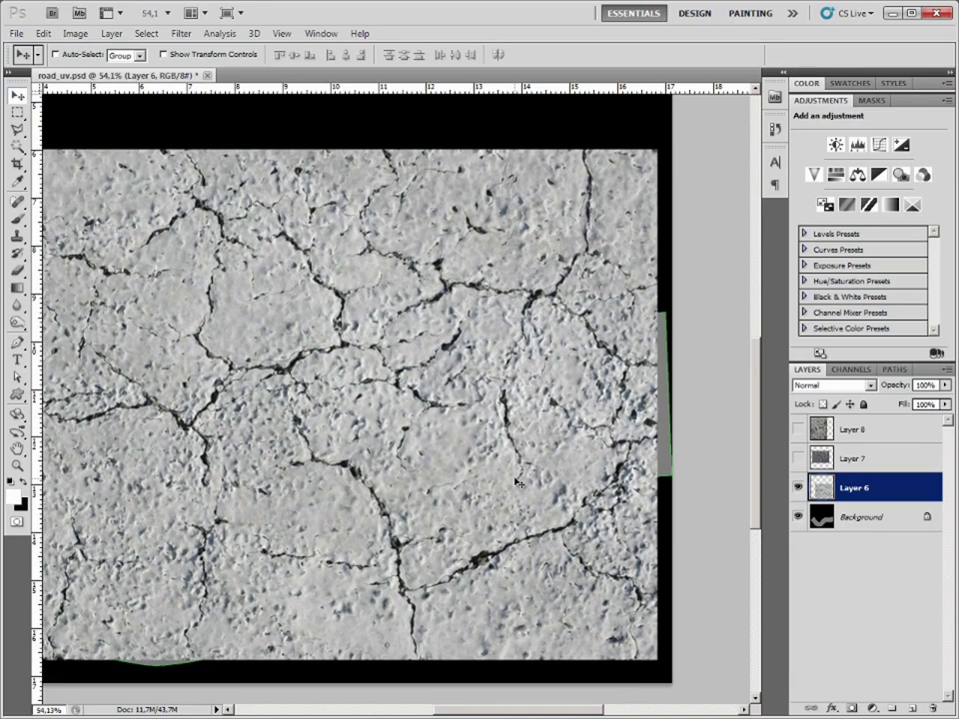
pyautogui.hotkey('ctrl', 't')
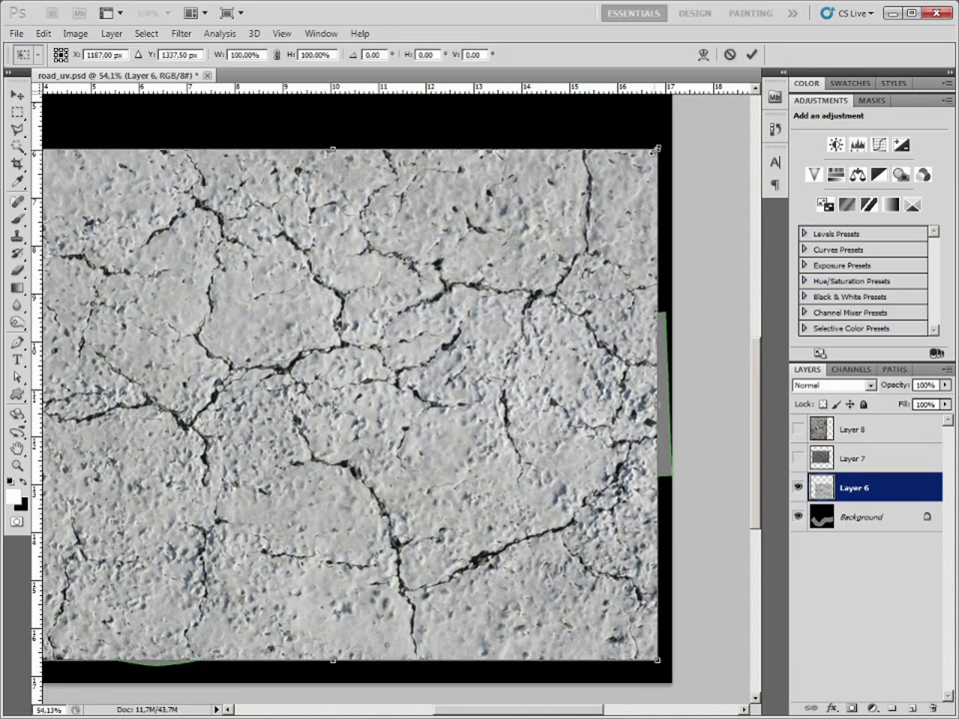
pyautogui.moveTo(656, 149); pyautogui.dragTo(314, 413)
pyautogui.moveTo(308, 542)
pyautogui.mouseDown()
pyautogui.moveTo(539, 424)
pyautogui.moveTo(597, 427)
pyautogui.mouseUp()
pyautogui.keyDown('alt'); pyautogui.scroll(3, 667, 460); pyautogui.keyUp('alt')
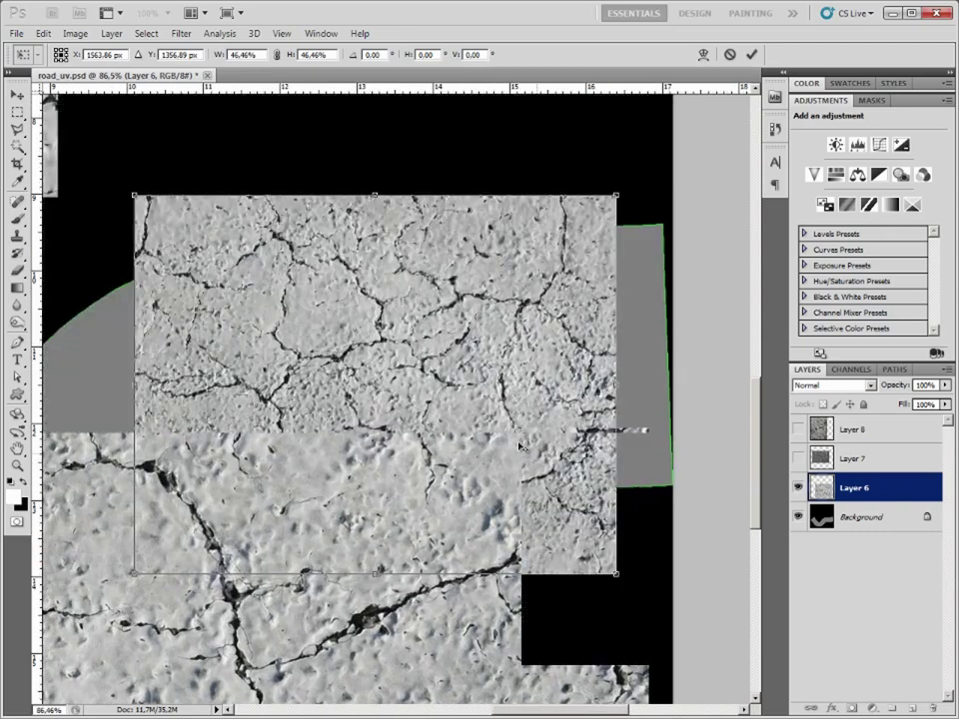
pyautogui.keyDown('alt'); pyautogui.scroll(-1, 519, 445); pyautogui.keyUp('alt')
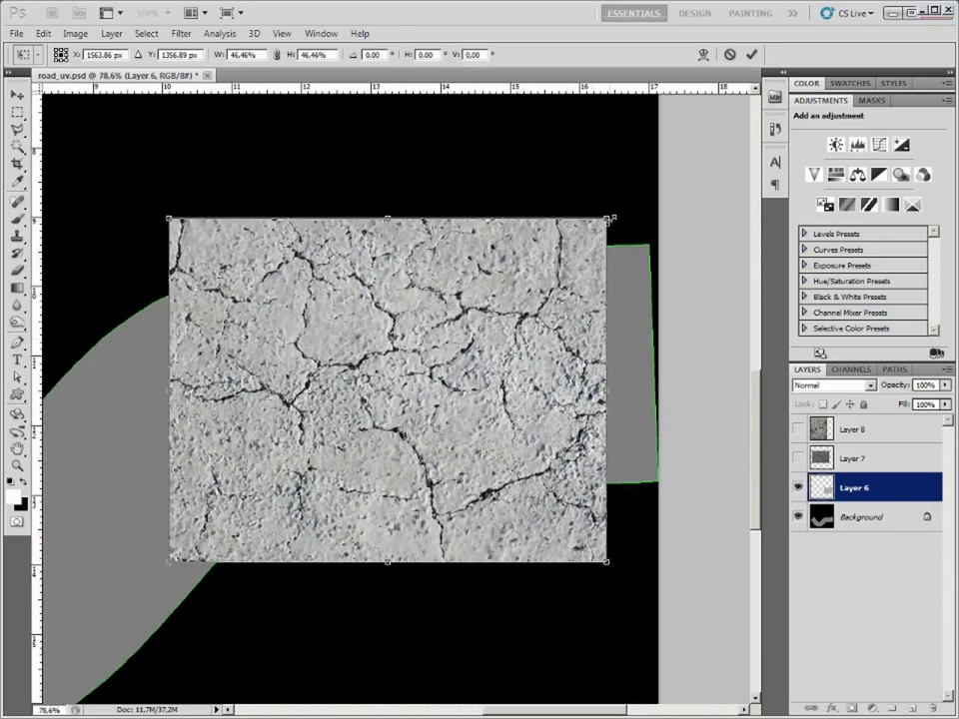
pyautogui.moveTo(611, 217)
pyautogui.mouseDown()
pyautogui.moveTo(522, 275)
pyautogui.moveTo(429, 406)
pyautogui.moveTo(380, 393)
pyautogui.mouseUp()
pyautogui.keyDown('alt'); pyautogui.scroll(1, 245, 536); pyautogui.keyUp('alt')
pyautogui.keyDown('alt'); pyautogui.scroll(1, 245, 536); pyautogui.keyUp('alt')
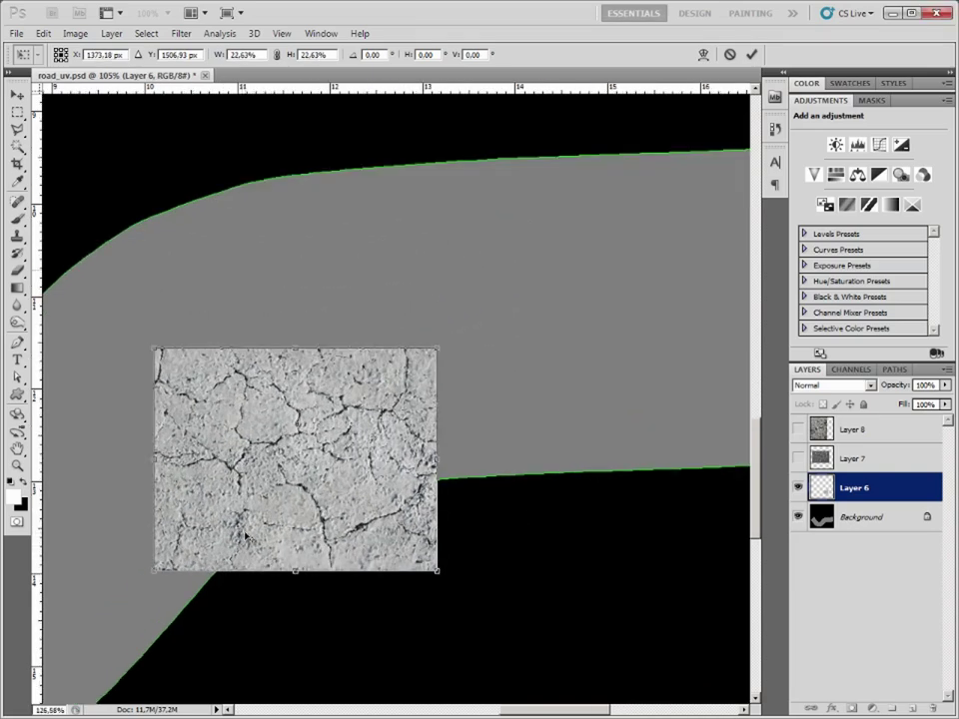
pyautogui.moveTo(245, 536); pyautogui.dragTo(422, 465)
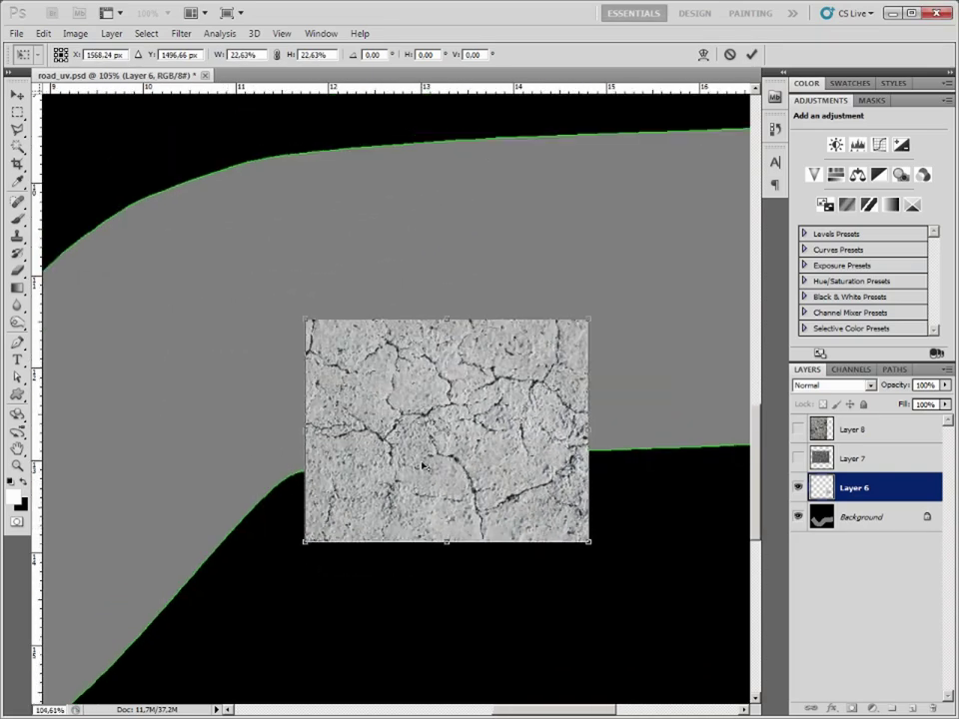
# Shrink the patch to about 10%, tilt it about -5.56°, and apply.
pyautogui.keyDown('alt'); pyautogui.scroll(1, 676, 354); pyautogui.keyUp('alt')
pyautogui.moveTo(676, 354)
pyautogui.mouseDown()
pyautogui.moveTo(518, 343)
pyautogui.moveTo(475, 389)
pyautogui.mouseUp()
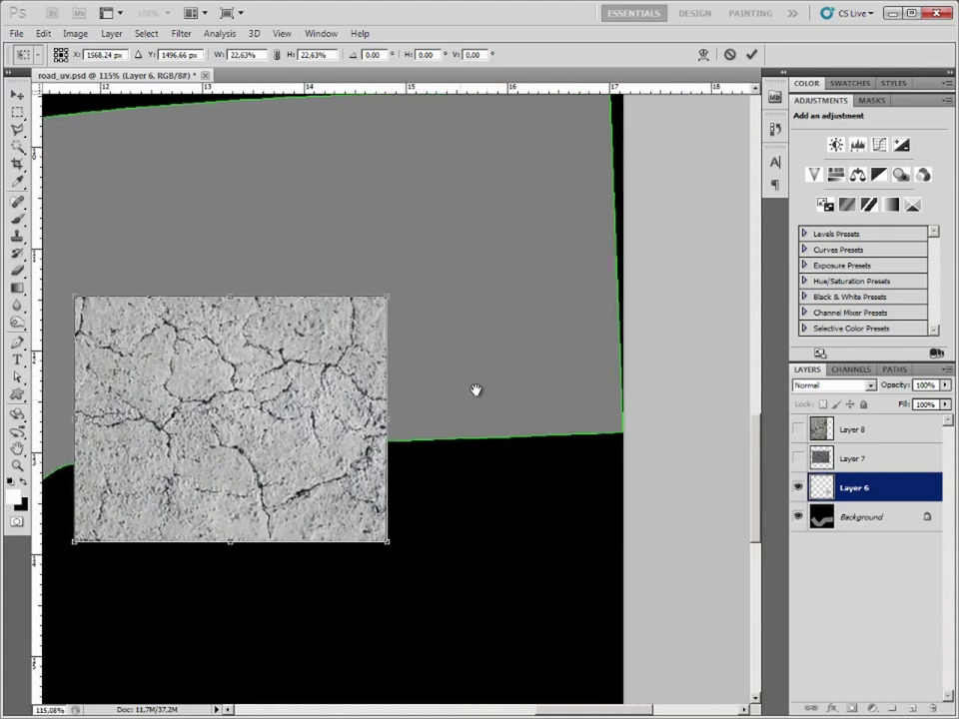
pyautogui.moveTo(297, 490); pyautogui.dragTo(392, 429)
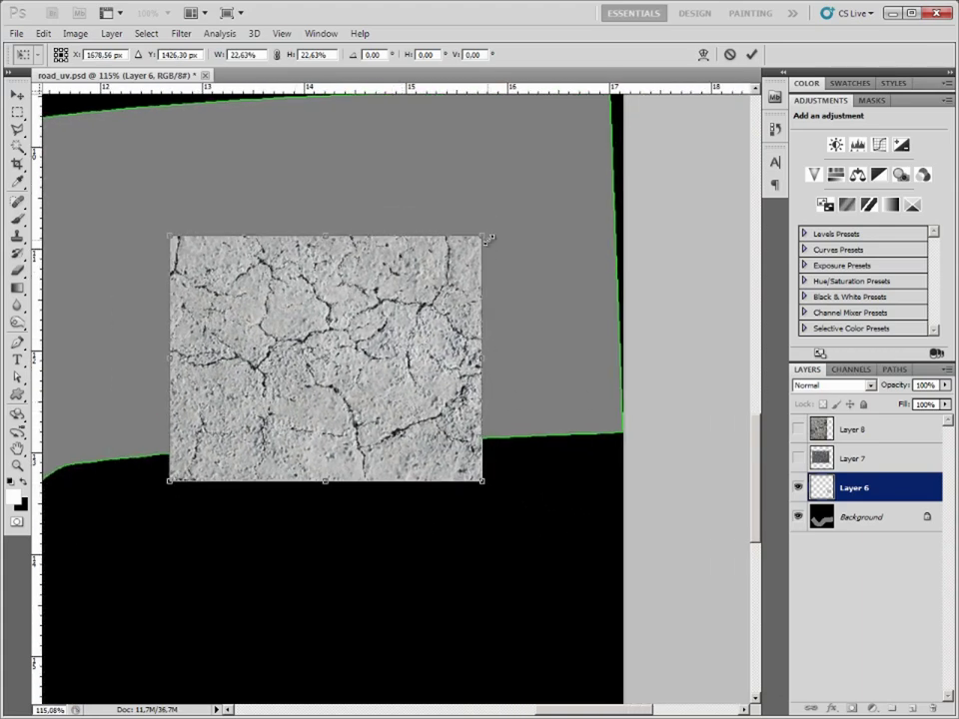
pyautogui.moveTo(488, 237); pyautogui.dragTo(327, 397)
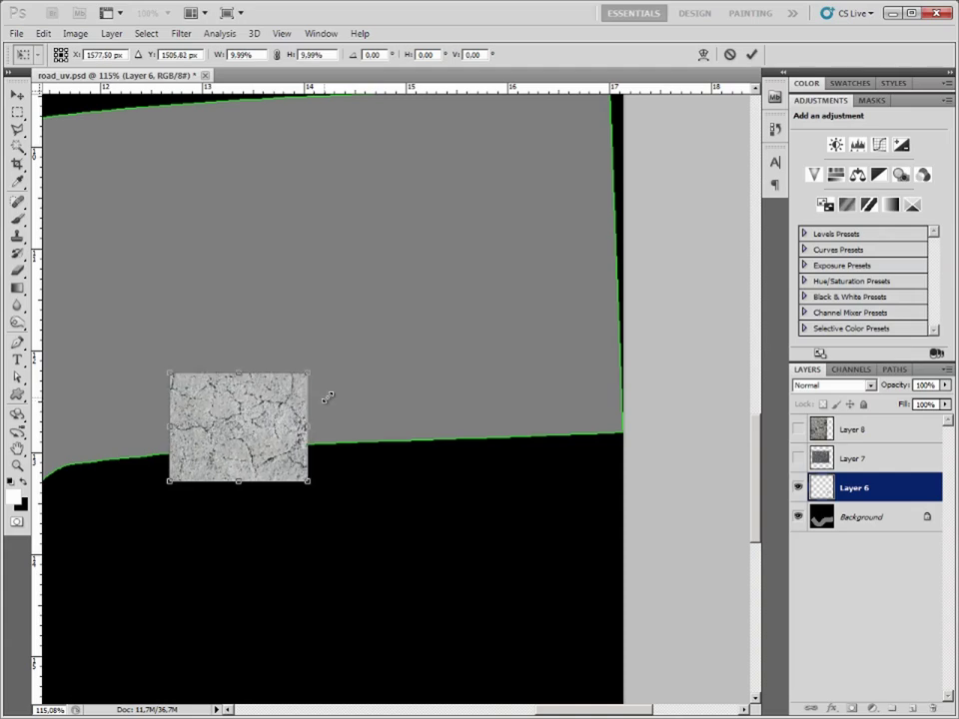
pyautogui.moveTo(288, 456); pyautogui.dragTo(377, 432)
pyautogui.moveTo(512, 527); pyautogui.dragTo(519, 495)
pyautogui.press('Return')
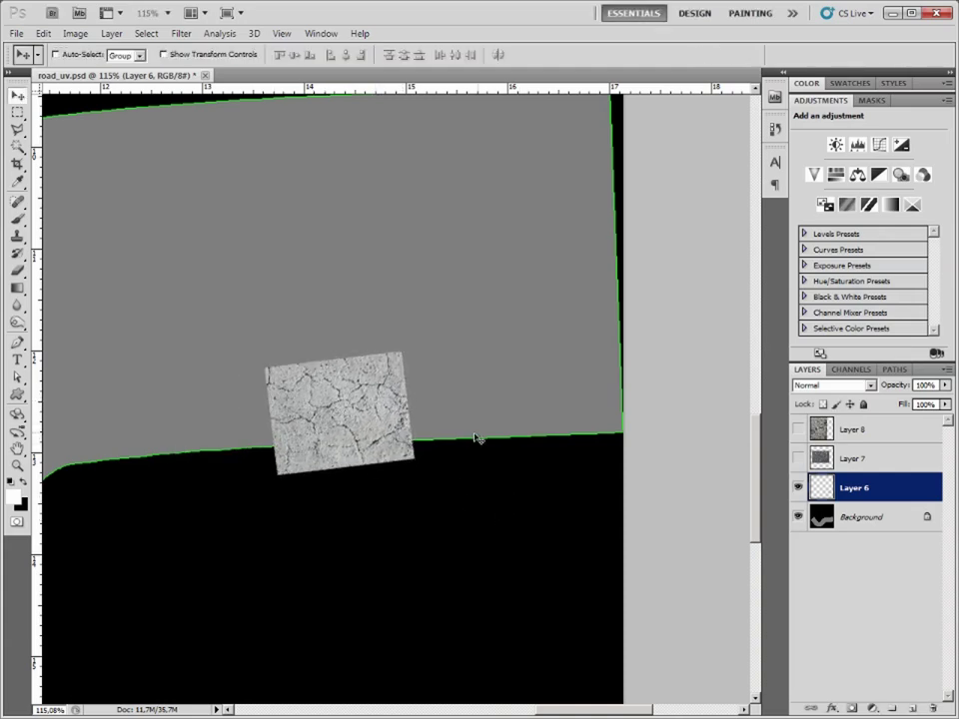
# Place a copy of the patch on the upper-left stretch of road.
pyautogui.scroll(-1, 535, 423)
pyautogui.keyDown('alt'); pyautogui.scroll(-2, 569, 418); pyautogui.keyUp('alt')
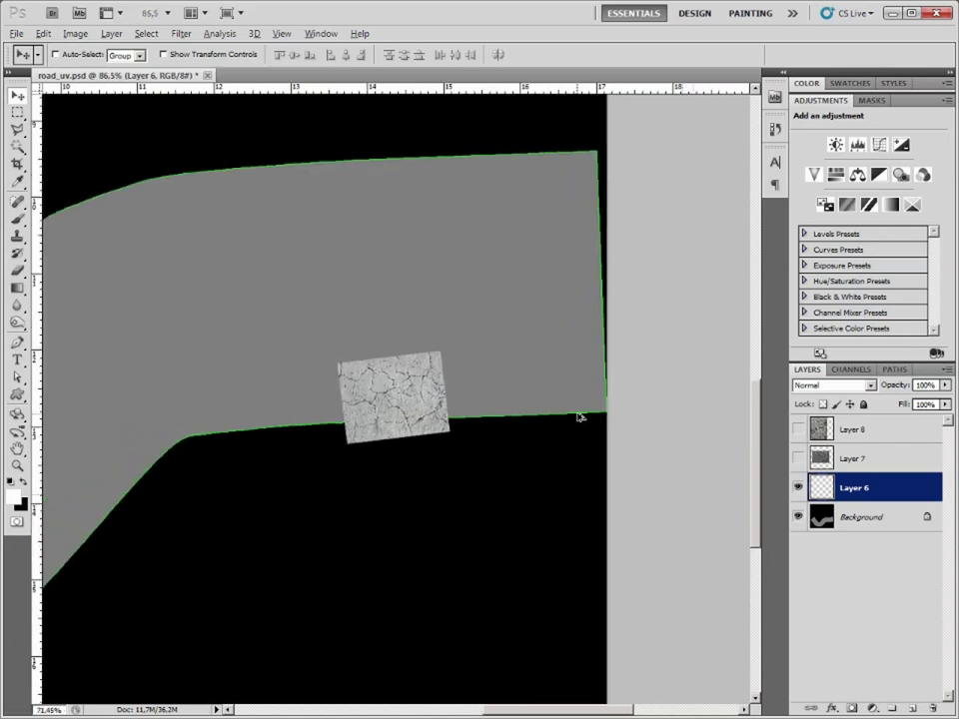
pyautogui.keyDown('alt'); pyautogui.scroll(-1, 575, 416); pyautogui.keyUp('alt')
pyautogui.keyDown('alt'); pyautogui.moveTo(462, 419); pyautogui.dragTo(159, 332); pyautogui.keyUp('alt')
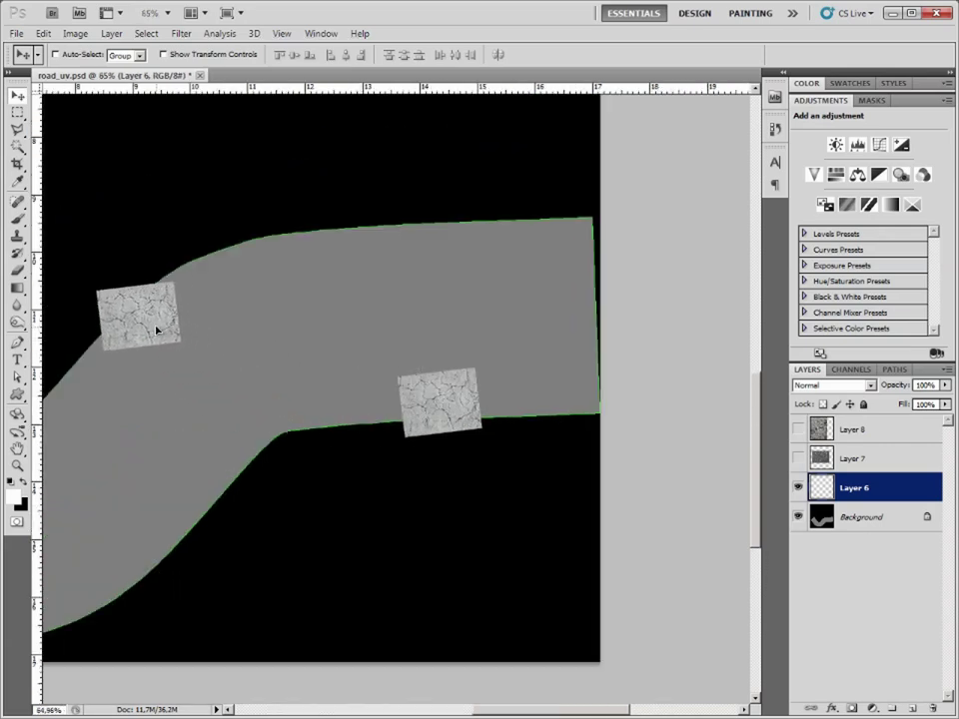
# Place another copy of the cracked patch onto the lower-left road bend.
pyautogui.keyDown('alt'); pyautogui.scroll(-1, 494, 354); pyautogui.keyUp('alt')
pyautogui.keyDown('alt'); pyautogui.scroll(1, 72, 428); pyautogui.keyUp('alt')
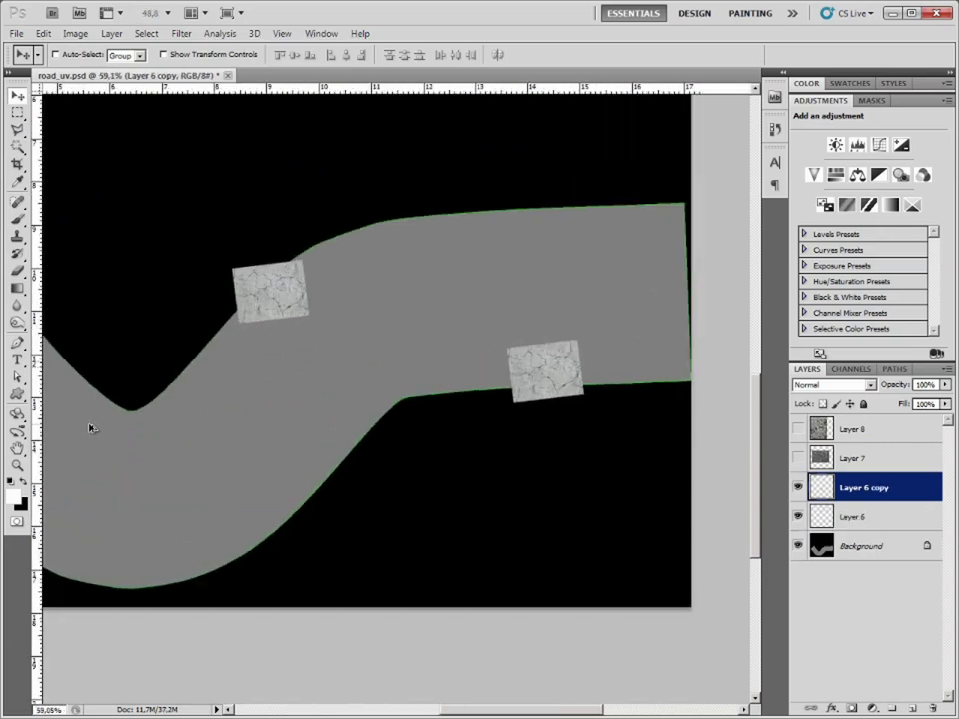
pyautogui.keyDown('alt'); pyautogui.moveTo(288, 265); pyautogui.dragTo(78, 528); pyautogui.keyUp('alt')
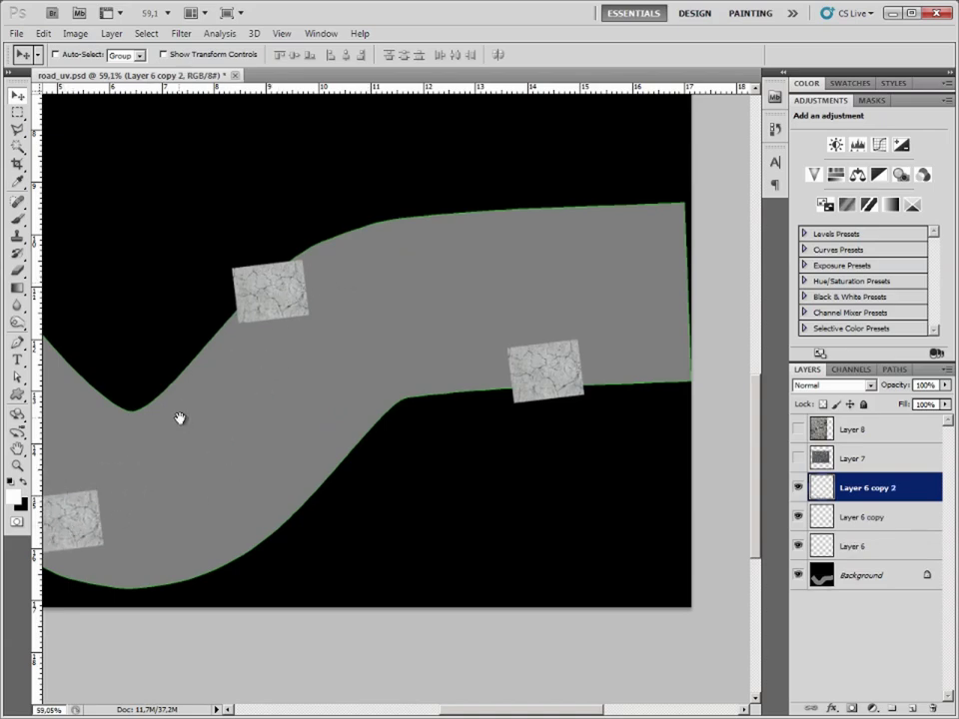
pyautogui.moveTo(179, 419); pyautogui.dragTo(493, 370)
pyautogui.moveTo(386, 488); pyautogui.dragTo(206, 384)
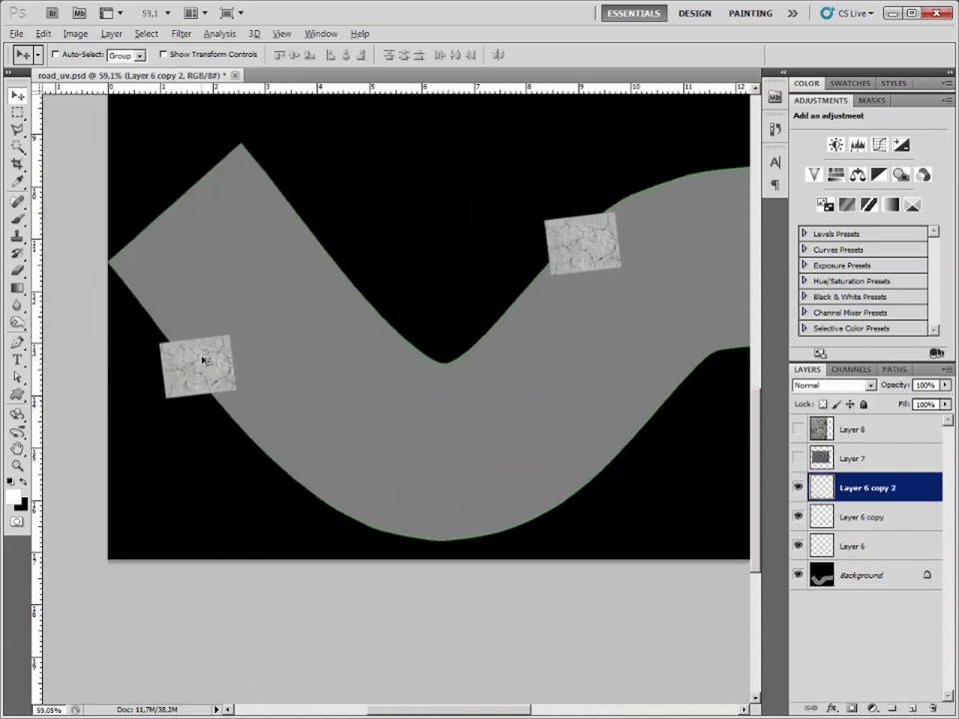
# Rotate the patch about 59° and enlarge it to 134%.
pyautogui.keyDown('alt'); pyautogui.scroll(1, 206, 382); pyautogui.keyUp('alt')
pyautogui.keyDown('alt'); pyautogui.scroll(1, 212, 378); pyautogui.keyUp('alt')
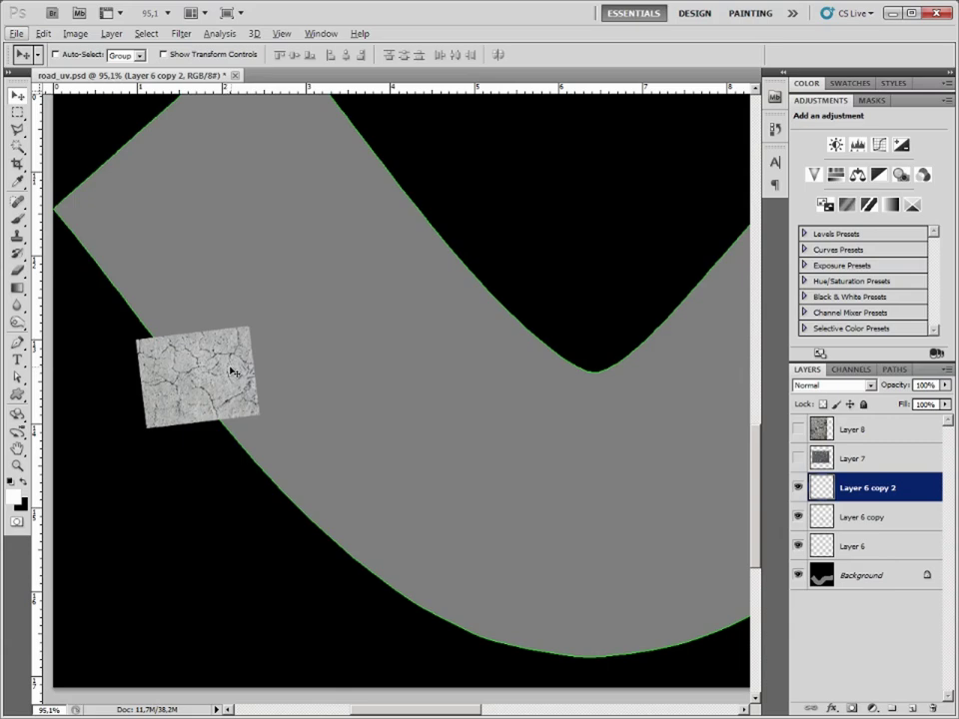
pyautogui.hotkey('ctrl', 't')
pyautogui.moveTo(297, 313); pyautogui.dragTo(348, 447)
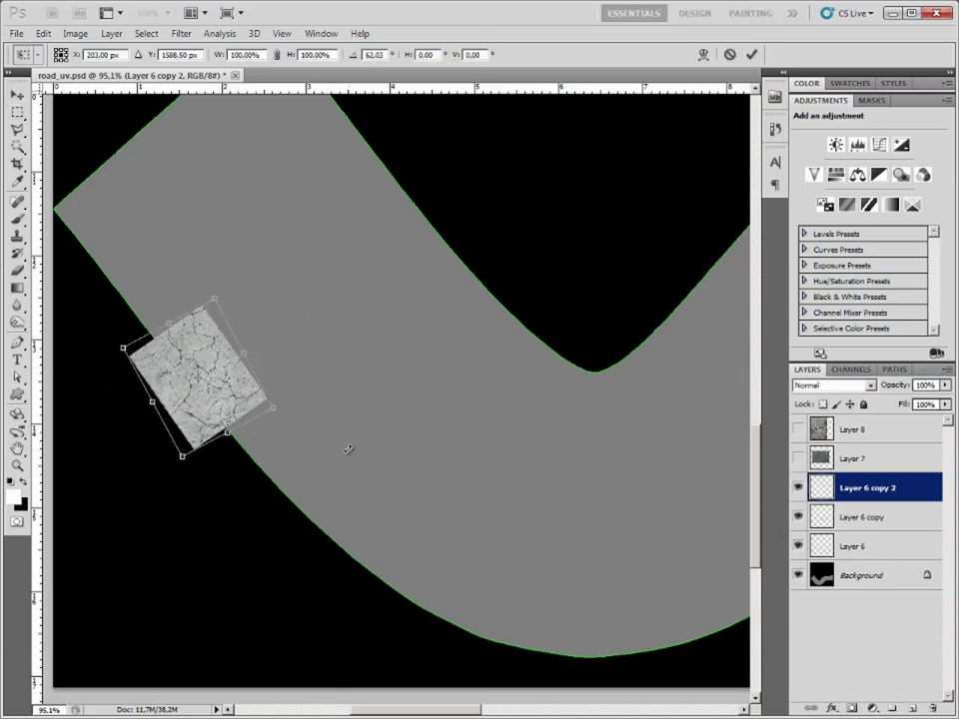
pyautogui.moveTo(207, 297)
pyautogui.keyDown('shift'); pyautogui.mouseDown()
pyautogui.moveTo(234, 289)
pyautogui.moveTo(237, 200)
pyautogui.mouseUp(); pyautogui.keyUp('shift')
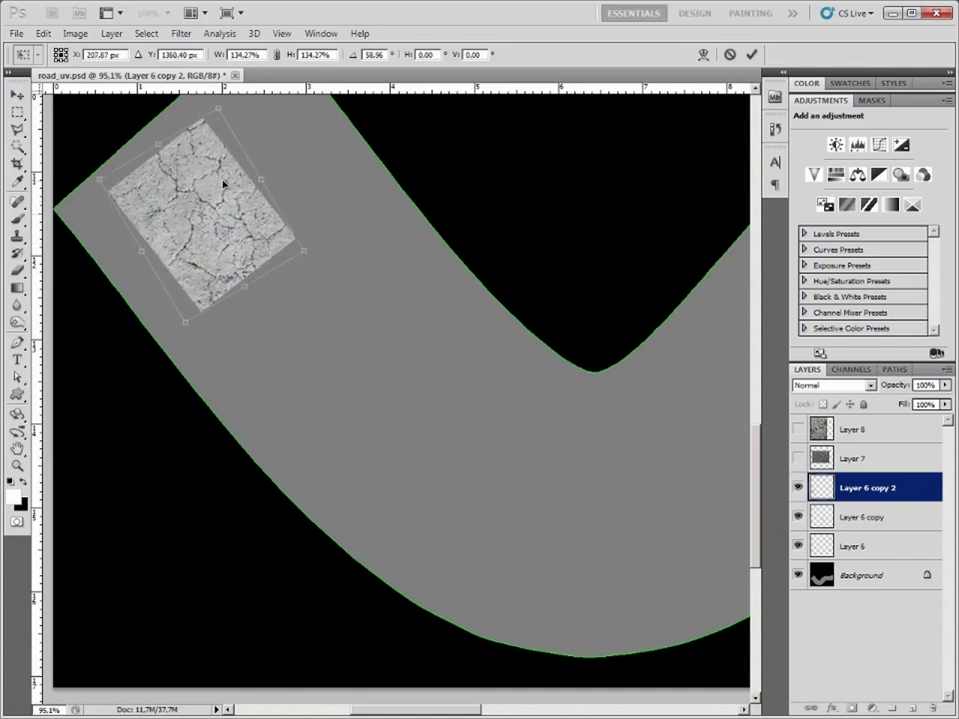
pyautogui.press('Return')
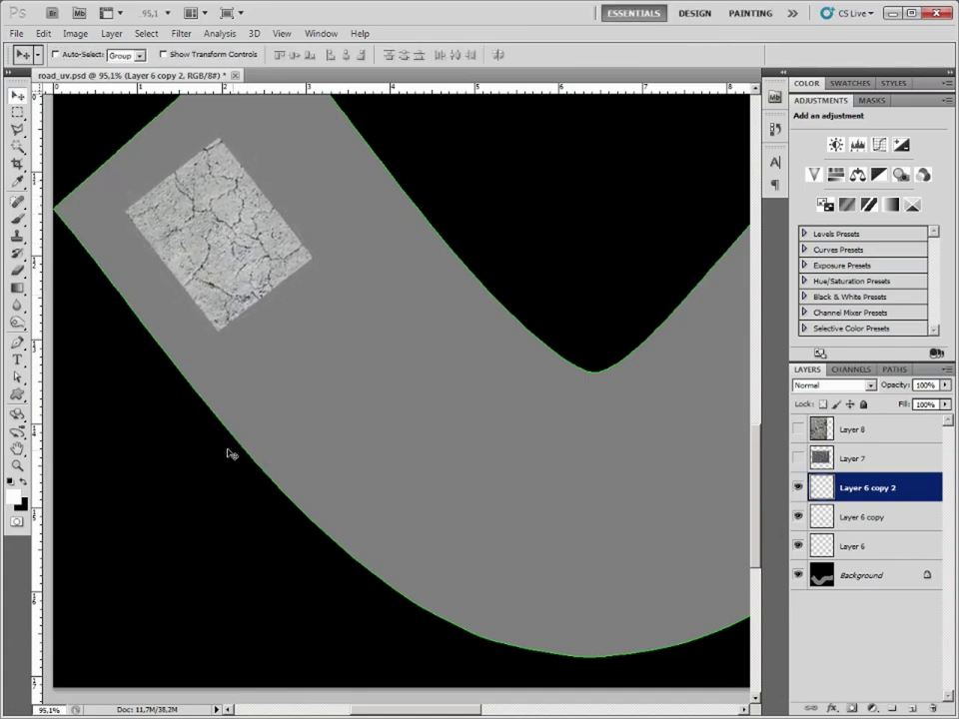
# Merge Layer 6, Layer 6 copy and Layer 6 copy 2 into one layer.
pyautogui.keyDown('shift'); pyautogui.click(864, 519); pyautogui.keyUp('shift')
pyautogui.keyDown('shift'); pyautogui.click(865, 546); pyautogui.keyUp('shift')
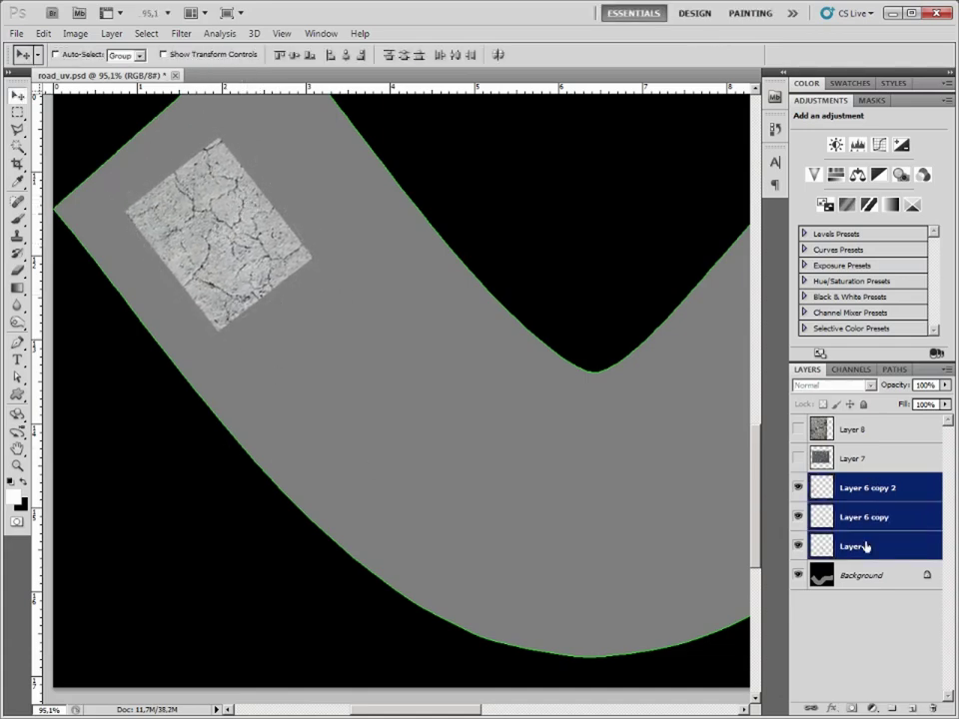
pyautogui.hotkey('ctrl', 'e')
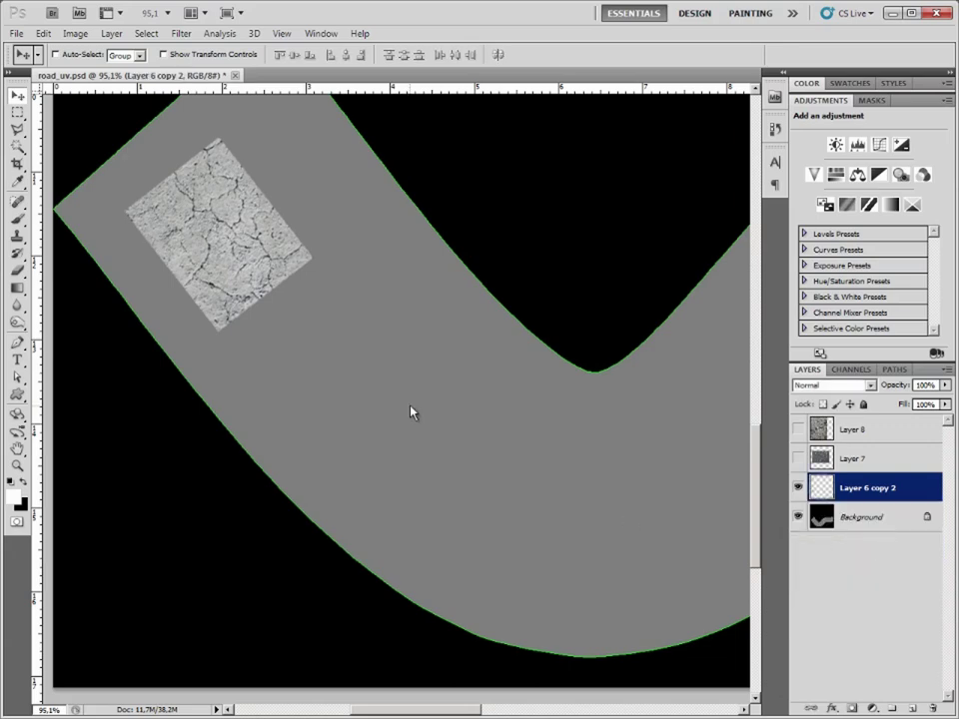
pyautogui.keyDown('alt'); pyautogui.scroll(1, 200, 133); pyautogui.keyUp('alt')
pyautogui.keyDown('alt'); pyautogui.scroll(1, 251, 136); pyautogui.keyUp('alt')
pyautogui.keyDown('alt'); pyautogui.scroll(1, 255, 154); pyautogui.keyUp('alt')
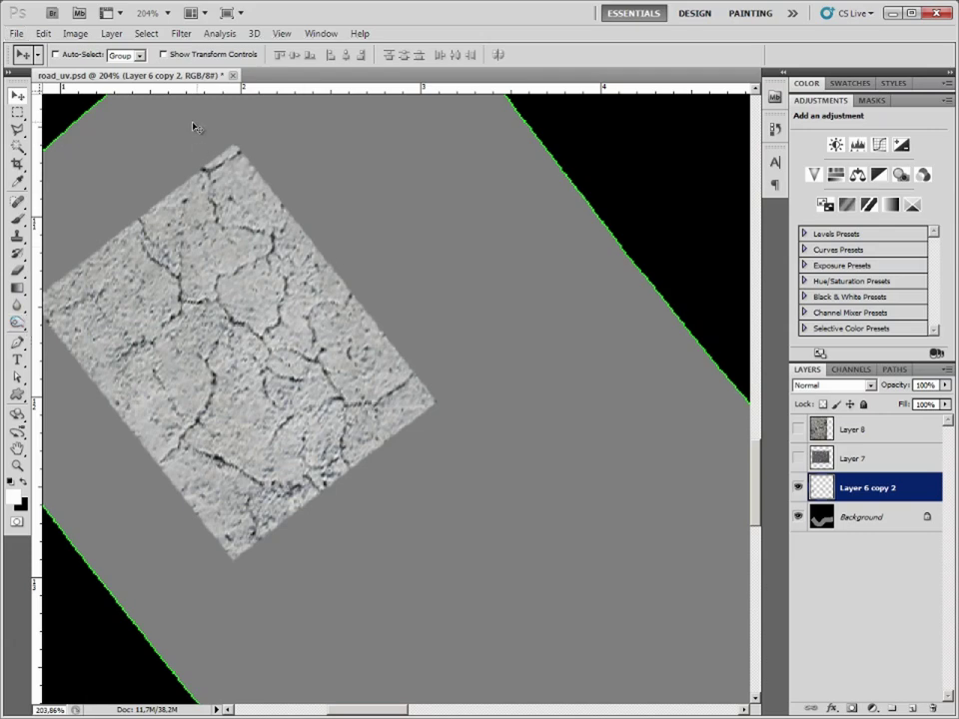
# Erase the cracked patch's top corner with a 34 px eraser.
pyautogui.press('e')
pyautogui.rightClick(328, 285)
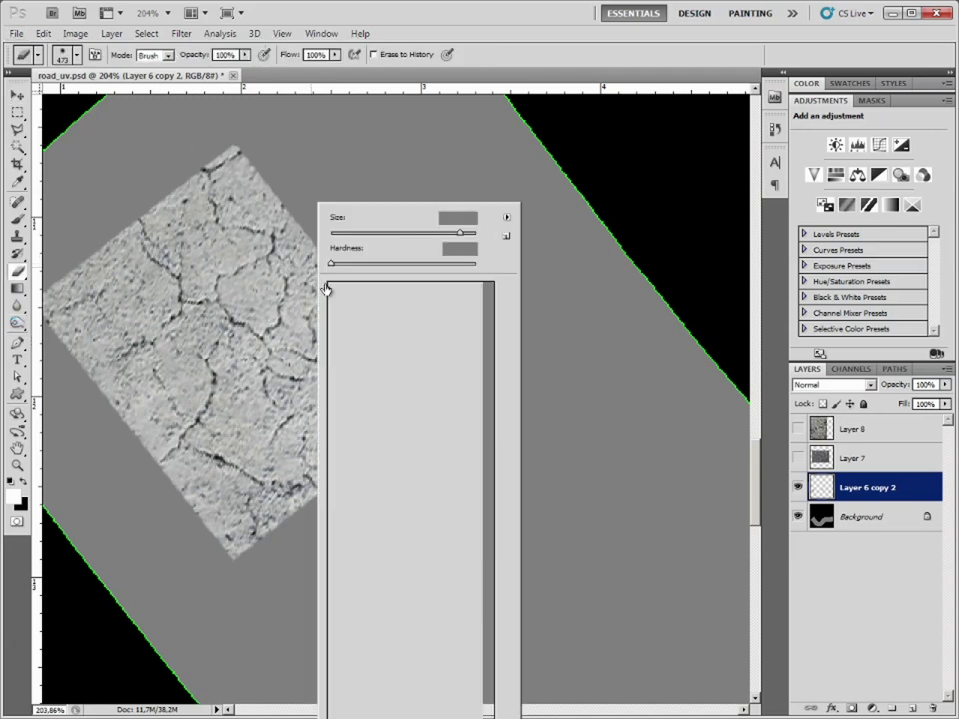
pyautogui.moveTo(360, 233); pyautogui.dragTo(339, 237)
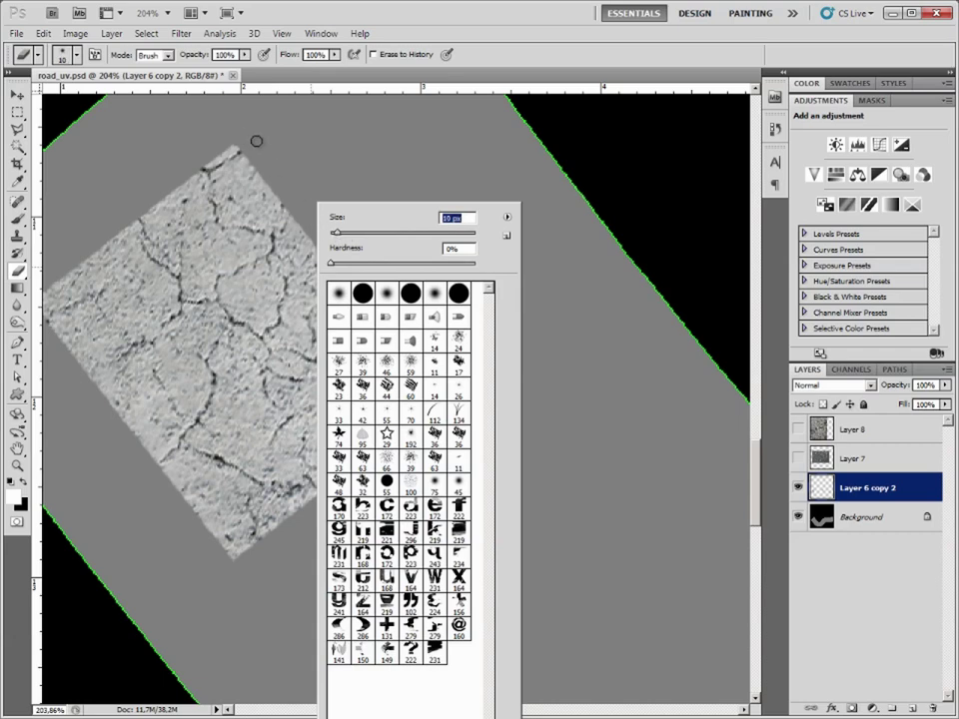
pyautogui.keyDown('alt'); pyautogui.moveTo(261, 178); pyautogui.dragTo(228, 144, button='right'); pyautogui.keyUp('alt')
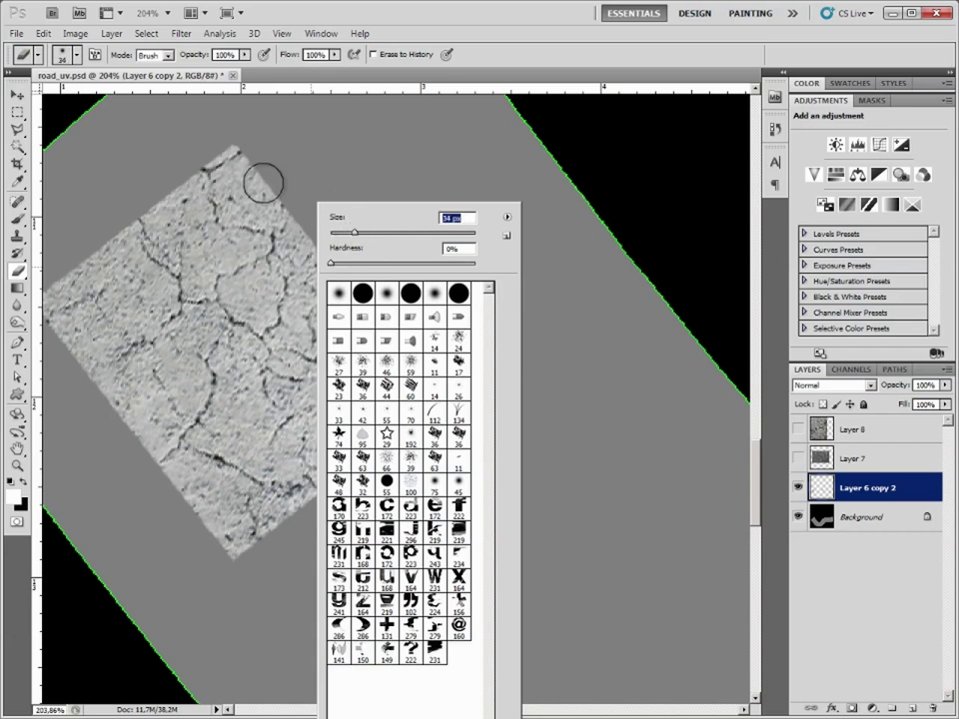
pyautogui.click(227, 145)
pyautogui.moveTo(240, 150)
pyautogui.mouseDown()
pyautogui.moveTo(296, 212)
pyautogui.moveTo(326, 225)
pyautogui.moveTo(357, 304)
pyautogui.moveTo(290, 214)
pyautogui.moveTo(343, 276)
pyautogui.moveTo(301, 242)
pyautogui.moveTo(321, 268)
pyautogui.moveTo(393, 310)
pyautogui.moveTo(380, 364)
pyautogui.moveTo(394, 350)
pyautogui.moveTo(373, 343)
pyautogui.moveTo(364, 316)
pyautogui.moveTo(419, 350)
pyautogui.mouseUp()
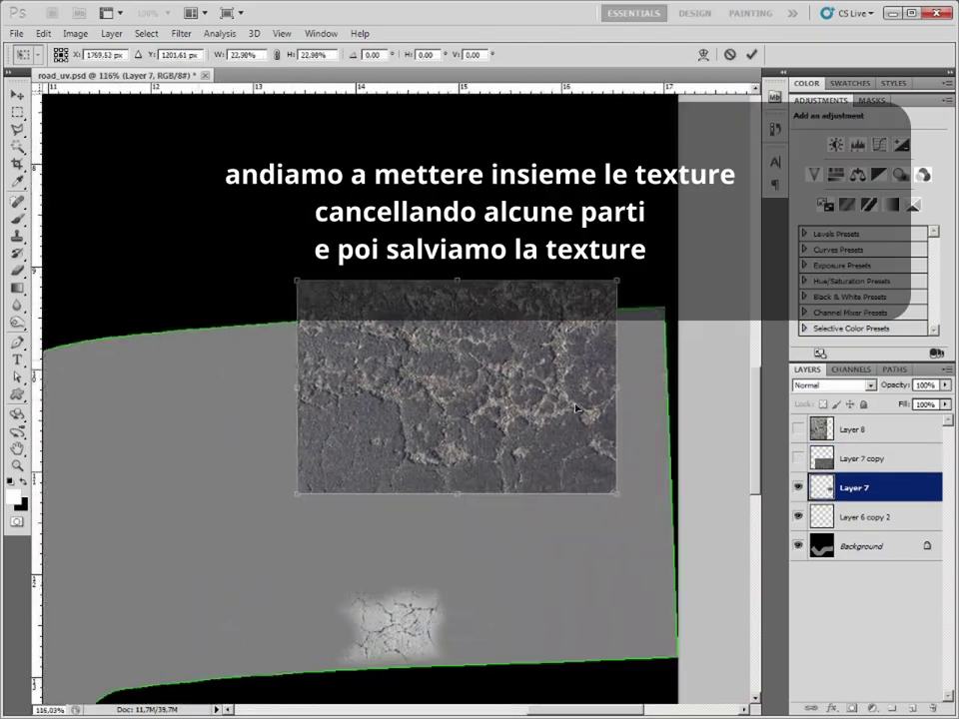
# Shrink Layer 7's asphalt onto the road and brighten it with a Gradient Map.
pyautogui.keyDown('alt'); pyautogui.scroll(3, 576, 408); pyautogui.keyUp('alt')
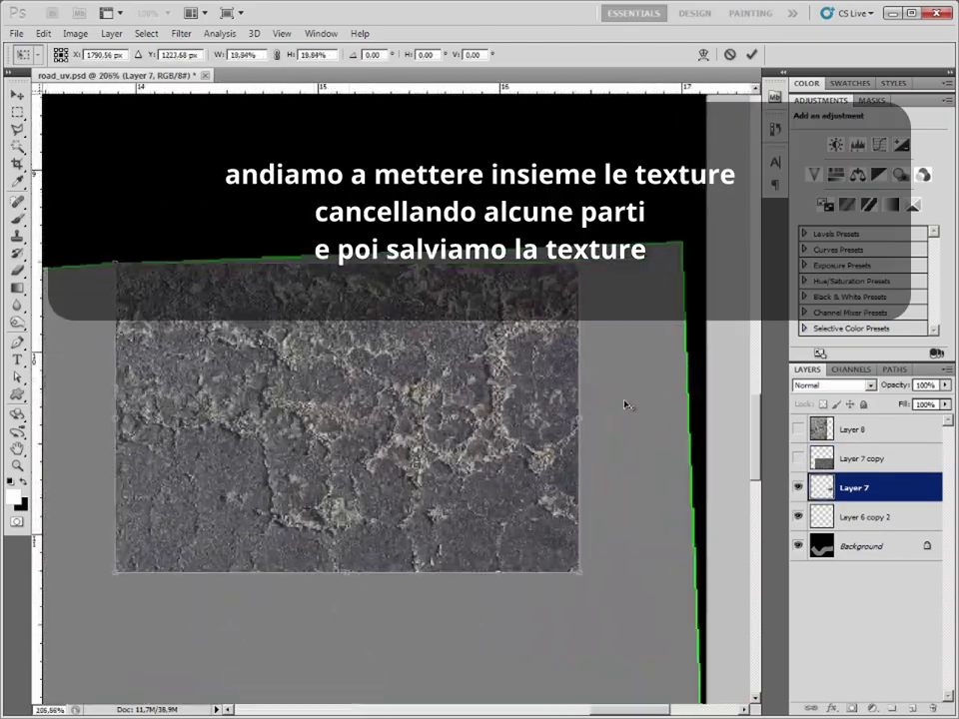
pyautogui.moveTo(625, 402); pyautogui.dragTo(515, 445)
pyautogui.press('Return')
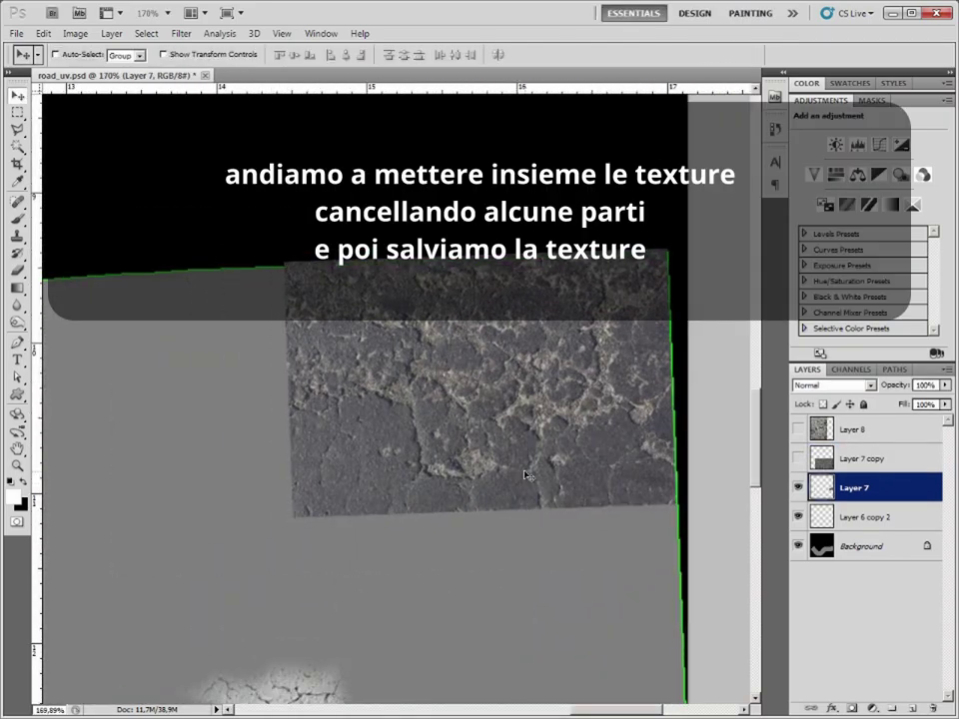
pyautogui.click(890, 204)
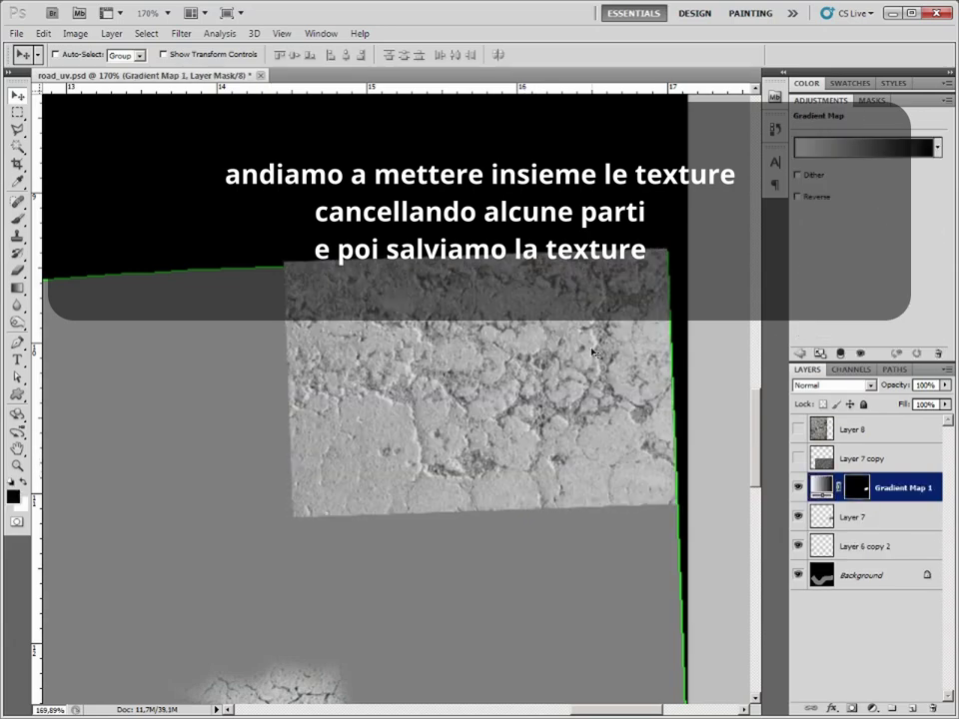
pyautogui.click(863, 147)
pyautogui.moveTo(504, 557); pyautogui.dragTo(545, 556)
pyautogui.click(627, 557)
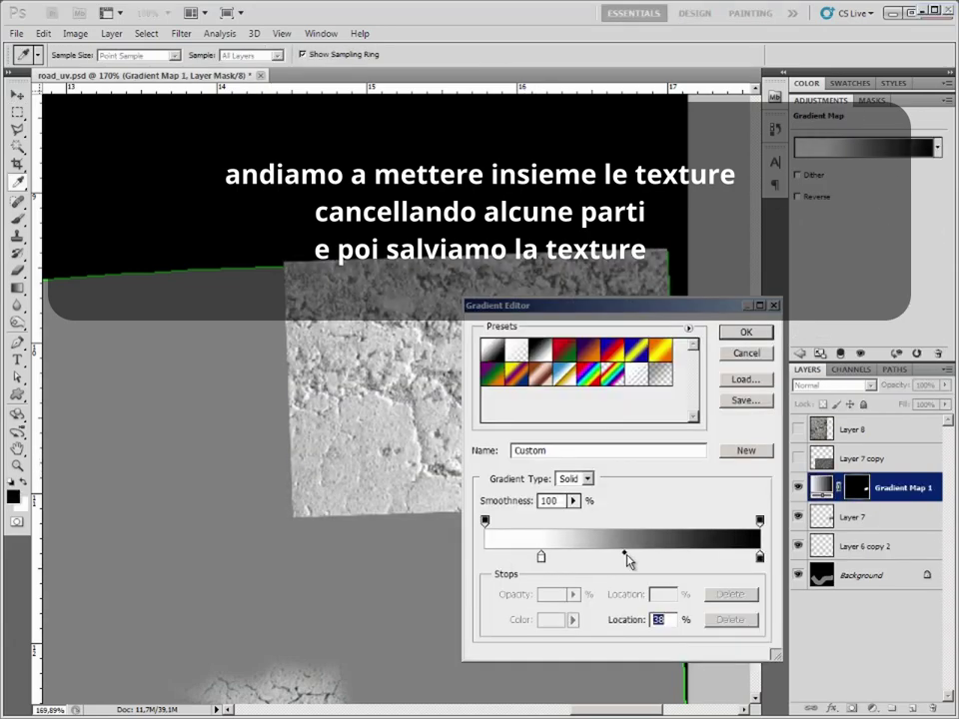
pyautogui.moveTo(627, 556); pyautogui.dragTo(637, 562)
pyautogui.click(745, 331)
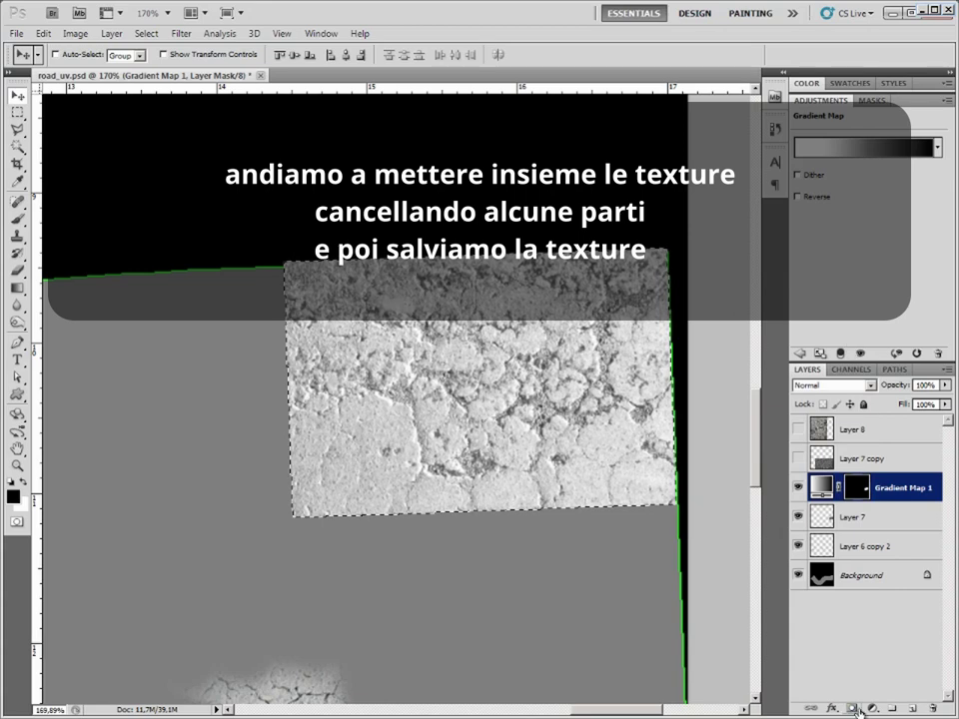
# Add Brightness/Contrast, merge into Layer 7, and fade its lower edge with a gradient mask.
pyautogui.click(799, 352)
pyautogui.click(804, 130)
pyautogui.keyDown('shift'); pyautogui.click(839, 547); pyautogui.keyUp('shift')
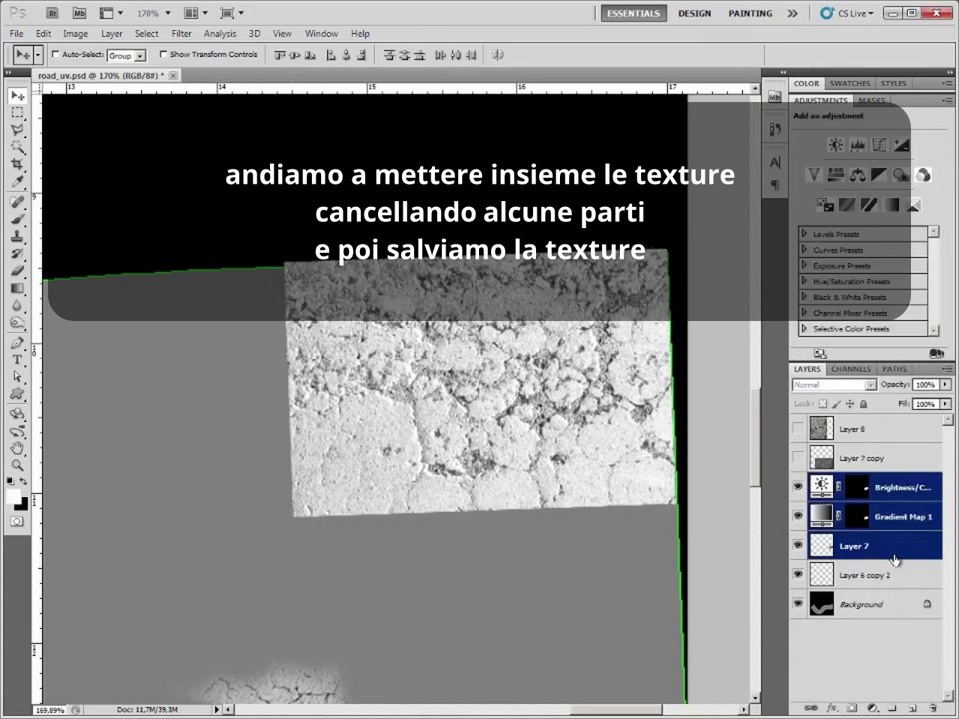
pyautogui.hotkey('ctrl', 'e')
pyautogui.press('e')
pyautogui.moveTo(317, 481); pyautogui.dragTo(303, 520)
pyautogui.click(849, 706)
pyautogui.press('g')
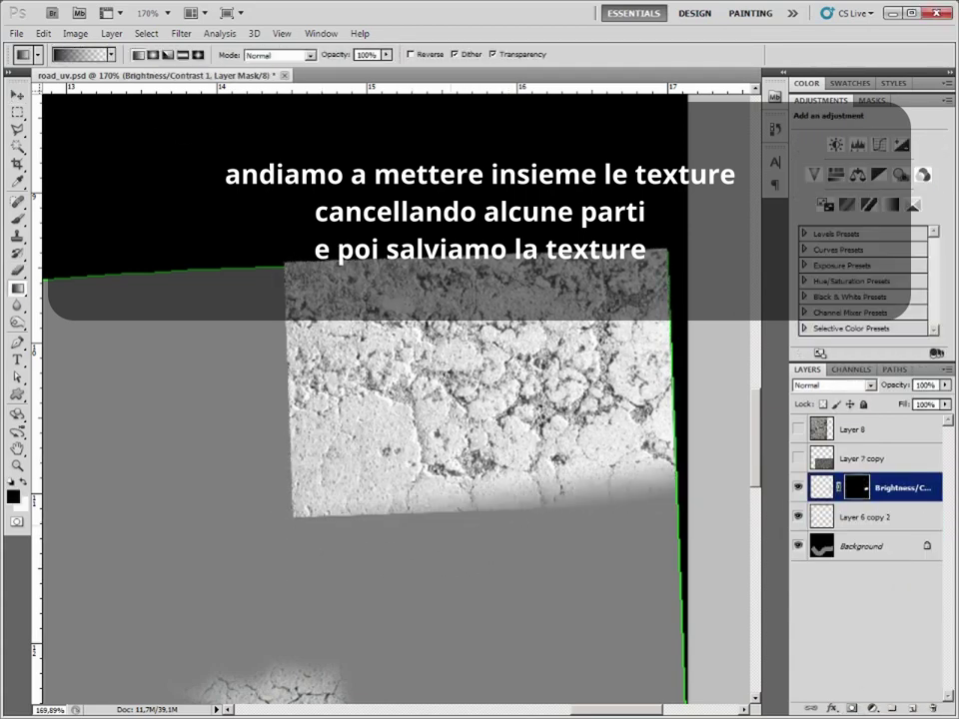
pyautogui.moveTo(390, 399); pyautogui.dragTo(390, 559)
# Duplicate and rotate the faded asphalt patch, then select Layer 8.
pyautogui.keyDown('alt'); pyautogui.scroll(-3, 390, 559); pyautogui.keyUp('alt')
pyautogui.hotkey('ctrl', 'j')
pyautogui.press('v')
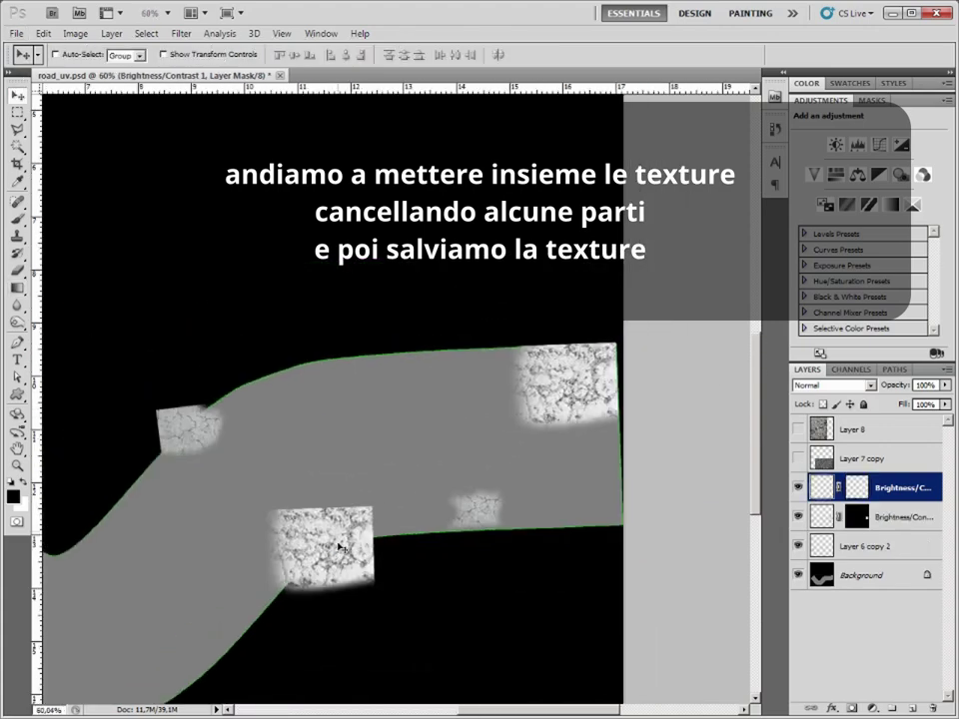
pyautogui.keyDown('alt'); pyautogui.scroll(-2, 391, 559); pyautogui.keyUp('alt')
pyautogui.hotkey('ctrl', 't')
pyautogui.press('Return')
pyautogui.keyDown('alt'); pyautogui.scroll(3, 396, 400); pyautogui.keyUp('alt')
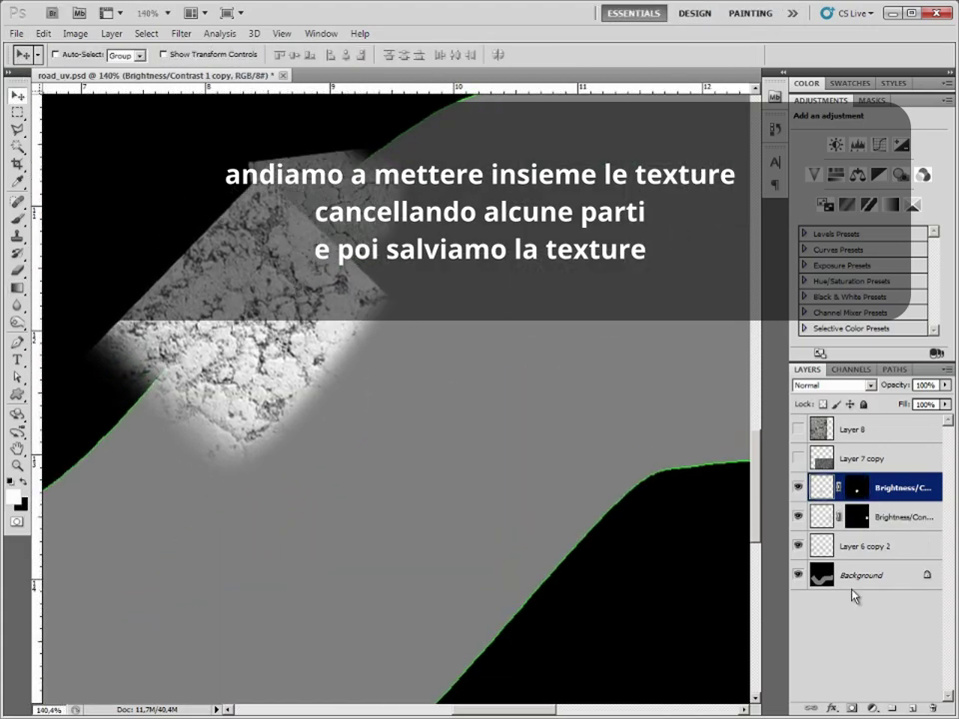
pyautogui.press('g')
pyautogui.press('v')
pyautogui.keyDown('alt'); pyautogui.scroll(-3, 467, 387); pyautogui.keyUp('alt')
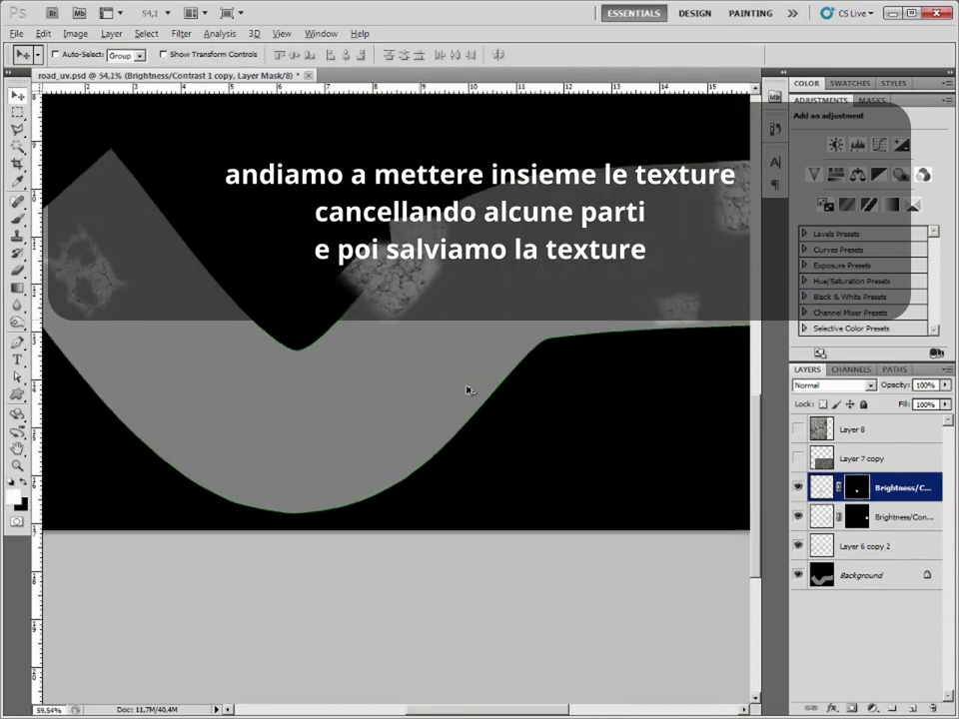
pyautogui.hotkey('alt', ']')
# Shrink Layer 8's concrete-crack texture to a small patch and warp it to follow the road's curve.
pyautogui.hotkey('ctrl', 't')
pyautogui.keyDown('alt'); pyautogui.scroll(-2, 407, 361); pyautogui.keyUp('alt')
pyautogui.keyDown('shift'); pyautogui.moveTo(140, 140); pyautogui.dragTo(245, 567); pyautogui.keyUp('shift')
pyautogui.keyDown('alt'); pyautogui.scroll(3, 420, 599); pyautogui.keyUp('alt')
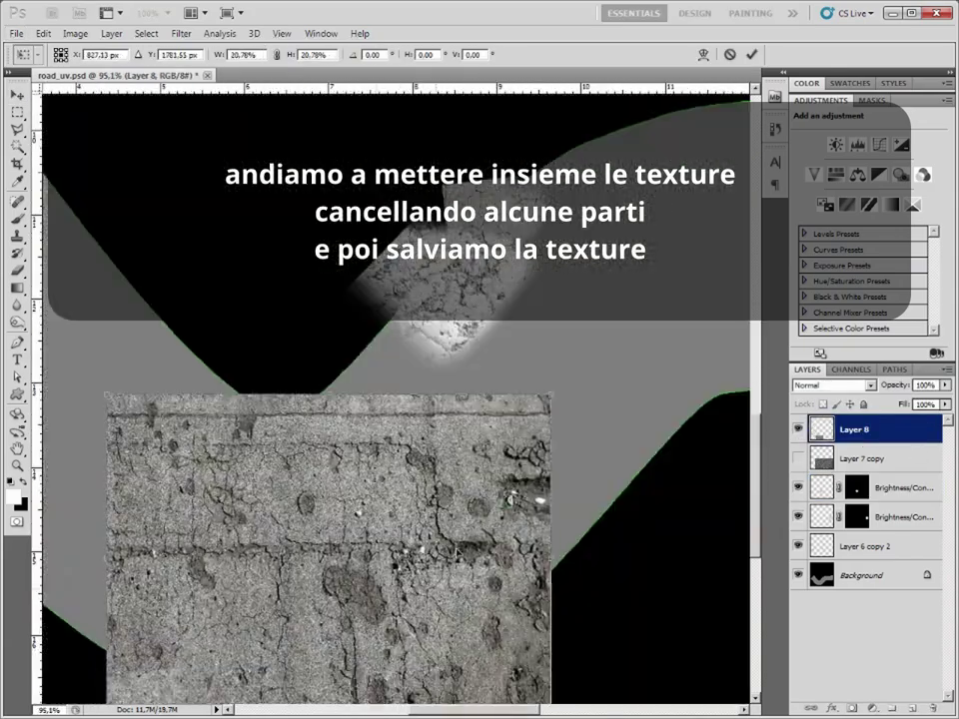
pyautogui.keyDown('alt'); pyautogui.scroll(2, 219, 635); pyautogui.keyUp('alt')
pyautogui.press('Return')
pyautogui.hotkey('ctrl', 't')
pyautogui.click(704, 54)
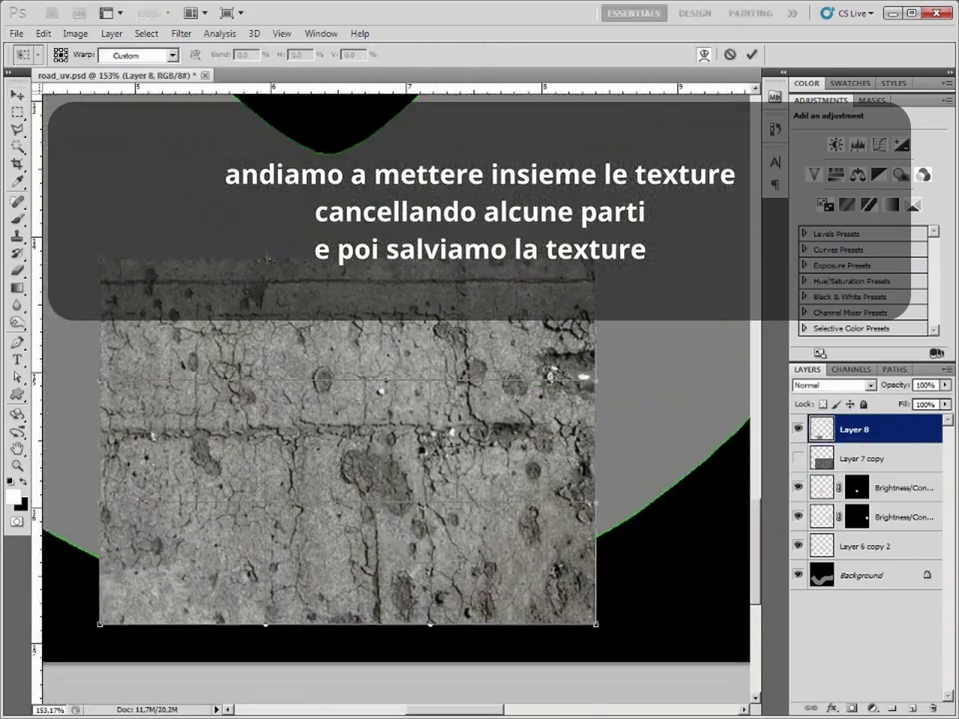
pyautogui.moveTo(399, 499); pyautogui.dragTo(400, 419)
pyautogui.click(17, 93)
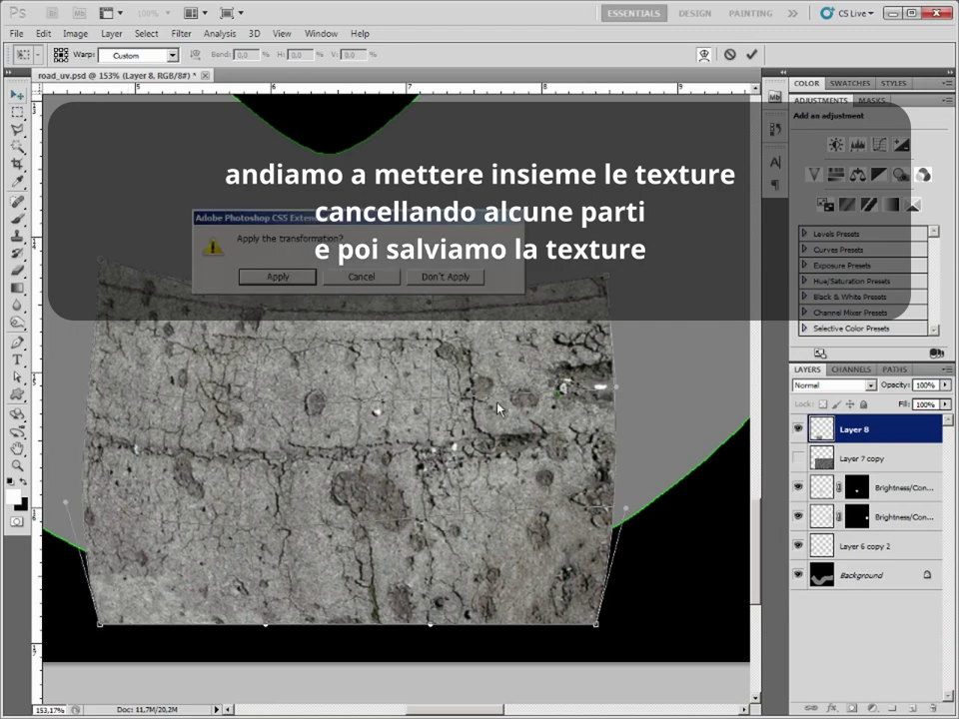
pyautogui.click(241, 273)
# Scale the concrete-crack patch down further.
pyautogui.hotkey('ctrl', 't')
pyautogui.keyDown('alt'); pyautogui.keyDown('shift'); pyautogui.moveTo(591, 544); pyautogui.dragTo(506, 503); pyautogui.keyUp('shift'); pyautogui.keyUp('alt')
pyautogui.press('Return')
pyautogui.keyDown('ctrl'); pyautogui.click(821, 429); pyautogui.keyUp('ctrl')
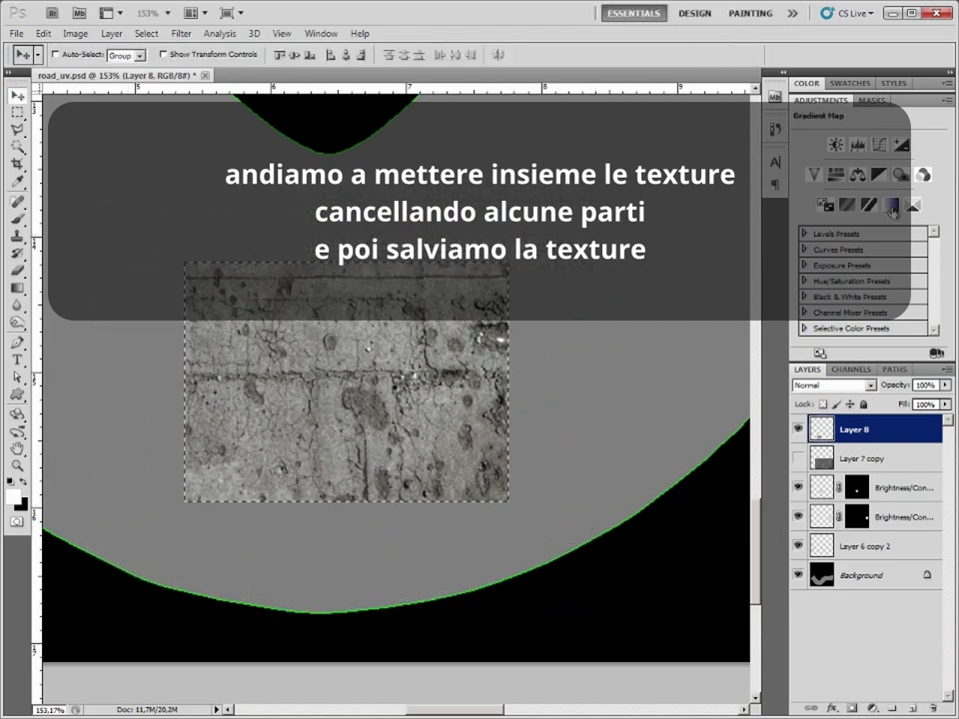
# Brighten the patch with a Gradient Map and Brightness/Contrast, then merge them into it.
pyautogui.click(891, 204)
pyautogui.click(877, 147)
pyautogui.moveTo(485, 557); pyautogui.dragTo(589, 560)
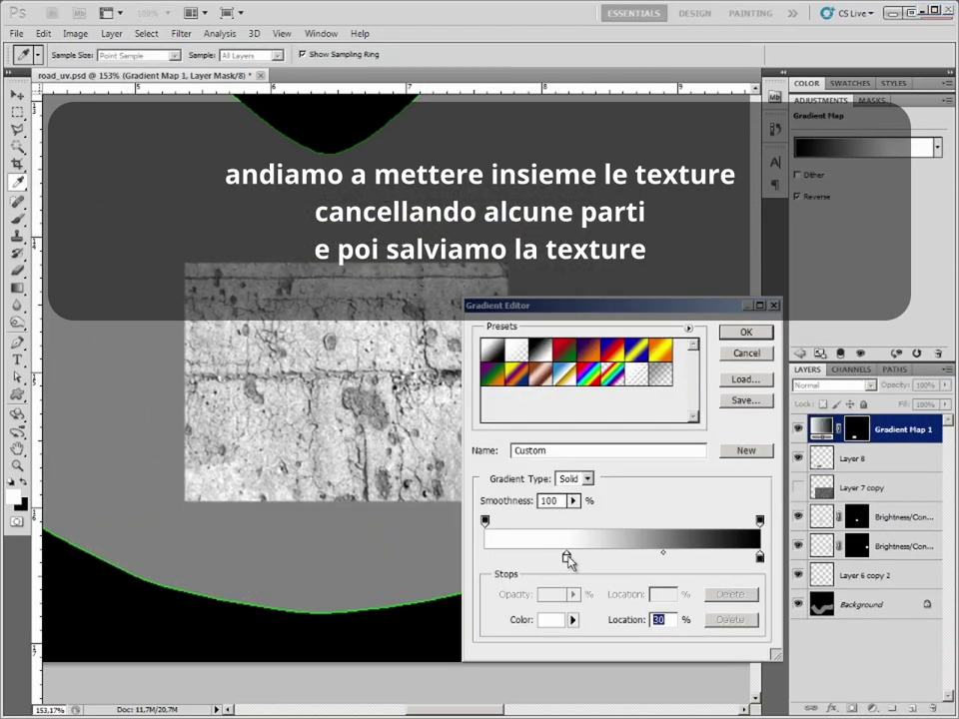
pyautogui.click(745, 332)
pyautogui.click(835, 144)
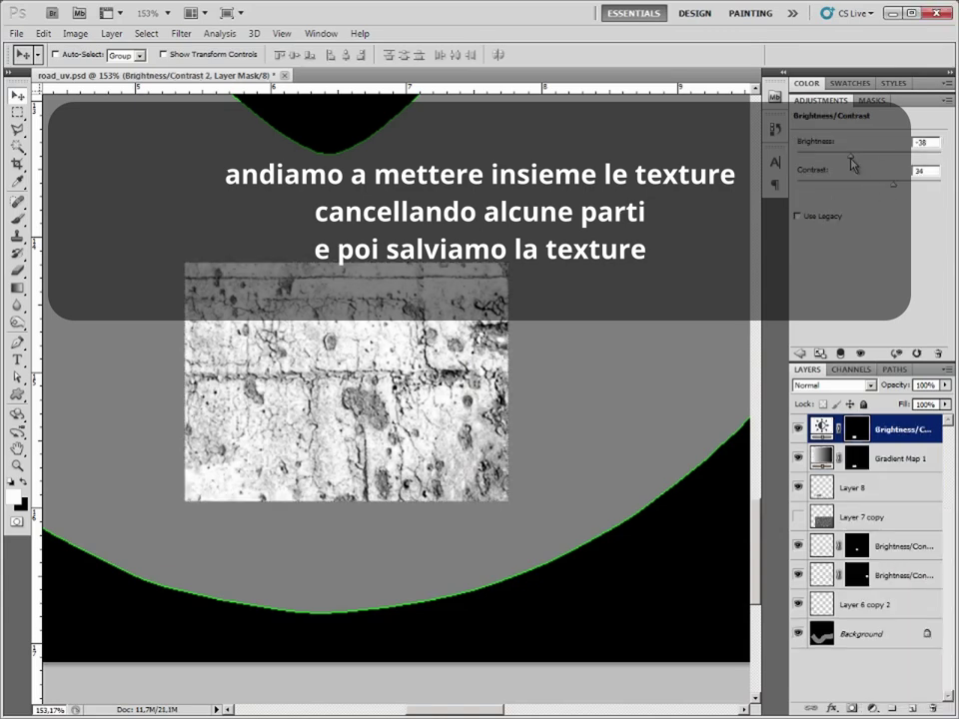
pyautogui.keyDown('alt'); pyautogui.scroll(-2, 210, 366); pyautogui.keyUp('alt')
pyautogui.keyDown('alt'); pyautogui.scroll(1, 209, 367); pyautogui.keyUp('alt')
pyautogui.hotkey('ctrl', 'e')
# Mask the patch and fade its right, top, left and bottom edges with black gradients.
pyautogui.click(847, 706)
pyautogui.press('g')
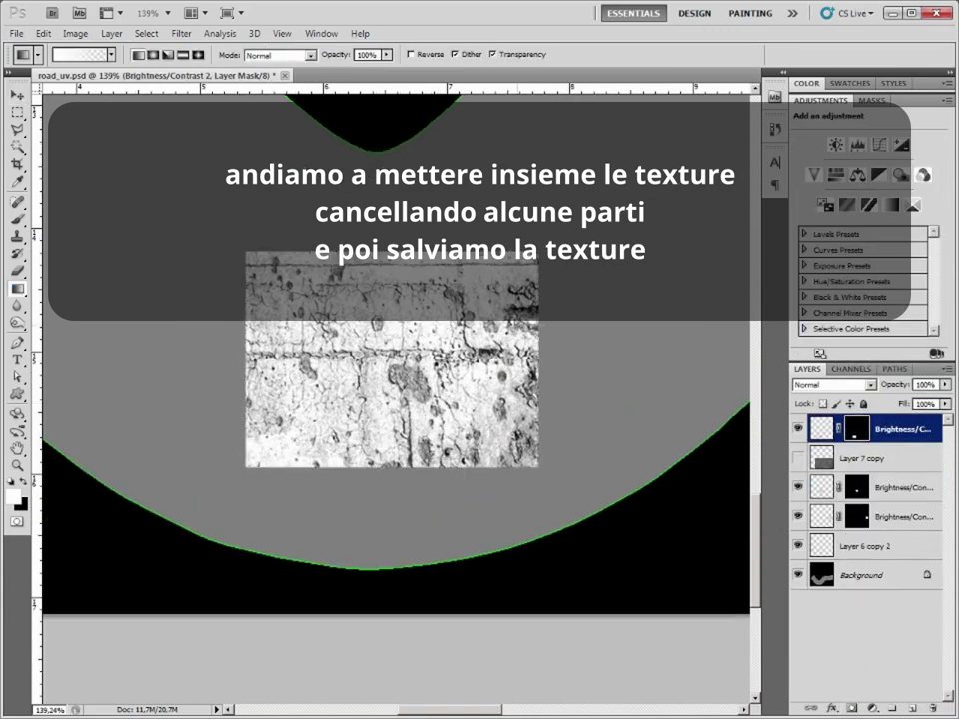
pyautogui.press('x')
pyautogui.moveTo(539, 360); pyautogui.dragTo(514, 360)
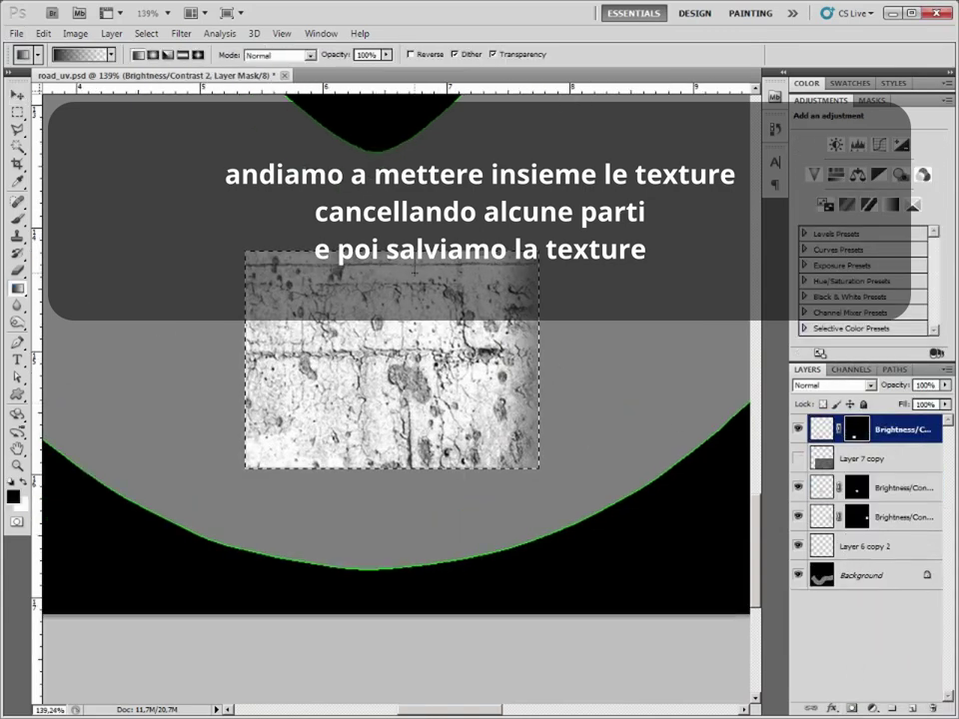
pyautogui.moveTo(399, 251); pyautogui.dragTo(399, 280)
pyautogui.moveTo(245, 379); pyautogui.dragTo(271, 379)
pyautogui.moveTo(410, 467); pyautogui.dragTo(409, 442)
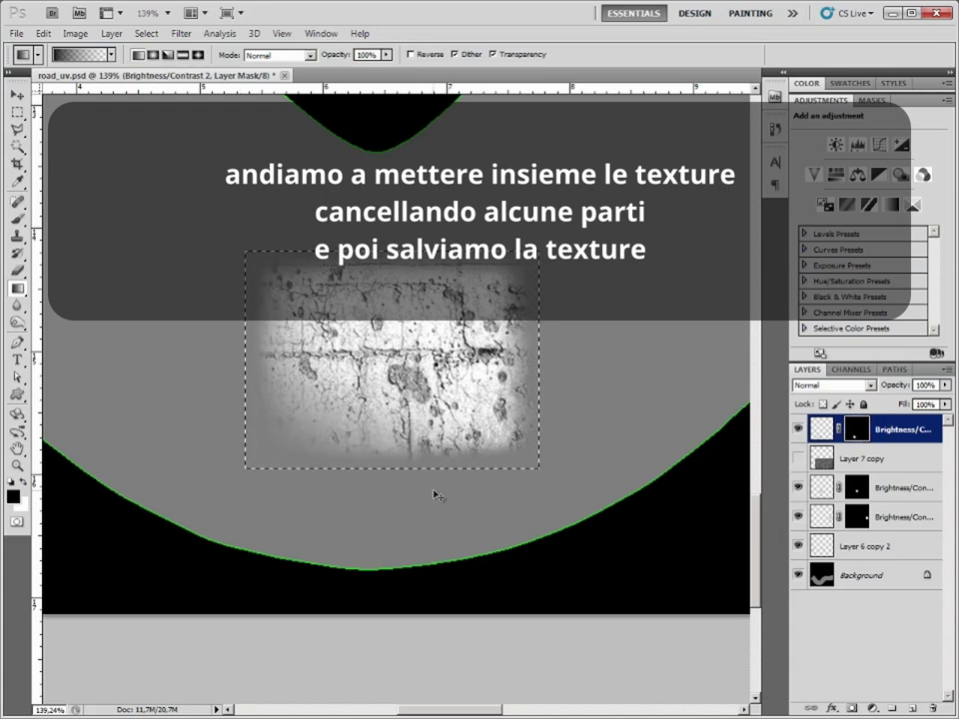
pyautogui.hotkey('ctrl', 'd')
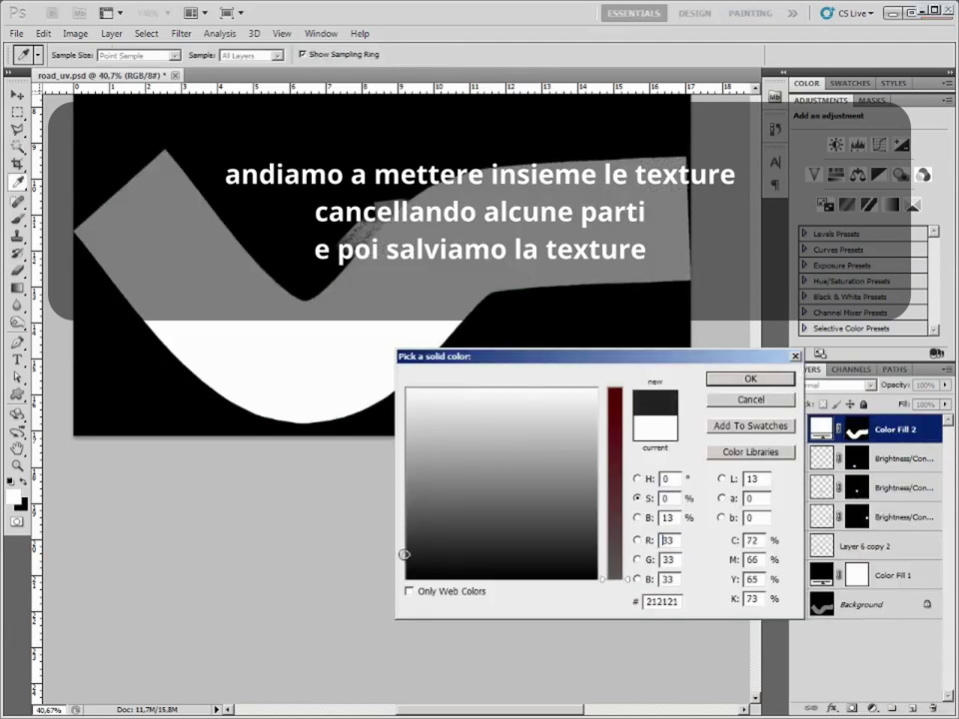
# Set Color Fill 2 to light grey and magic-wand select the road shape.
pyautogui.click(402, 560)
pyautogui.click(500, 453)
pyautogui.press('Return')
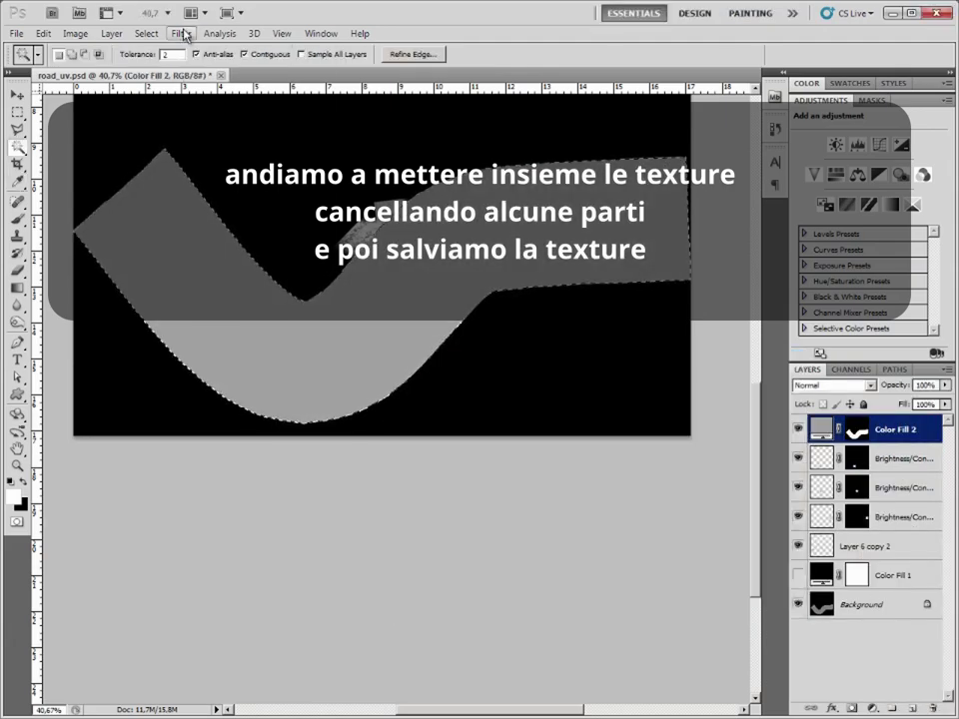
pyautogui.click(181, 32)
# Add Gaussian, monochromatic noise at about 379% to the road.
pyautogui.click(189, 197)
pyautogui.click(364, 196)
pyautogui.click(455, 433)
pyautogui.click(447, 456)
pyautogui.moveTo(499, 393); pyautogui.dragTo(571, 393)
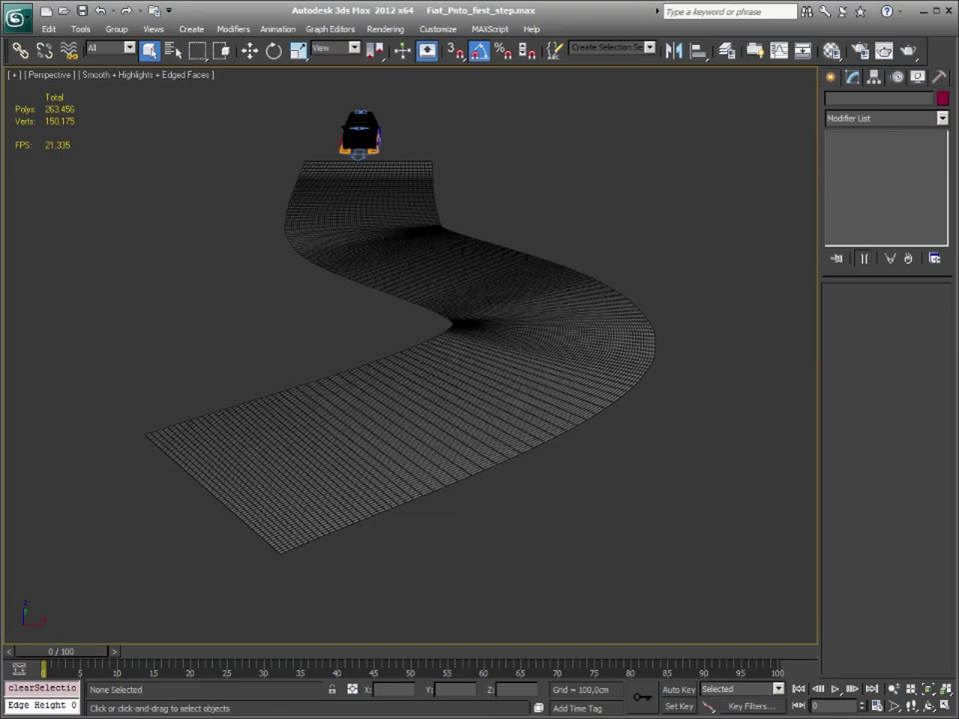
# Give the road's material 07 - Default a Bitmap diffuse map loaded from road_uv.jpg.
pyautogui.click(477, 382)
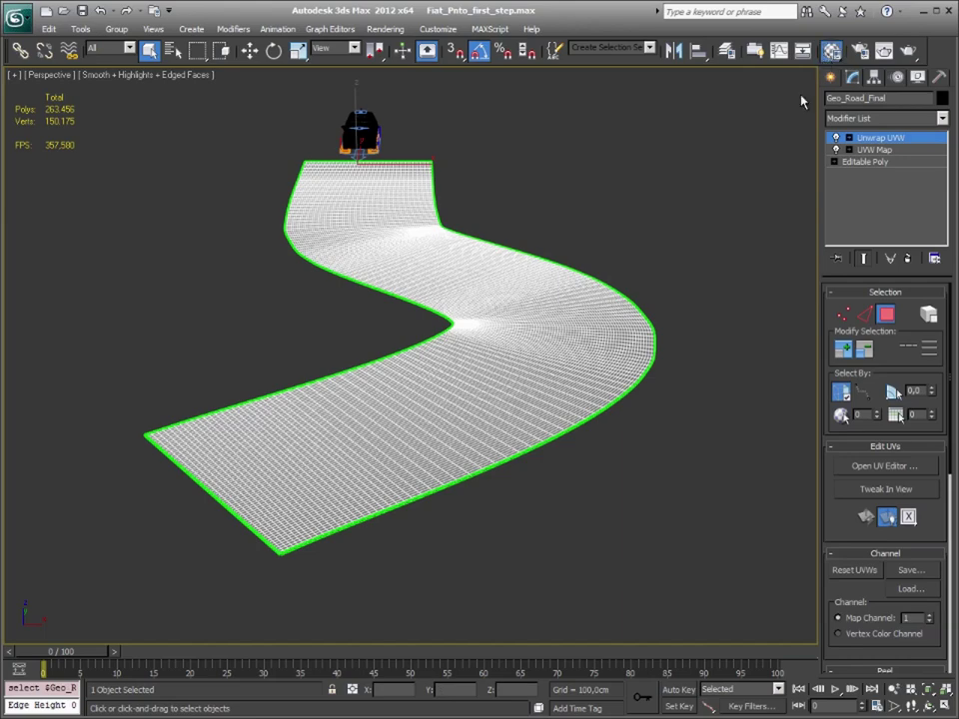
pyautogui.press('m')
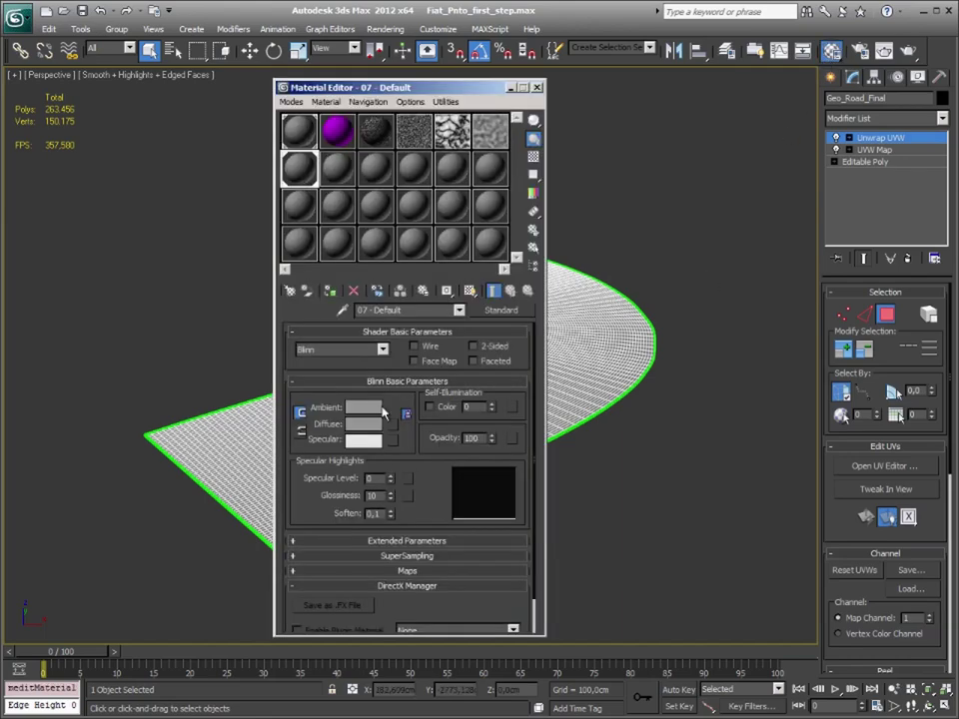
pyautogui.click(392, 426)
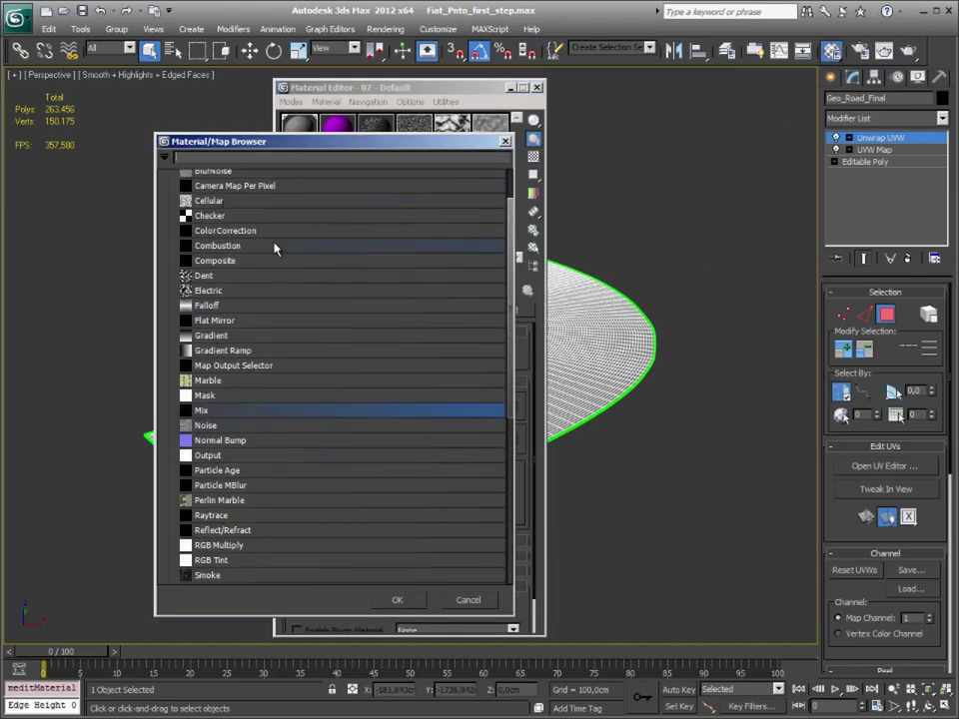
pyautogui.scroll(2, 299, 300)
pyautogui.doubleClick(225, 209)
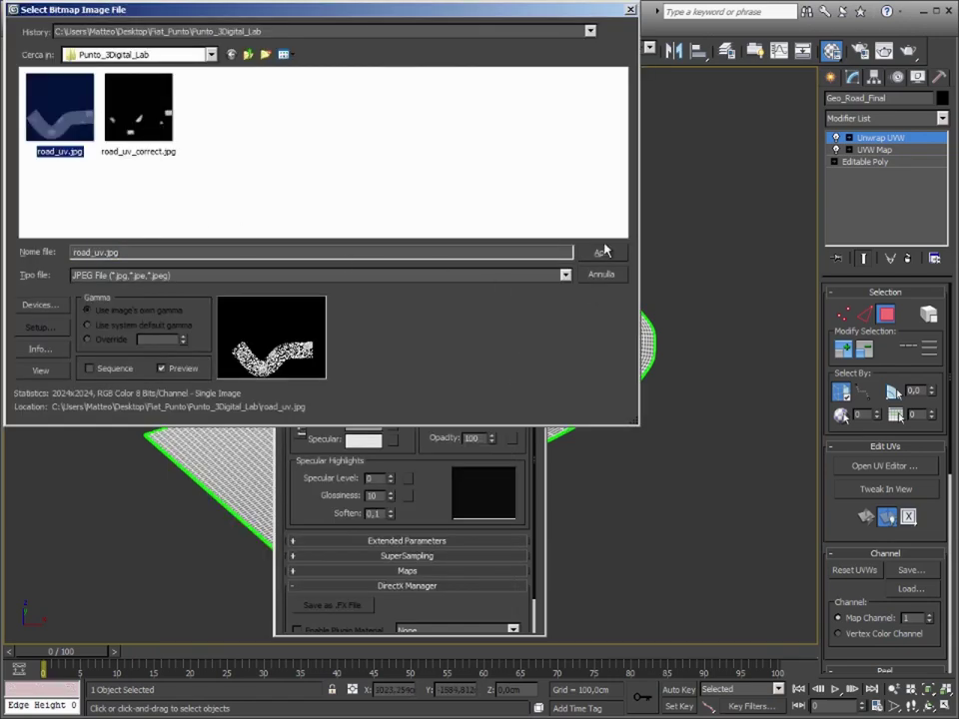
pyautogui.click(602, 252)
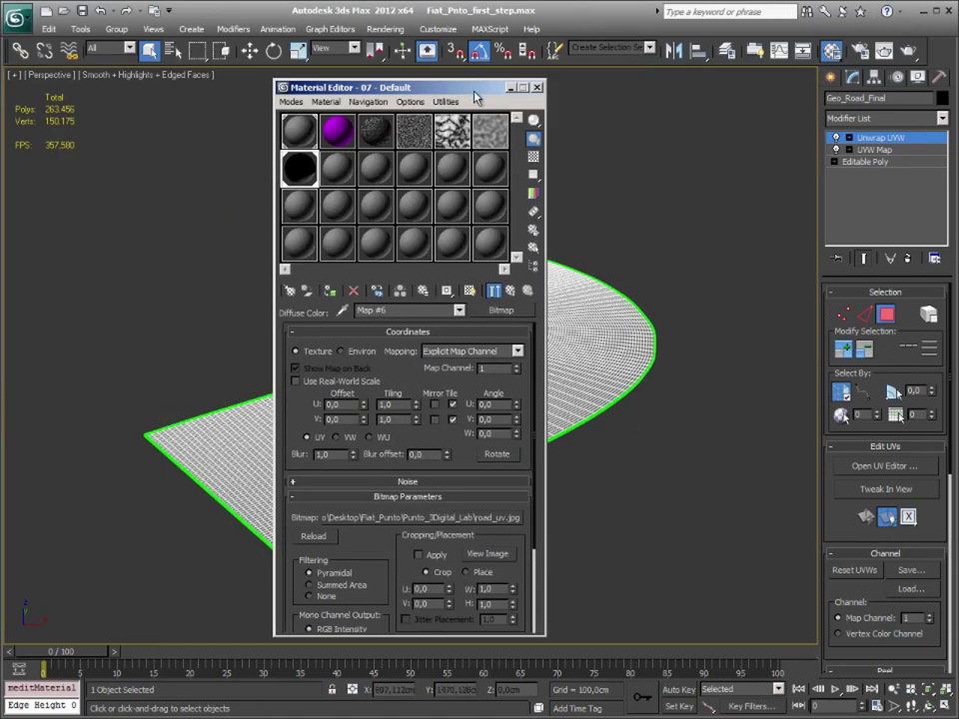
pyautogui.moveTo(476, 97); pyautogui.dragTo(231, 99)
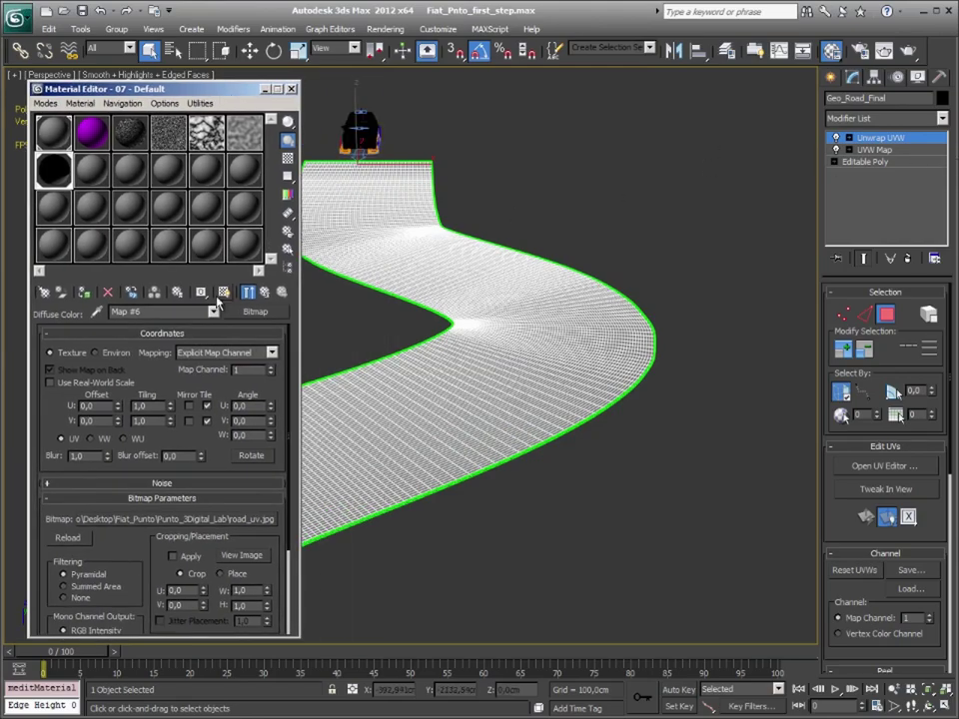
# Show the road_uv.jpg texture in the viewport, turn off Edged Faces, and orbit along the road.
pyautogui.click(223, 292)
pyautogui.keyDown('alt'); pyautogui.moveTo(479, 300); pyautogui.dragTo(519, 300, button='middle'); pyautogui.keyUp('alt')
pyautogui.scroll(3, 519, 300)
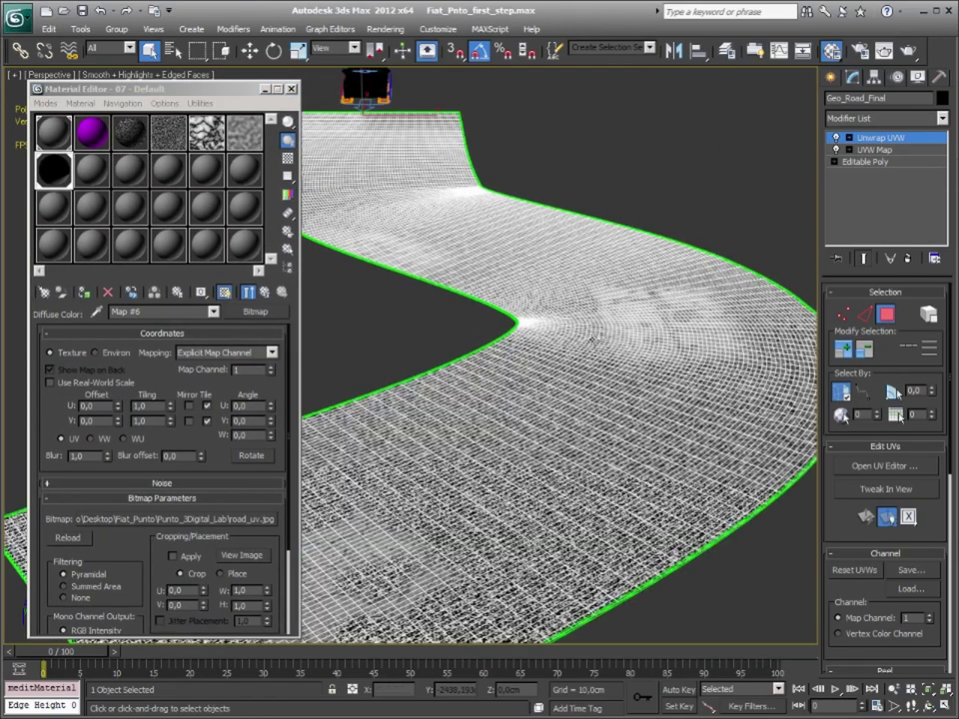
pyautogui.keyDown('alt'); pyautogui.moveTo(591, 339); pyautogui.dragTo(550, 342, button='middle'); pyautogui.keyUp('alt')
pyautogui.scroll(3, 548, 343)
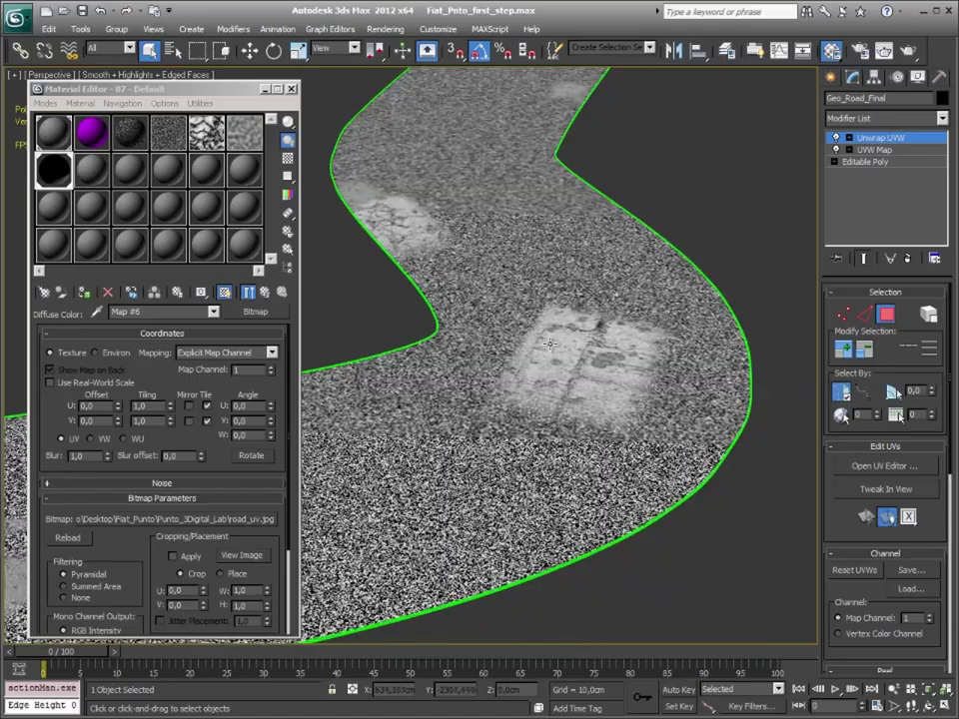
pyautogui.click(722, 256)
pyautogui.press('F4')
pyautogui.click(599, 330)
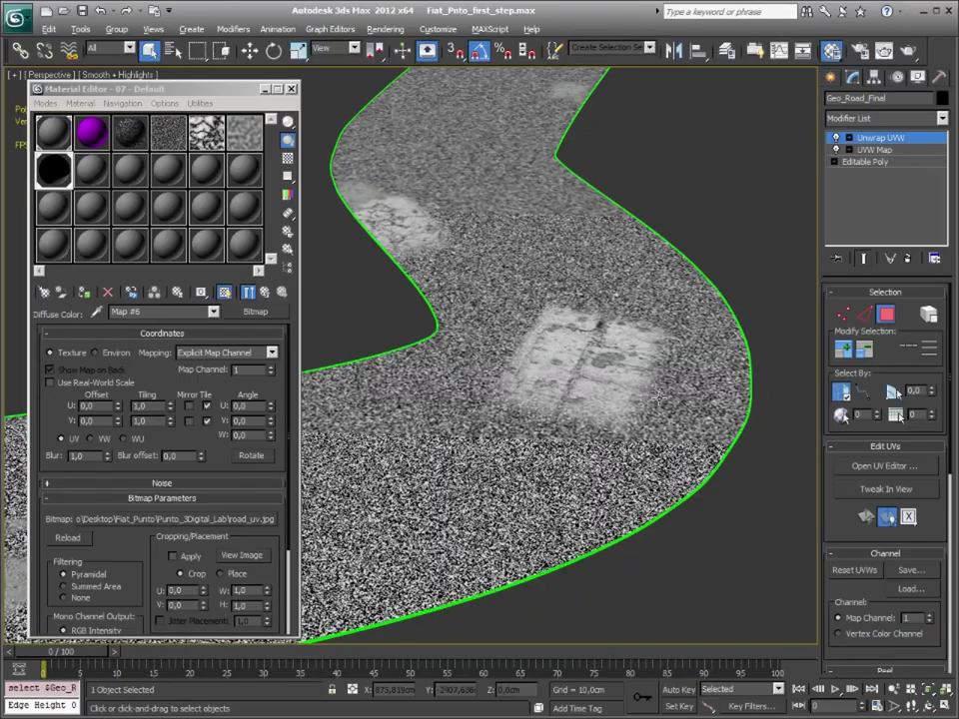
pyautogui.moveTo(599, 330)
pyautogui.keyDown('alt'); pyautogui.mouseDown(button='middle')
pyautogui.moveTo(596, 424)
pyautogui.moveTo(581, 436)
pyautogui.moveTo(614, 470)
pyautogui.moveTo(636, 347)
pyautogui.moveTo(695, 380)
pyautogui.moveTo(699, 358)
pyautogui.mouseUp(button='middle'); pyautogui.keyUp('alt')
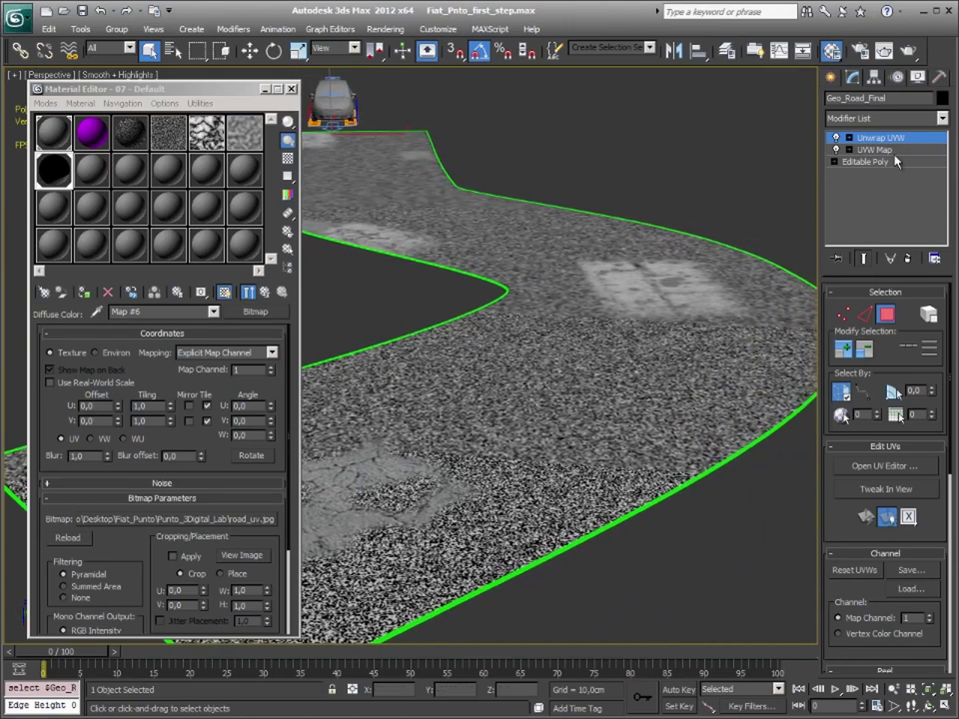
# Add a Displace modifier using the road_uv.jpg bitmap as its map, with Use Existing Mapping on.
pyautogui.click(883, 117)
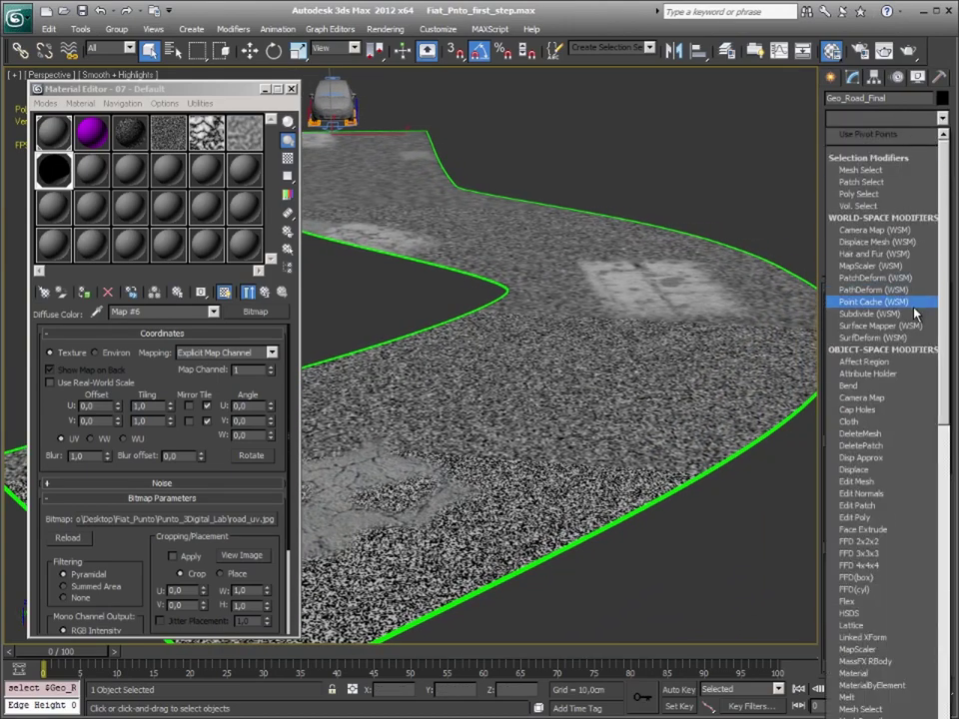
pyautogui.click(884, 471)
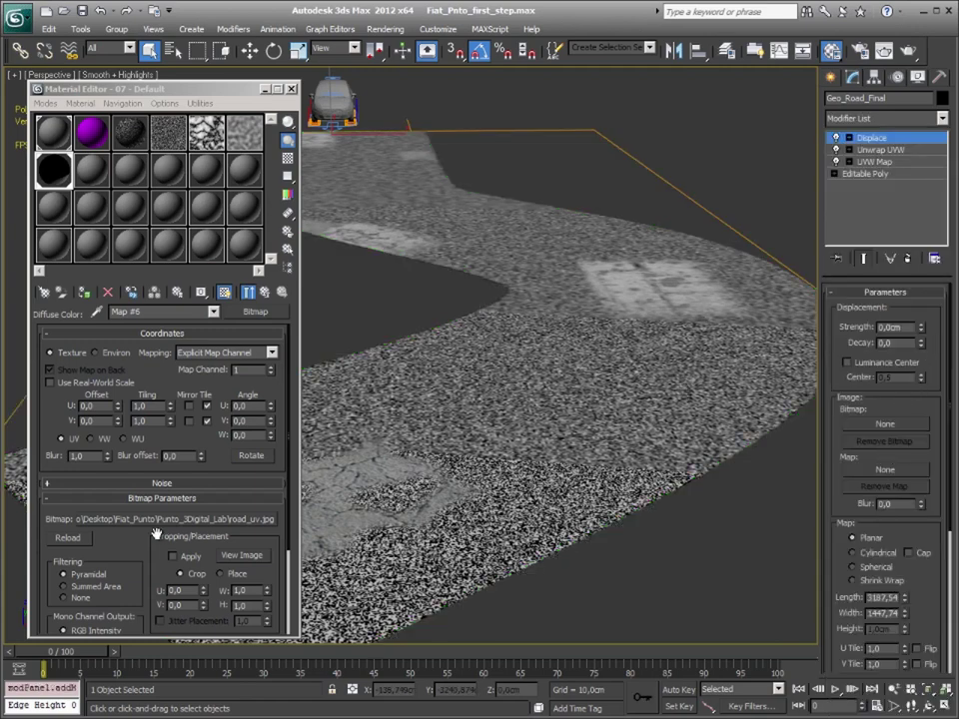
pyautogui.moveTo(195, 519); pyautogui.dragTo(913, 470)
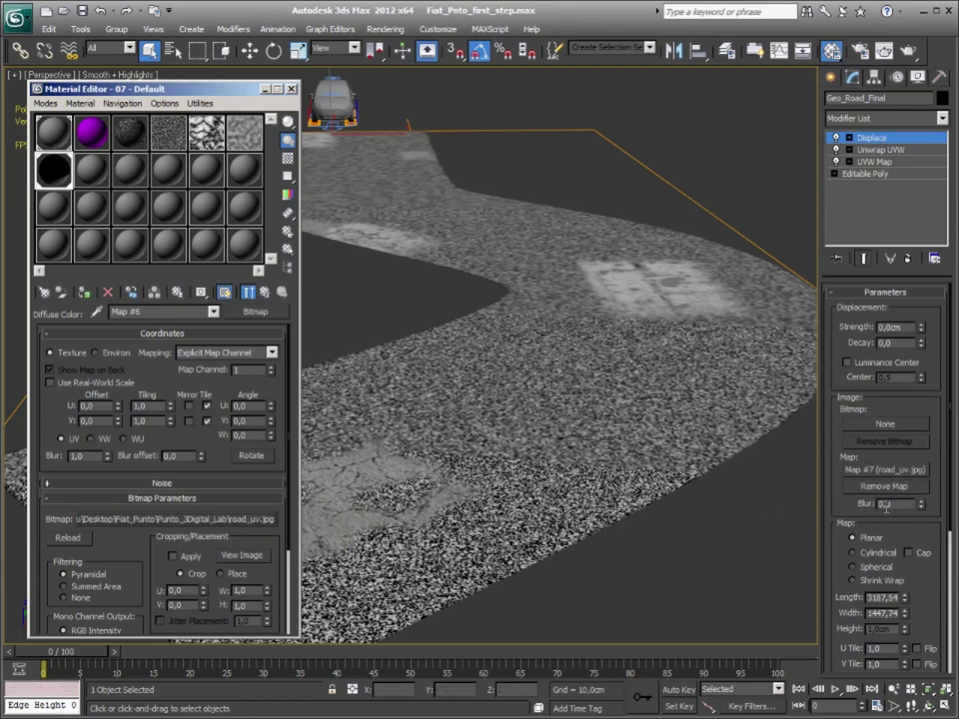
pyautogui.moveTo(921, 547); pyautogui.dragTo(915, 359)
pyautogui.click(845, 522)
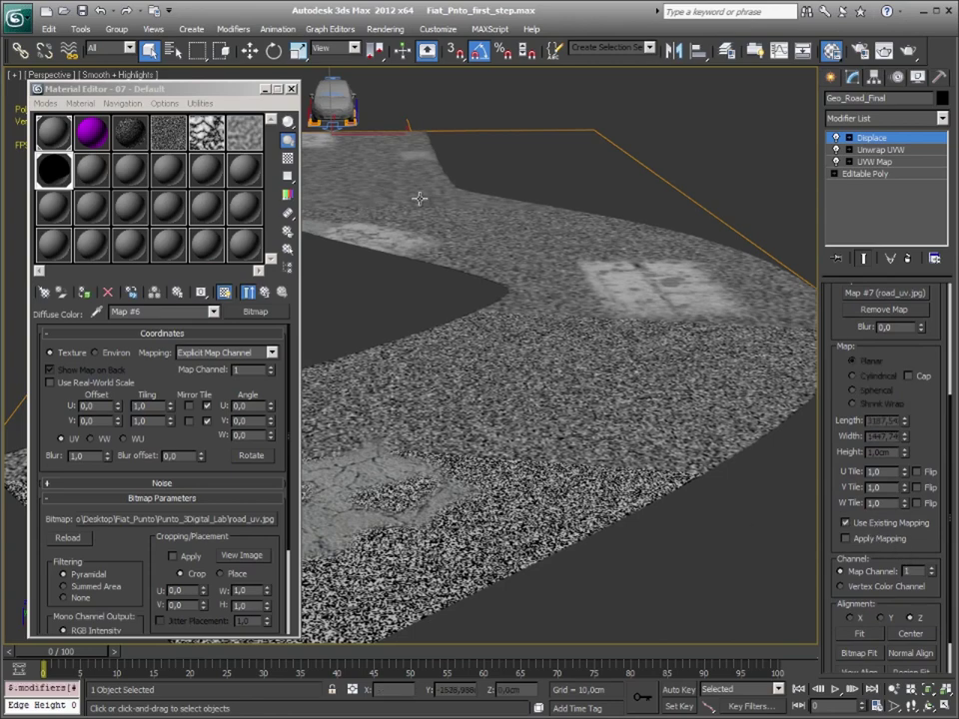
pyautogui.moveTo(491, 180)
pyautogui.keyDown('alt'); pyautogui.mouseDown(button='middle')
pyautogui.moveTo(576, 378)
pyautogui.moveTo(411, 285)
pyautogui.mouseUp(button='middle'); pyautogui.keyUp('alt')
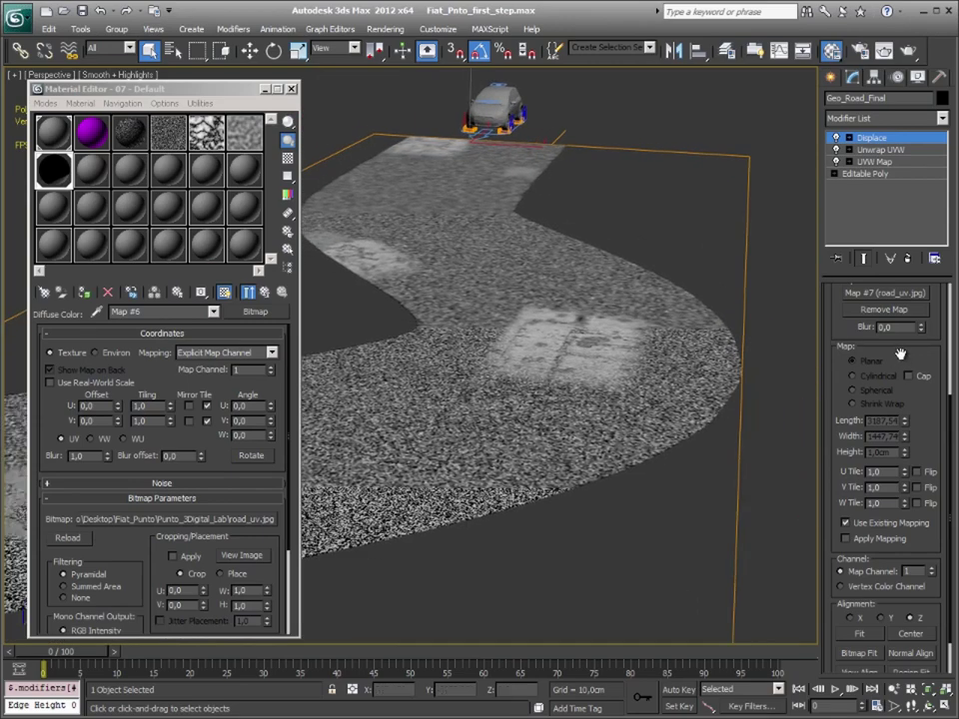
pyautogui.scroll(5, 913, 390)
pyautogui.scroll(3, 918, 394)
# Set the Displace strength to 10 cm.
pyautogui.moveTo(903, 327); pyautogui.dragTo(860, 327)
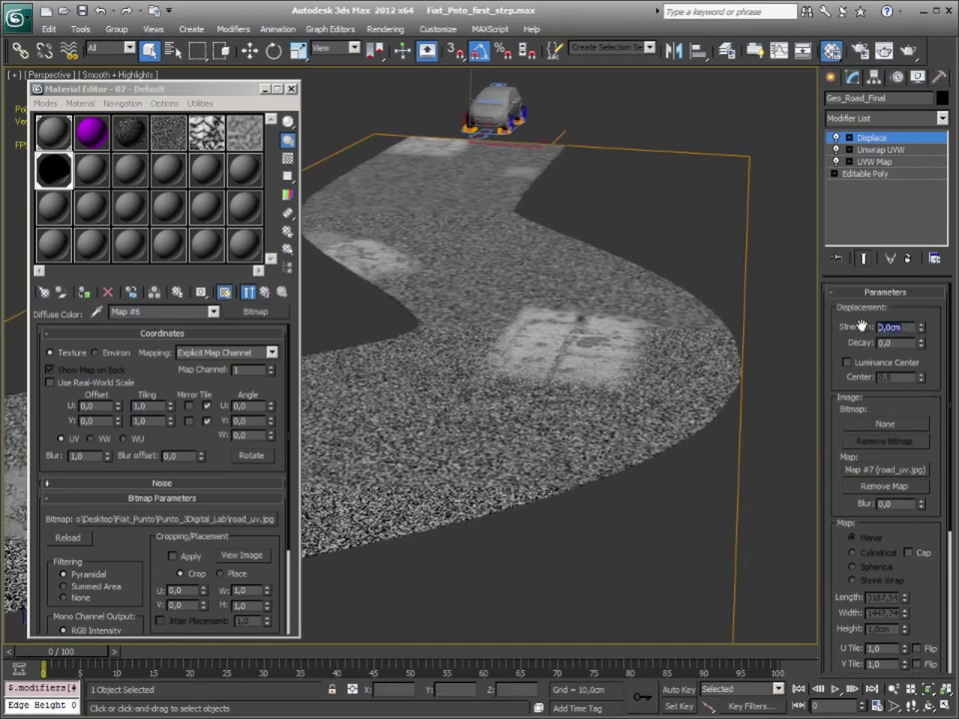
pyautogui.write('10')
pyautogui.press('Return')
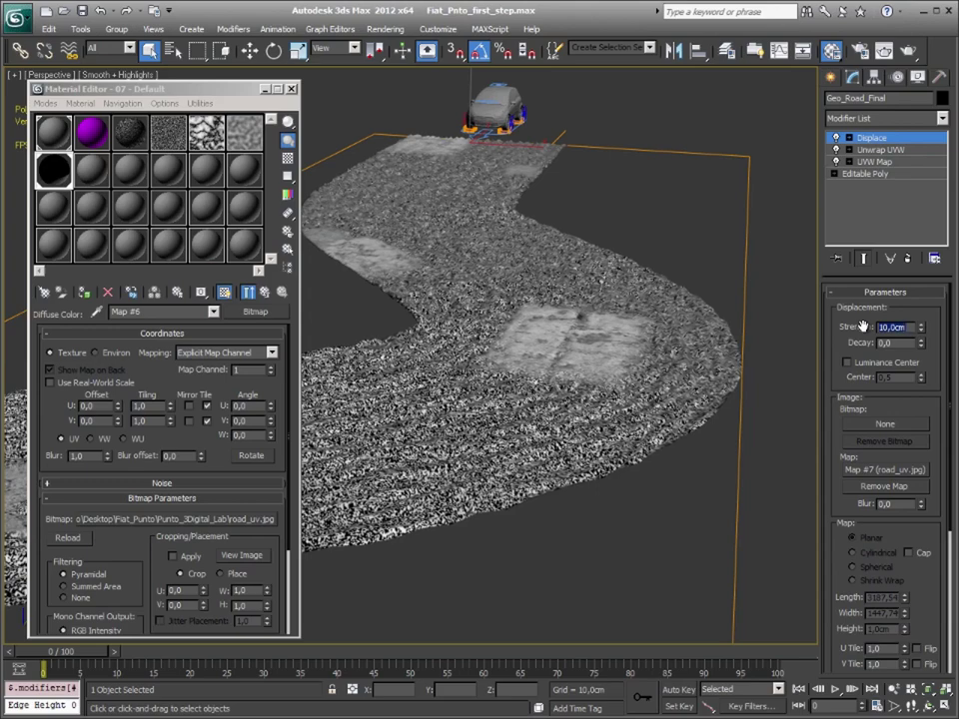
# Zoom in to inspect the bumpy road surface and turn Edged Faces back on.
pyautogui.scroll(2, 584, 405)
pyautogui.scroll(3, 584, 405)
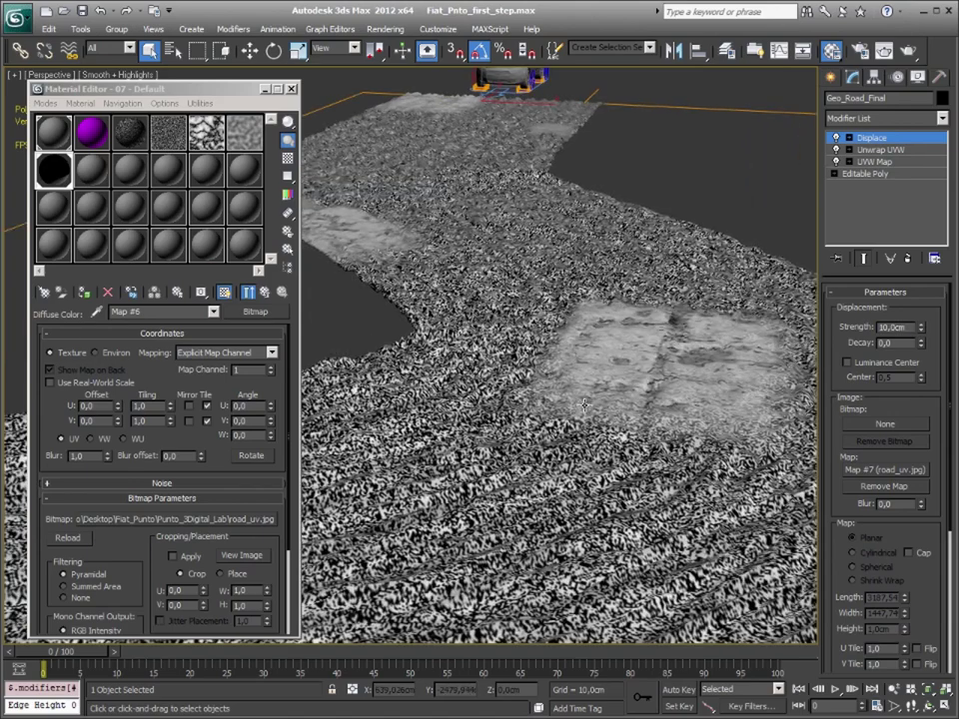
pyautogui.scroll(2, 616, 379)
pyautogui.scroll(2, 616, 379)
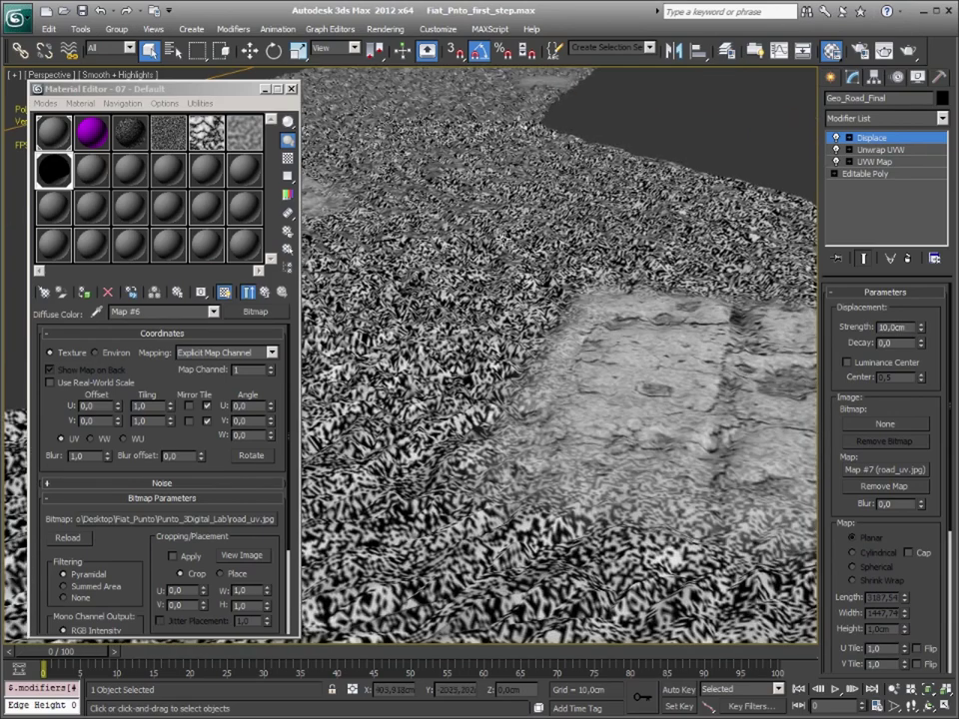
pyautogui.scroll(-2, 672, 411)
pyautogui.scroll(-2, 672, 411)
pyautogui.scroll(-3, 672, 412)
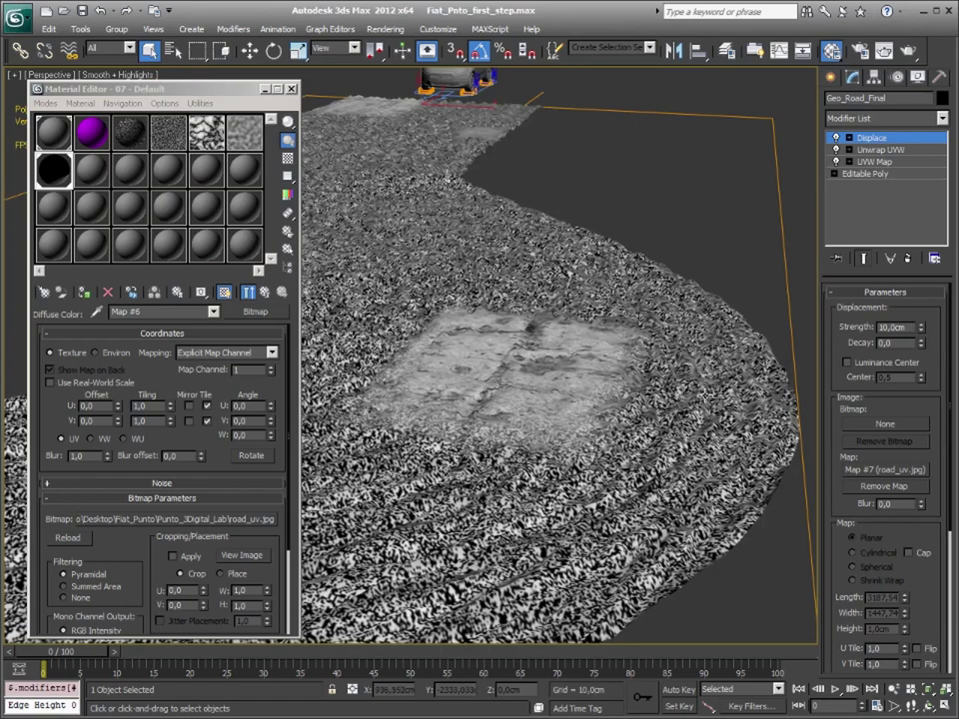
pyautogui.scroll(-2, 672, 412)
pyautogui.scroll(2, 681, 373)
pyautogui.scroll(1, 682, 374)
pyautogui.scroll(1, 681, 374)
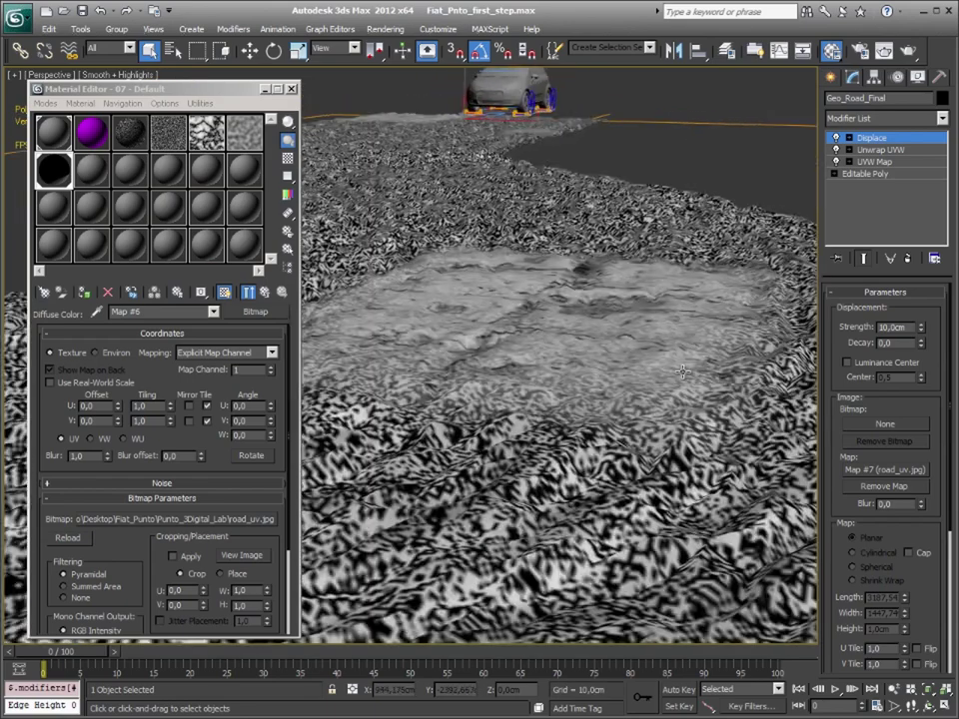
pyautogui.scroll(1, 681, 373)
pyautogui.scroll(1, 681, 373)
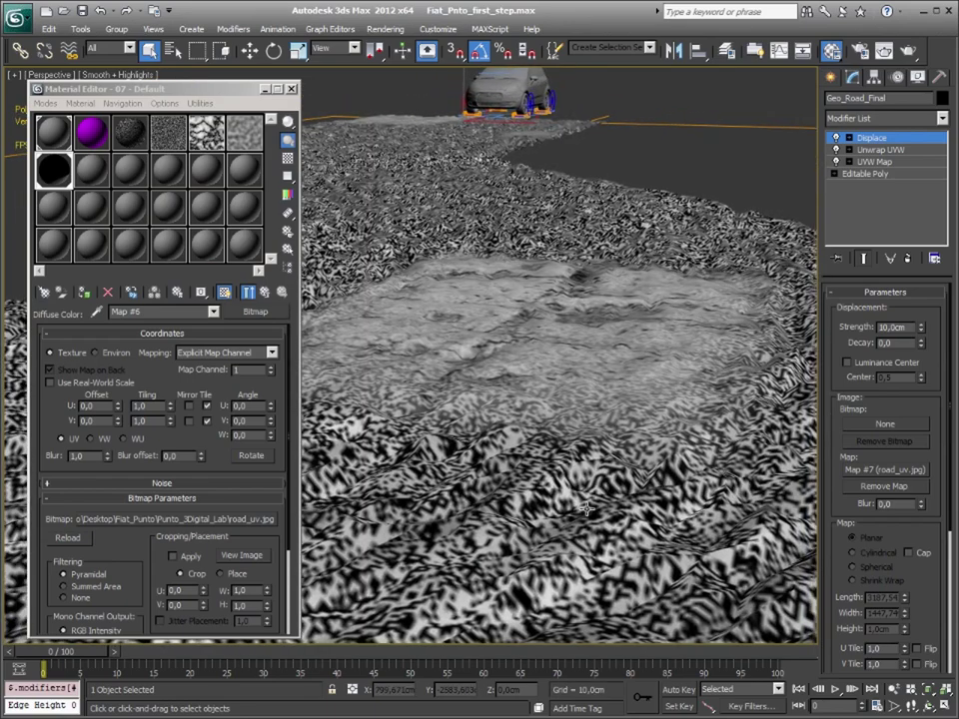
pyautogui.press('F4')
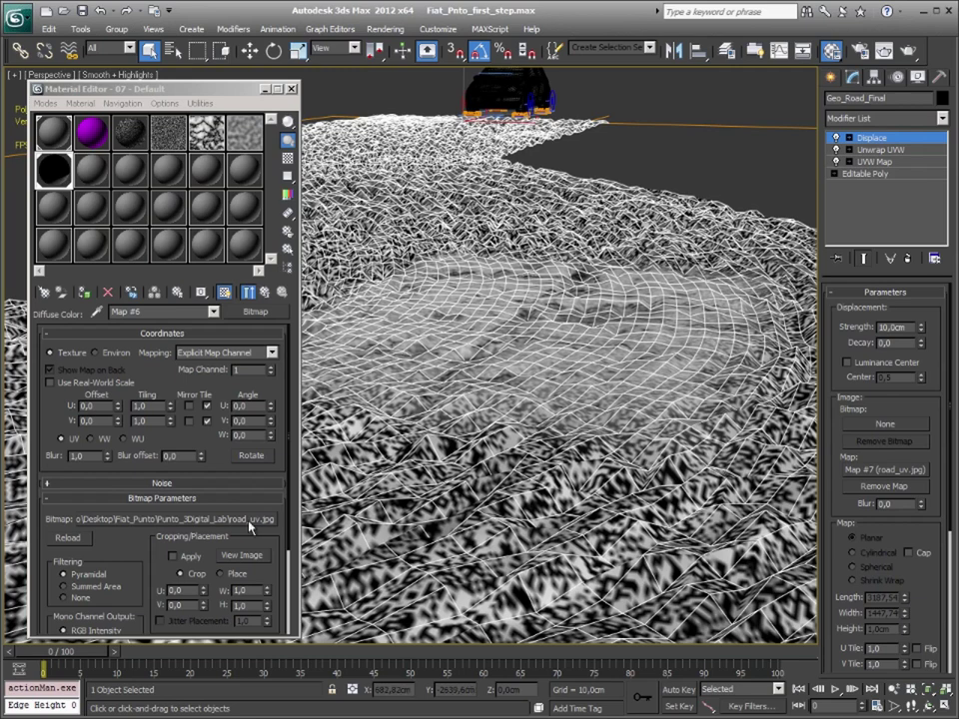
# Replace the road material's bitmap with road_uv_correct.jpg and preview the loaded image.
pyautogui.click(199, 519)
pyautogui.click(193, 245)
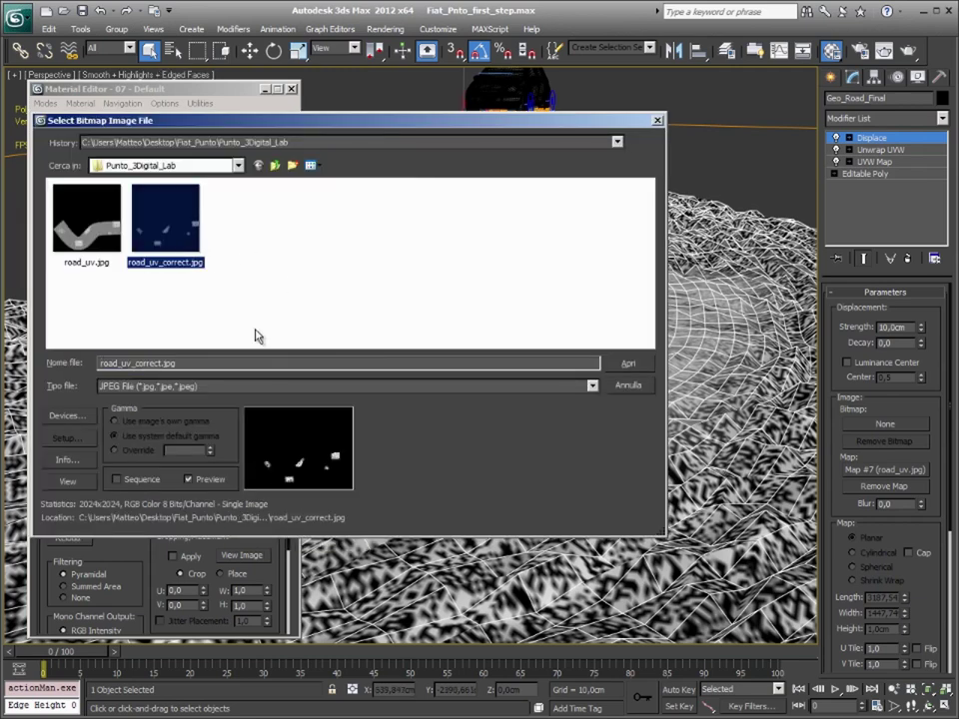
pyautogui.click(627, 363)
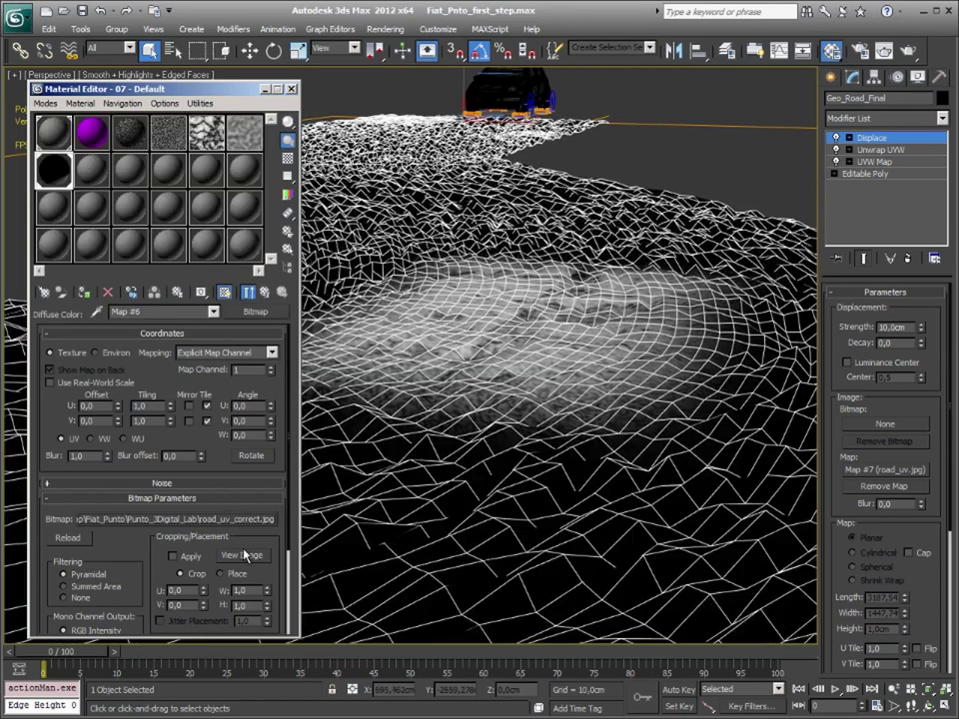
pyautogui.click(245, 557)
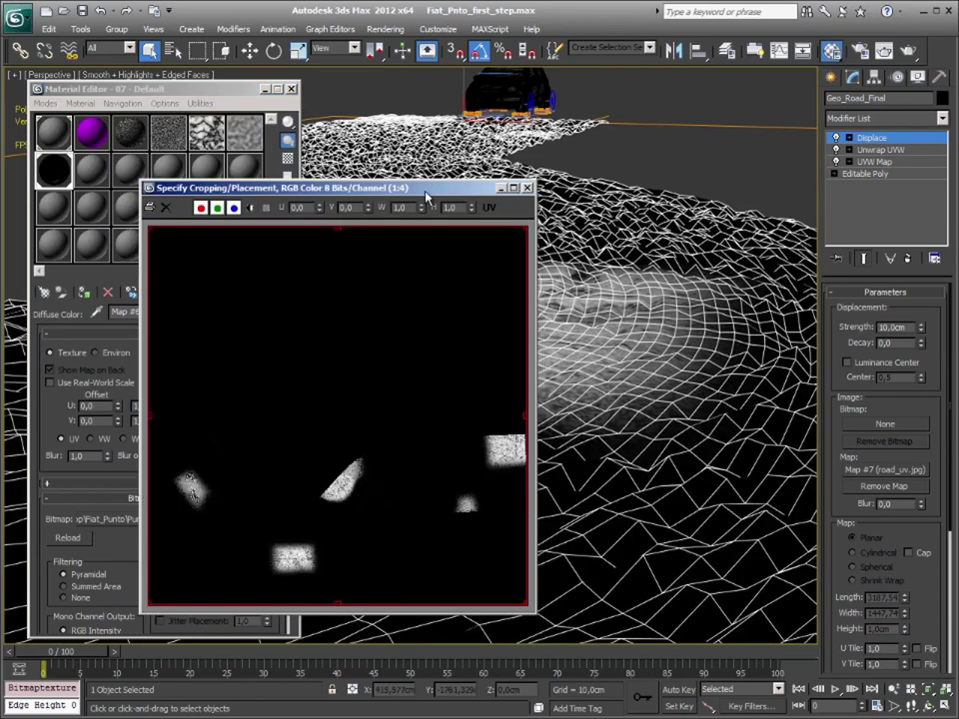
pyautogui.moveTo(427, 195); pyautogui.dragTo(464, 83)
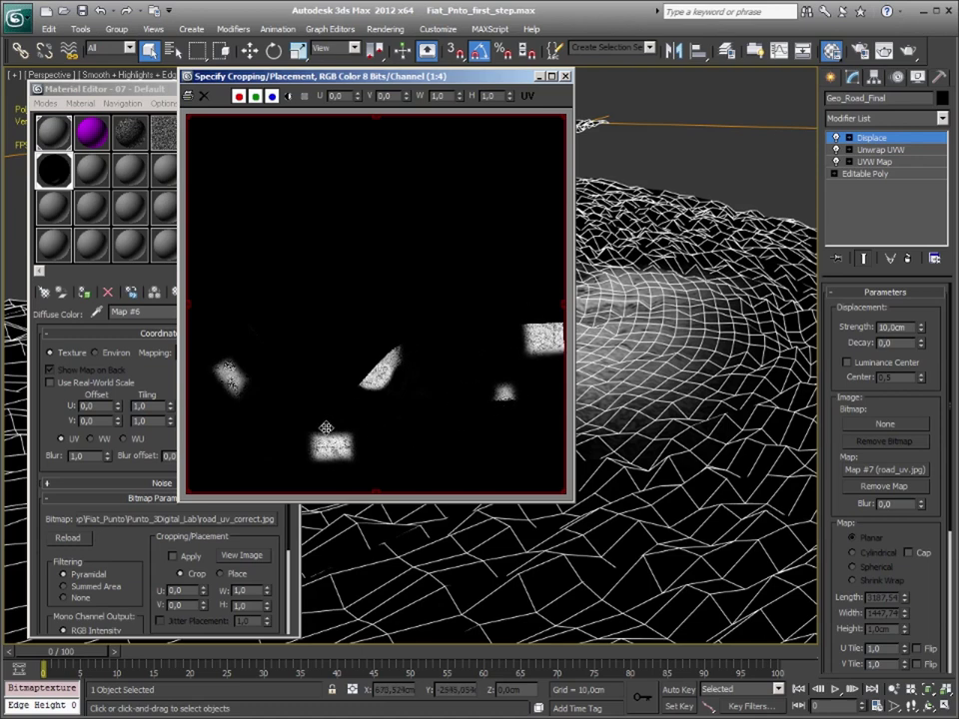
pyautogui.click(566, 77)
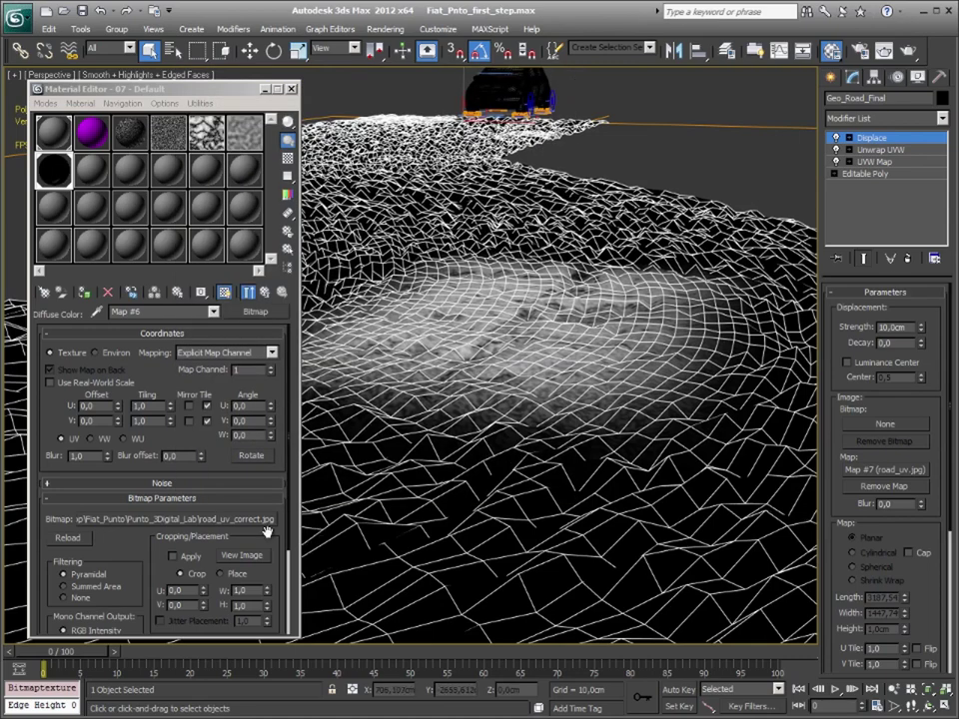
# Assign road_uv_correct.jpg to the Displace modifier's Map slot and orbit around the displaced patch.
pyautogui.click(911, 476)
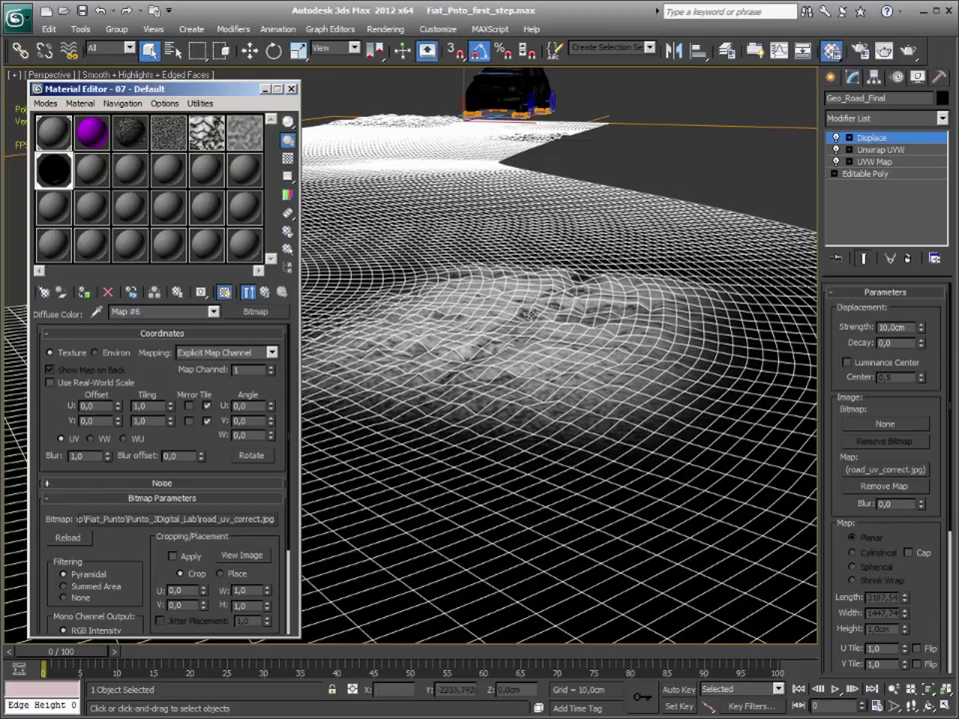
pyautogui.moveTo(531, 313)
pyautogui.keyDown('alt'); pyautogui.mouseDown(button='middle')
pyautogui.moveTo(579, 366)
pyautogui.moveTo(568, 361)
pyautogui.mouseUp(button='middle'); pyautogui.keyUp('alt')
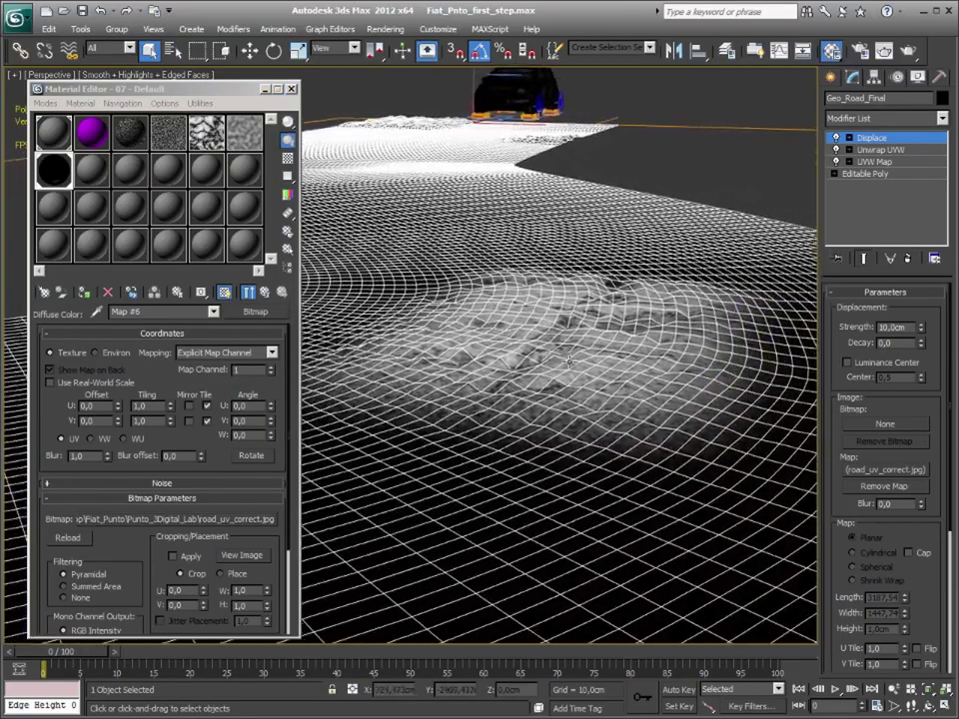
pyautogui.scroll(3, 568, 361)
pyautogui.scroll(3, 569, 349)
pyautogui.scroll(2, 570, 349)
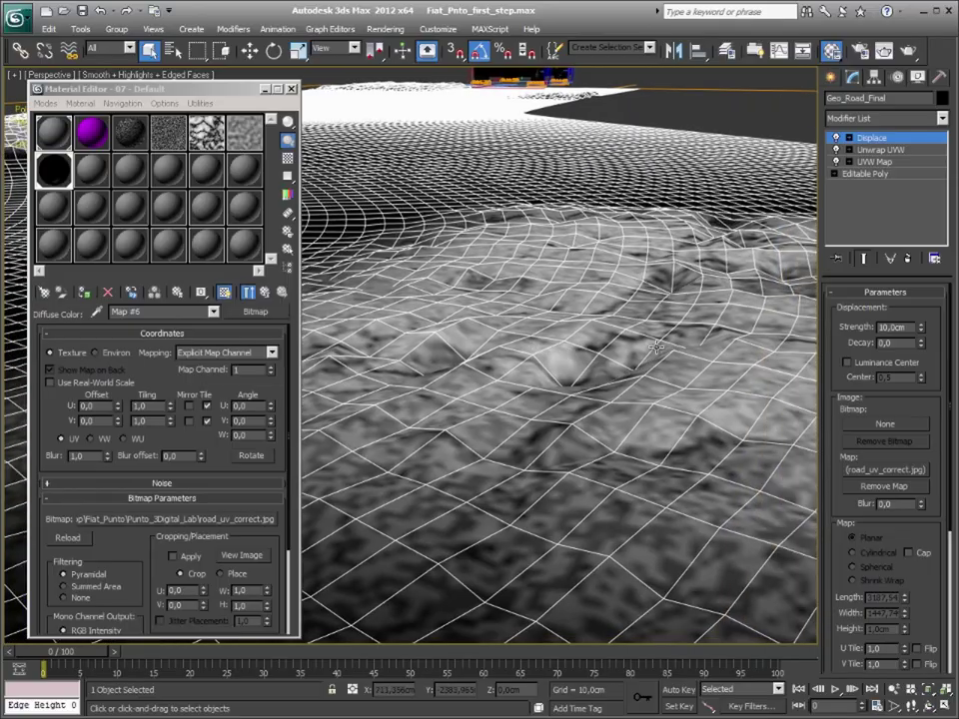
pyautogui.moveTo(656, 346)
pyautogui.keyDown('alt'); pyautogui.mouseDown(button='middle')
pyautogui.moveTo(626, 373)
pyautogui.moveTo(523, 386)
pyautogui.moveTo(494, 217)
pyautogui.mouseUp(button='middle'); pyautogui.keyUp('alt')
pyautogui.moveTo(596, 244)
pyautogui.keyDown('alt'); pyautogui.mouseDown(button='middle')
pyautogui.moveTo(642, 280)
pyautogui.moveTo(428, 206)
pyautogui.moveTo(556, 348)
pyautogui.moveTo(523, 341)
pyautogui.mouseUp(button='middle'); pyautogui.keyUp('alt')
# Zoom and pan across the road grid, then begin editing the displacement strength.
pyautogui.scroll(-5, 410, 339)
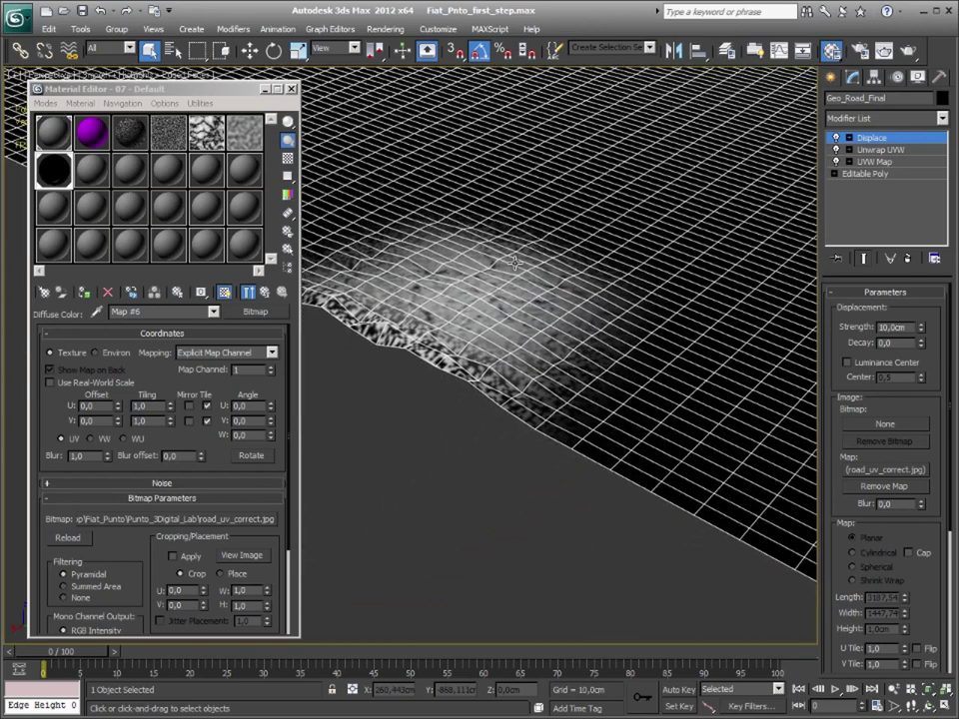
pyautogui.scroll(-5, 414, 336)
pyautogui.scroll(-3, 424, 329)
pyautogui.scroll(-3, 434, 323)
pyautogui.scroll(5, 434, 323)
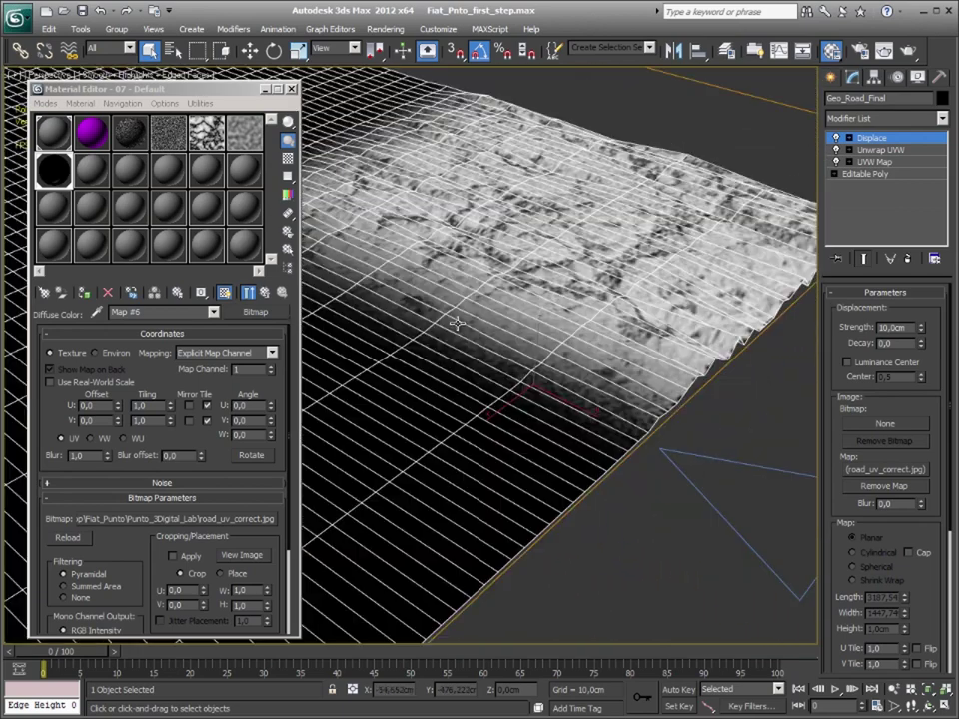
pyautogui.scroll(-5, 560, 299)
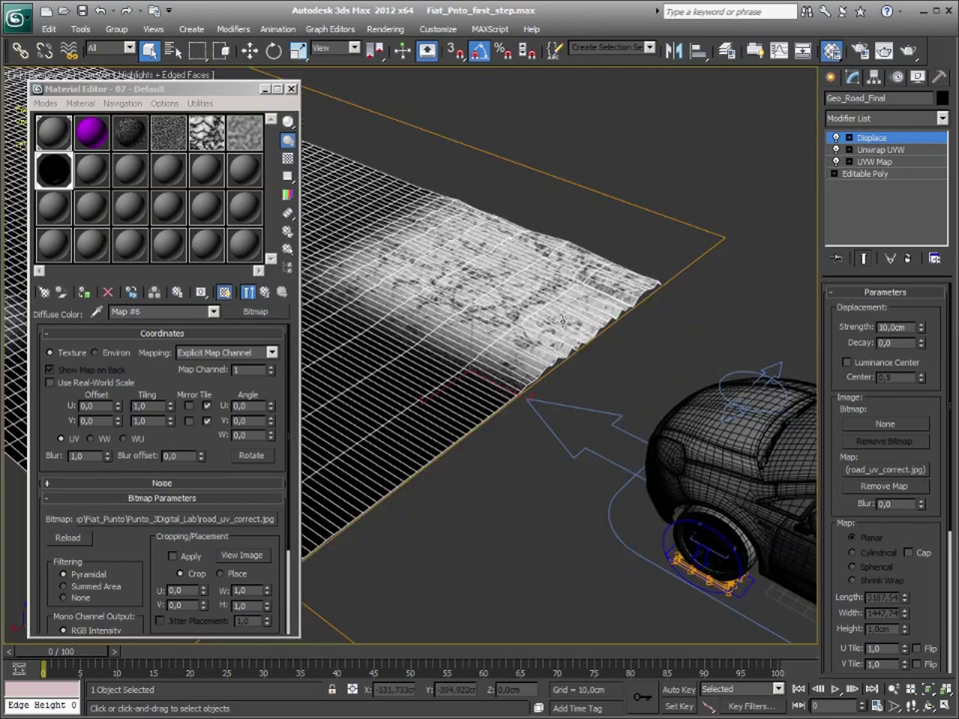
pyautogui.scroll(4, 429, 378)
pyautogui.moveTo(566, 403); pyautogui.dragTo(567, 403, button='middle')
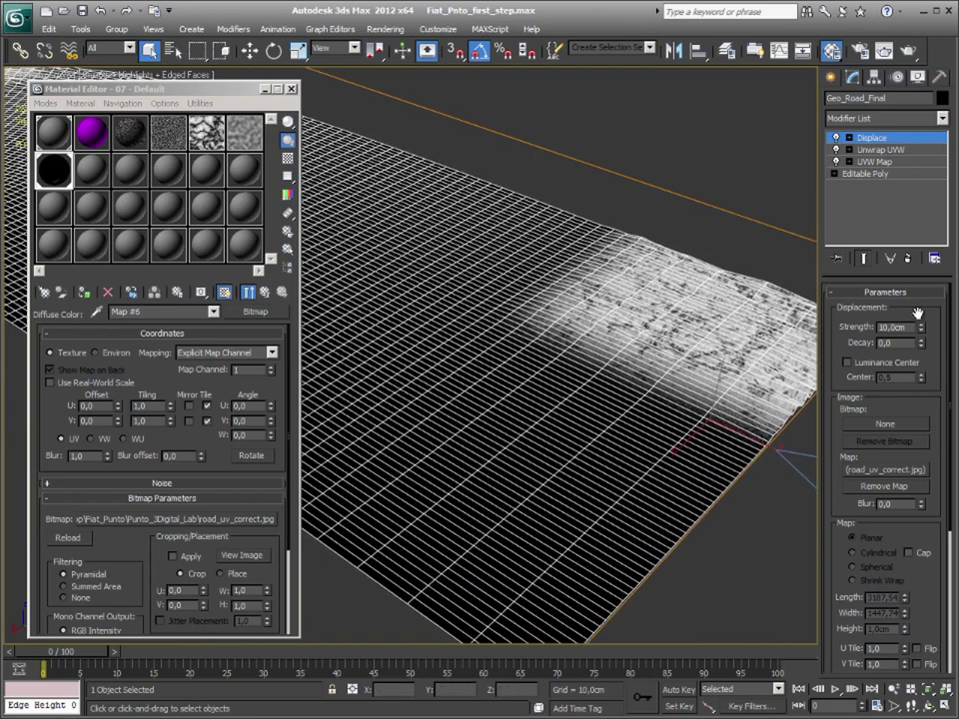
pyautogui.click(883, 327)
pyautogui.write('2')
# Set the displacement strength to 2 cm and look over the road surface.
pyautogui.press('Return')
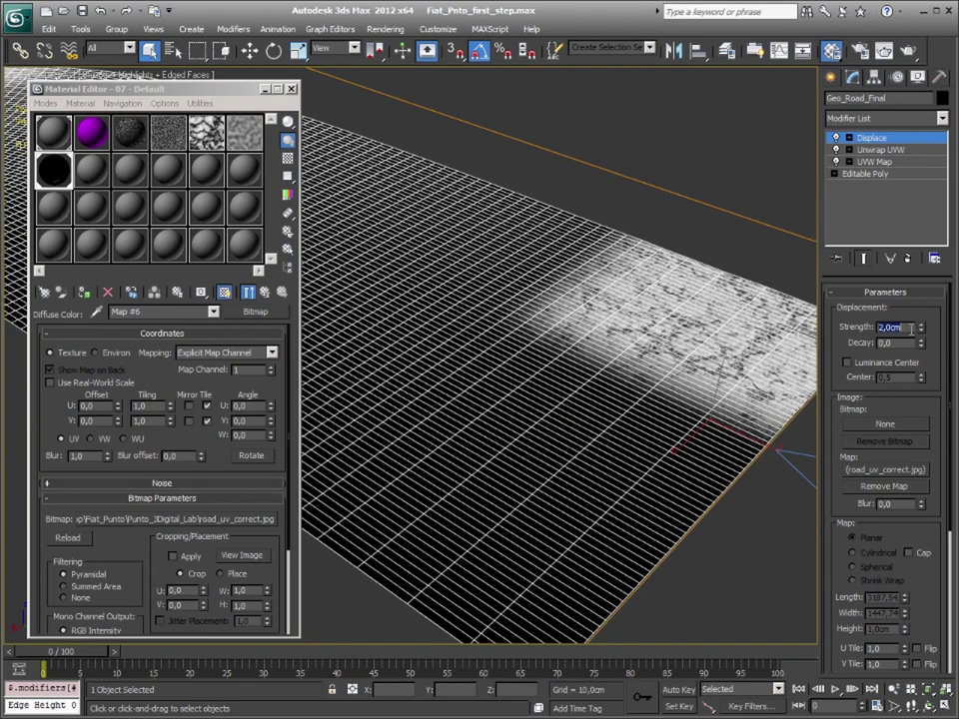
pyautogui.scroll(2, 638, 285)
pyautogui.scroll(2, 639, 285)
pyautogui.scroll(2, 638, 285)
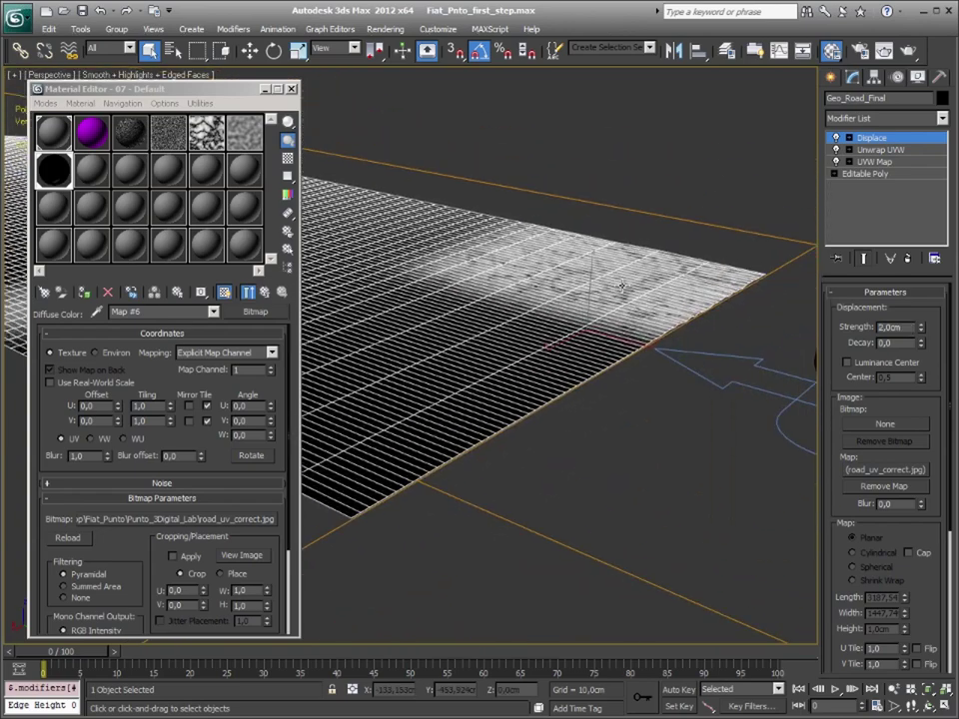
pyautogui.scroll(3, 638, 284)
pyautogui.scroll(-3, 638, 284)
pyautogui.scroll(2, 671, 250)
pyautogui.scroll(2, 588, 281)
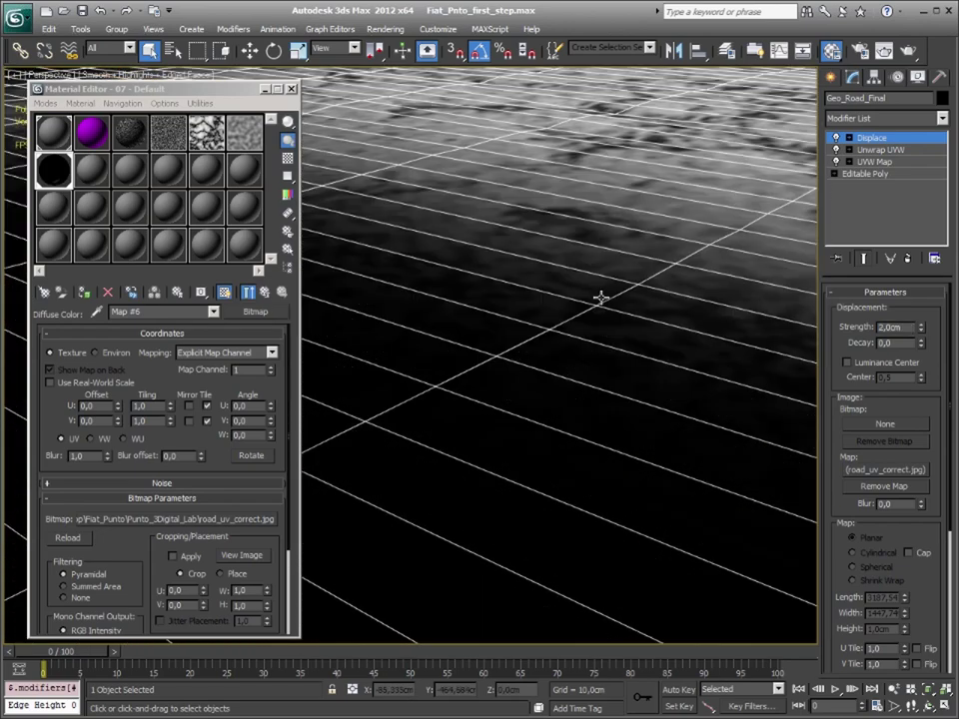
pyautogui.moveTo(601, 298)
pyautogui.mouseDown(button='middle')
pyautogui.moveTo(468, 317)
pyautogui.moveTo(517, 331)
pyautogui.mouseUp(button='middle')
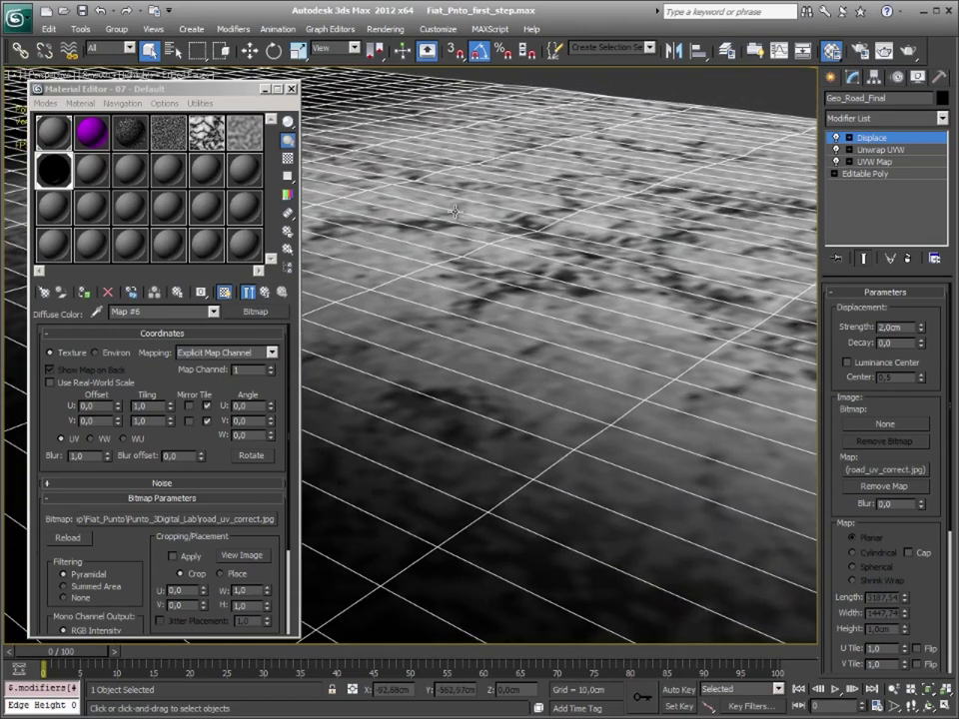
# Change the displacement strength to -10 cm and inspect the dipping patch up close.
pyautogui.click(889, 327)
pyautogui.write('-10')
pyautogui.press('Return')
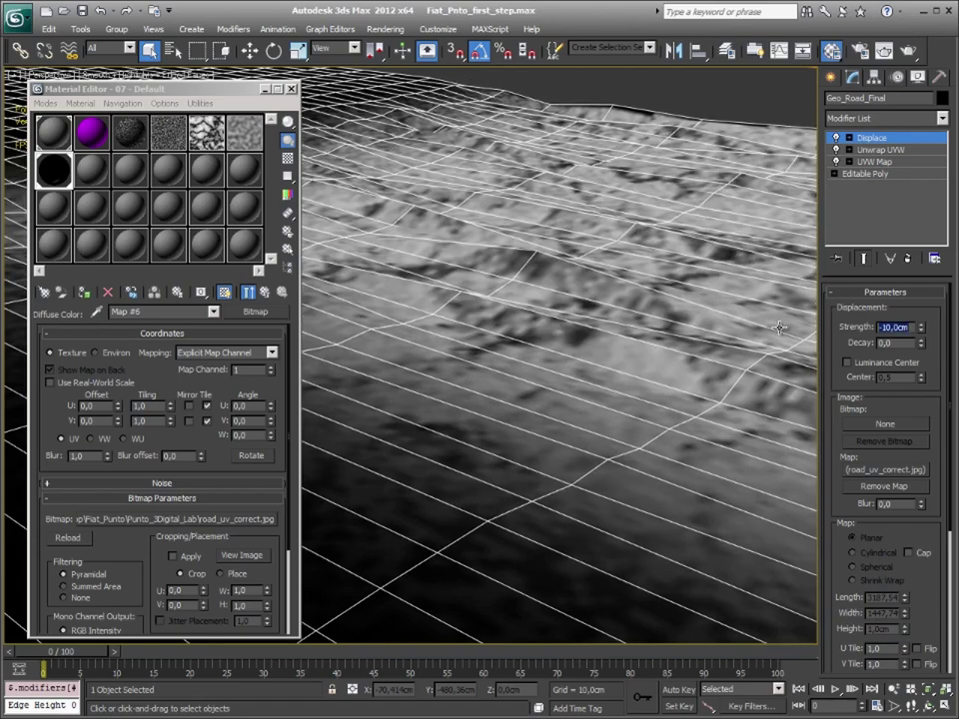
pyautogui.moveTo(517, 213)
pyautogui.keyDown('alt'); pyautogui.mouseDown(button='middle')
pyautogui.moveTo(533, 225)
pyautogui.moveTo(676, 250)
pyautogui.moveTo(578, 263)
pyautogui.moveTo(469, 252)
pyautogui.moveTo(565, 251)
pyautogui.mouseUp(button='middle'); pyautogui.keyUp('alt')
pyautogui.scroll(-5, 544, 200)
pyautogui.scroll(-3, 578, 264)
pyautogui.scroll(3, 552, 184)
pyautogui.moveTo(552, 183); pyautogui.dragTo(536, 352, button='middle')
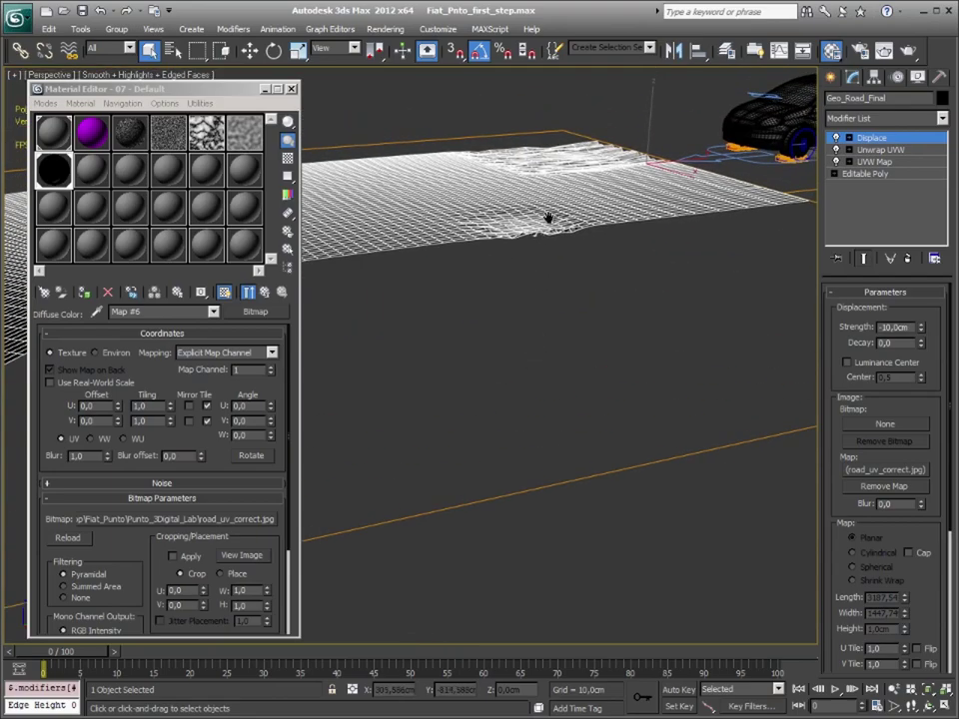
pyautogui.moveTo(551, 216); pyautogui.dragTo(466, 468, button='middle')
pyautogui.scroll(3, 467, 468)
pyautogui.scroll(3, 579, 483)
pyautogui.write('1')
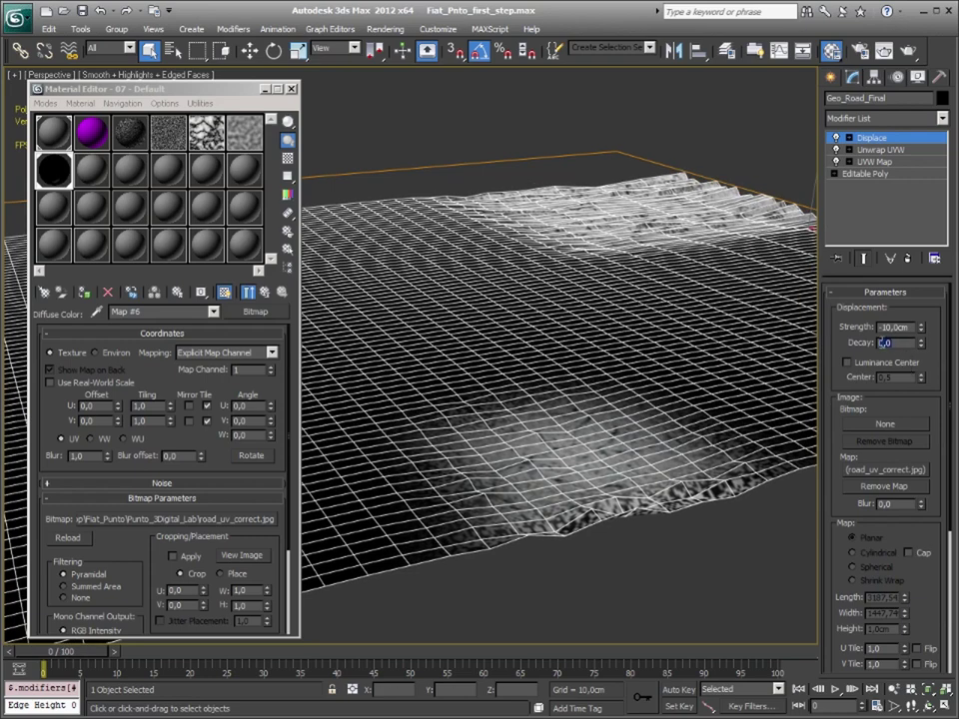
# Try a displacement decay of 2,0, then reset decay to 0 and orbit the patch.
pyautogui.press('Return')
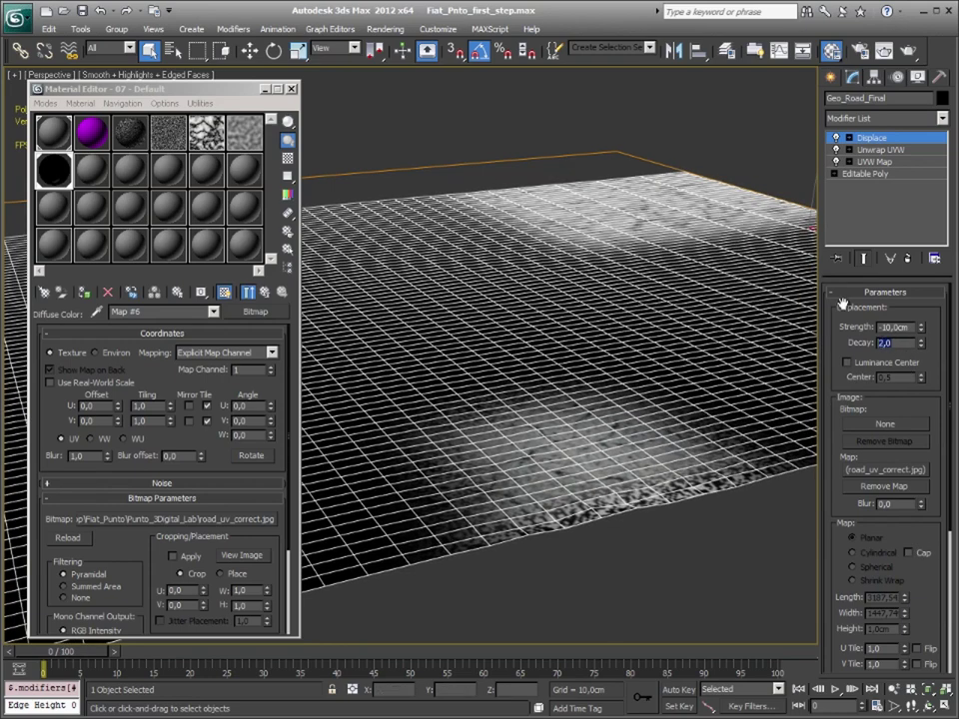
pyautogui.moveTo(921, 347)
pyautogui.mouseDown()
pyautogui.moveTo(926, 372)
pyautogui.moveTo(922, 346)
pyautogui.mouseUp()
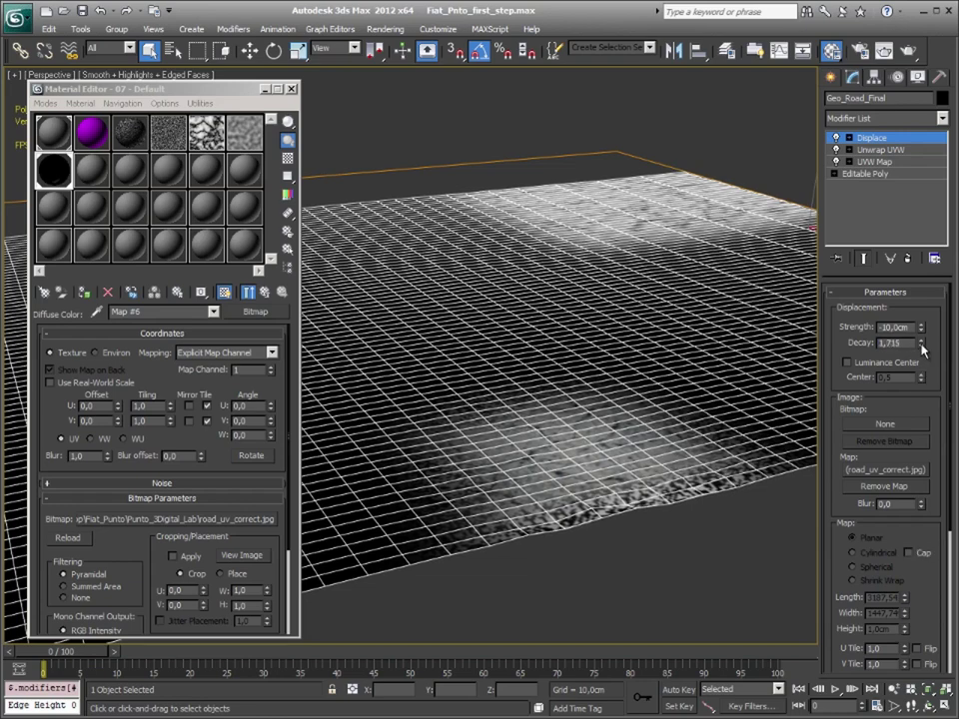
pyautogui.rightClick(921, 344)
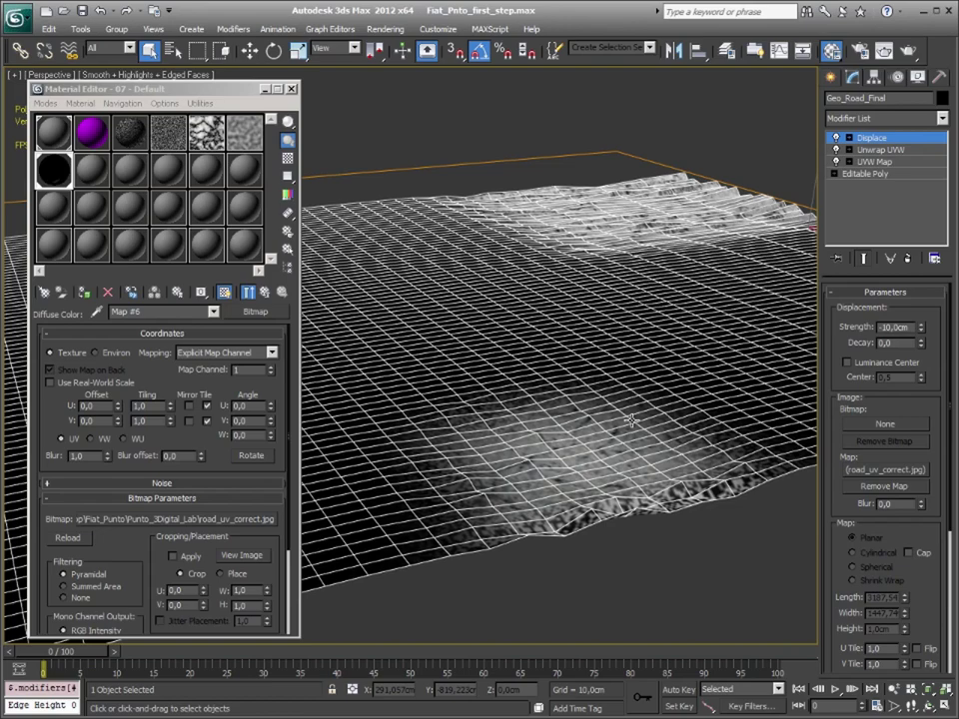
pyautogui.keyDown('alt'); pyautogui.moveTo(631, 420); pyautogui.dragTo(579, 400, button='middle'); pyautogui.keyUp('alt')
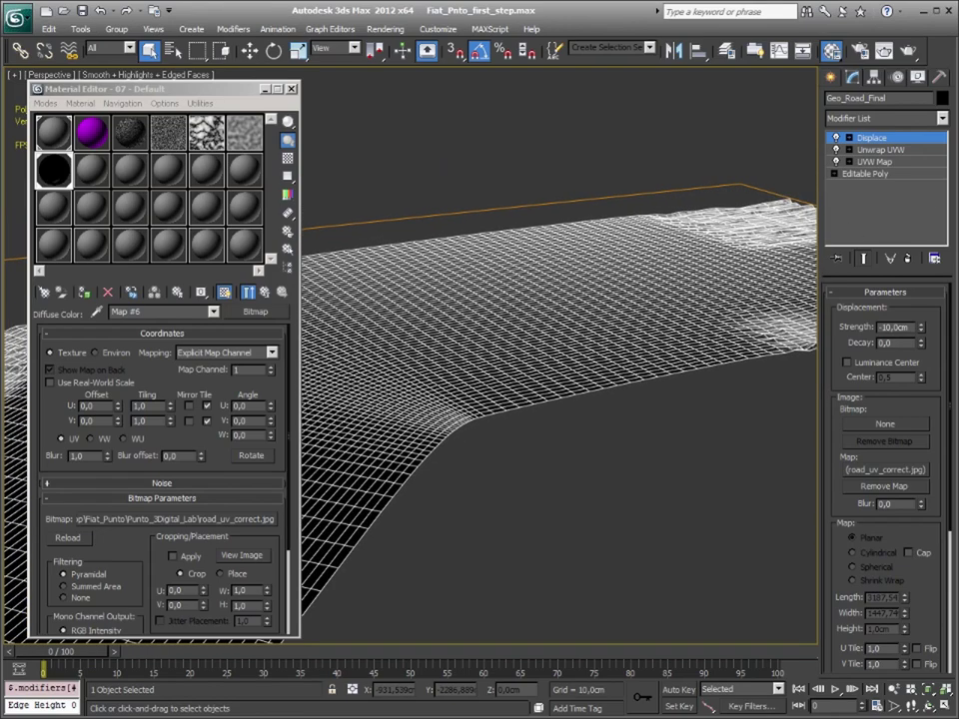
pyautogui.scroll(8, 352, 398)
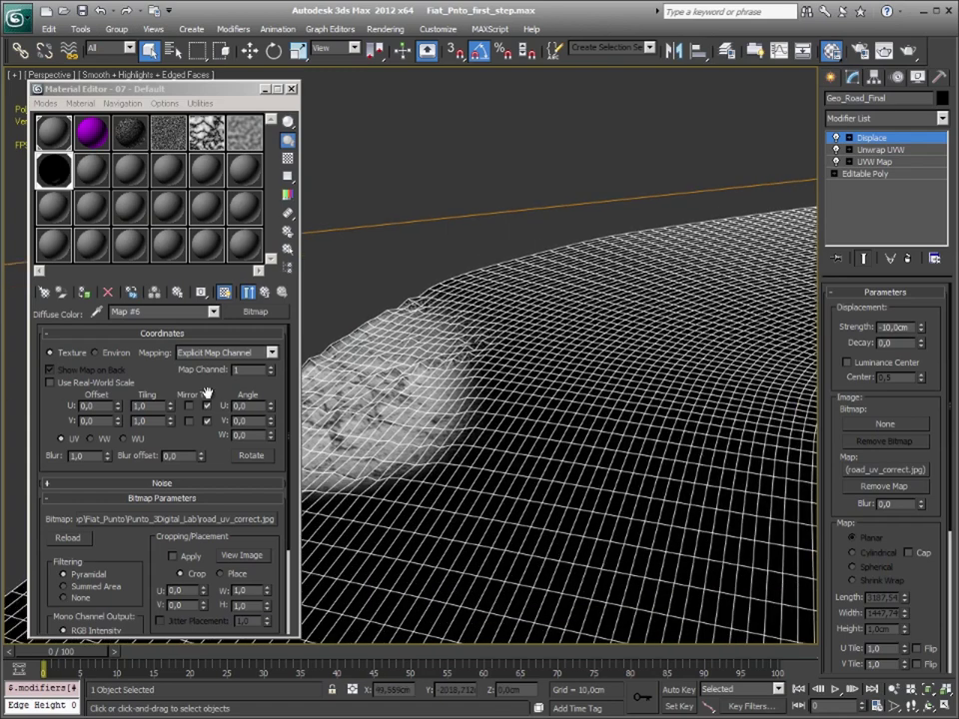
pyautogui.keyDown('alt'); pyautogui.moveTo(392, 320); pyautogui.dragTo(459, 325, button='middle'); pyautogui.keyUp('alt')
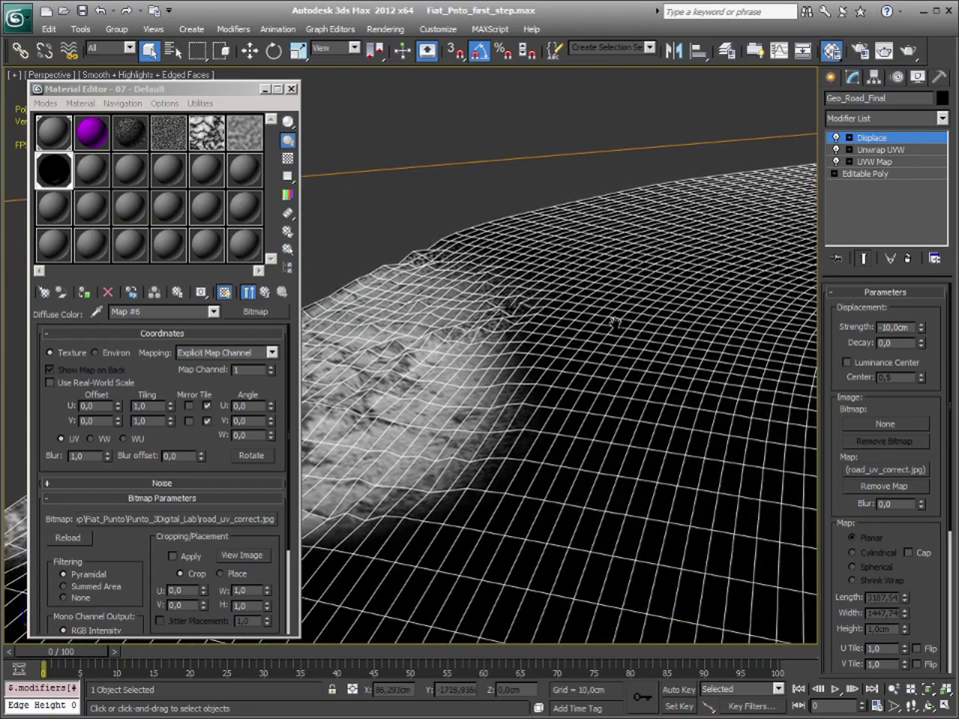
# Set the displacement strength to -2 cm and orbit to look along the road.
pyautogui.doubleClick(884, 327)
pyautogui.write('-')
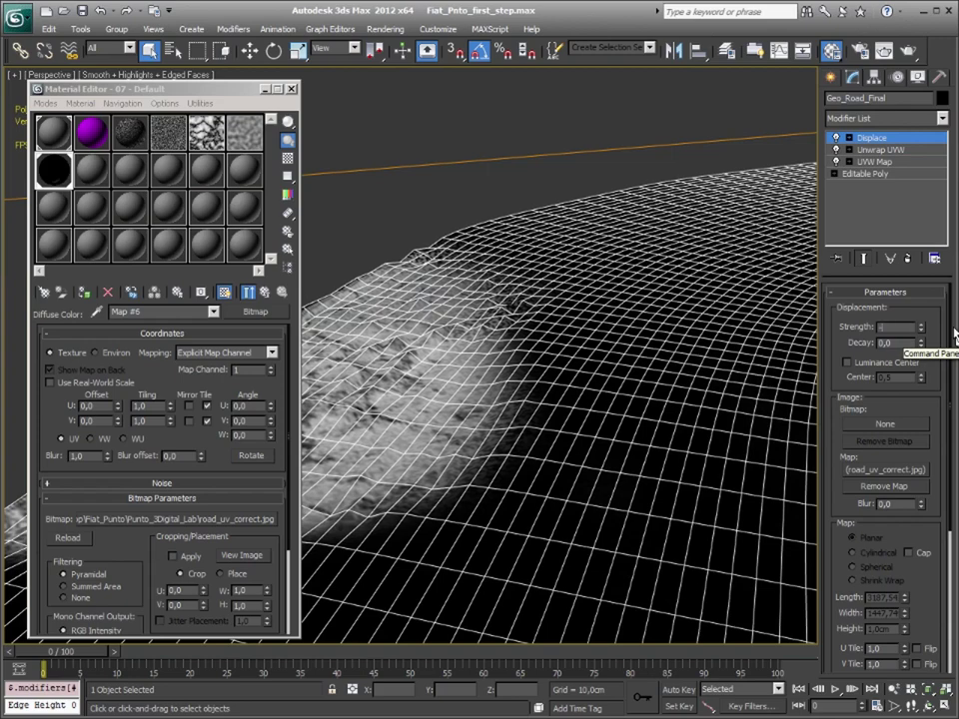
pyautogui.write('2')
pyautogui.press('Return')
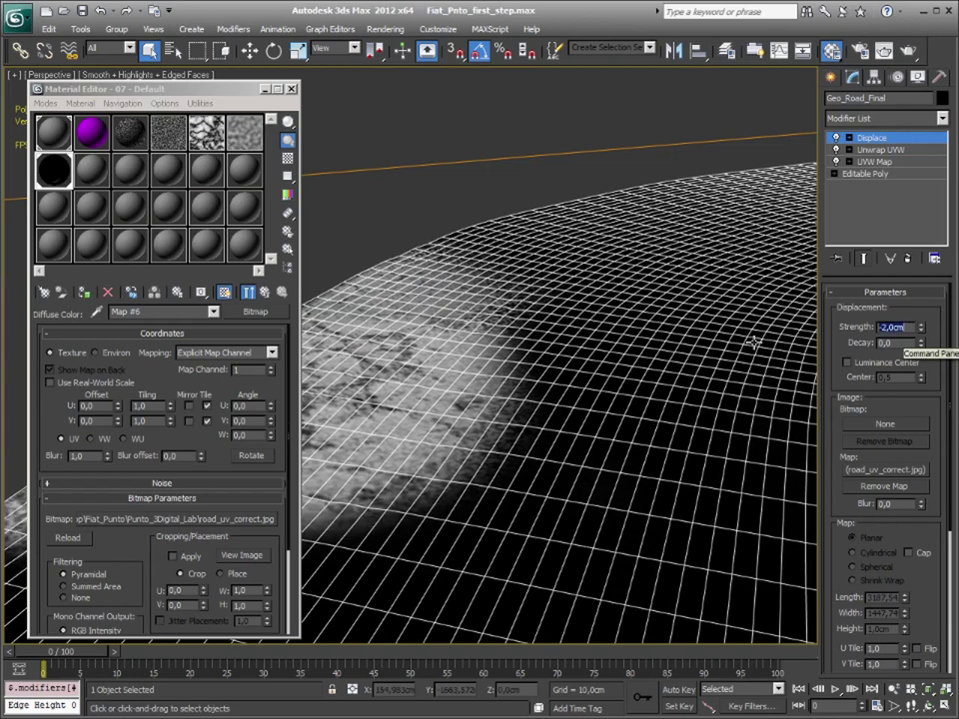
pyautogui.scroll(2, 435, 349)
pyautogui.scroll(2, 695, 103)
pyautogui.scroll(2, 536, 212)
pyautogui.moveTo(536, 212)
pyautogui.keyDown('alt'); pyautogui.mouseDown(button='middle')
pyautogui.moveTo(639, 247)
pyautogui.moveTo(587, 328)
pyautogui.moveTo(648, 308)
pyautogui.moveTo(607, 315)
pyautogui.mouseUp(button='middle'); pyautogui.keyUp('alt')
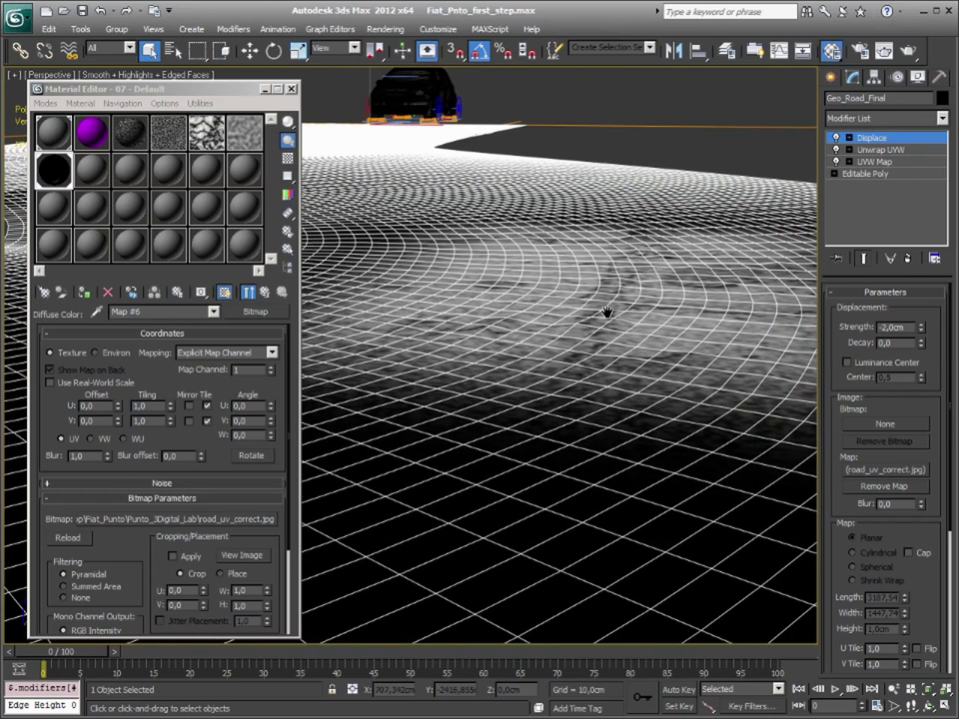
# Try strengths of 2, 3, 5 and 4 cm, settle on 3,5 cm, then zoom out.
pyautogui.doubleClick(905, 324)
pyautogui.write('2')
pyautogui.press('Return')
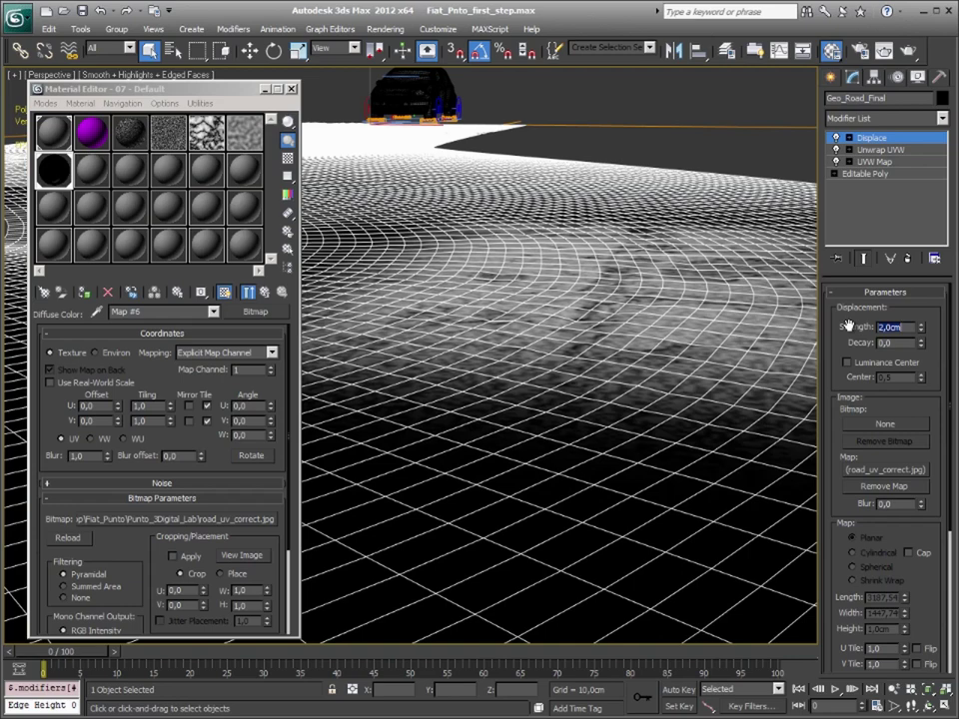
pyautogui.write('3')
pyautogui.press('Return')
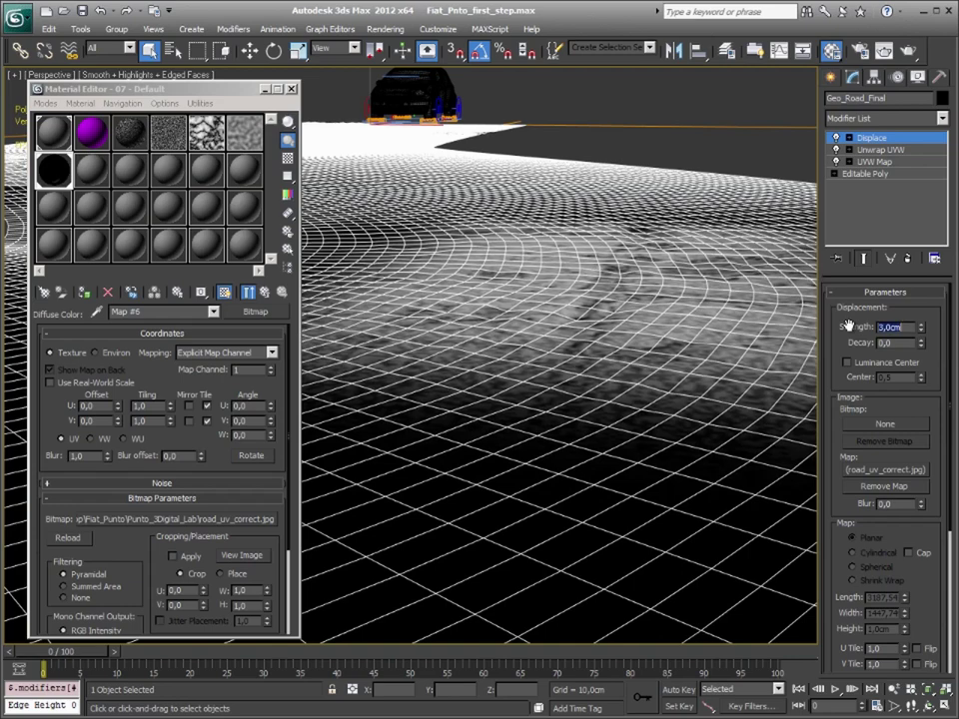
pyautogui.write('5')
pyautogui.press('Return')
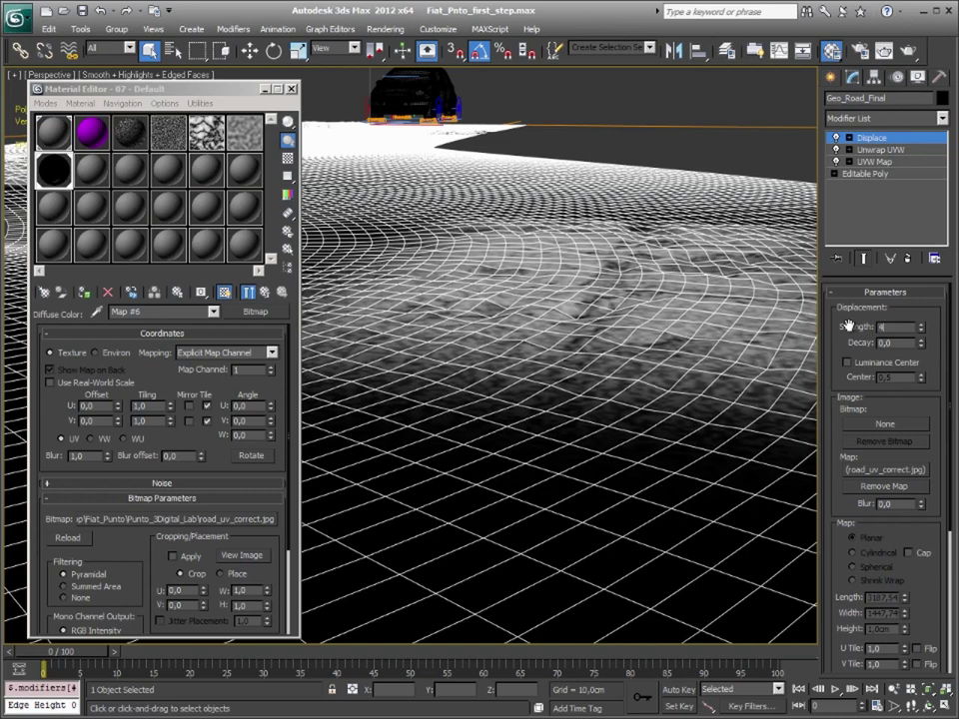
pyautogui.press('Return')
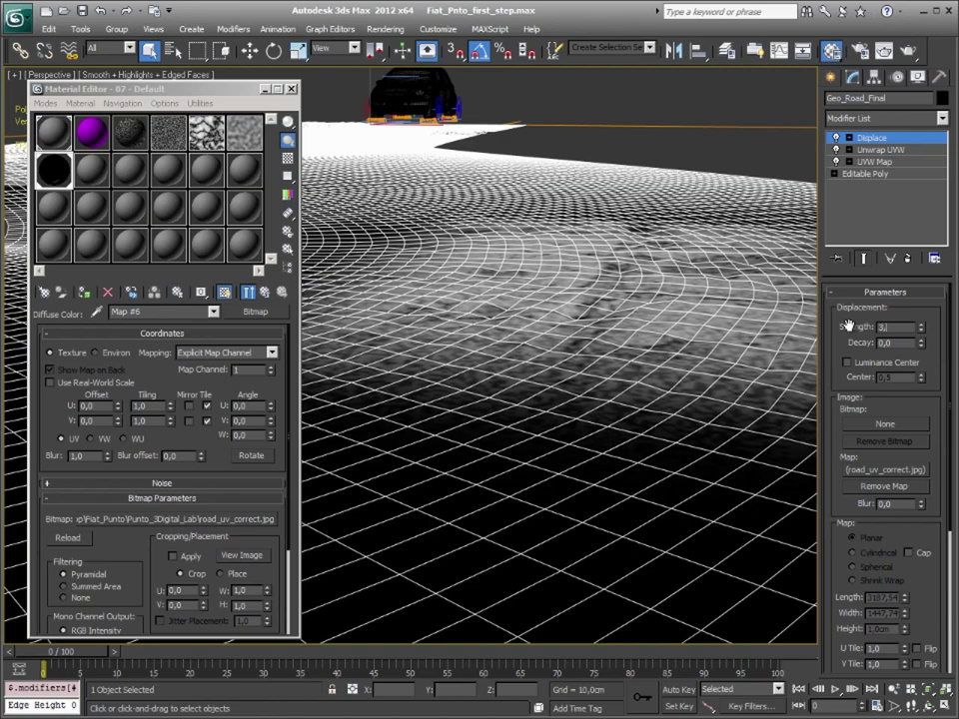
pyautogui.write('5')
pyautogui.press('Return')
pyautogui.scroll(-2, 605, 274)
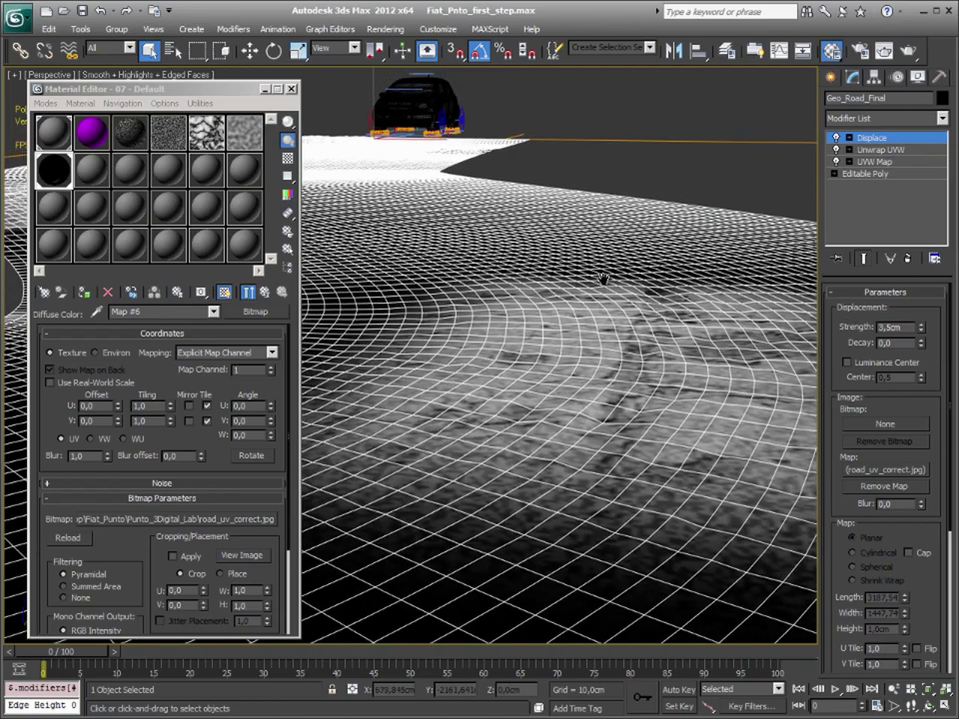
pyautogui.scroll(-2, 590, 330)
pyautogui.scroll(-2, 574, 414)
pyautogui.scroll(2, 563, 321)
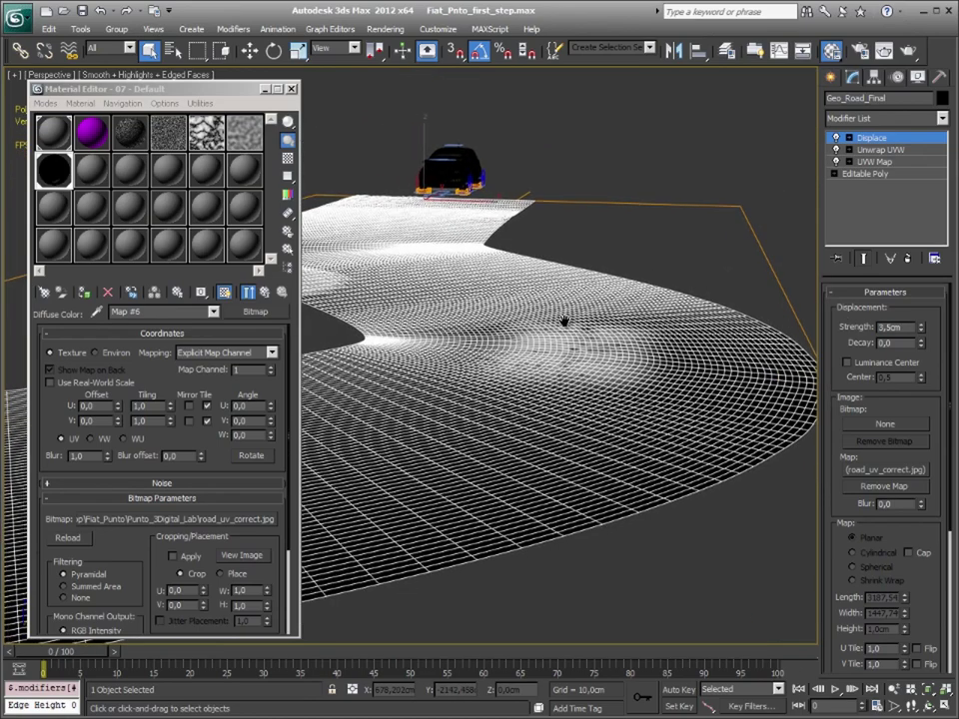
# Add a second Displace modifier and instance the Electric noise map into a sample slot.
pyautogui.click(885, 118)
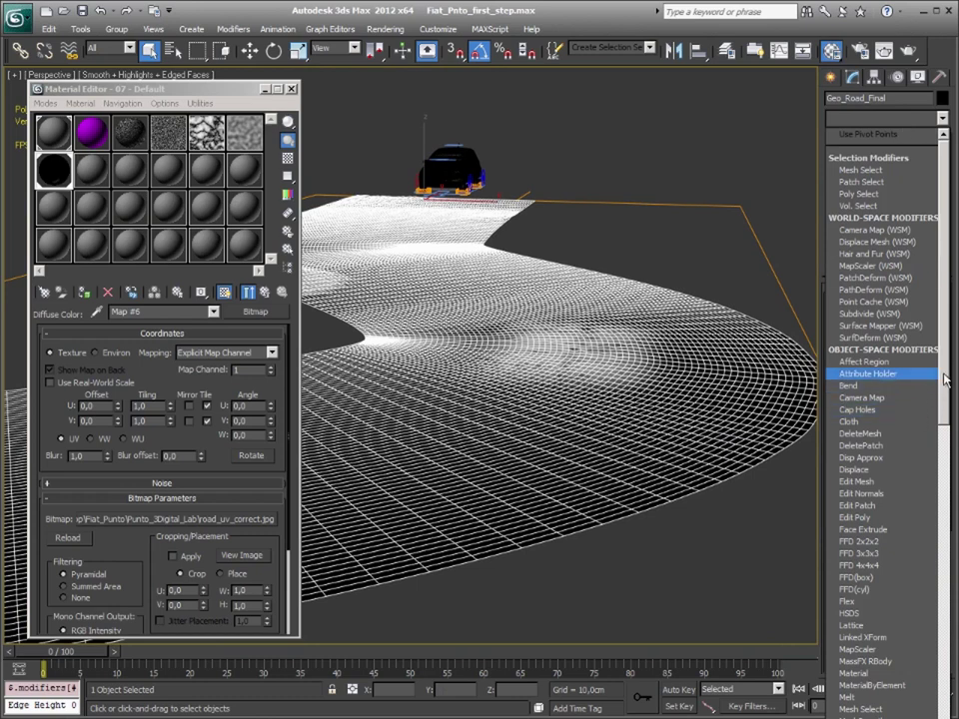
pyautogui.click(888, 470)
pyautogui.click(164, 130)
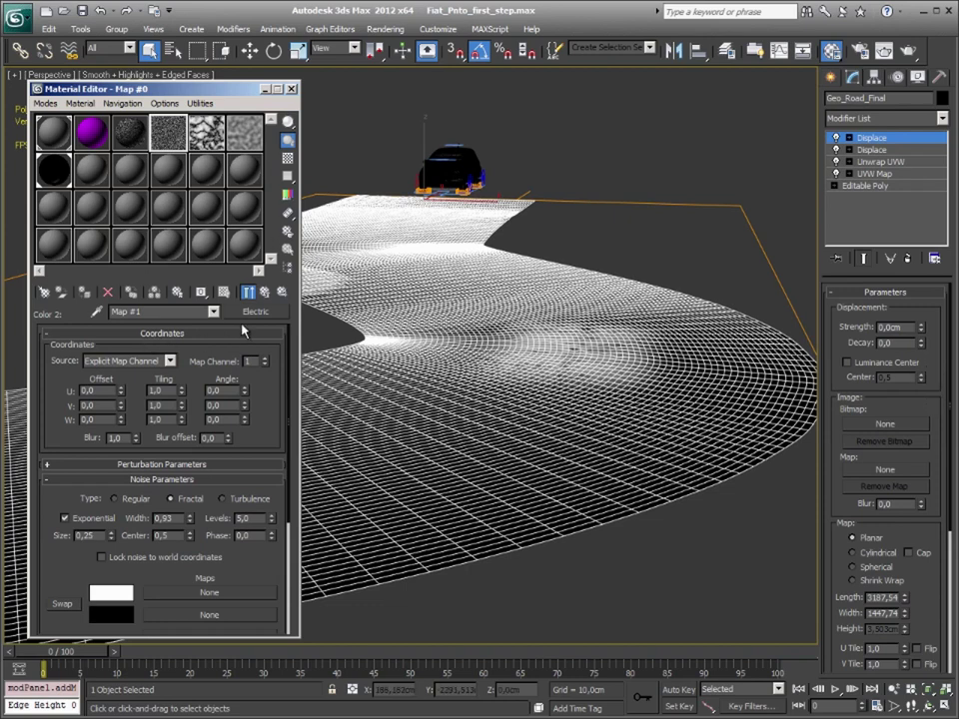
pyautogui.moveTo(187, 148); pyautogui.dragTo(168, 132)
pyautogui.click(264, 293)
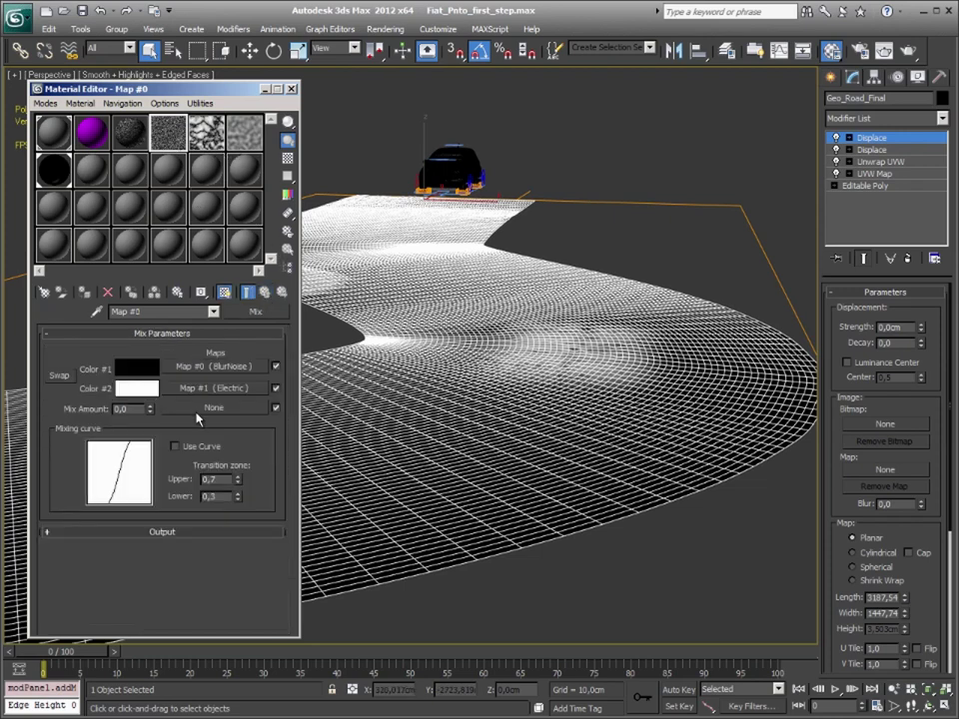
pyautogui.moveTo(171, 135); pyautogui.dragTo(167, 396)
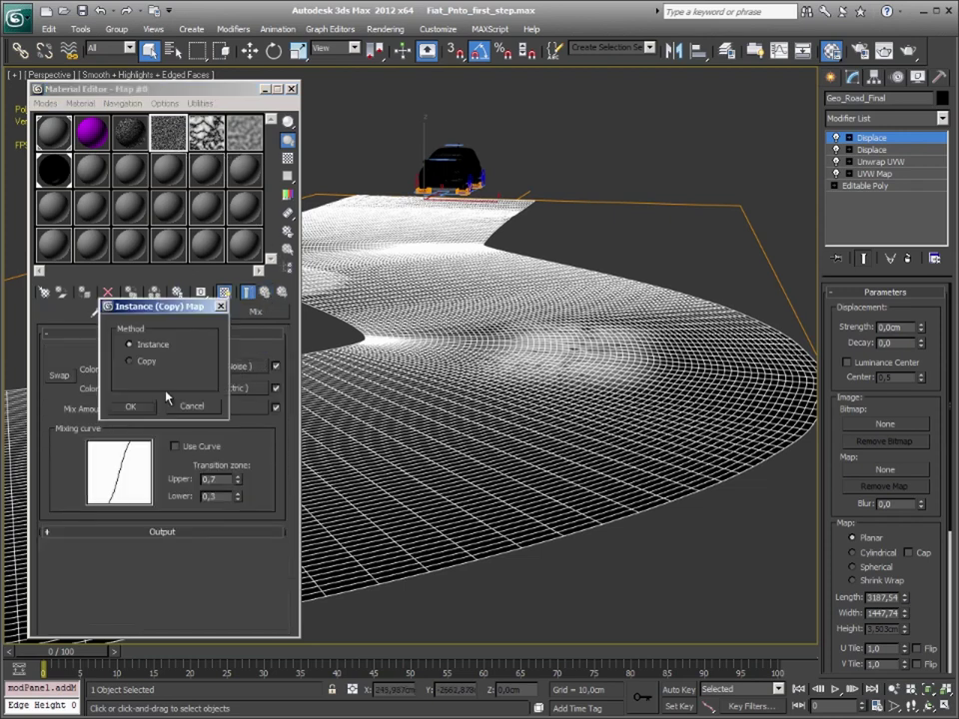
pyautogui.click(140, 406)
# Instance the Electric noise into the new Displace Map and apply 09 - Default to the road.
pyautogui.click(212, 133)
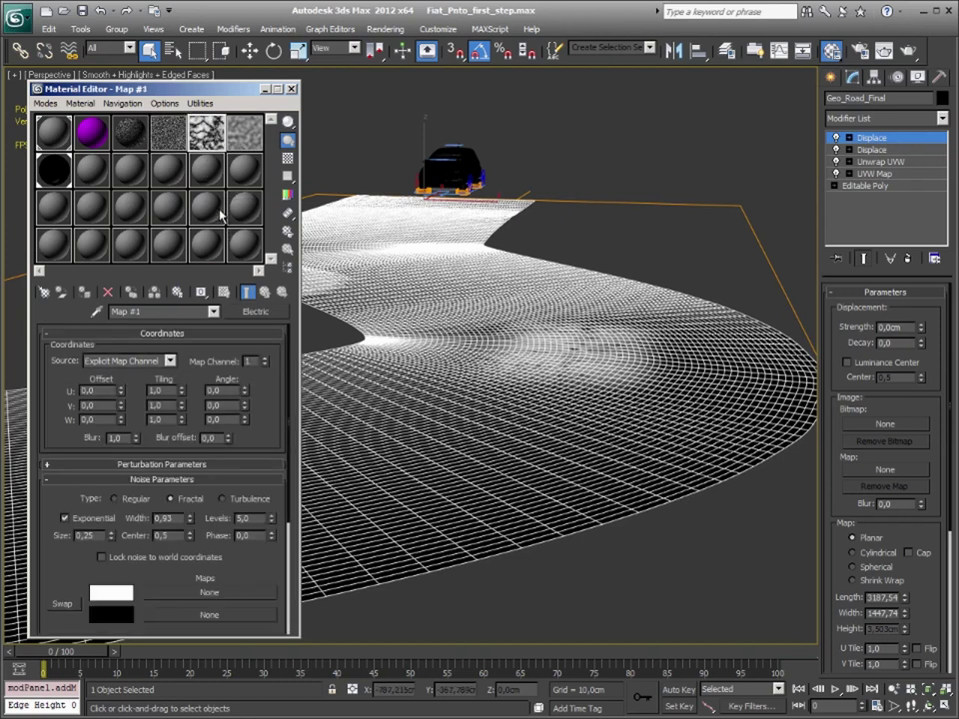
pyautogui.moveTo(204, 133); pyautogui.dragTo(896, 480)
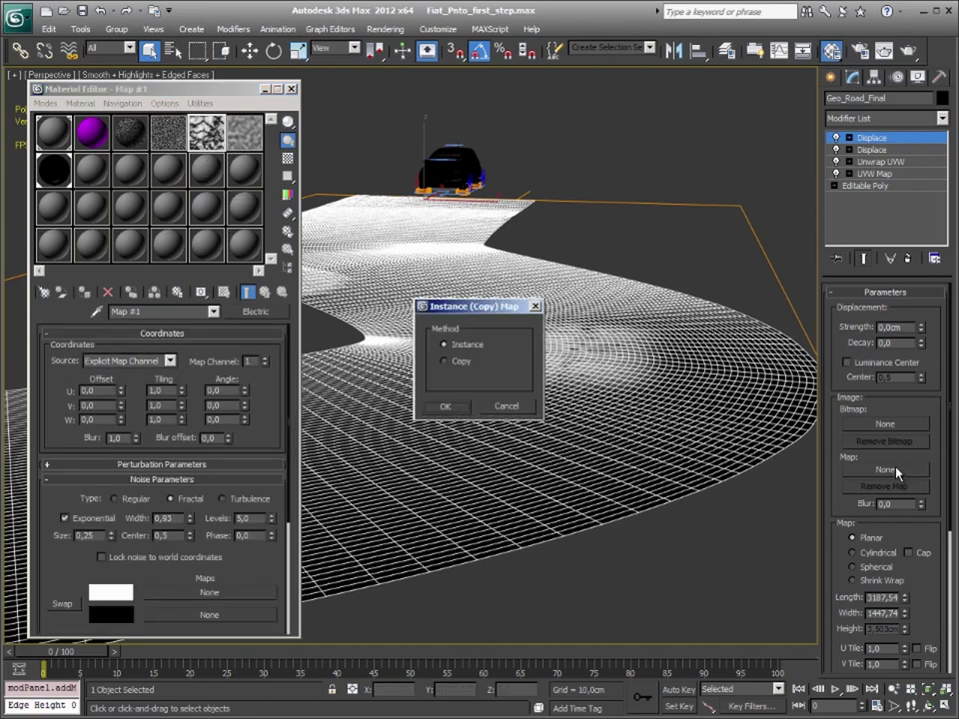
pyautogui.click(445, 407)
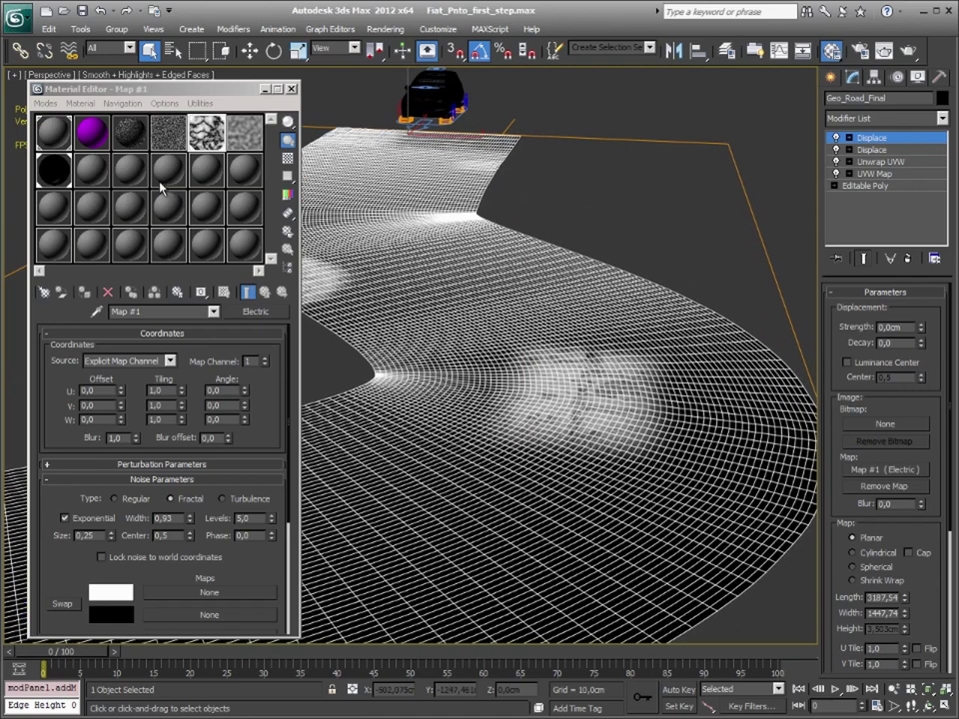
pyautogui.click(127, 168)
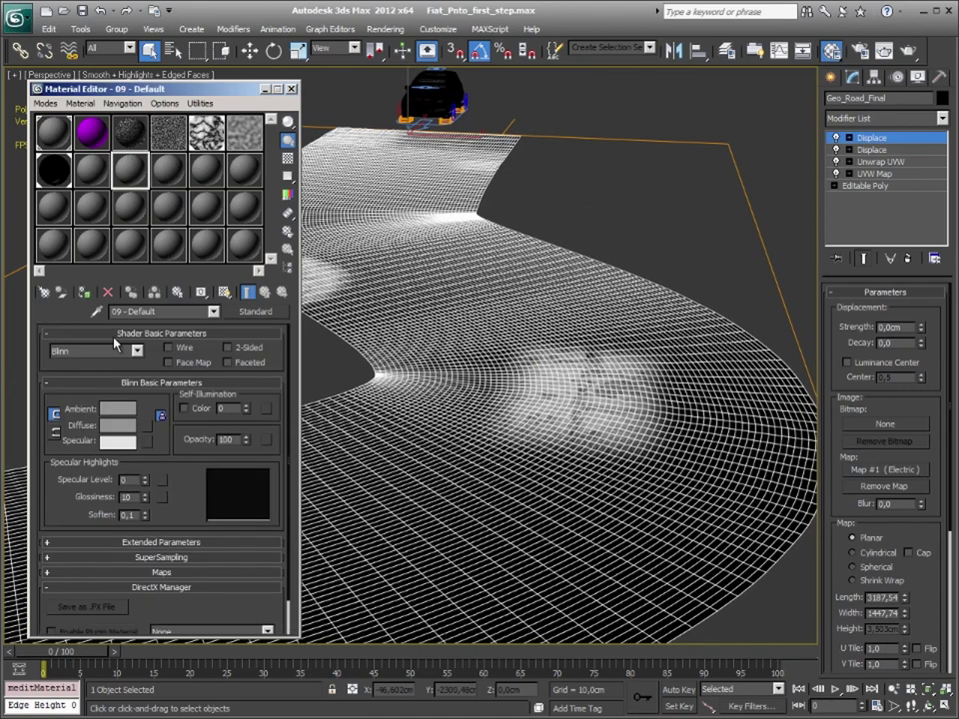
pyautogui.click(86, 292)
# Instance the Electric noise into the material's Diffuse slot and view the shaded road without edges.
pyautogui.moveTo(160, 121); pyautogui.dragTo(176, 550)
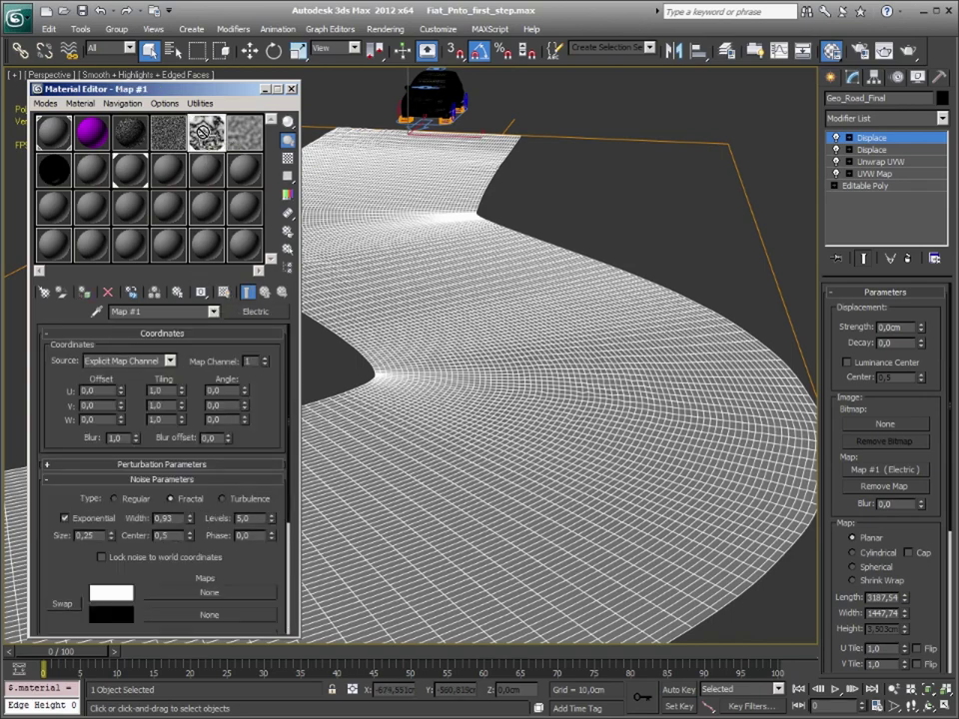
pyautogui.click(130, 166)
pyautogui.moveTo(213, 133); pyautogui.dragTo(151, 426)
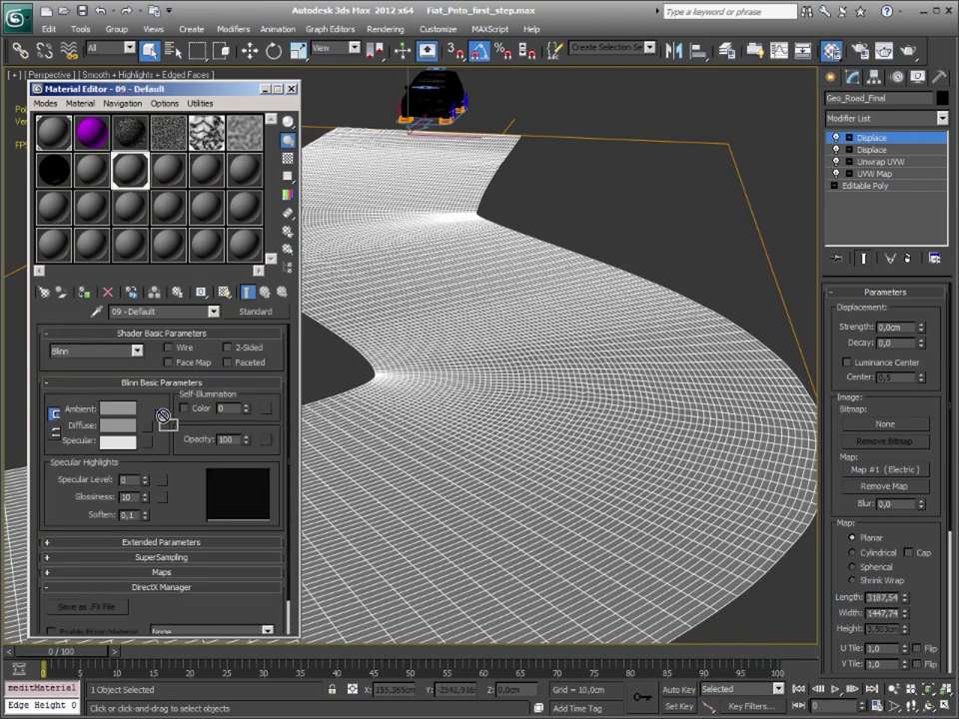
pyautogui.click(130, 406)
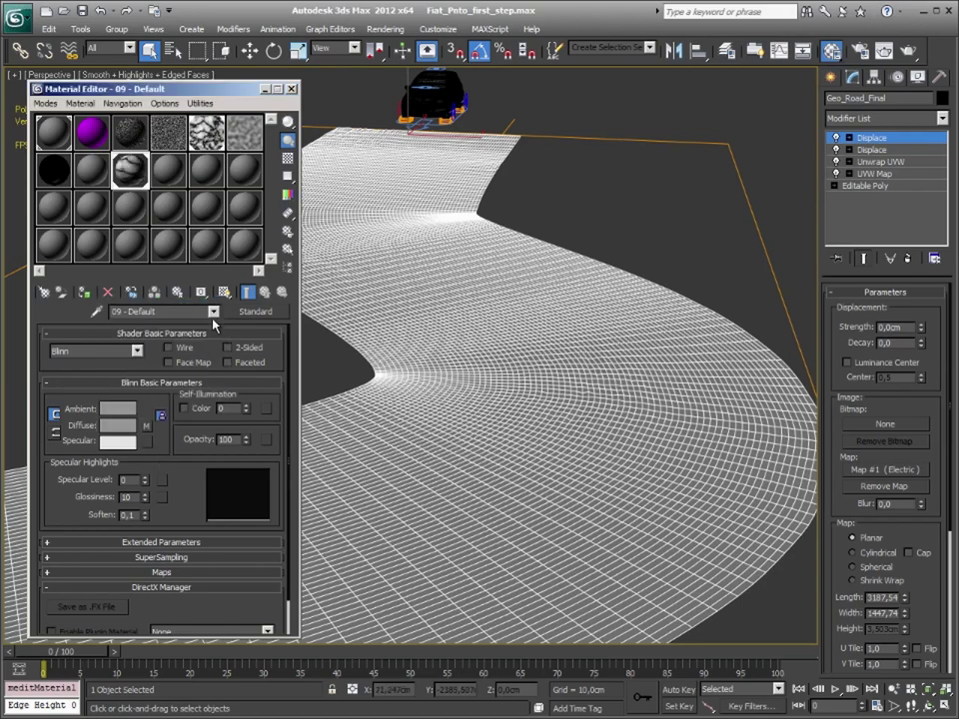
pyautogui.keyDown('alt'); pyautogui.moveTo(578, 360); pyautogui.dragTo(588, 337, button='middle'); pyautogui.keyUp('alt')
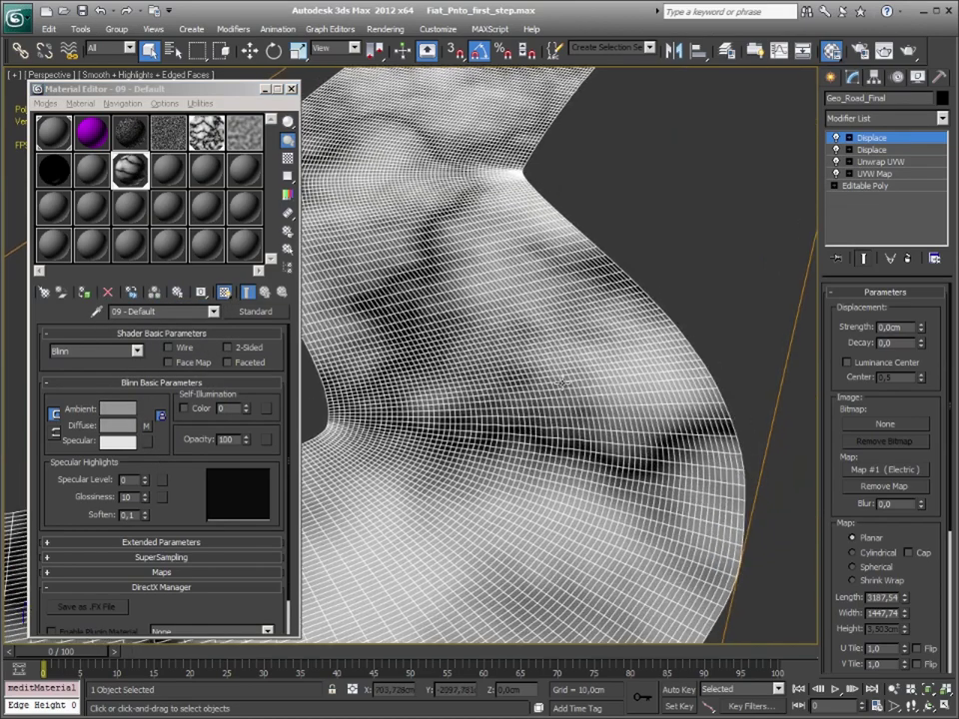
pyautogui.scroll(-3, 597, 344)
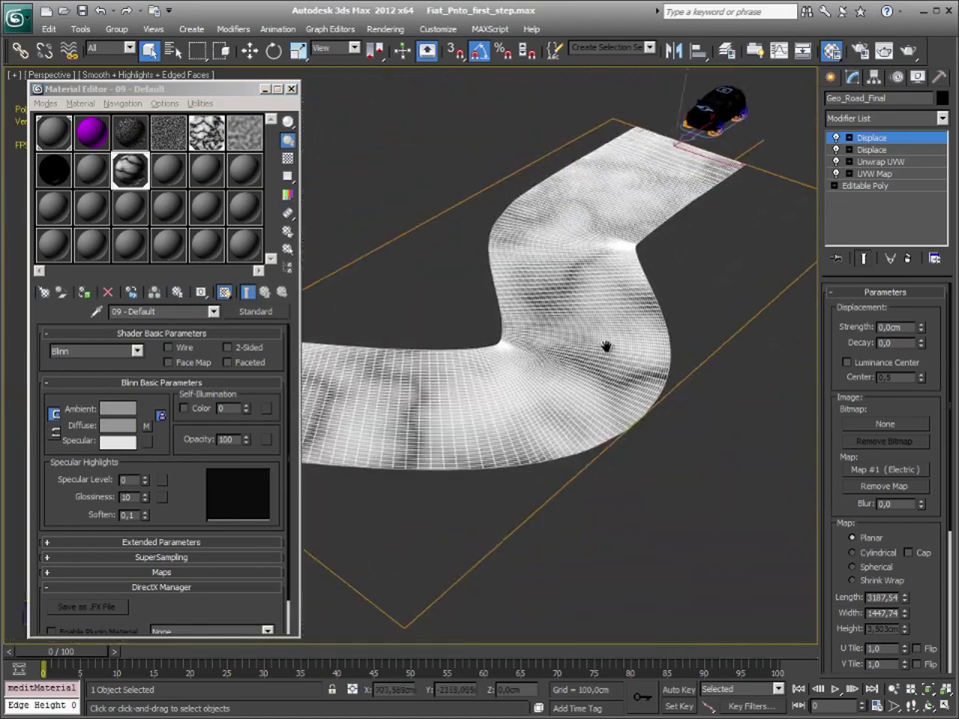
pyautogui.scroll(5, 607, 348)
pyautogui.scroll(-1, 560, 362)
pyautogui.scroll(-1, 539, 367)
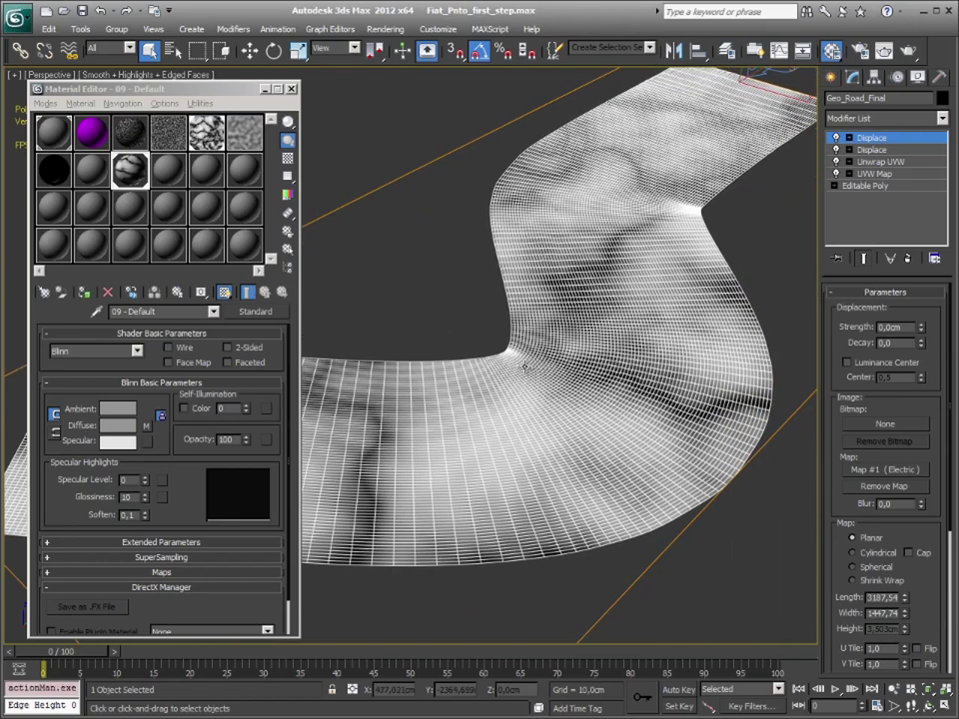
pyautogui.press('F4')
pyautogui.moveTo(569, 380)
pyautogui.keyDown('alt'); pyautogui.mouseDown(button='middle')
pyautogui.moveTo(599, 391)
pyautogui.moveTo(542, 393)
pyautogui.mouseUp(button='middle'); pyautogui.keyUp('alt')
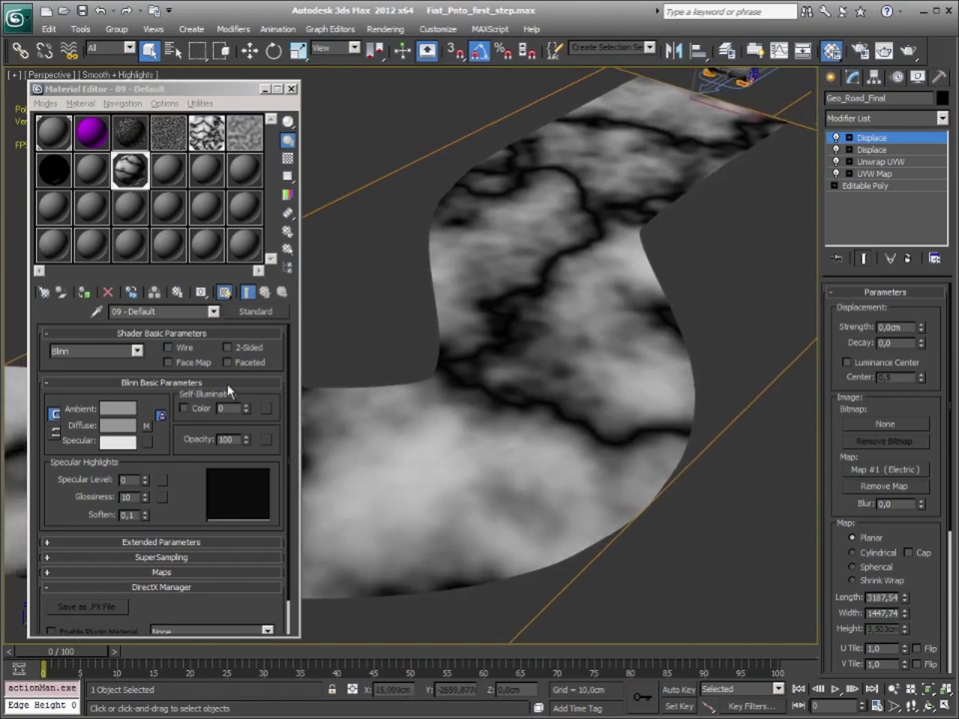
# Set the diffuse Electric noise Size to 0,1 then 0,05, and Width to 0,875.
pyautogui.click(147, 426)
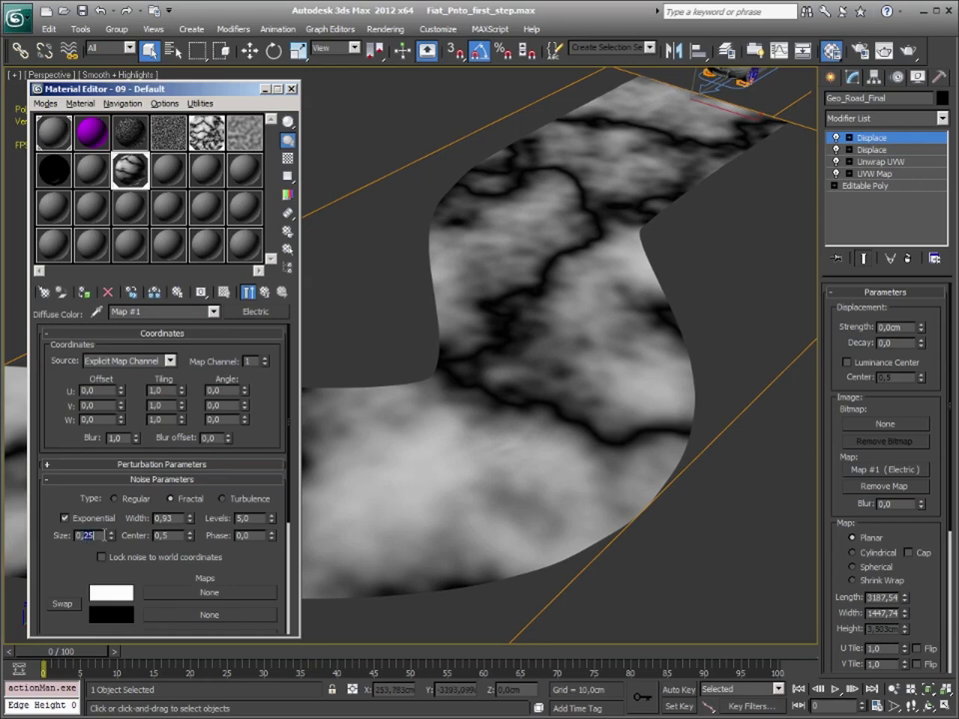
pyautogui.press('Return')
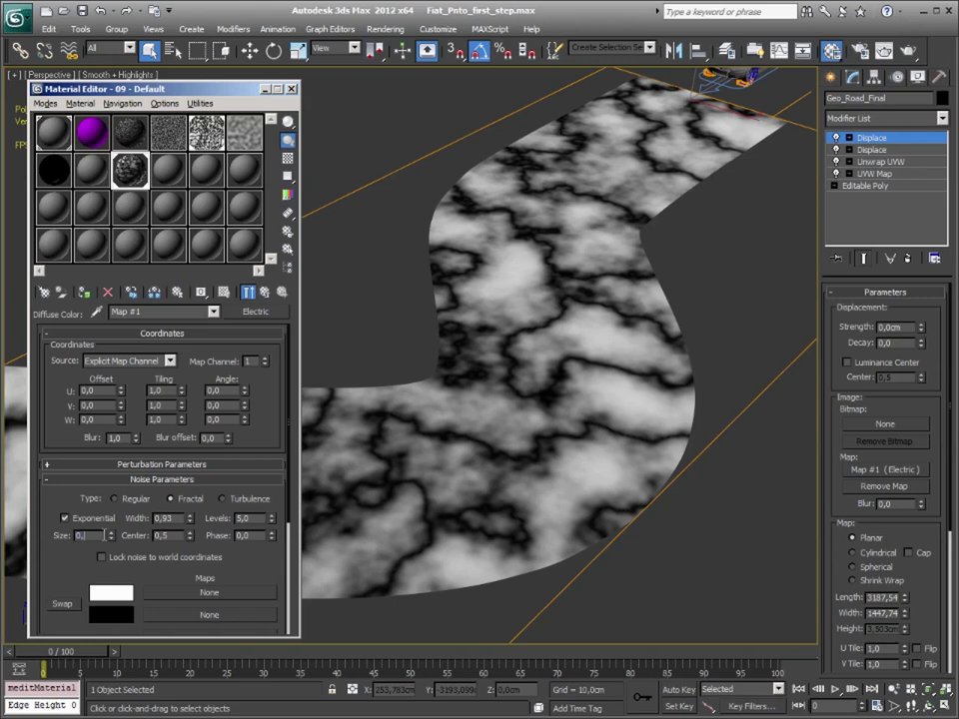
pyautogui.write('0,05')
pyautogui.press('Return')
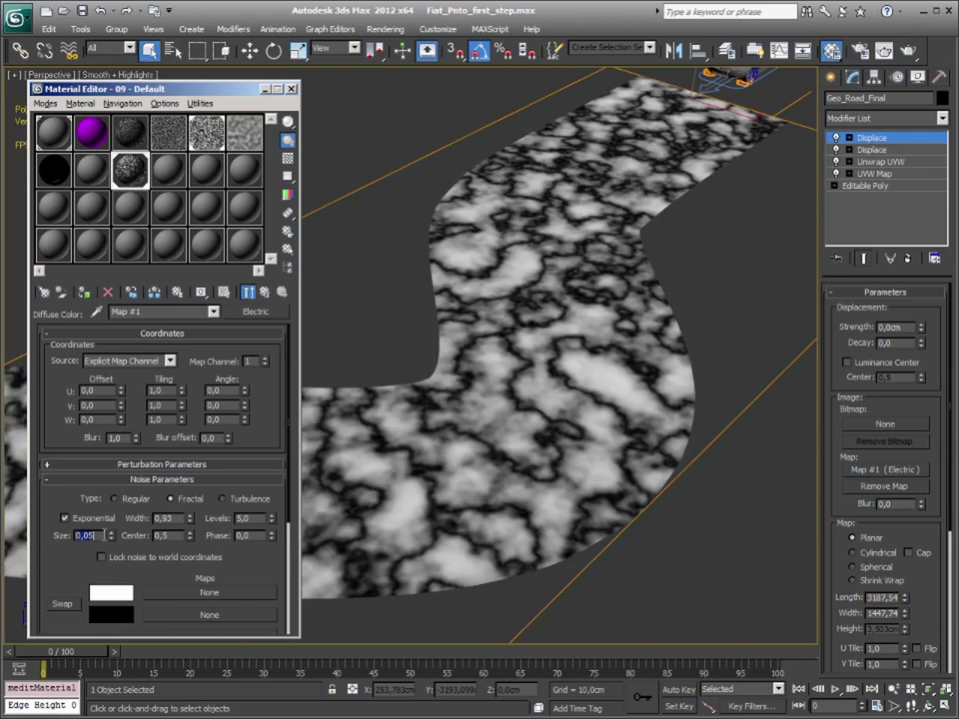
pyautogui.click(188, 522)
pyautogui.keyDown('alt'); pyautogui.moveTo(583, 293); pyautogui.dragTo(588, 306, button='middle'); pyautogui.keyUp('alt')
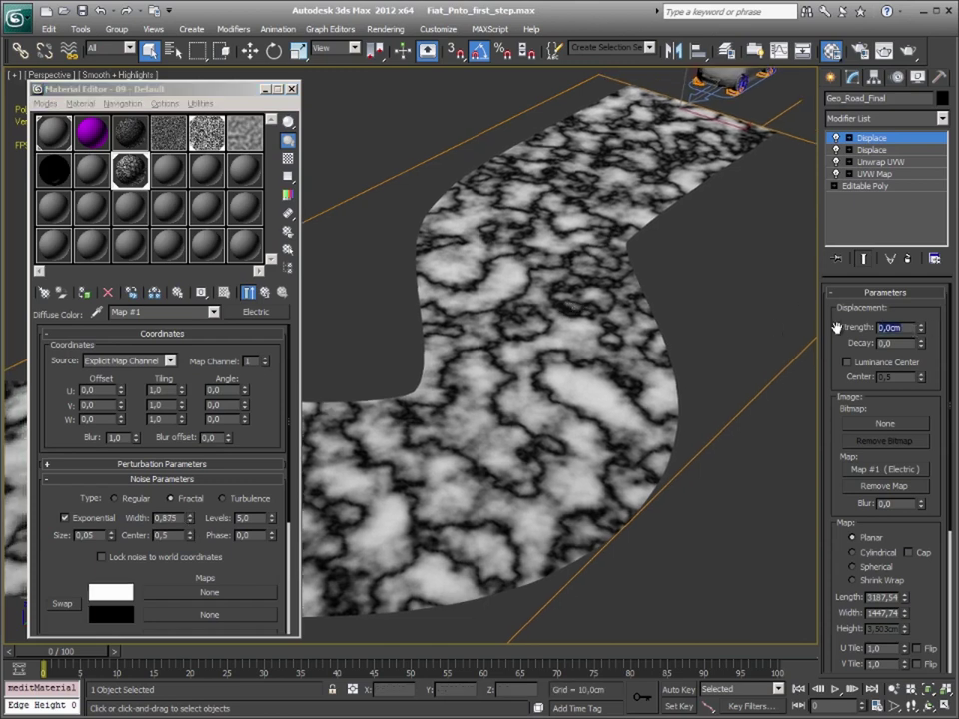
# Set the noise displacement strength to 1,0 cm and orbit to a low side view with edges shown.
pyautogui.write('1')
pyautogui.press('Return')
pyautogui.moveTo(691, 348)
pyautogui.keyDown('alt'); pyautogui.mouseDown(button='middle')
pyautogui.moveTo(725, 316)
pyautogui.moveTo(584, 344)
pyautogui.mouseUp(button='middle'); pyautogui.keyUp('alt')
pyautogui.moveTo(633, 316)
pyautogui.keyDown('alt'); pyautogui.mouseDown(button='middle')
pyautogui.moveTo(498, 338)
pyautogui.moveTo(577, 314)
pyautogui.mouseUp(button='middle'); pyautogui.keyUp('alt')
pyautogui.press('F4')
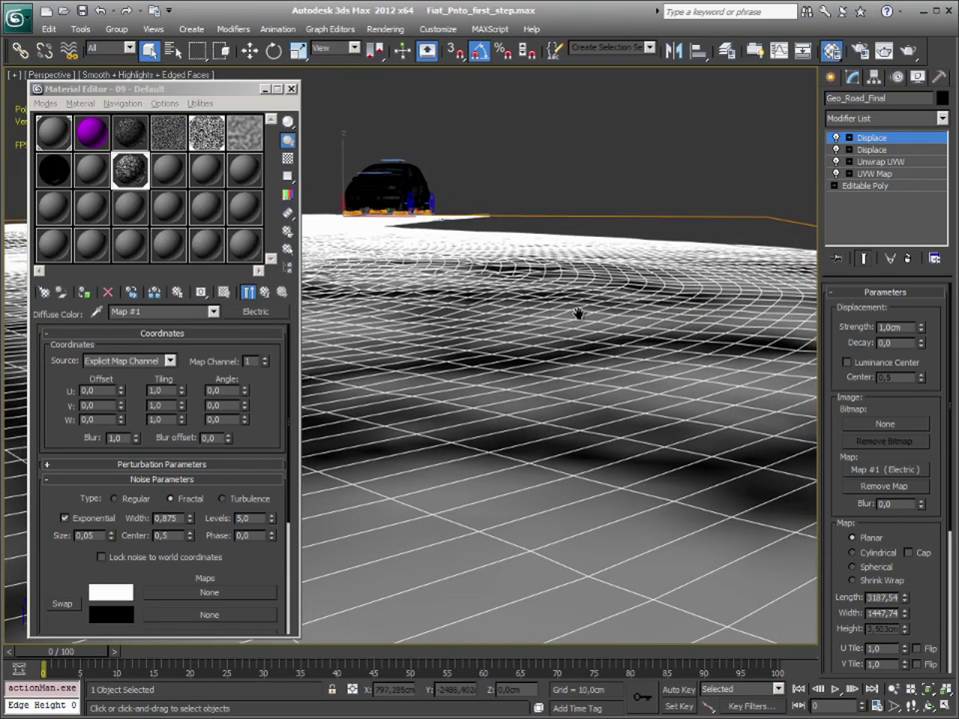
# Try 10 cm noise strength, revert to 1,0 cm, zoom in on the bumps and render.
pyautogui.doubleClick(880, 327)
pyautogui.write('10')
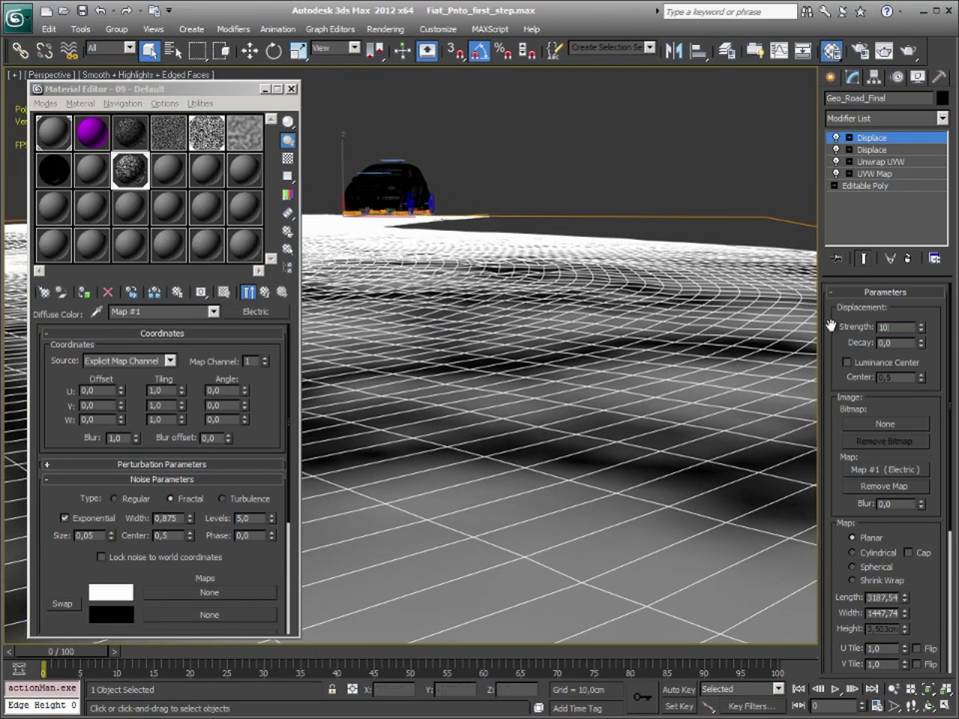
pyautogui.press('Return')
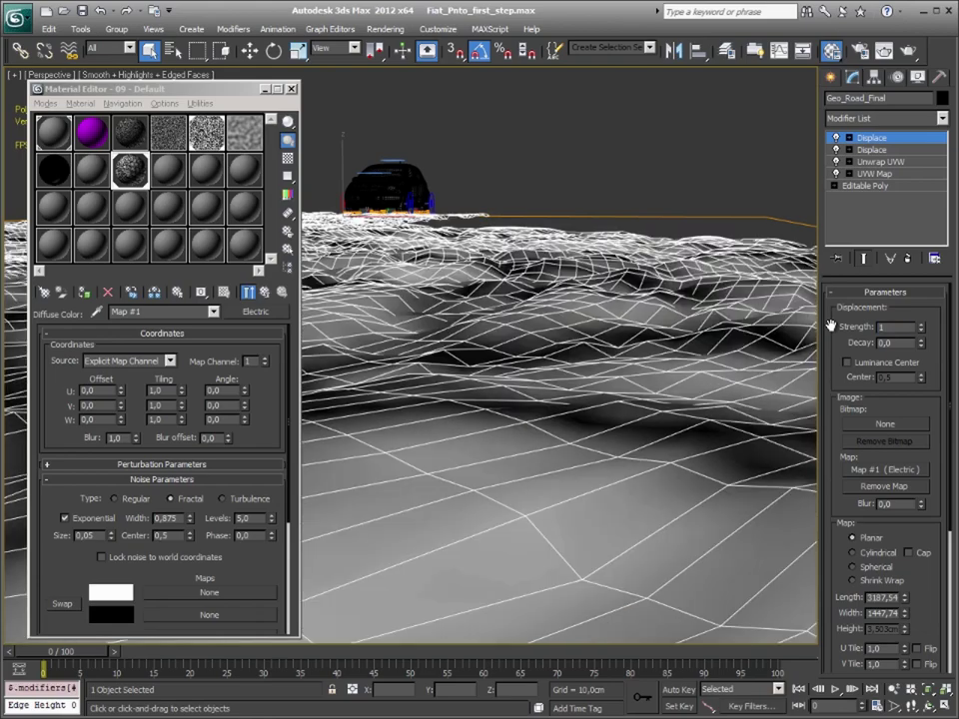
pyautogui.press('Return')
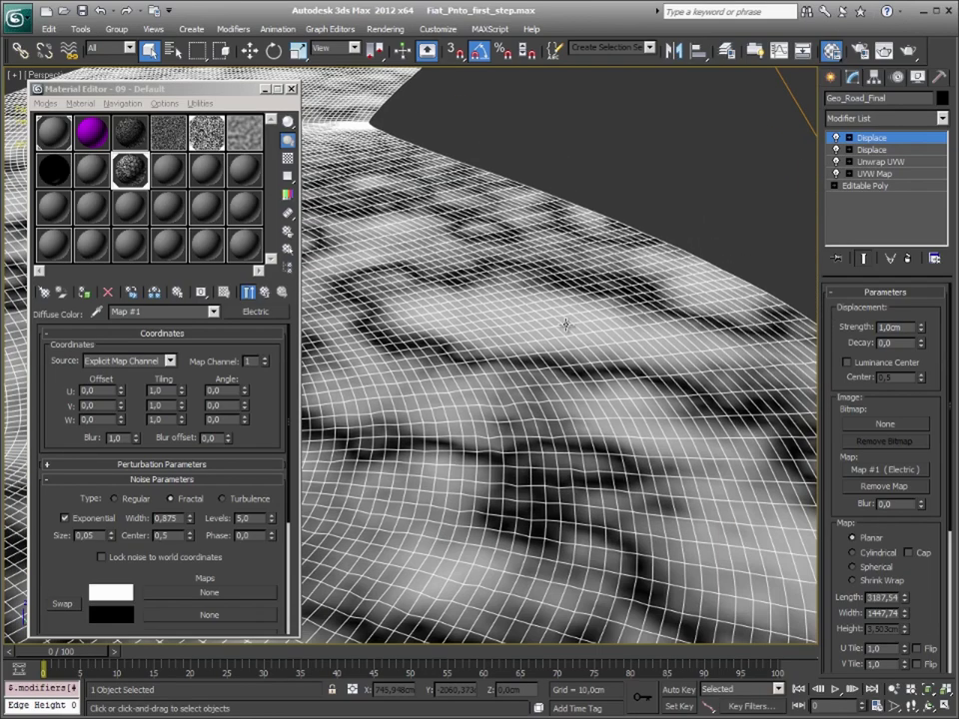
pyautogui.moveTo(423, 228)
pyautogui.mouseDown(button='middle')
pyautogui.moveTo(424, 245)
pyautogui.moveTo(639, 261)
pyautogui.mouseUp(button='middle')
pyautogui.scroll(1, 639, 260)
pyautogui.scroll(1, 628, 229)
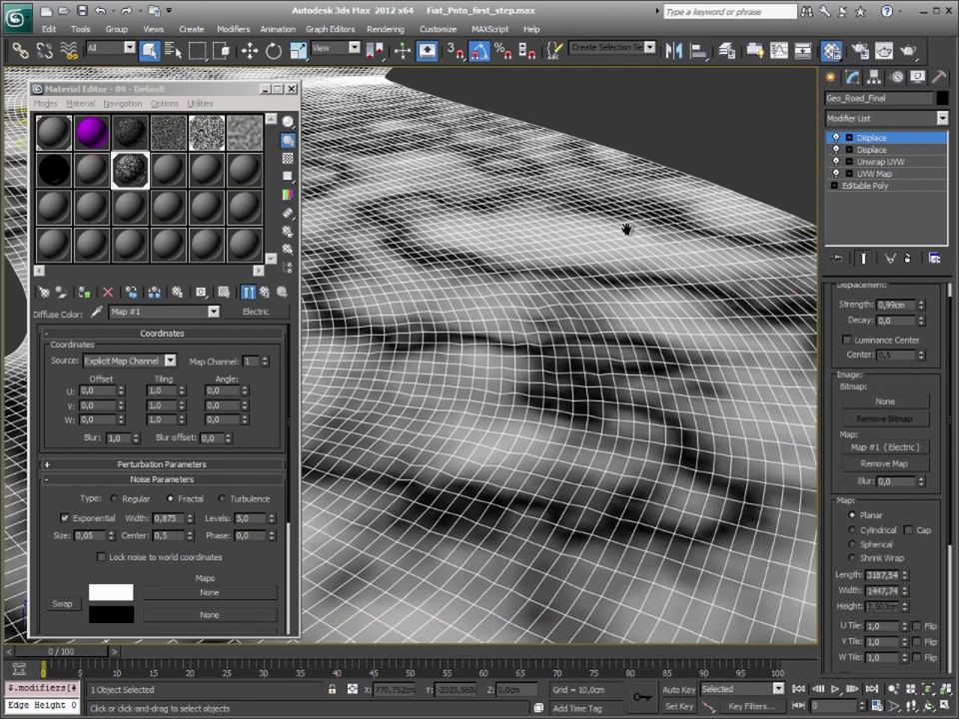
pyautogui.scroll(1, 628, 229)
pyautogui.click(910, 52)
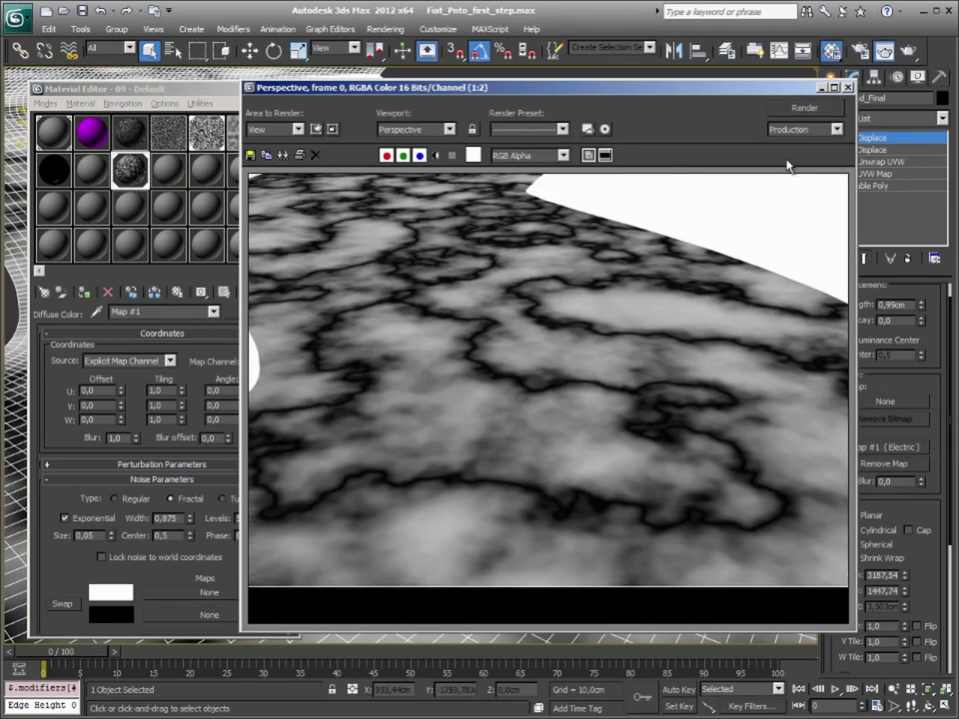
# Orbit low toward the car, re-render the Perspective view, and close the render window.
pyautogui.moveTo(749, 89); pyautogui.dragTo(108, 92)
pyautogui.scroll(-2, 627, 371)
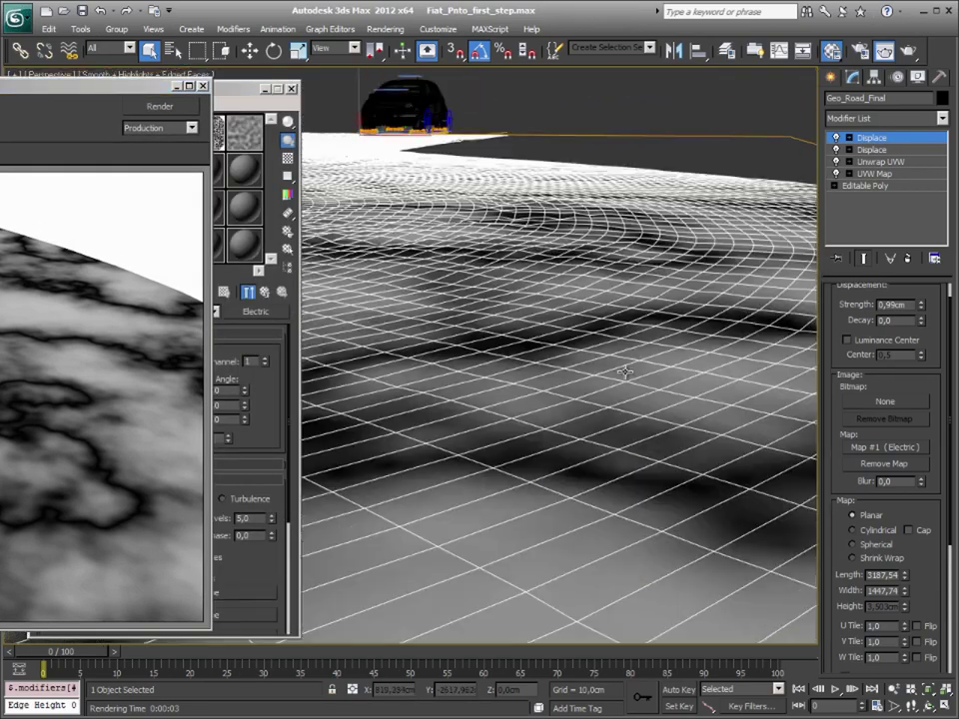
pyautogui.scroll(-2, 627, 372)
pyautogui.keyDown('alt'); pyautogui.moveTo(626, 273); pyautogui.dragTo(554, 297, button='middle'); pyautogui.keyUp('alt')
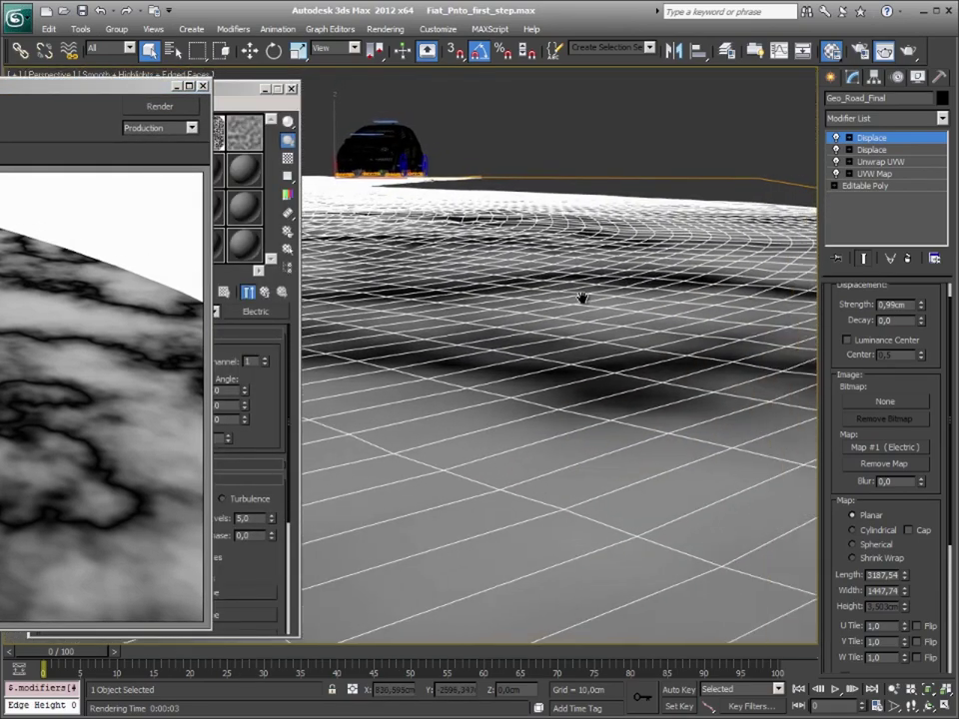
pyautogui.moveTo(109, 92); pyautogui.dragTo(700, 85)
pyautogui.click(748, 97)
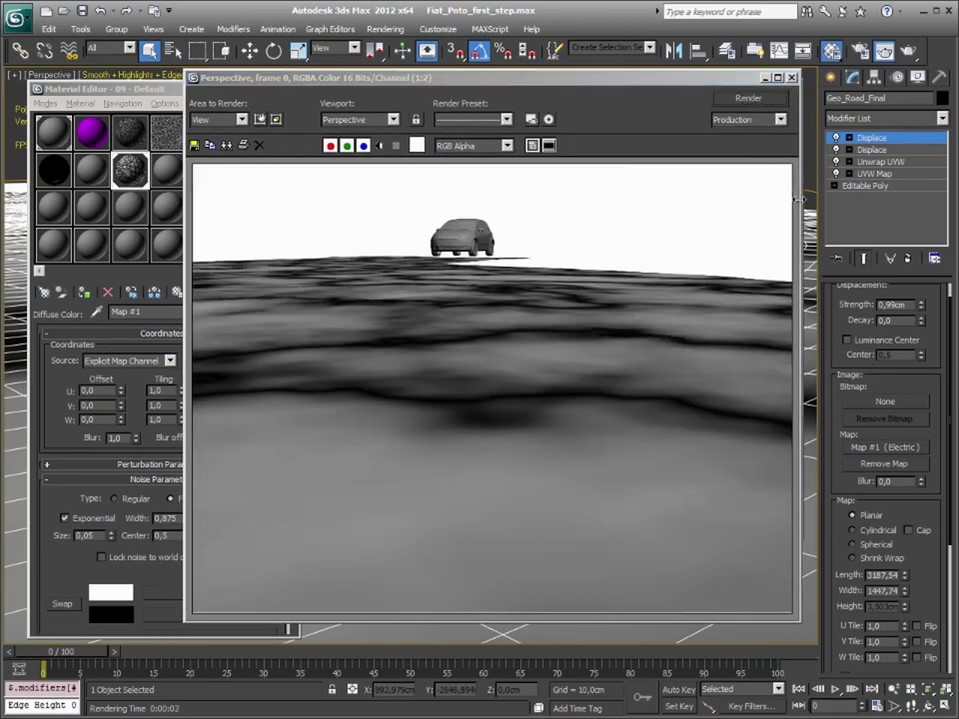
pyautogui.click(172, 424)
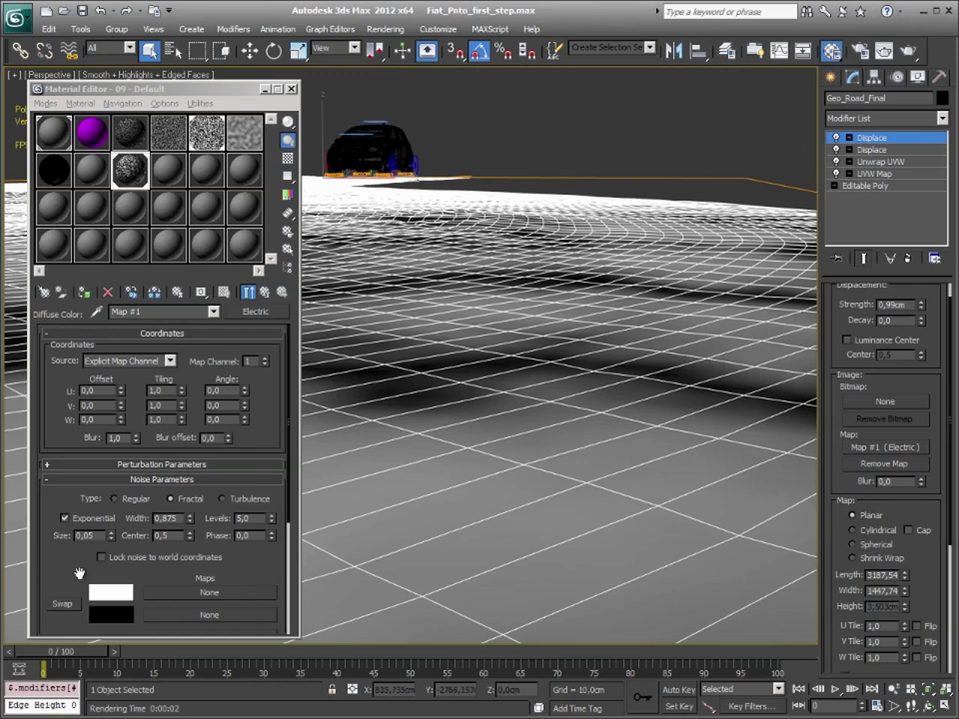
# Set the noise Size to 0,005 and tilt the view toward the horizon and car.
pyautogui.click(90, 536)
pyautogui.write('0,005')
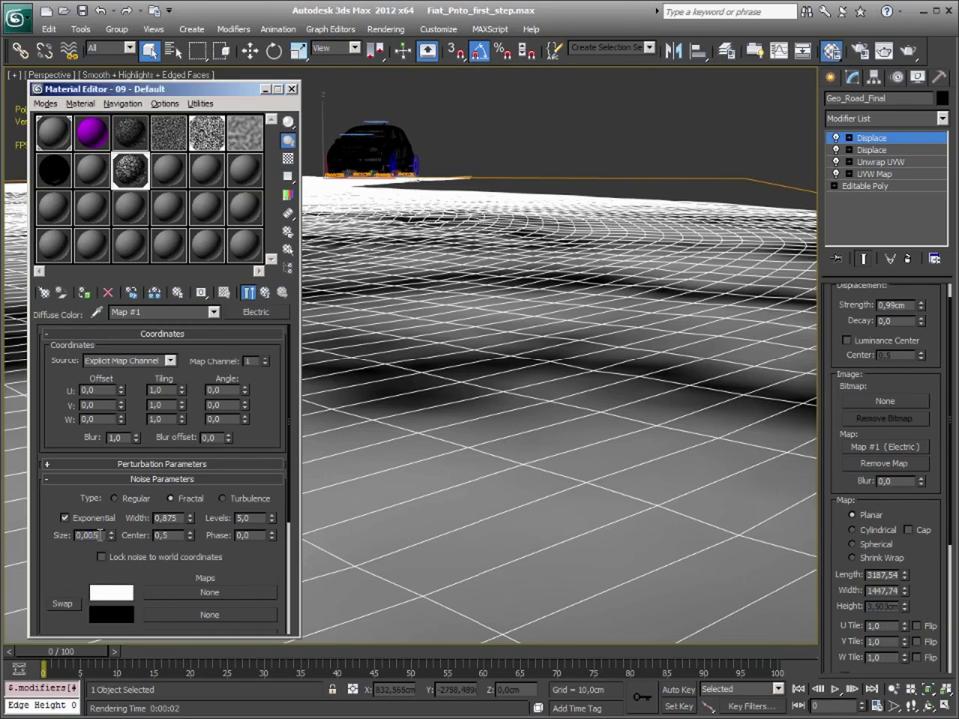
pyautogui.press('Return')
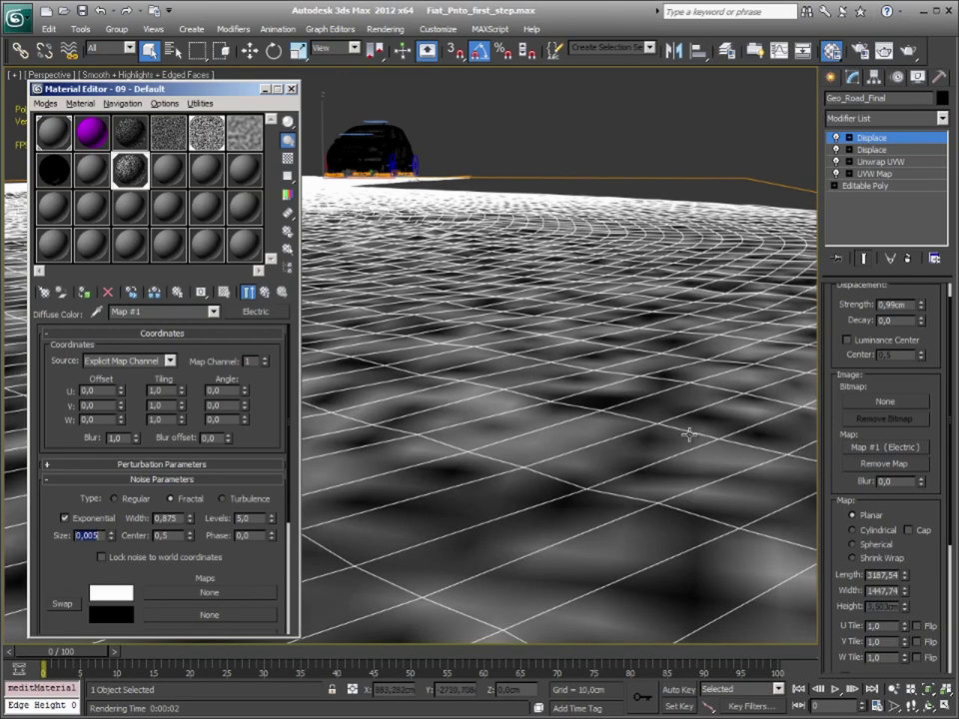
pyautogui.scroll(-2, 490, 210)
pyautogui.scroll(-2, 489, 214)
pyautogui.scroll(-2, 492, 222)
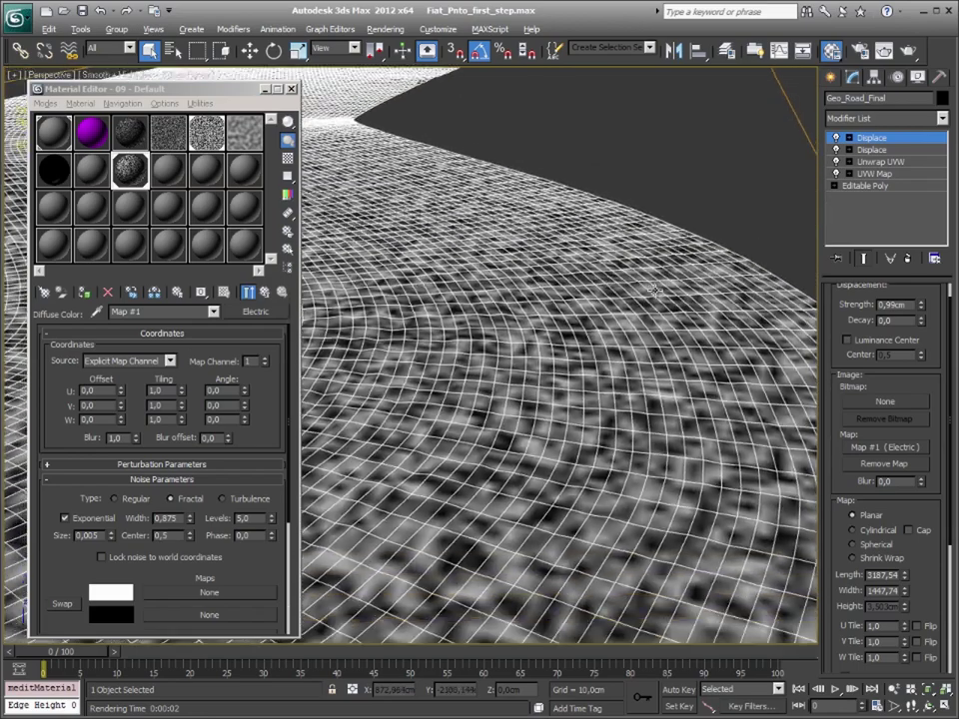
pyautogui.keyDown('alt'); pyautogui.moveTo(654, 289); pyautogui.dragTo(656, 279, button='middle'); pyautogui.keyUp('alt')
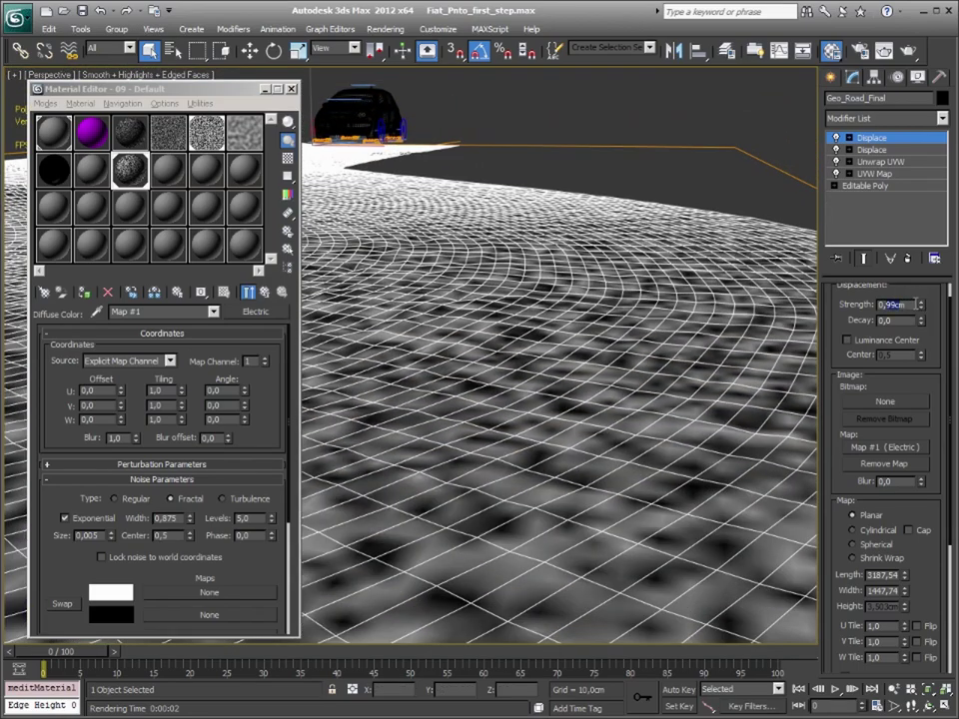
pyautogui.write('2')
# Set the noise displacement strength to 1,0 cm, reframe the road, and render it.
pyautogui.press('Return')
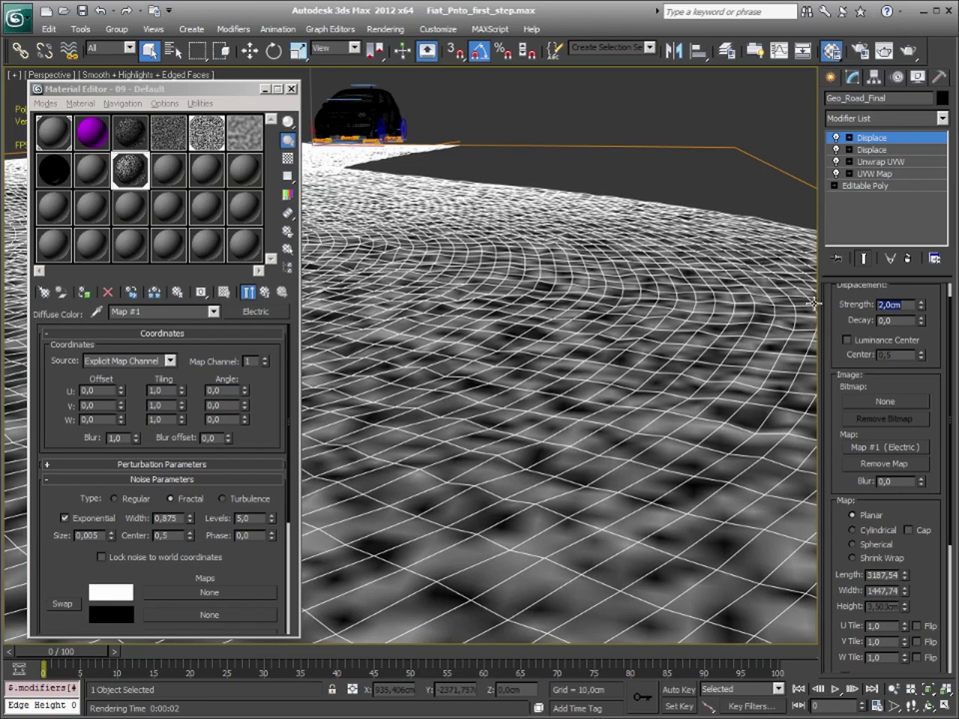
pyautogui.keyDown('alt'); pyautogui.moveTo(440, 246); pyautogui.dragTo(601, 319, button='middle'); pyautogui.keyUp('alt')
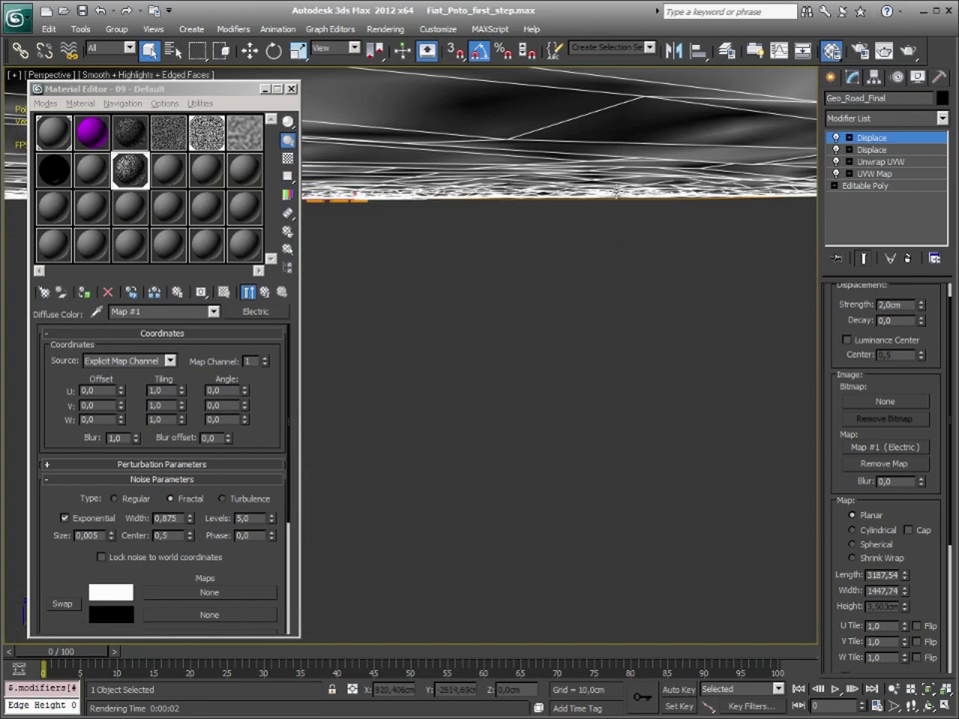
pyautogui.keyDown('alt'); pyautogui.moveTo(616, 192); pyautogui.dragTo(613, 221, button='middle'); pyautogui.keyUp('alt')
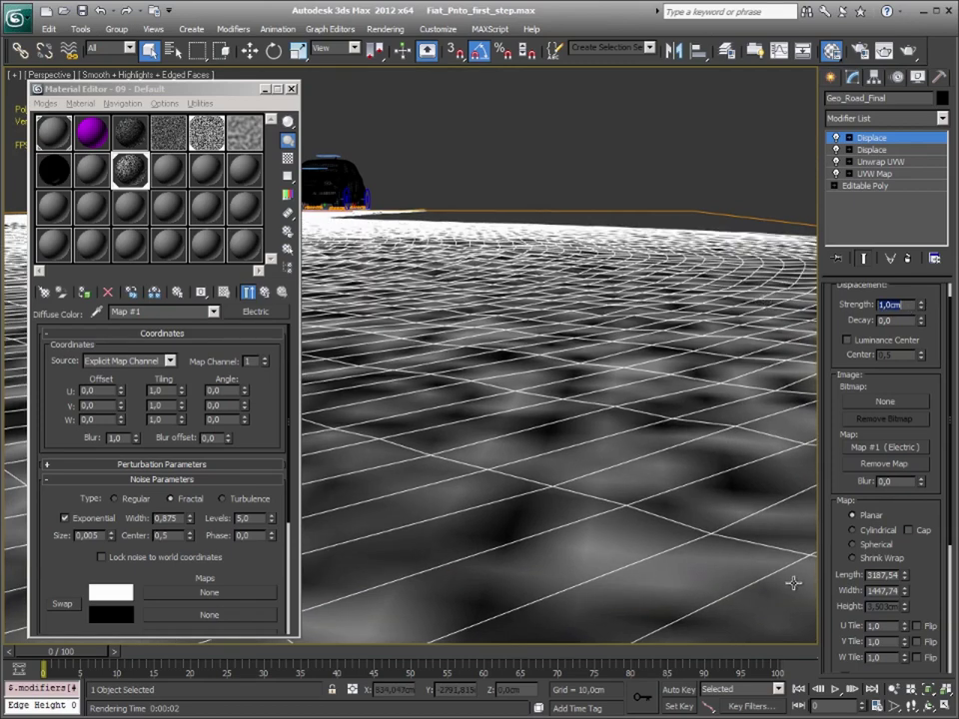
pyautogui.scroll(-1, 858, 573)
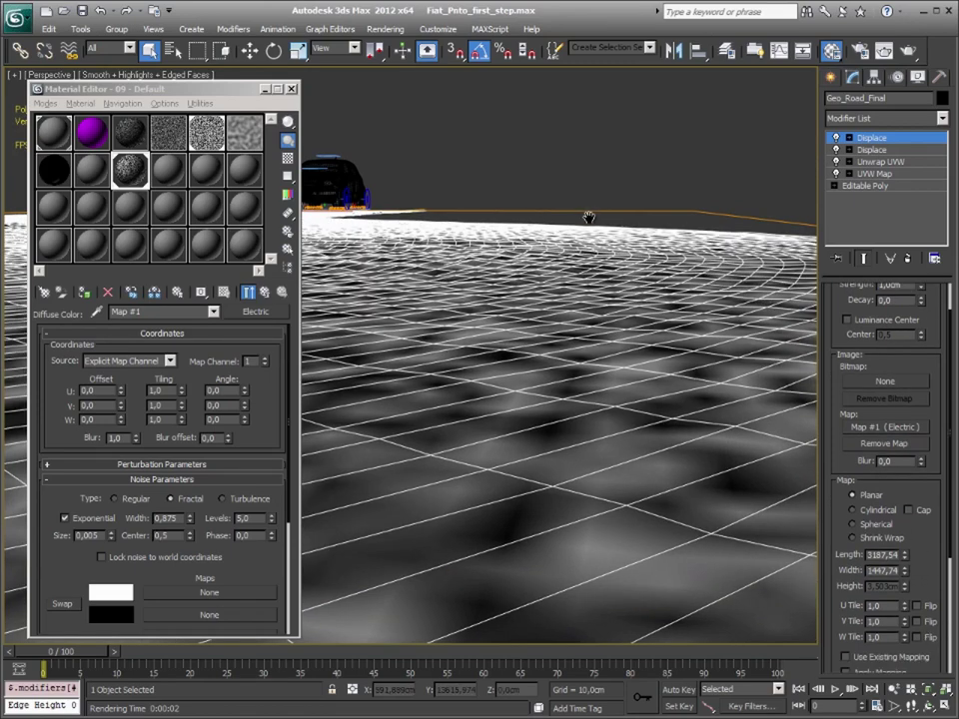
pyautogui.moveTo(589, 218); pyautogui.dragTo(590, 212, button='middle')
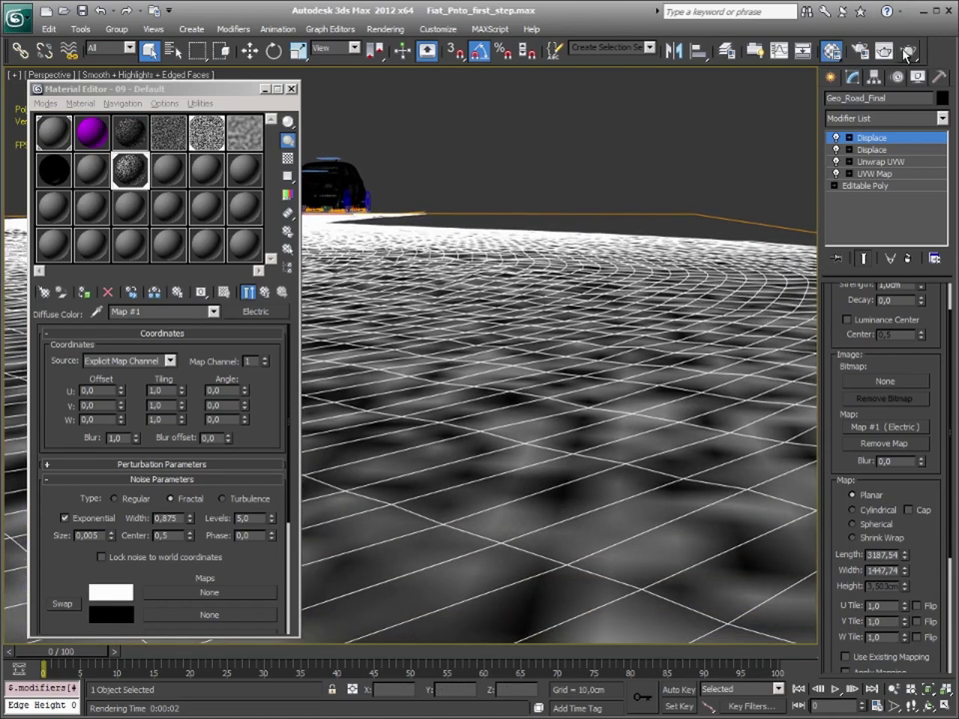
pyautogui.click(904, 52)
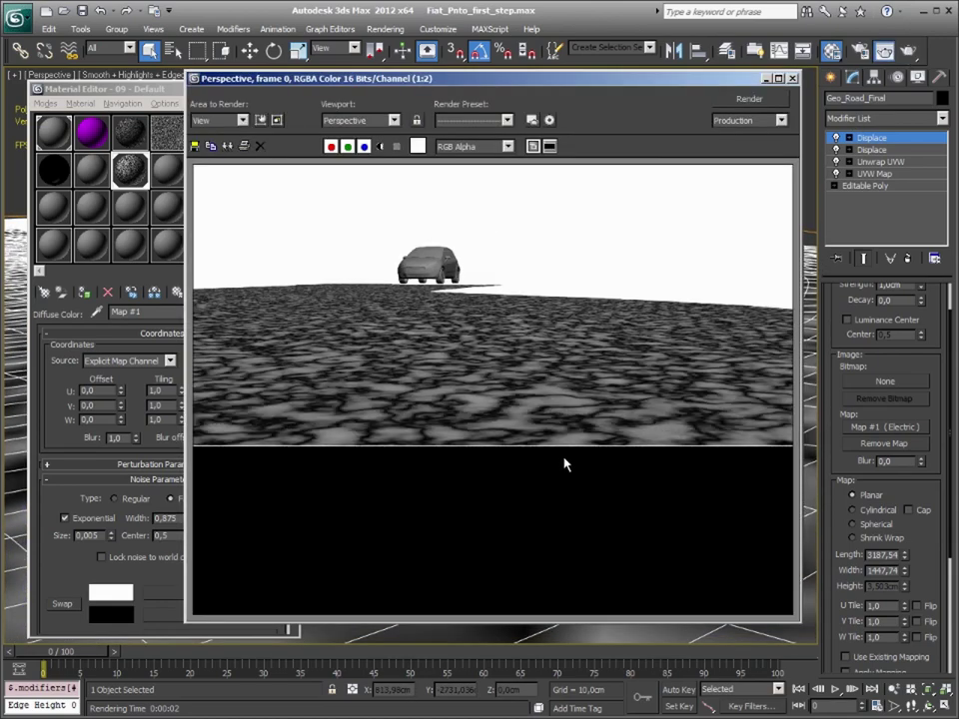
# Copy-paste the Displace modifier into a third Displace and drag BlurNoise onto its Displace Map slot.
pyautogui.click(794, 79)
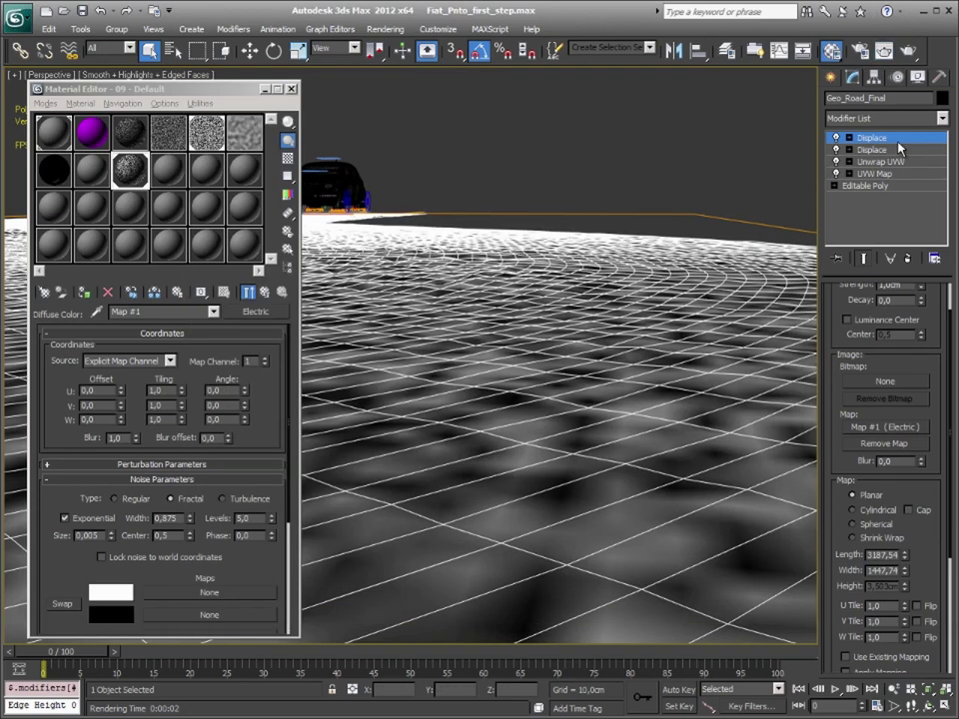
pyautogui.rightClick(902, 148)
pyautogui.click(879, 191)
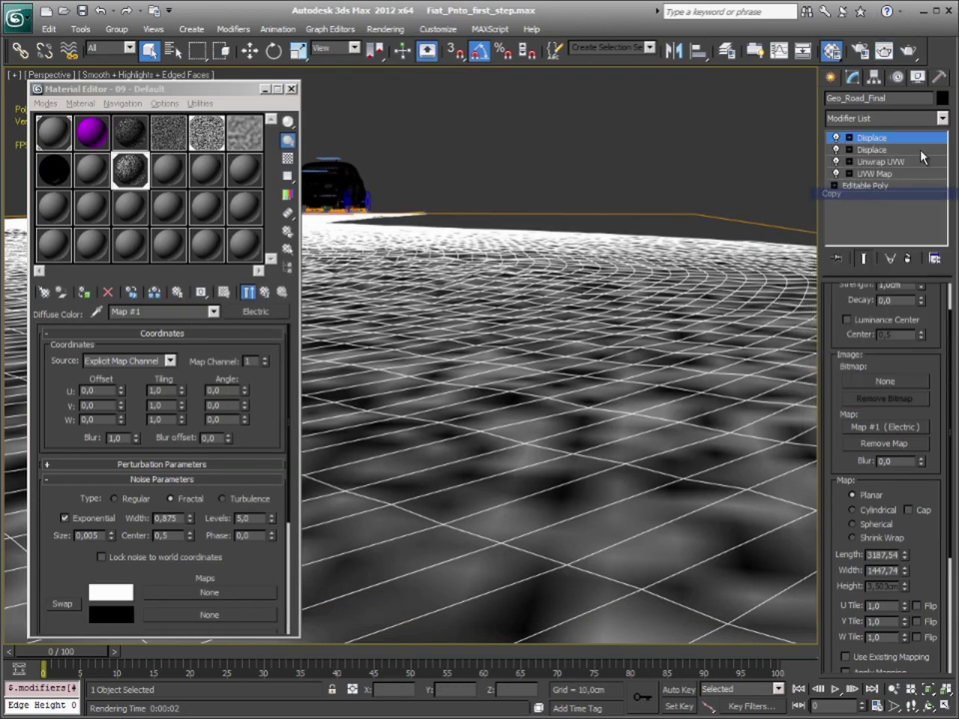
pyautogui.rightClick(918, 152)
pyautogui.click(892, 204)
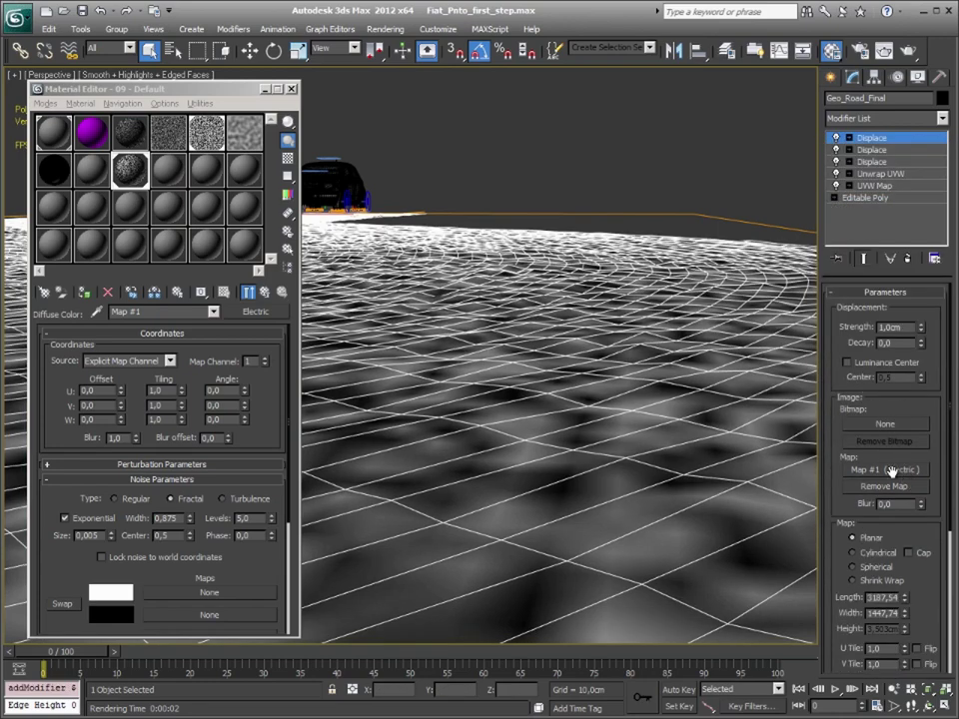
pyautogui.moveTo(207, 134); pyautogui.dragTo(909, 477)
pyautogui.click(183, 138)
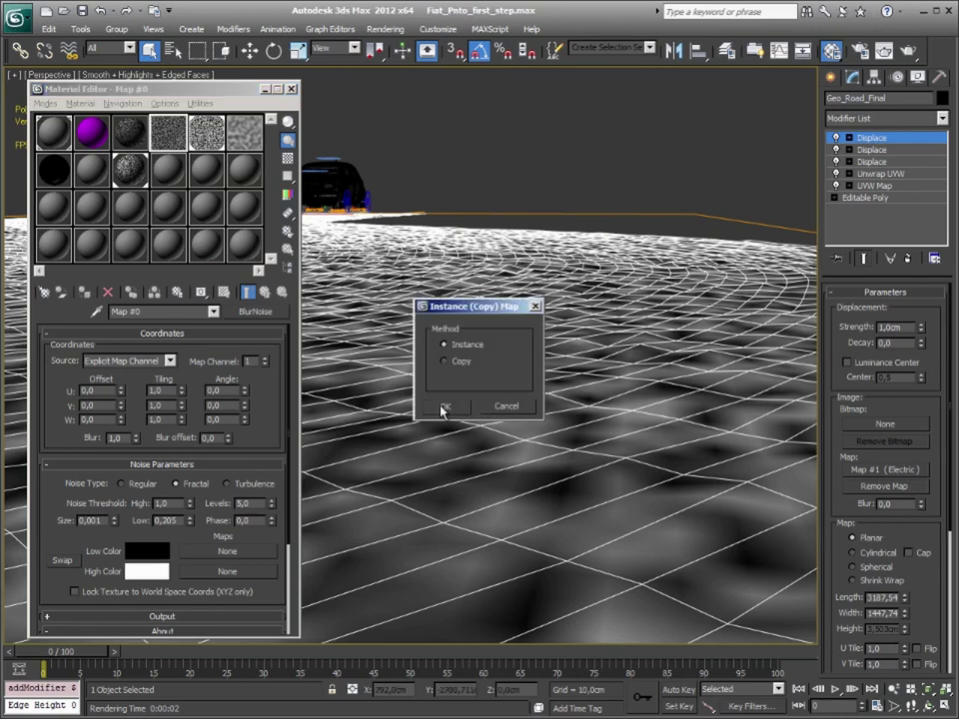
# Instance the BlurNoise map into the Displace modifier and reuse a noise map in the road material.
pyautogui.click(442, 406)
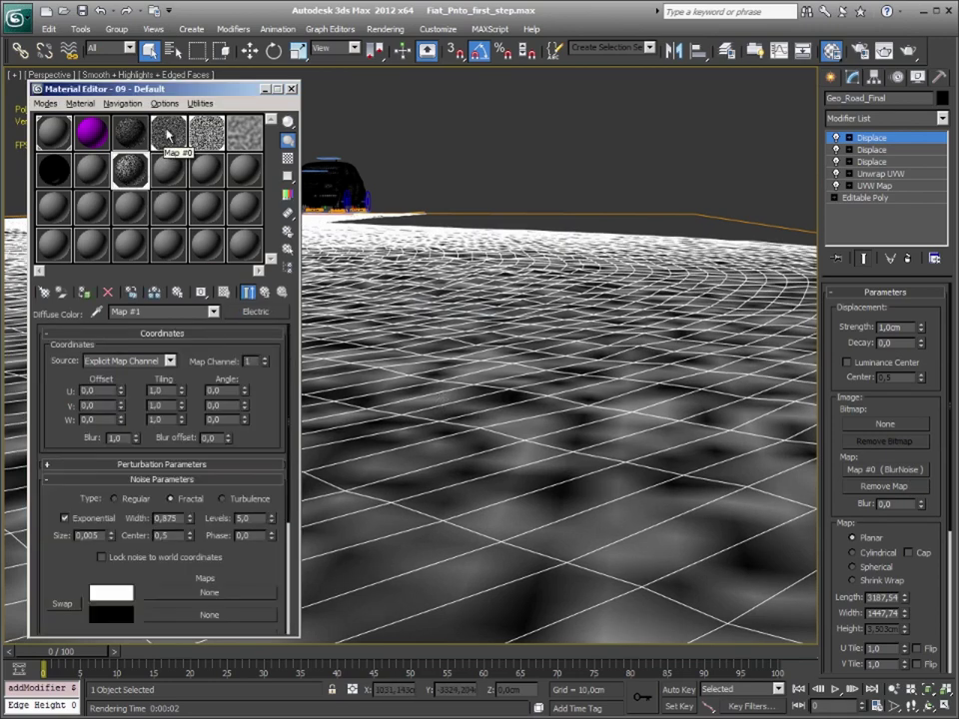
pyautogui.click(224, 291)
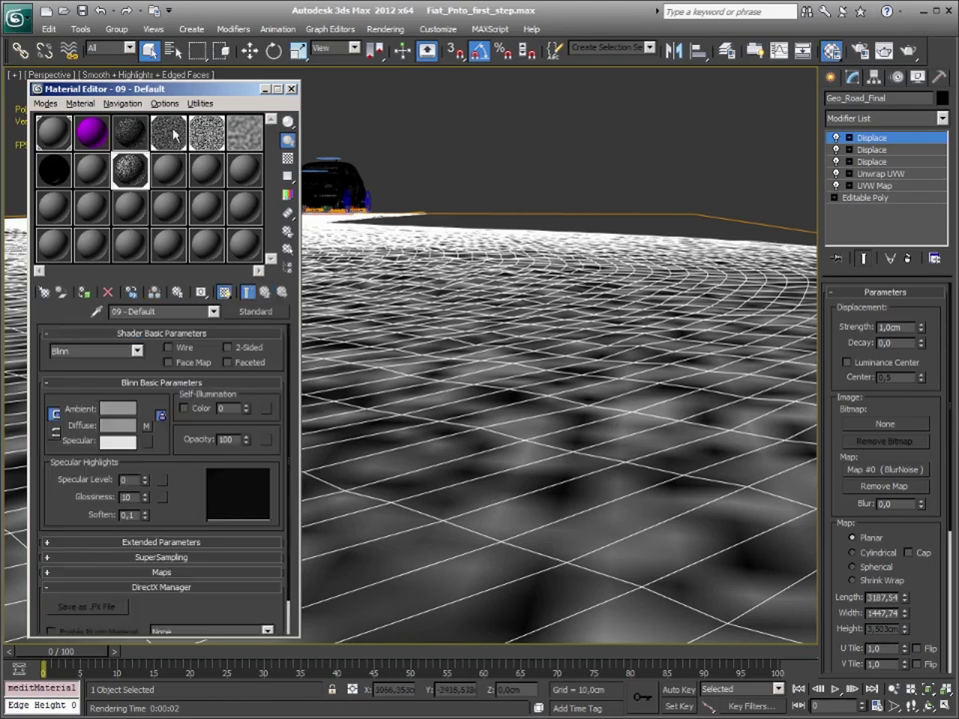
pyautogui.moveTo(158, 411); pyautogui.dragTo(146, 439)
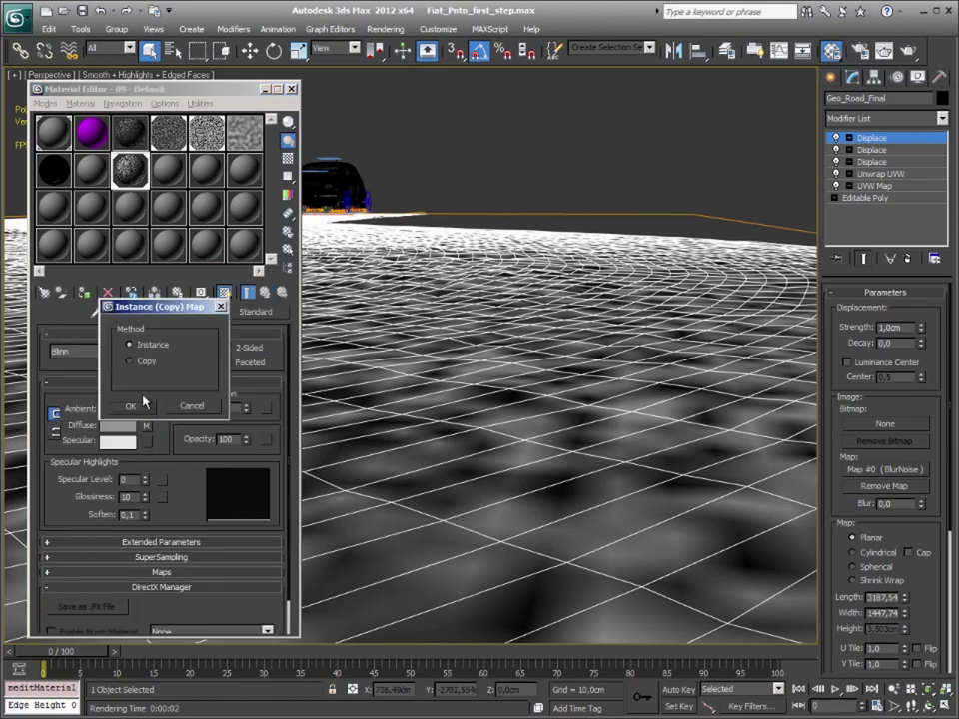
pyautogui.click(145, 412)
pyautogui.moveTo(523, 250)
pyautogui.keyDown('alt'); pyautogui.mouseDown(button='middle')
pyautogui.moveTo(523, 327)
pyautogui.moveTo(670, 367)
pyautogui.moveTo(417, 318)
pyautogui.mouseUp(button='middle'); pyautogui.keyUp('alt')
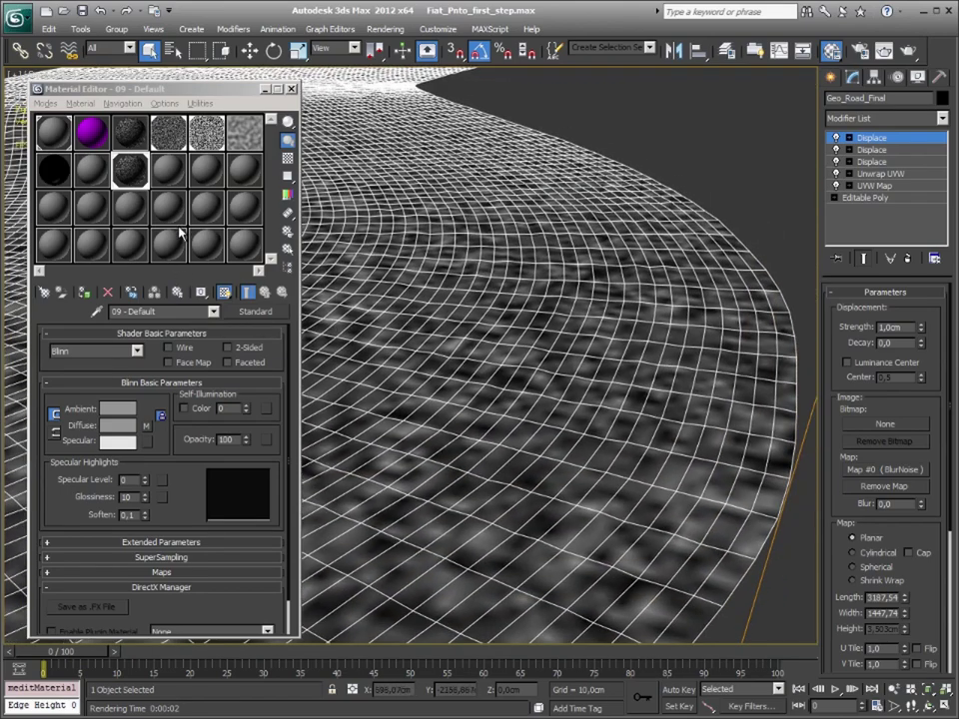
# Open the BlurNoise Noise Parameters and an enlarged, repositioned preview of the map.
pyautogui.click(173, 135)
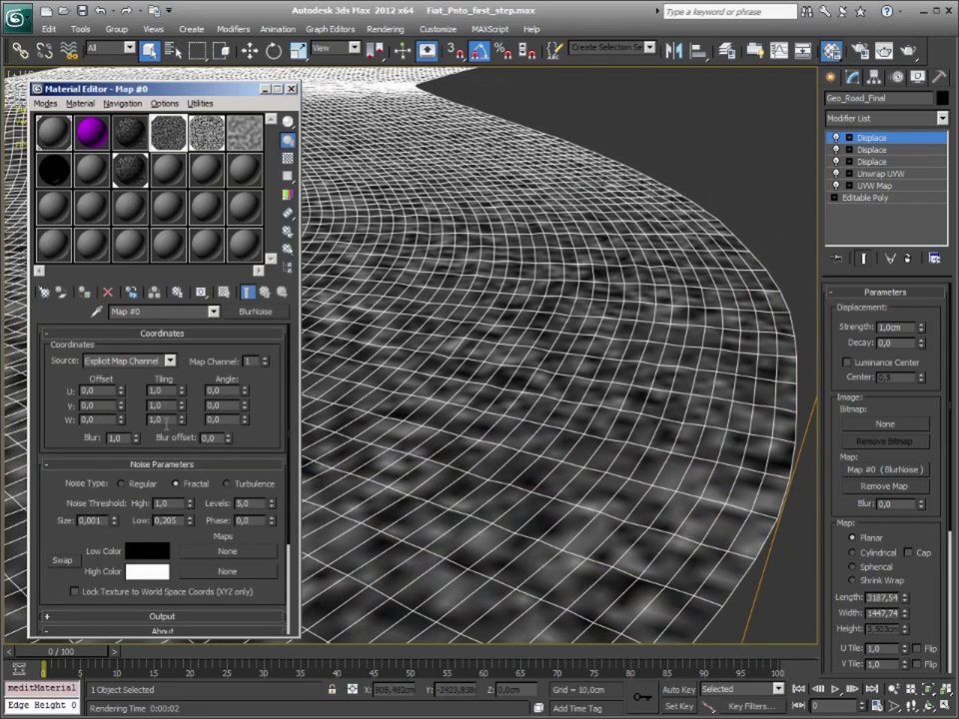
pyautogui.scroll(-2, 47, 496)
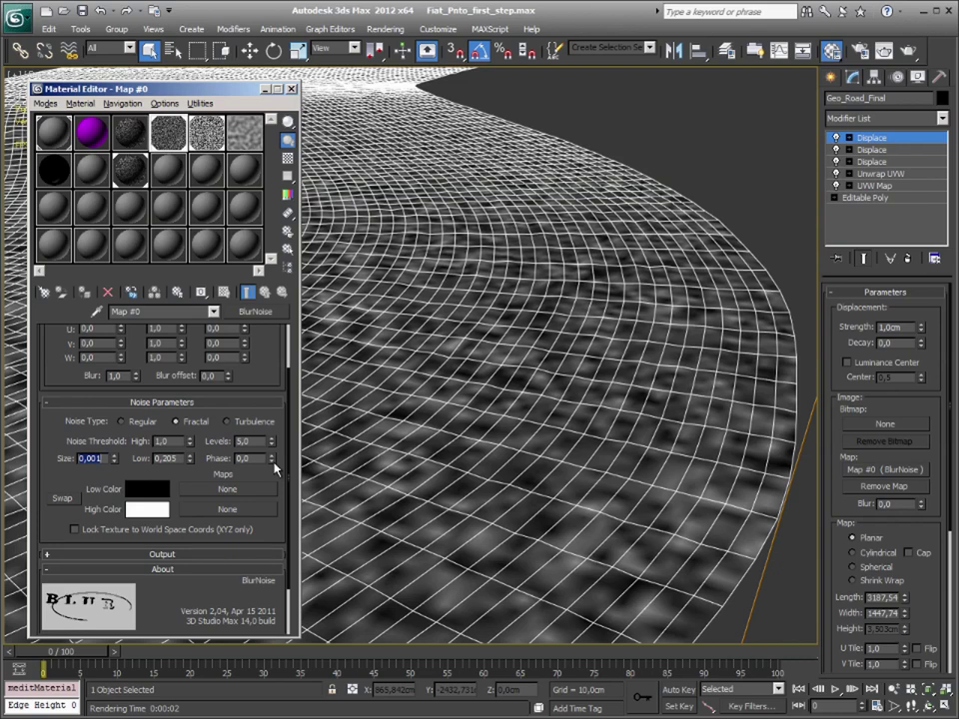
pyautogui.doubleClick(180, 134)
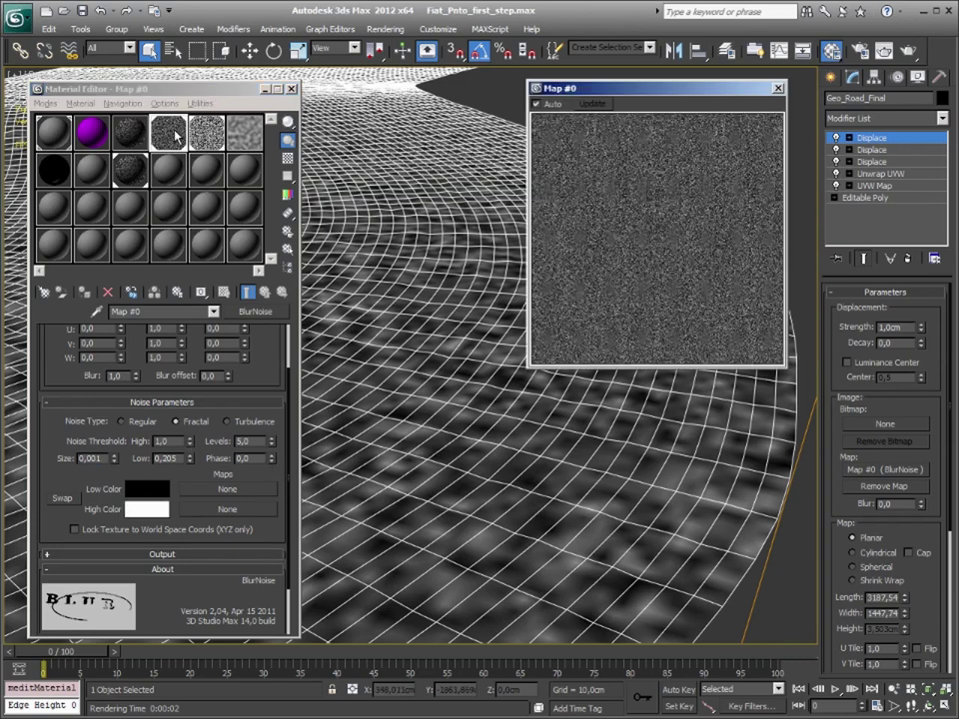
pyautogui.moveTo(656, 96); pyautogui.dragTo(474, 104)
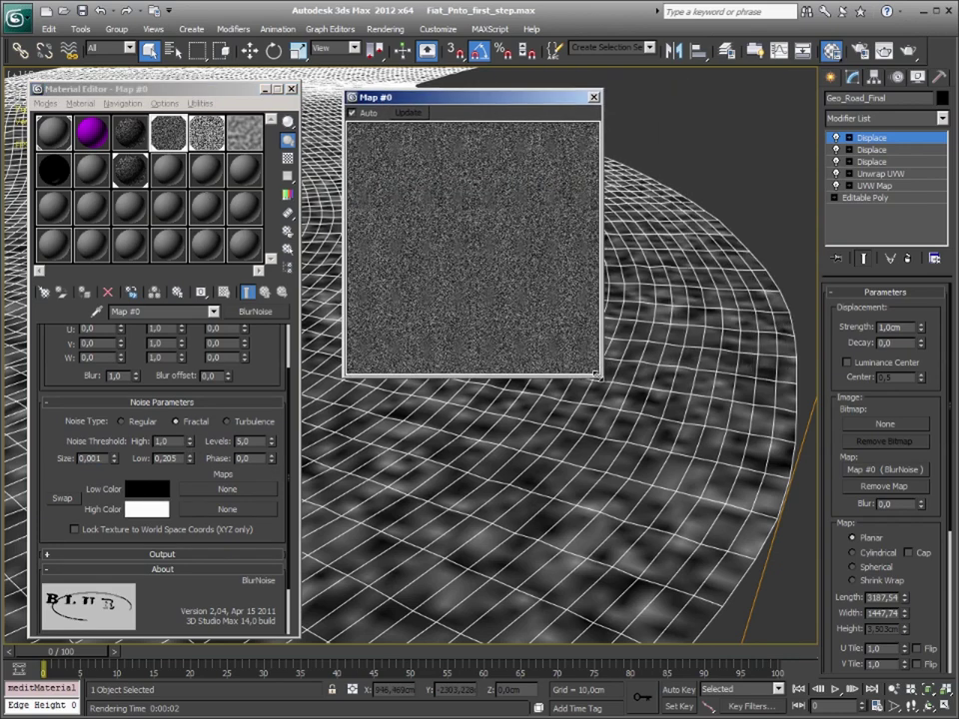
pyautogui.moveTo(601, 377); pyautogui.dragTo(844, 620)
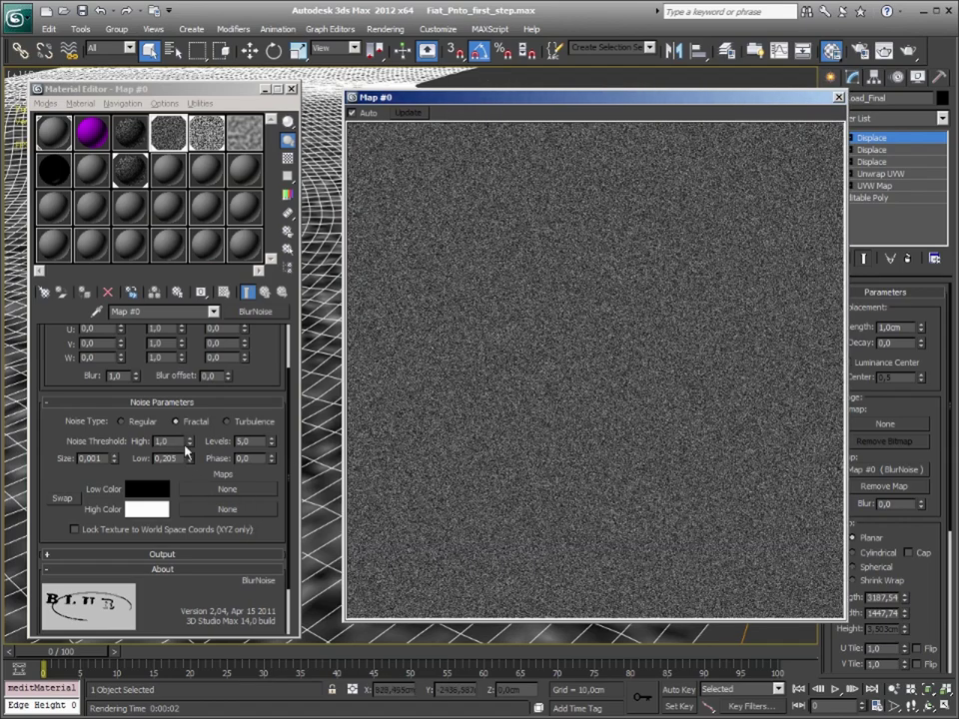
# Set noise High to 0,915 and Low to 0,235, then close the Map #0 preview.
pyautogui.moveTo(191, 446); pyautogui.dragTo(192, 452)
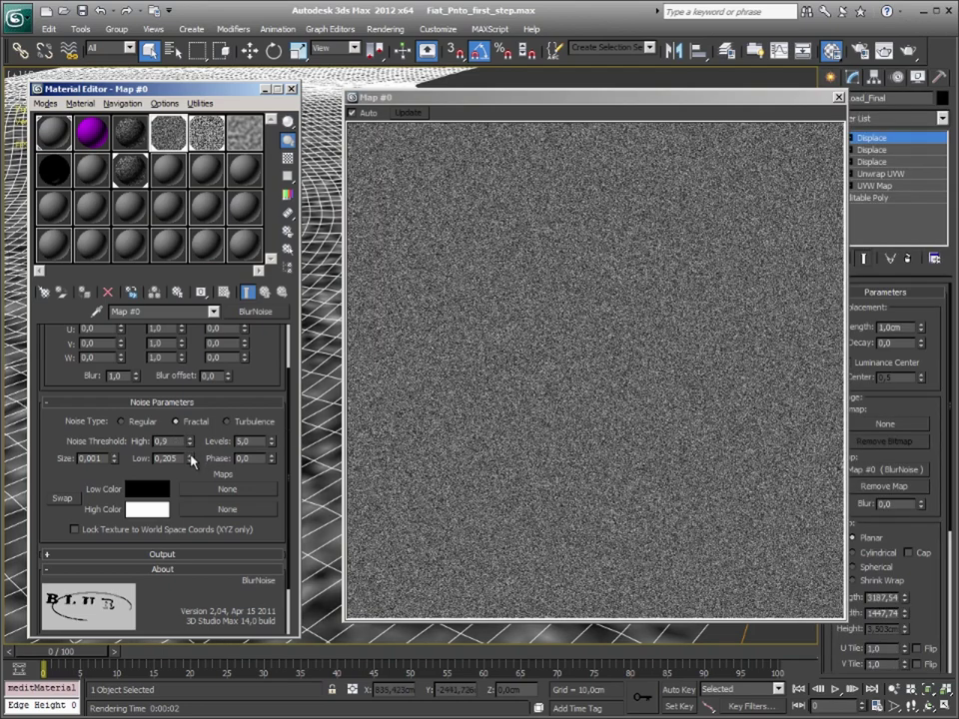
pyautogui.moveTo(190, 448); pyautogui.dragTo(189, 444)
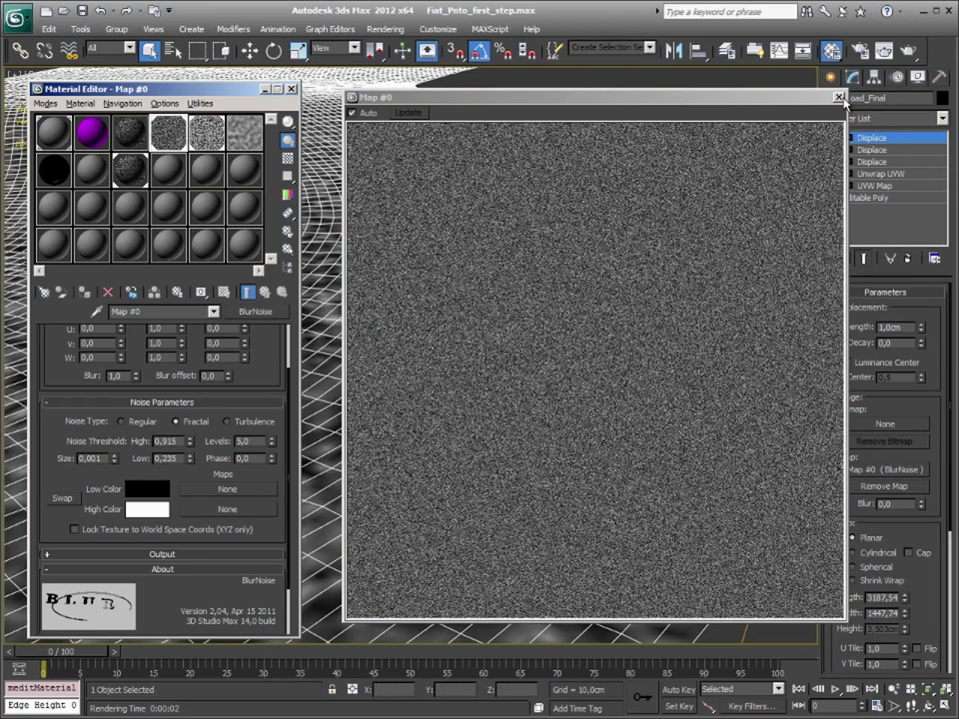
pyautogui.click(838, 97)
pyautogui.moveTo(499, 190)
pyautogui.mouseDown(button='middle')
pyautogui.moveTo(565, 338)
pyautogui.moveTo(670, 332)
pyautogui.moveTo(505, 345)
pyautogui.moveTo(551, 339)
pyautogui.moveTo(520, 405)
pyautogui.moveTo(642, 499)
pyautogui.moveTo(530, 460)
pyautogui.mouseUp(button='middle')
pyautogui.scroll(2, 530, 461)
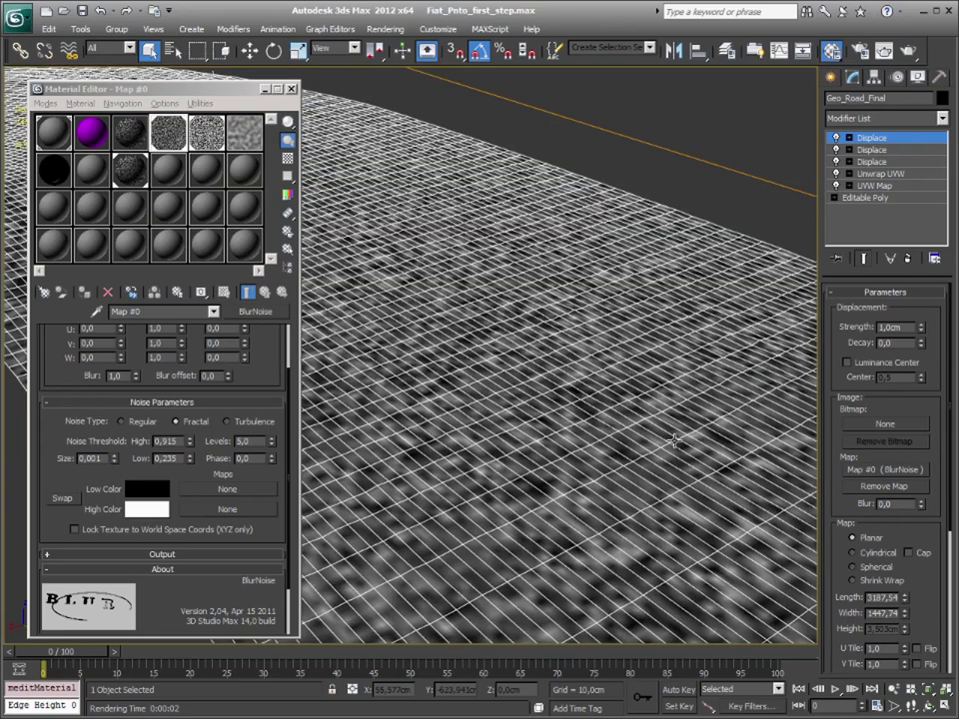
pyautogui.scroll(2, 613, 509)
pyautogui.scroll(-1, 613, 508)
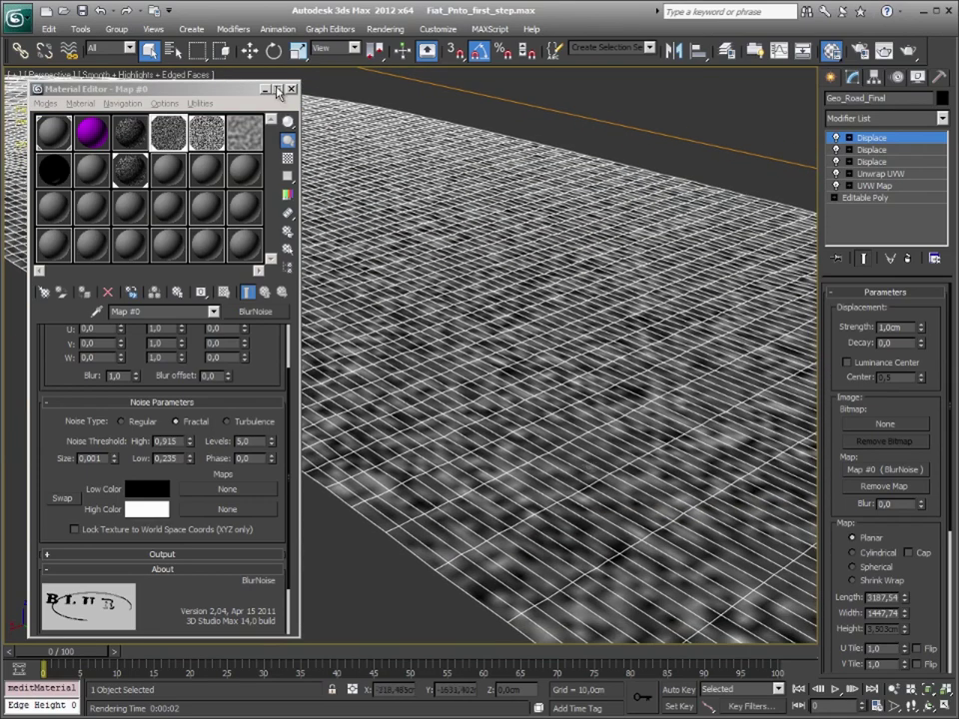
# Assign the plain grey 08 - Default material to the road and close the Material Editor.
pyautogui.click(57, 172)
pyautogui.click(91, 169)
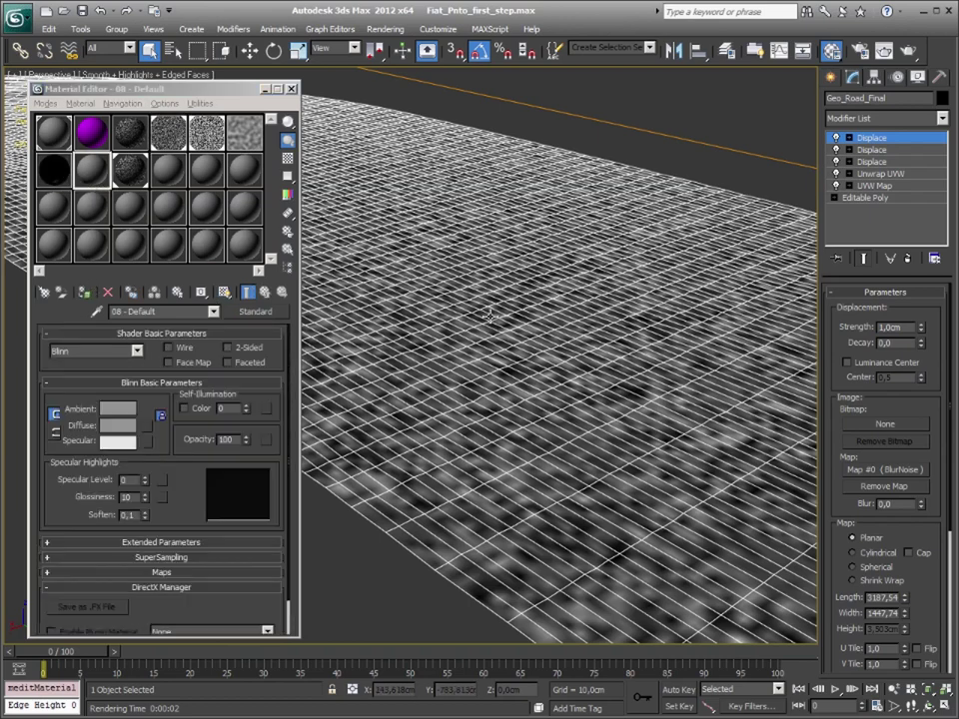
pyautogui.click(86, 292)
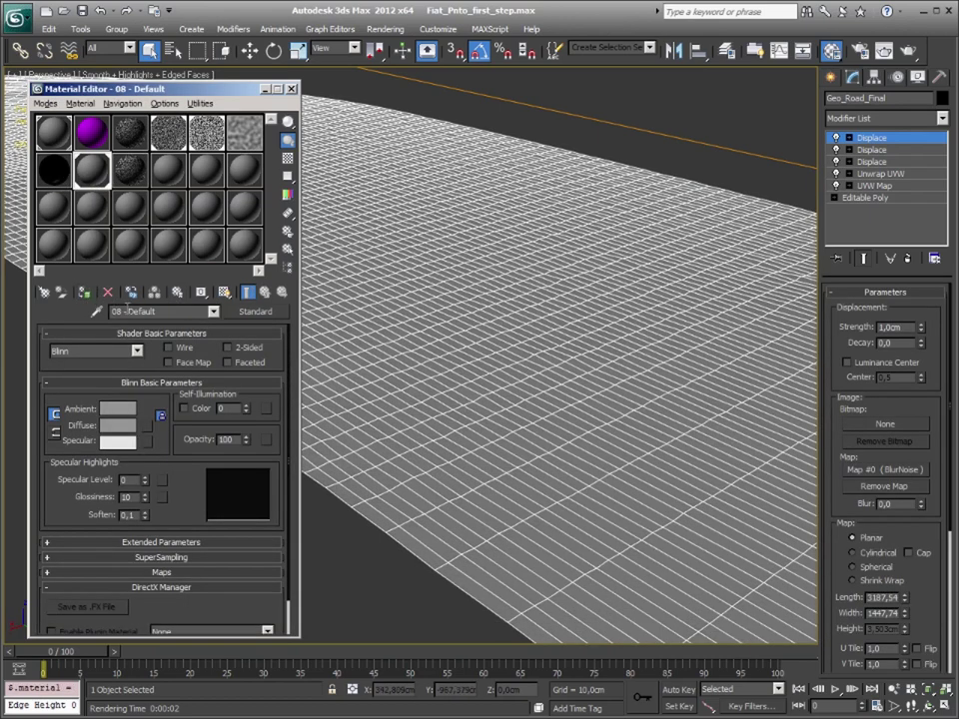
pyautogui.click(291, 90)
# Clear the selection, view the road from a new angle, and reselect the road mesh.
pyautogui.click(610, 100)
pyautogui.moveTo(593, 313)
pyautogui.keyDown('alt'); pyautogui.mouseDown(button='middle')
pyautogui.moveTo(561, 341)
pyautogui.moveTo(509, 338)
pyautogui.moveTo(421, 299)
pyautogui.moveTo(631, 363)
pyautogui.moveTo(528, 343)
pyautogui.mouseUp(button='middle'); pyautogui.keyUp('alt')
pyautogui.scroll(5, 528, 343)
pyautogui.scroll(-3, 526, 379)
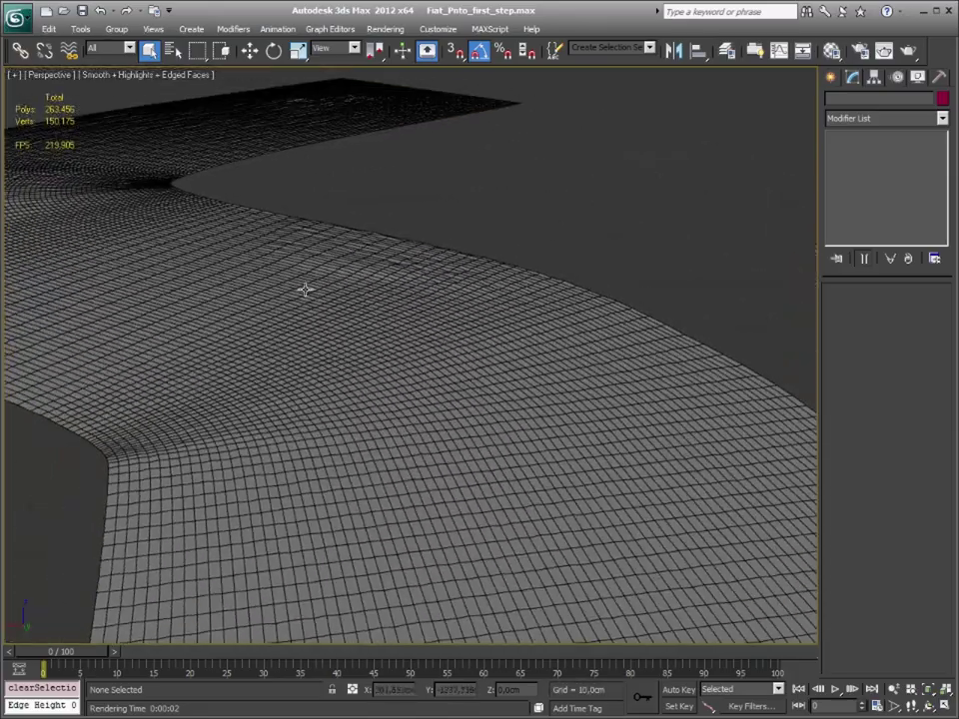
pyautogui.scroll(3, 304, 287)
pyautogui.scroll(-3, 399, 374)
pyautogui.scroll(-3, 384, 428)
pyautogui.scroll(3, 453, 428)
pyautogui.click(459, 418)
pyautogui.rightClick(459, 418)
pyautogui.moveTo(487, 552)
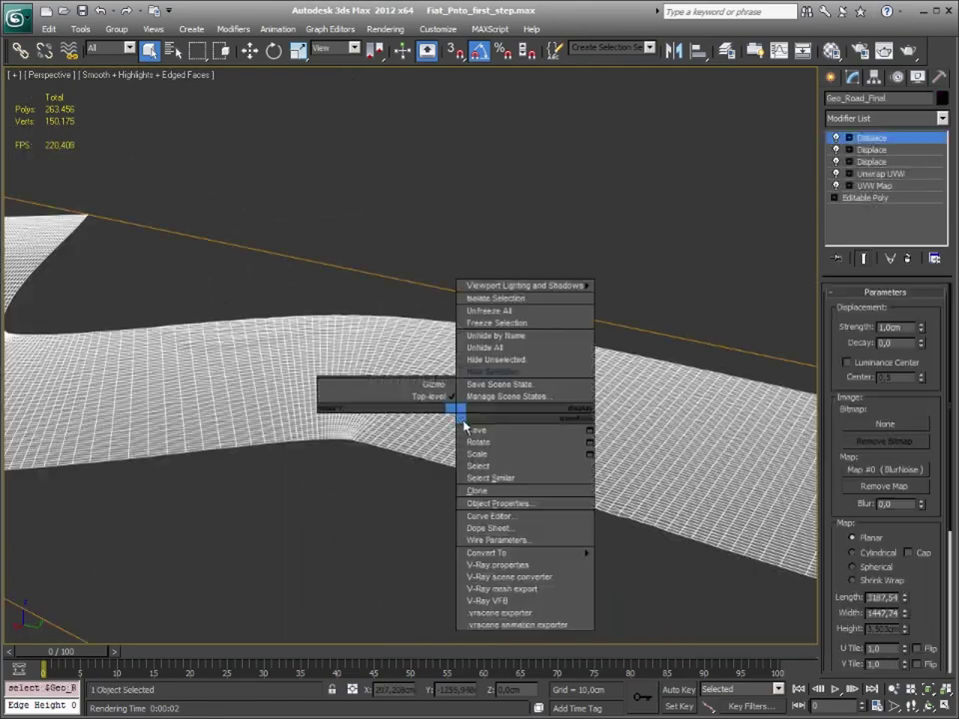
# Add an Edit Poly modifier above the three Displace modifiers.
pyautogui.click(898, 118)
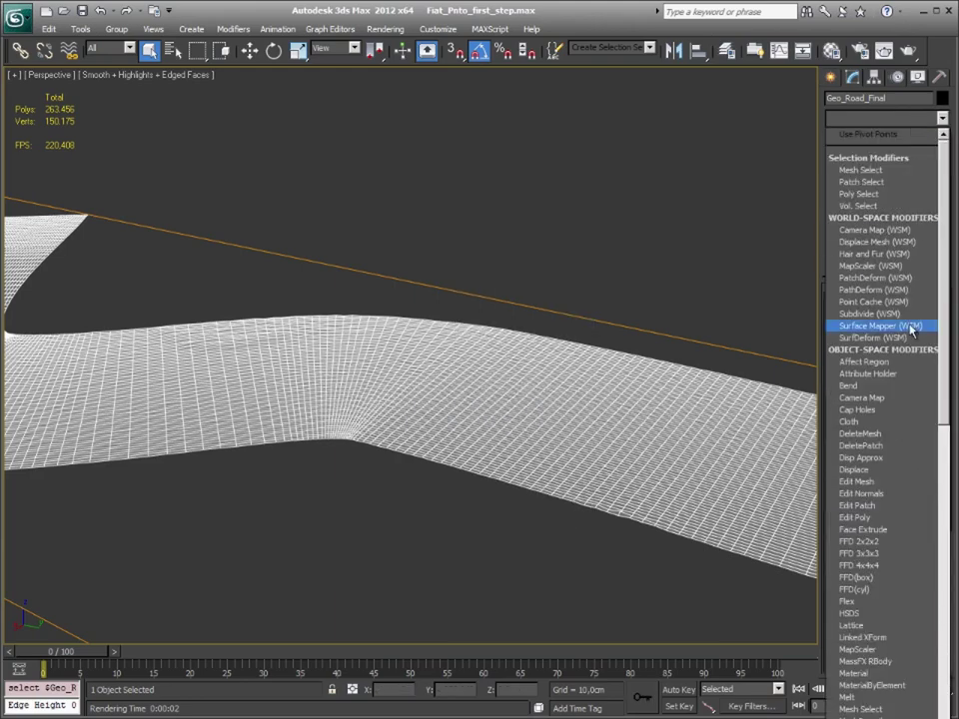
pyautogui.click(907, 517)
pyautogui.moveTo(639, 419)
pyautogui.keyDown('alt'); pyautogui.mouseDown(button='middle')
pyautogui.moveTo(537, 376)
pyautogui.moveTo(296, 360)
pyautogui.moveTo(591, 325)
pyautogui.moveTo(539, 349)
pyautogui.moveTo(467, 364)
pyautogui.mouseUp(button='middle'); pyautogui.keyUp('alt')
pyautogui.scroll(2, 591, 325)
pyautogui.scroll(2, 599, 327)
pyautogui.scroll(2, 615, 332)
pyautogui.keyDown('alt'); pyautogui.moveTo(509, 332); pyautogui.dragTo(435, 392, button='middle'); pyautogui.keyUp('alt')
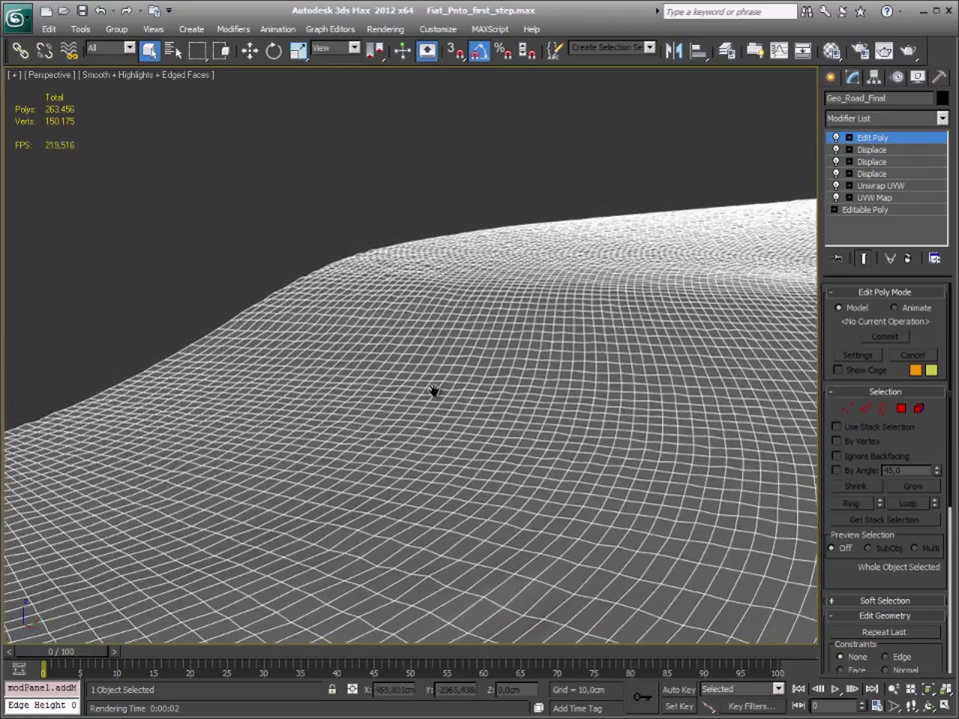
# Show the expanded Graphite Modeling Tools ribbon and activate Freeform Paint Deform Push/Pull.
pyautogui.click(699, 52)
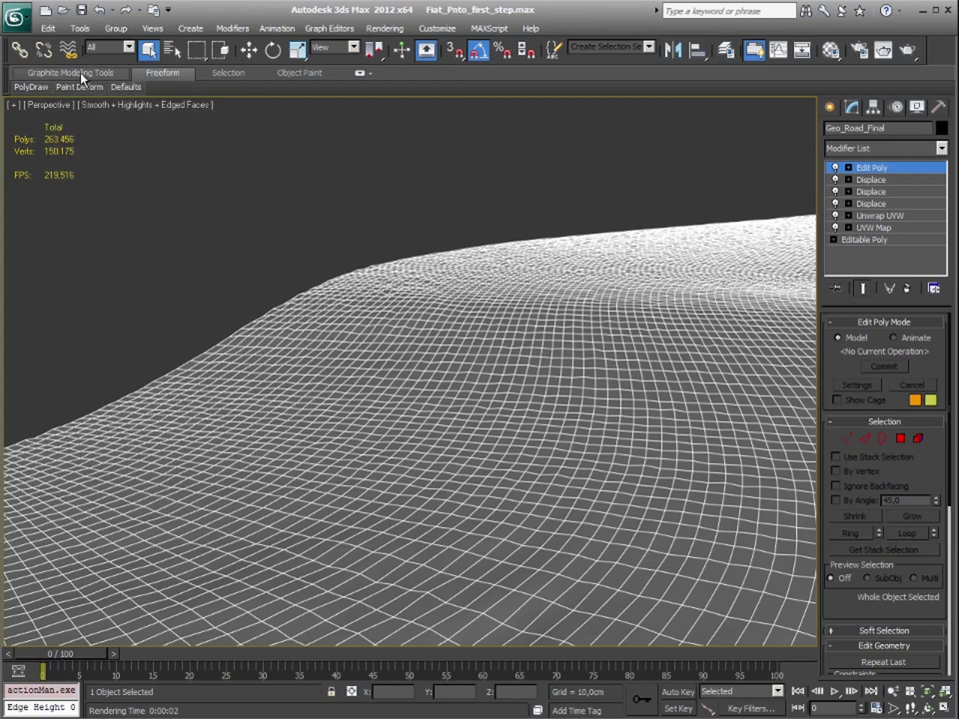
pyautogui.click(360, 72)
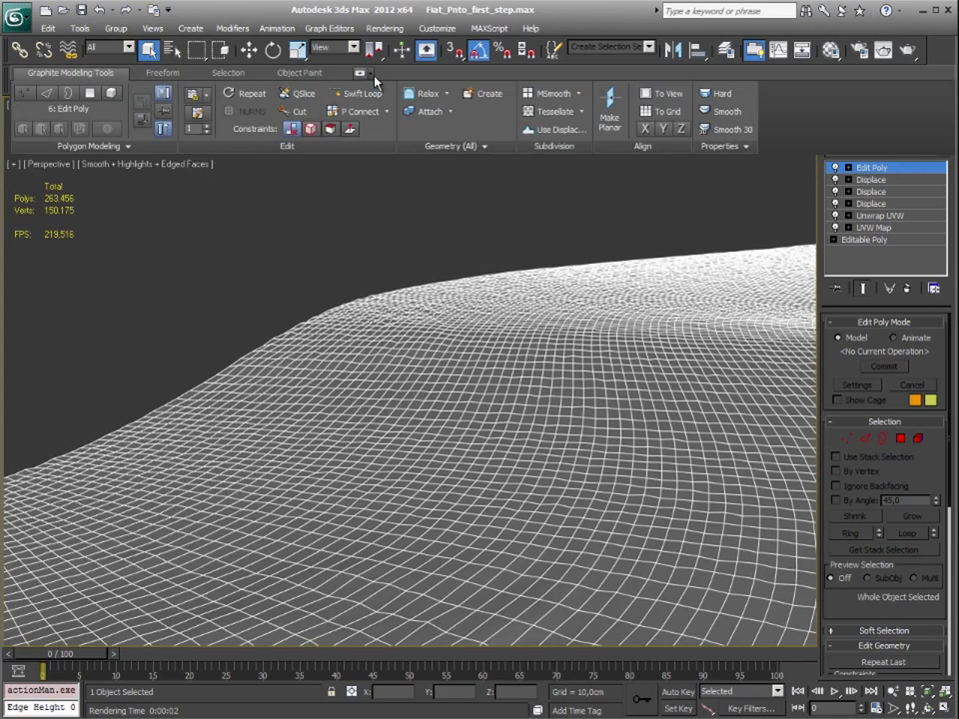
pyautogui.click(370, 73)
pyautogui.click(385, 89)
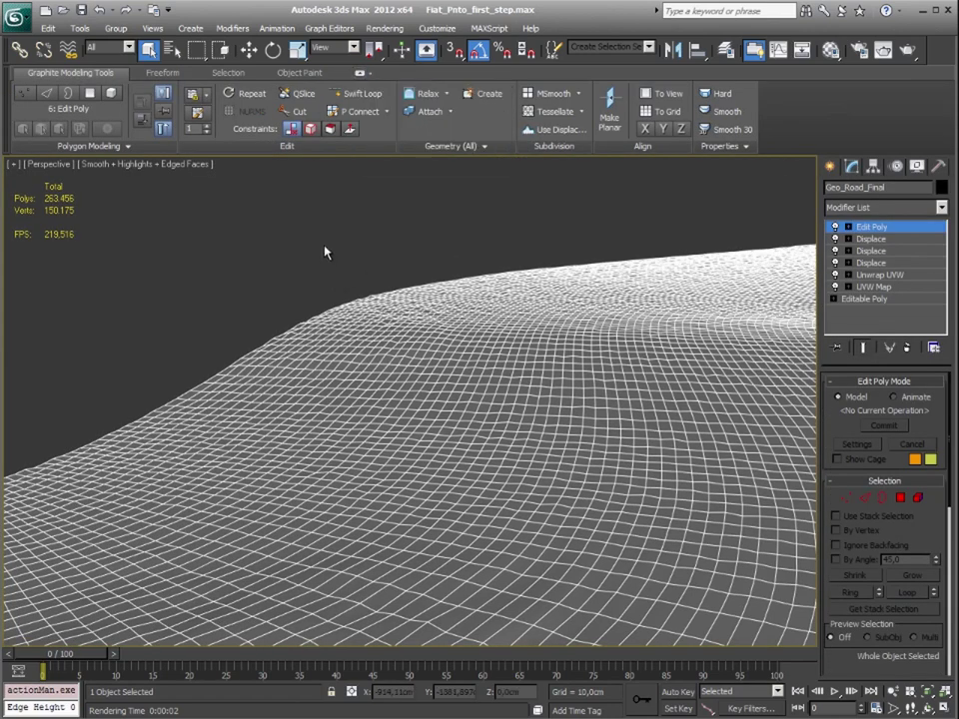
pyautogui.click(161, 74)
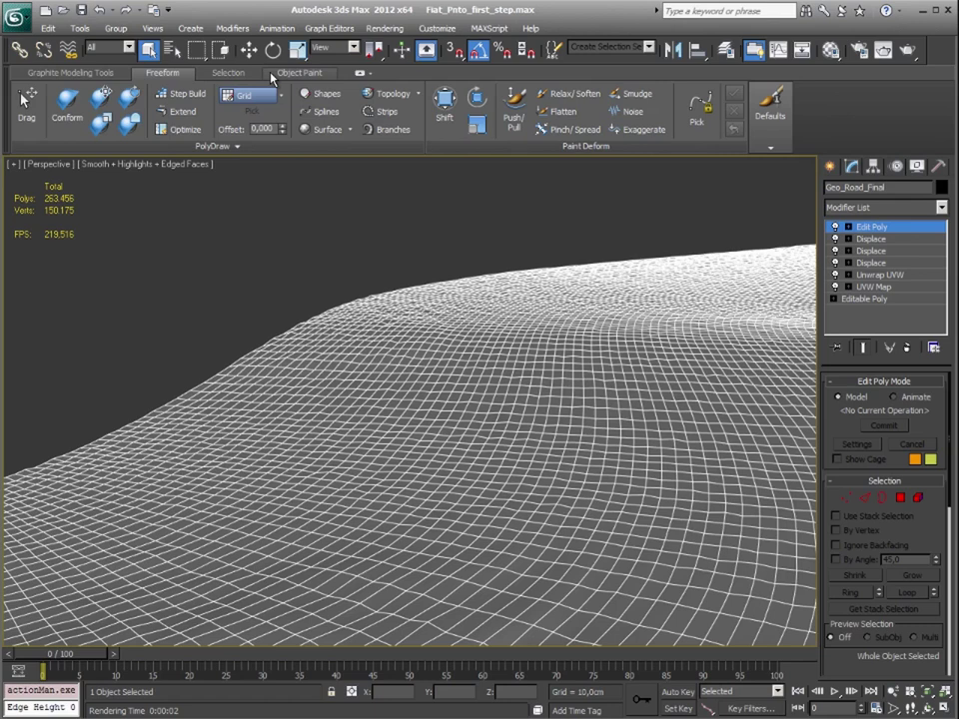
pyautogui.click(513, 108)
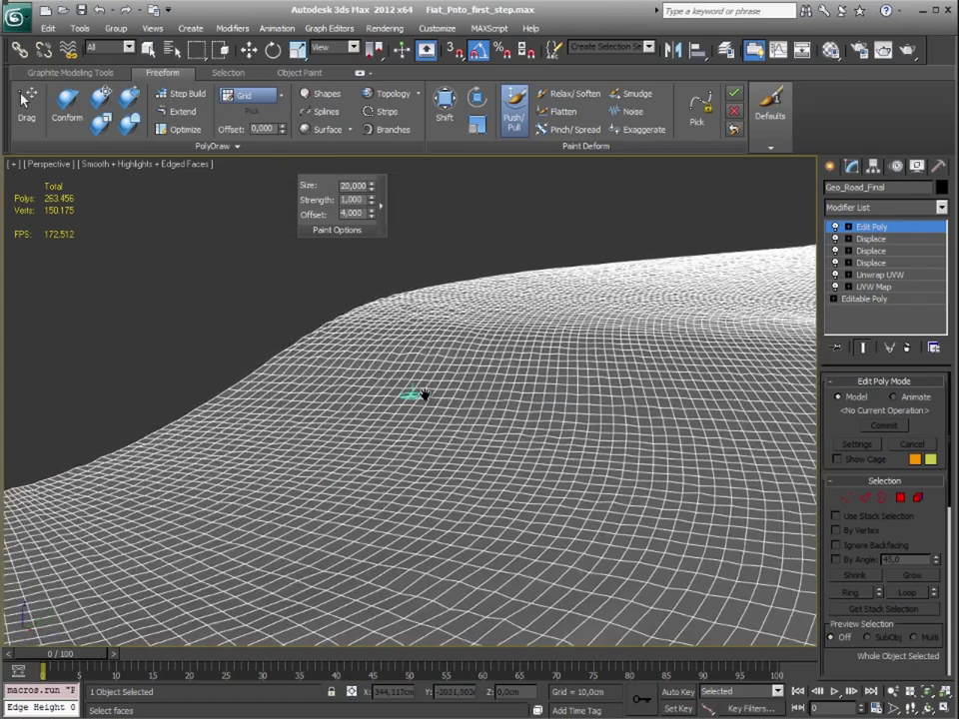
# Zoom in on the road bend and paint a trial Push/Pull stroke.
pyautogui.moveTo(413, 391); pyautogui.dragTo(488, 316, button='middle')
pyautogui.scroll(-1, 371, 407)
pyautogui.scroll(-1, 371, 407)
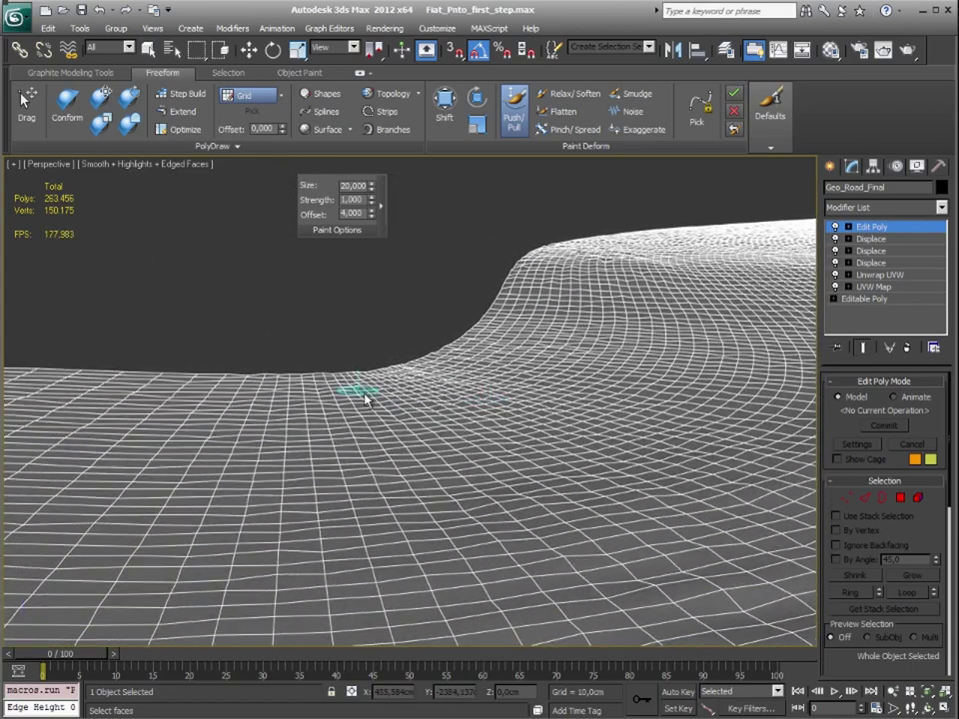
pyautogui.scroll(-1, 366, 451)
pyautogui.scroll(-1, 366, 450)
pyautogui.scroll(1, 406, 449)
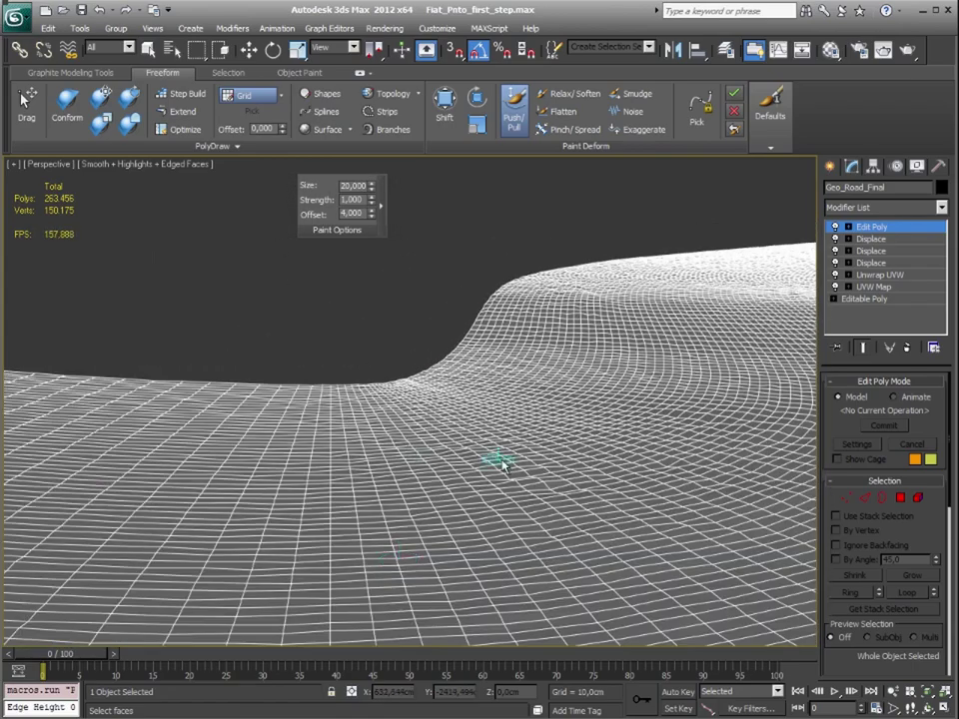
pyautogui.scroll(-1, 503, 460)
pyautogui.scroll(1, 421, 417)
pyautogui.moveTo(465, 492); pyautogui.dragTo(481, 524)
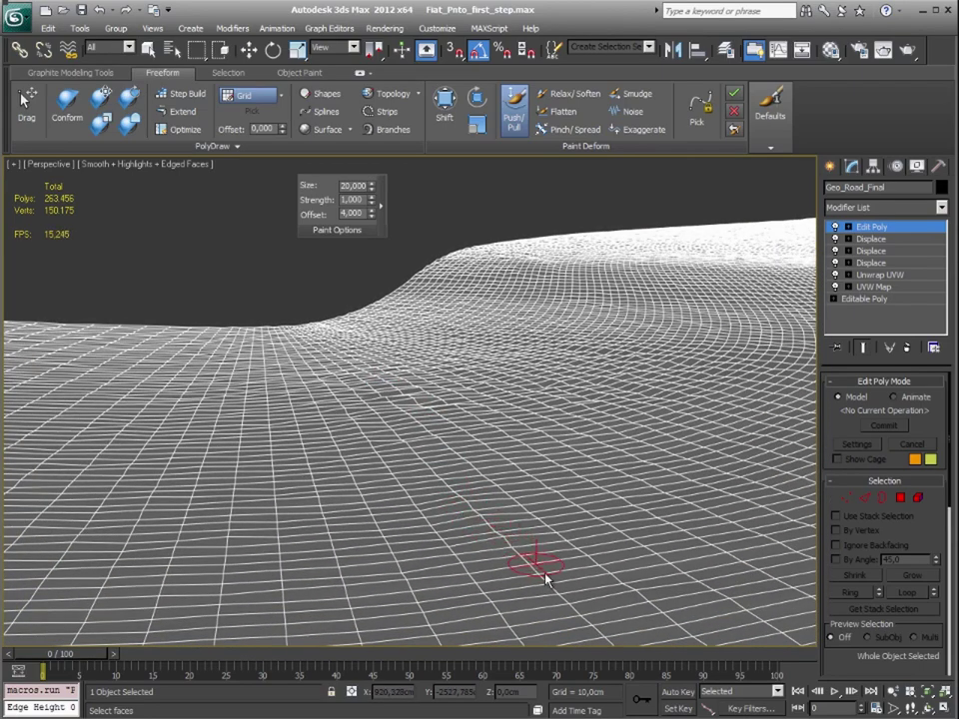
# Zoom back out and push up the road surface along the bend.
pyautogui.scroll(-5, 435, 355)
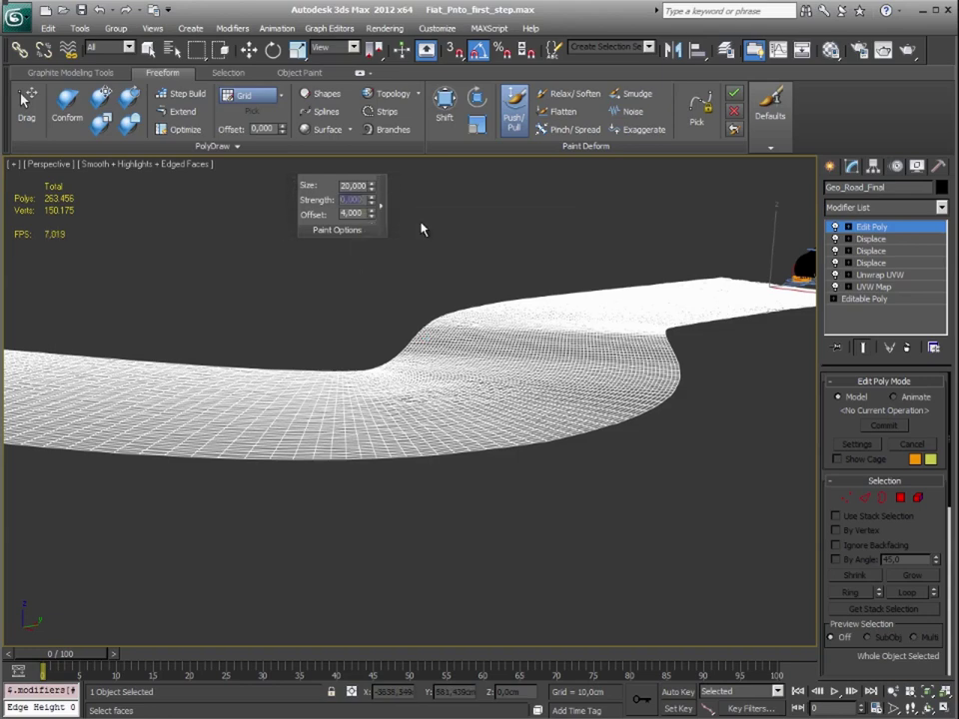
pyautogui.scroll(2, 404, 320)
pyautogui.scroll(2, 418, 435)
pyautogui.scroll(1, 420, 439)
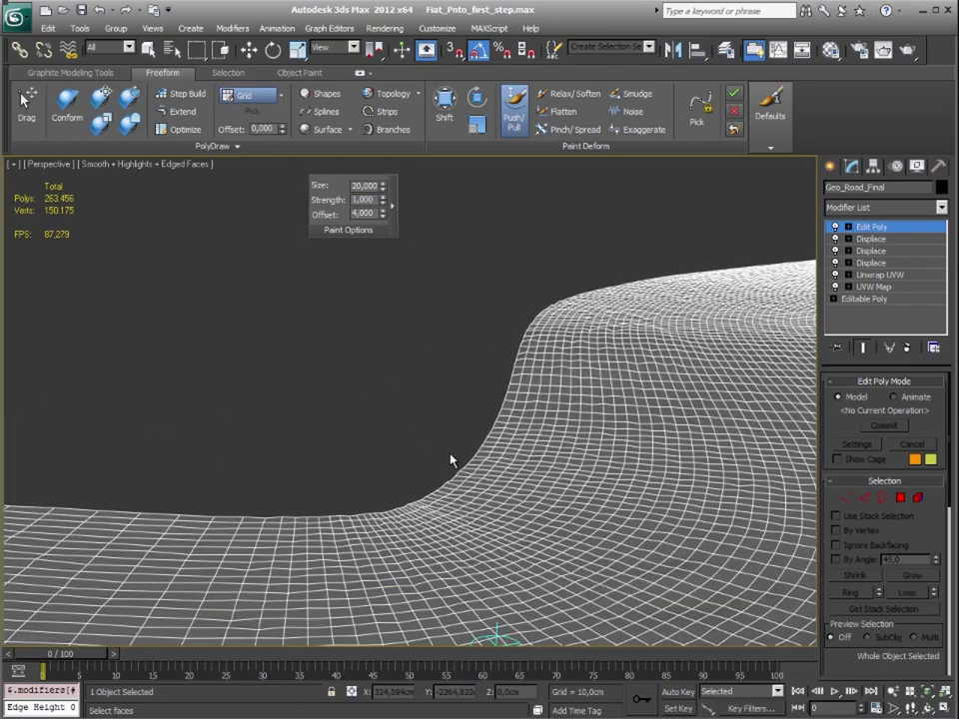
pyautogui.scroll(1, 449, 460)
pyautogui.scroll(1, 606, 422)
pyautogui.scroll(1, 568, 373)
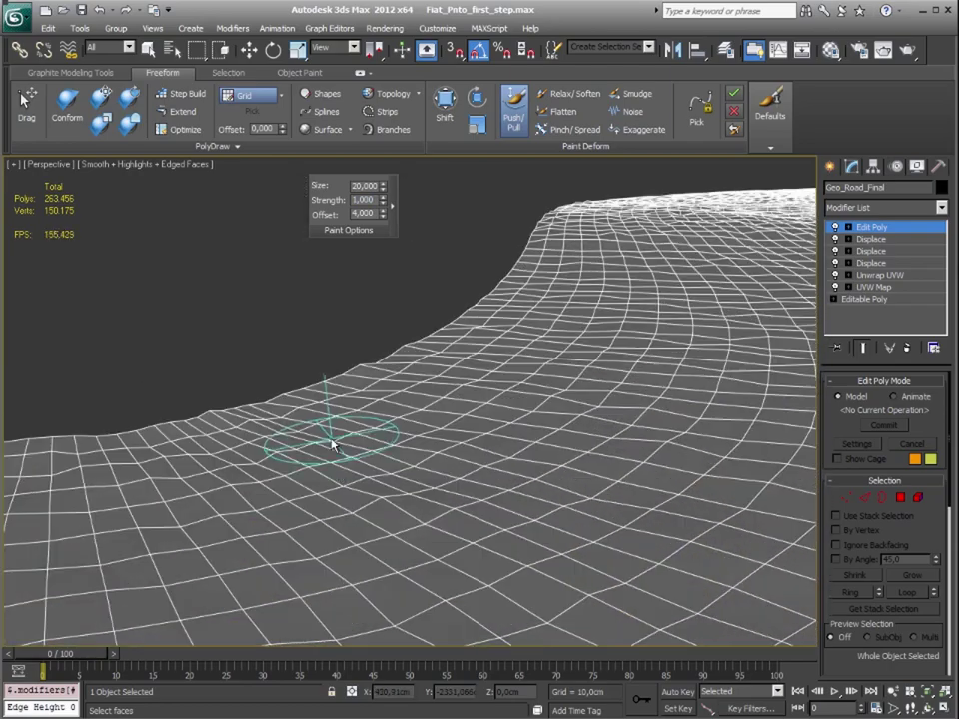
pyautogui.scroll(2, 399, 429)
pyautogui.scroll(1, 445, 410)
pyautogui.moveTo(450, 404)
pyautogui.mouseDown()
pyautogui.moveTo(535, 401)
pyautogui.moveTo(565, 410)
pyautogui.moveTo(590, 405)
pyautogui.moveTo(599, 376)
pyautogui.mouseUp()
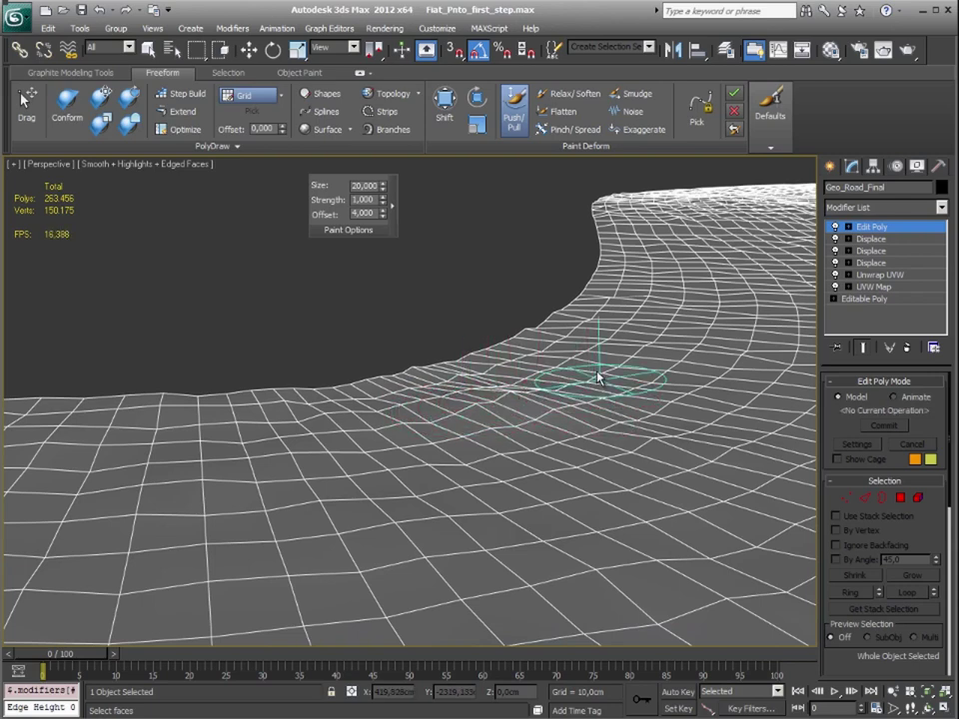
# Lower the brush Strength to 0,160, testing a stroke across the road.
pyautogui.click(381, 204)
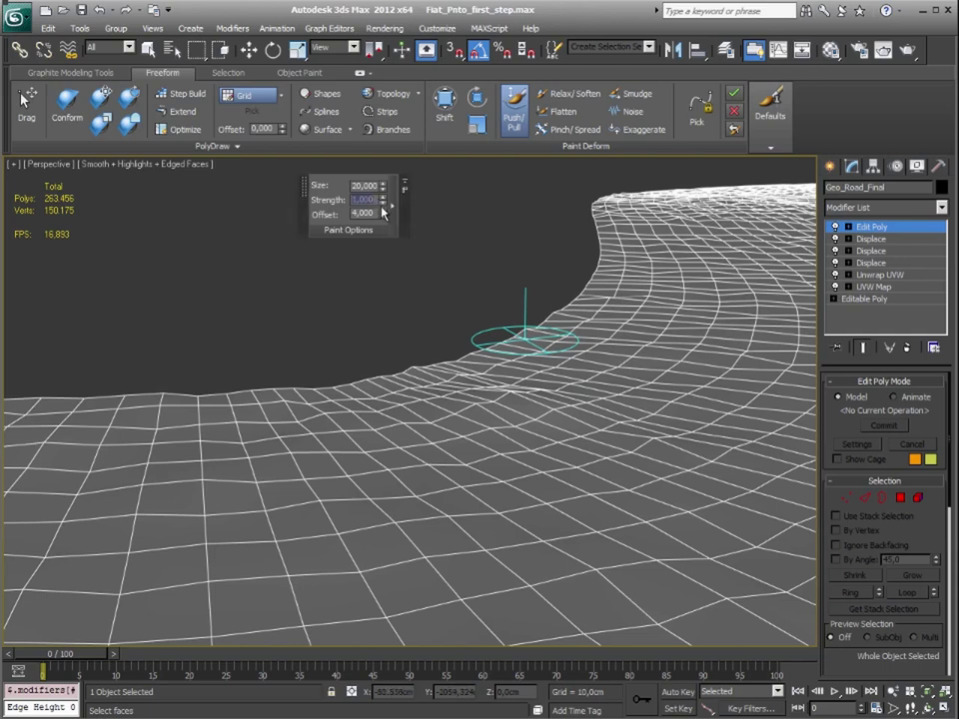
pyautogui.moveTo(383, 202); pyautogui.dragTo(383, 211)
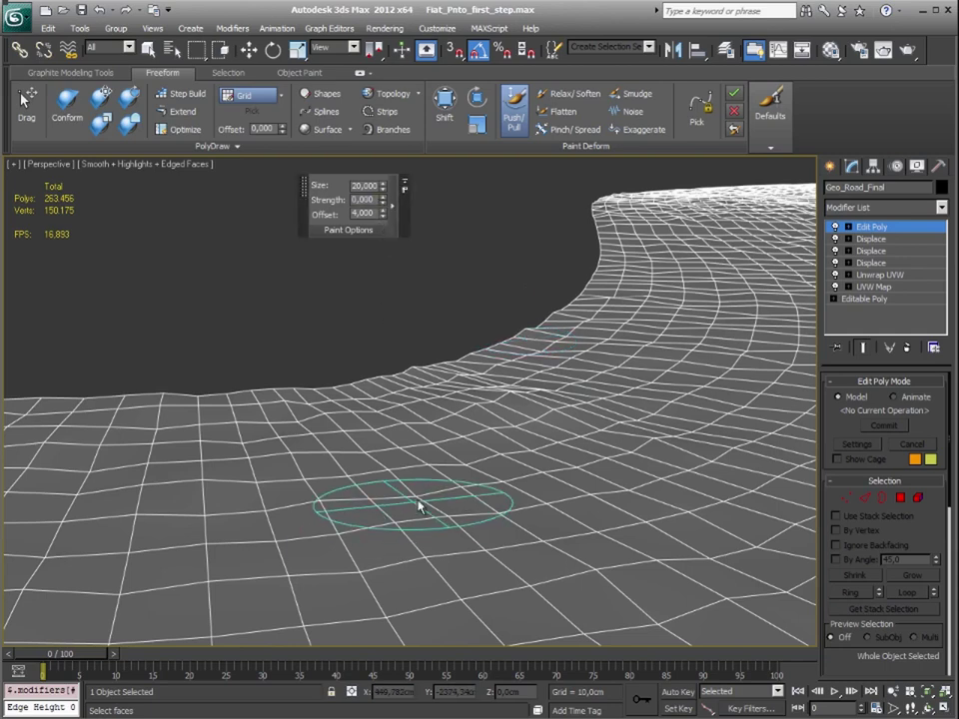
pyautogui.moveTo(438, 421); pyautogui.dragTo(439, 434)
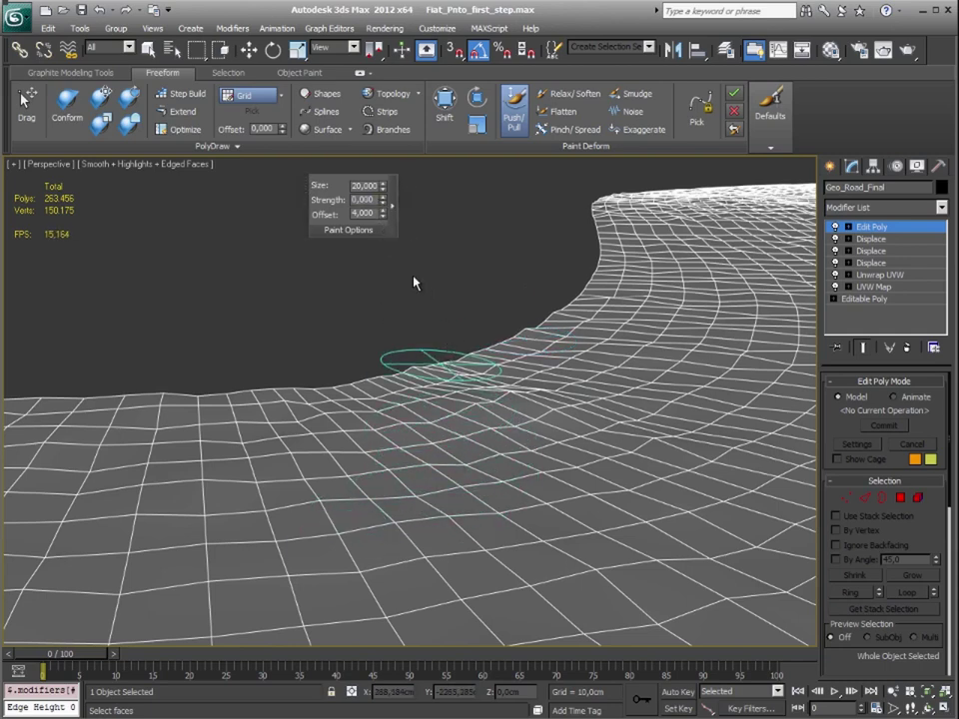
pyautogui.moveTo(383, 203); pyautogui.dragTo(382, 188)
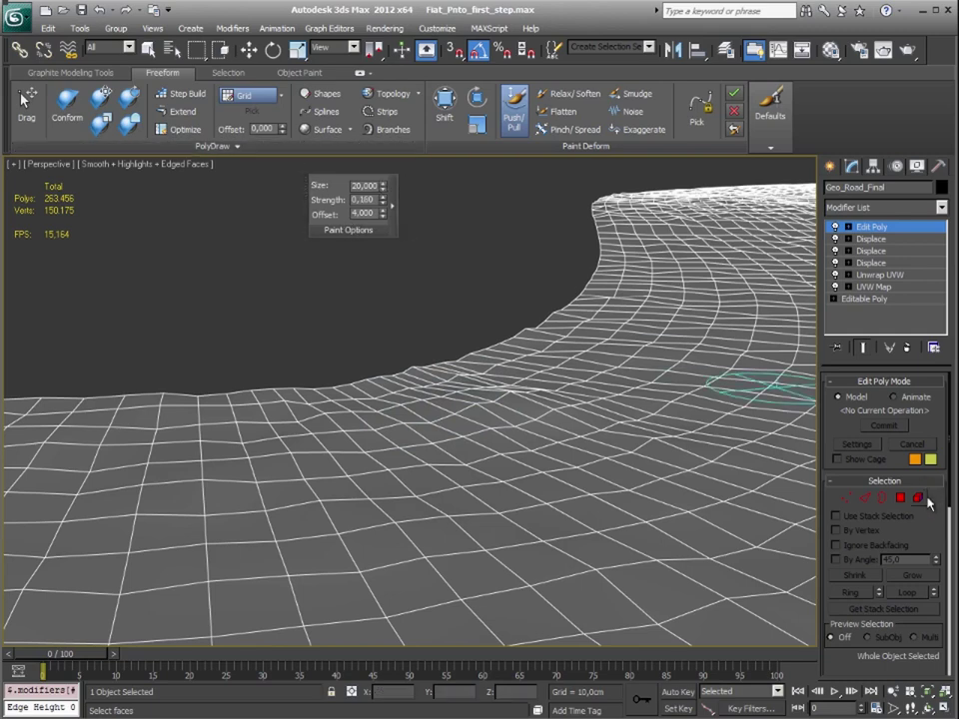
# Turn on Paint Deformation Push/Pull and push down the left-front part of the road.
pyautogui.scroll(-5, 935, 512)
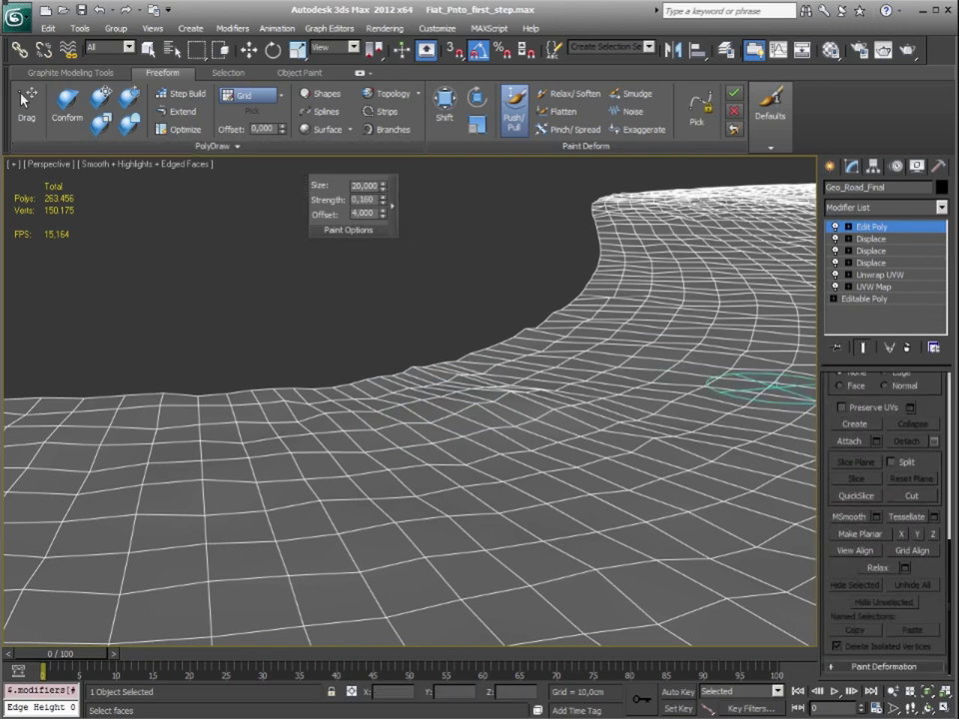
pyautogui.click(876, 667)
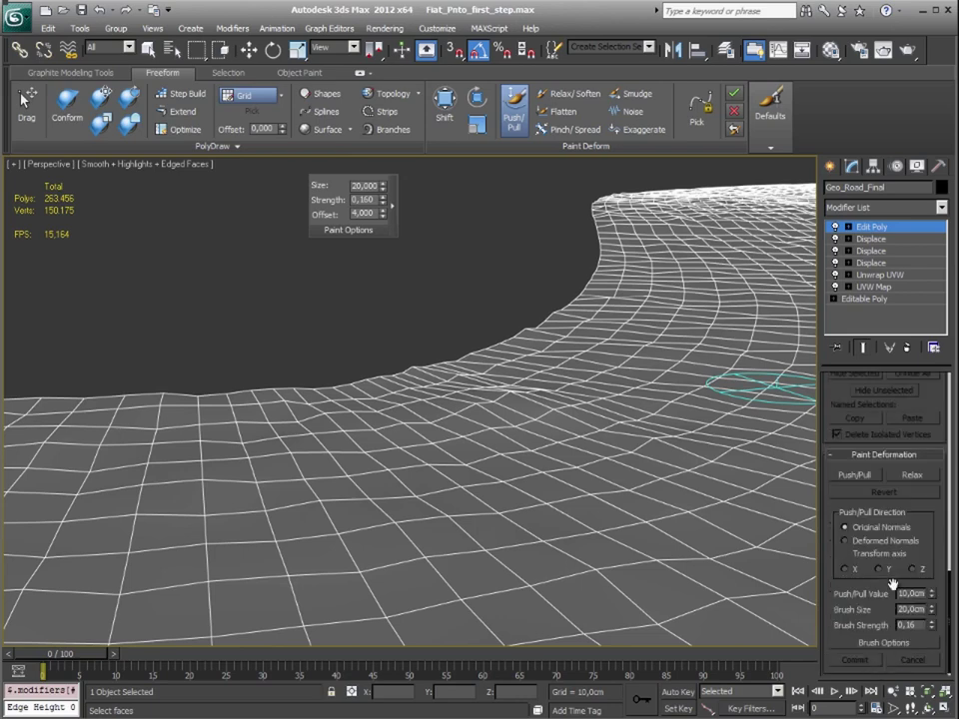
pyautogui.click(872, 473)
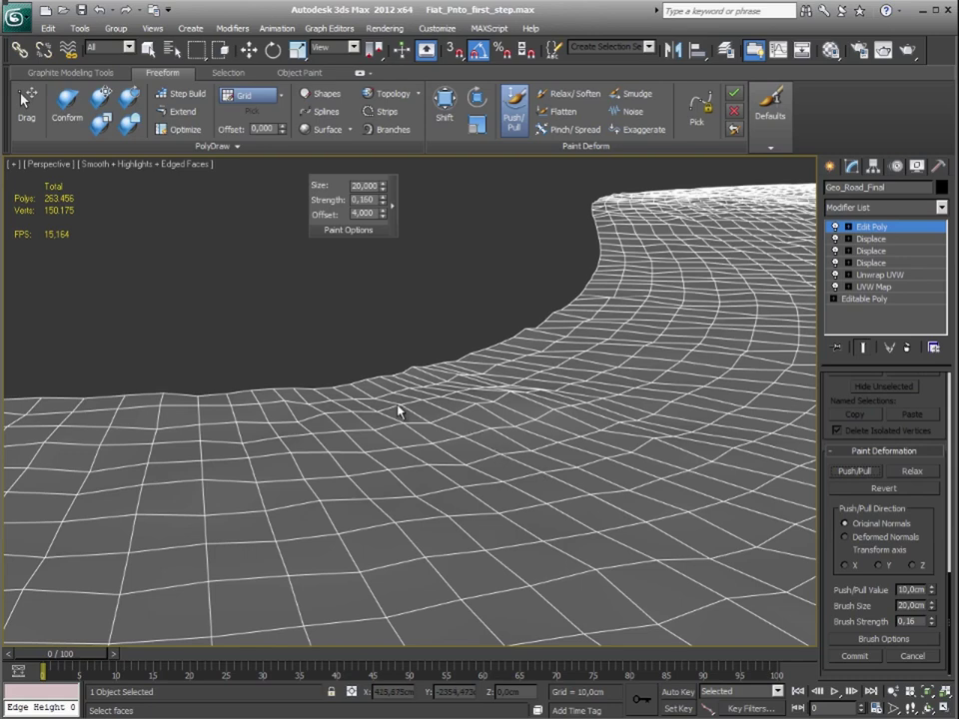
pyautogui.moveTo(419, 330); pyautogui.dragTo(544, 417)
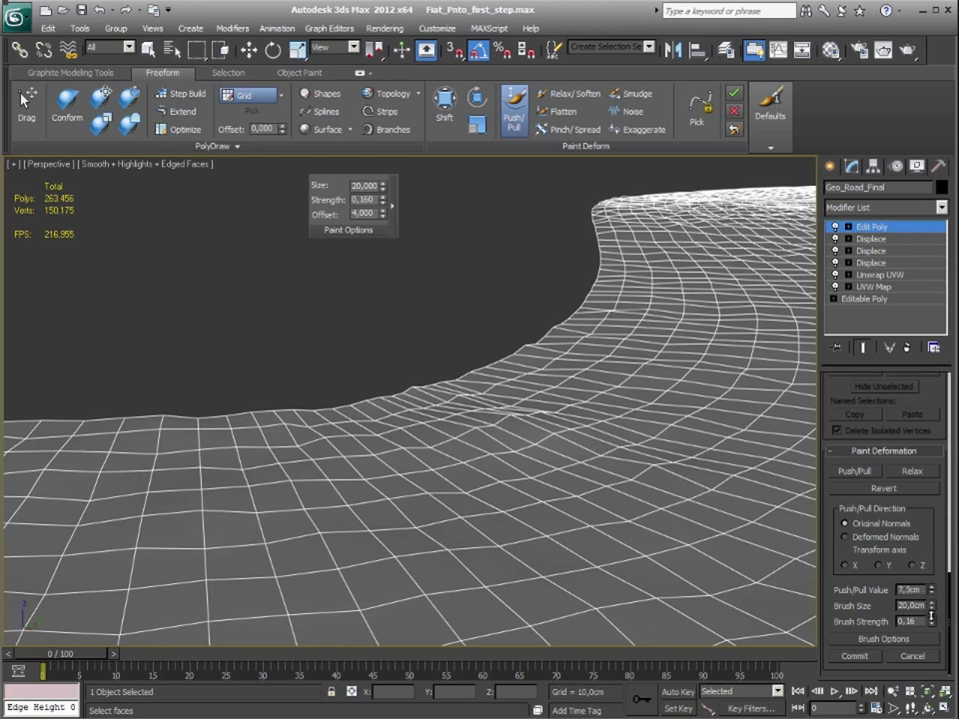
# Set the Push/Pull Value to a negative depth of about -8.35cm.
pyautogui.moveTo(931, 596); pyautogui.dragTo(931, 640)
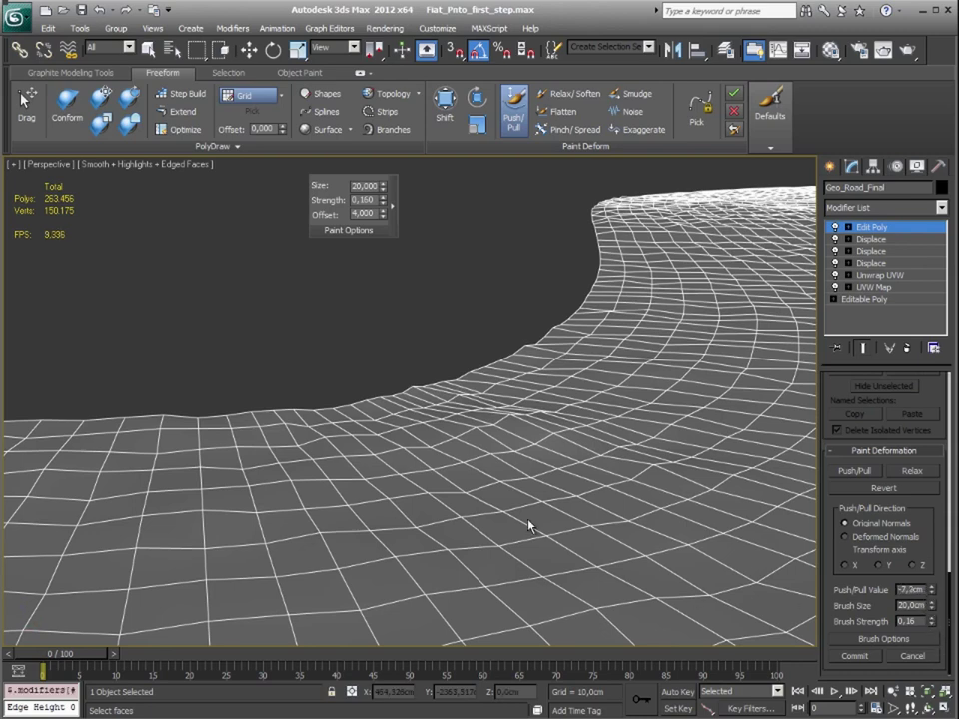
pyautogui.scroll(-3, 482, 476)
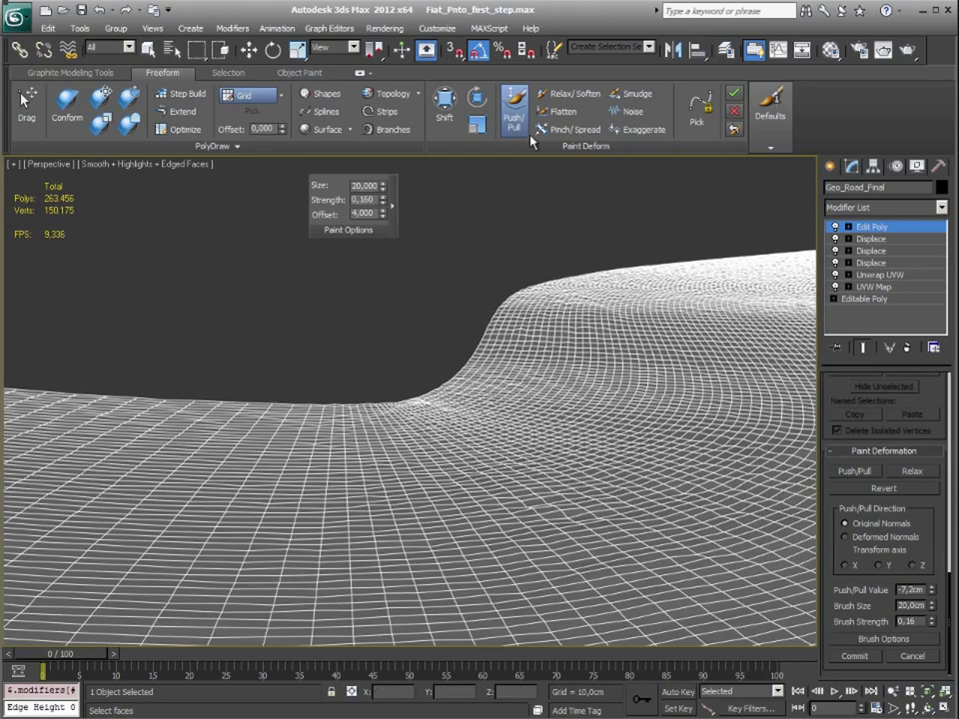
pyautogui.click(530, 137)
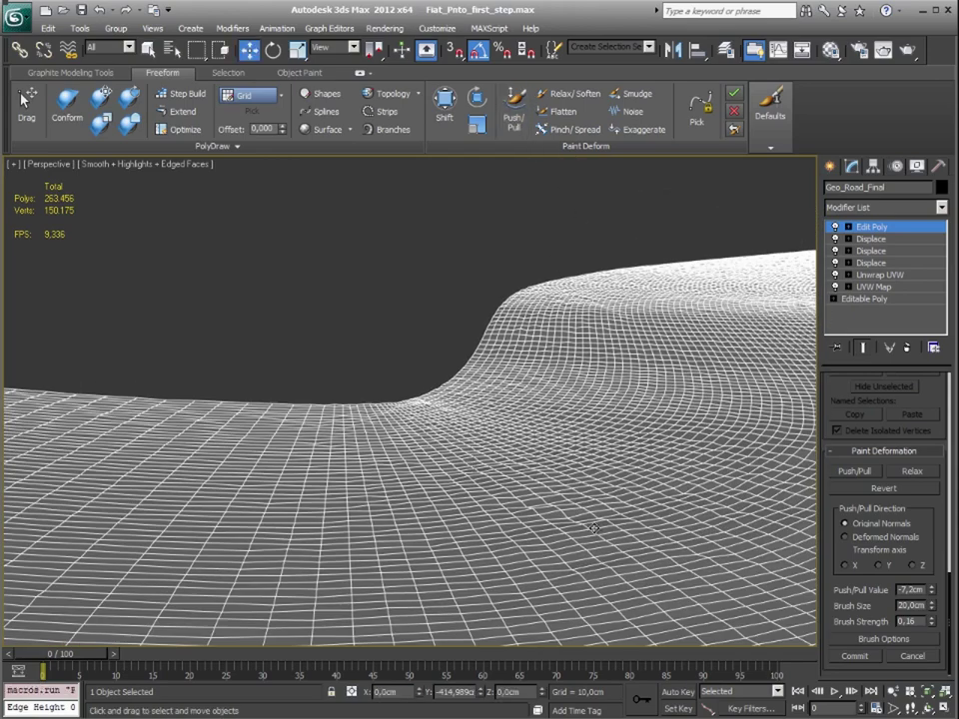
pyautogui.click(870, 472)
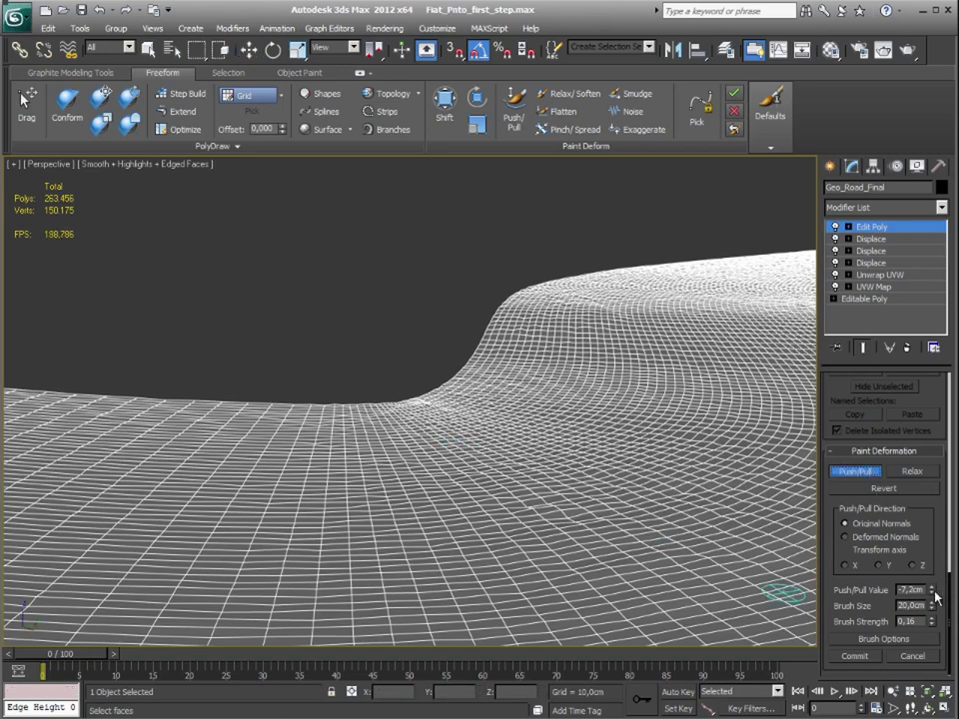
pyautogui.moveTo(936, 596); pyautogui.dragTo(932, 603)
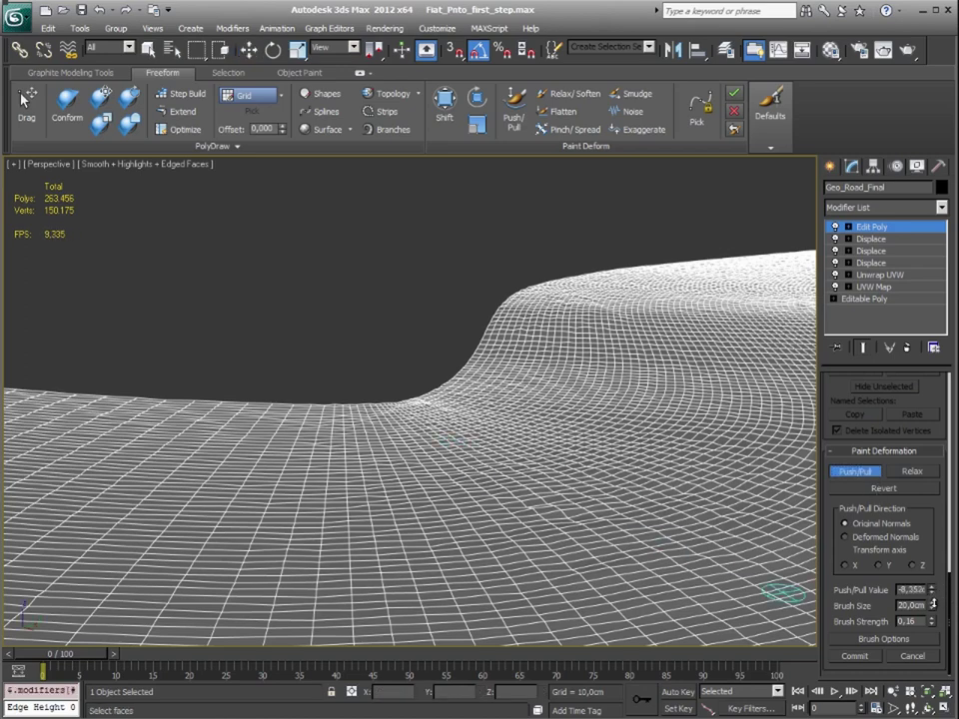
pyautogui.scroll(2, 353, 442)
pyautogui.scroll(3, 404, 465)
# Paint a small sunken dent into the road surface.
pyautogui.moveTo(404, 464); pyautogui.dragTo(532, 373, button='middle')
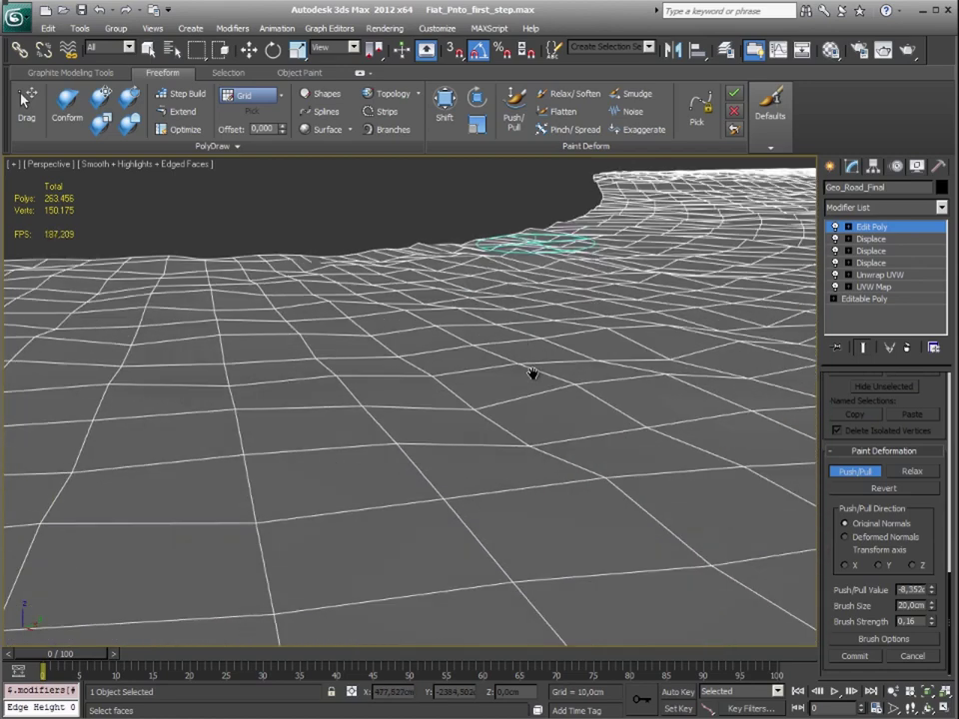
pyautogui.scroll(-4, 532, 374)
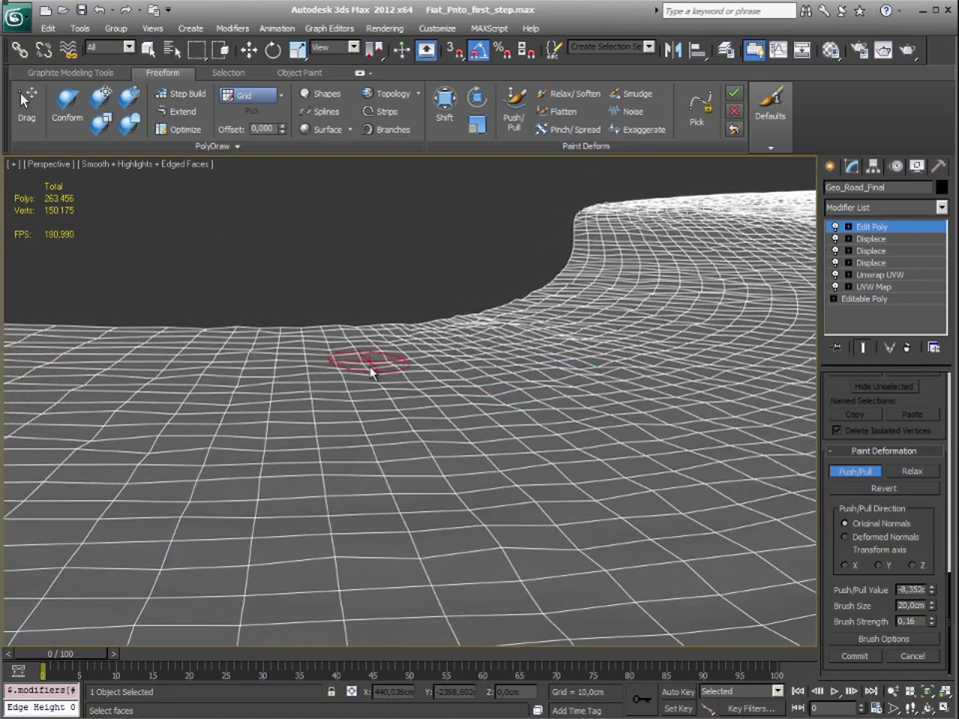
pyautogui.moveTo(369, 371)
pyautogui.mouseDown()
pyautogui.moveTo(347, 391)
pyautogui.moveTo(349, 427)
pyautogui.mouseUp()
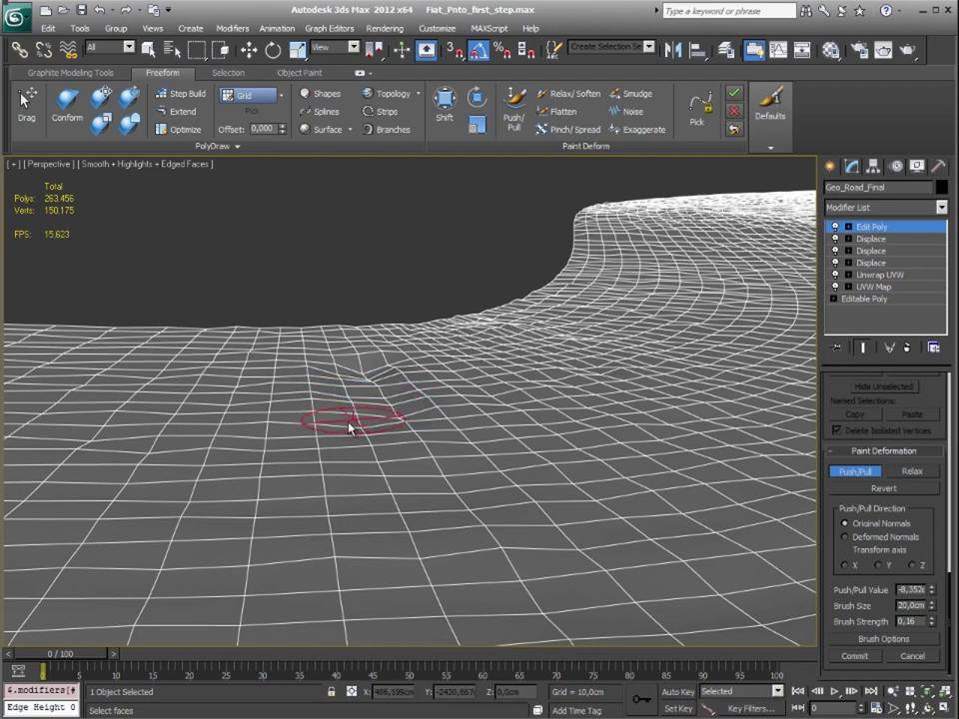
# Pull back along the winding road and paint several more dent strokes across it.
pyautogui.scroll(-2, 417, 427)
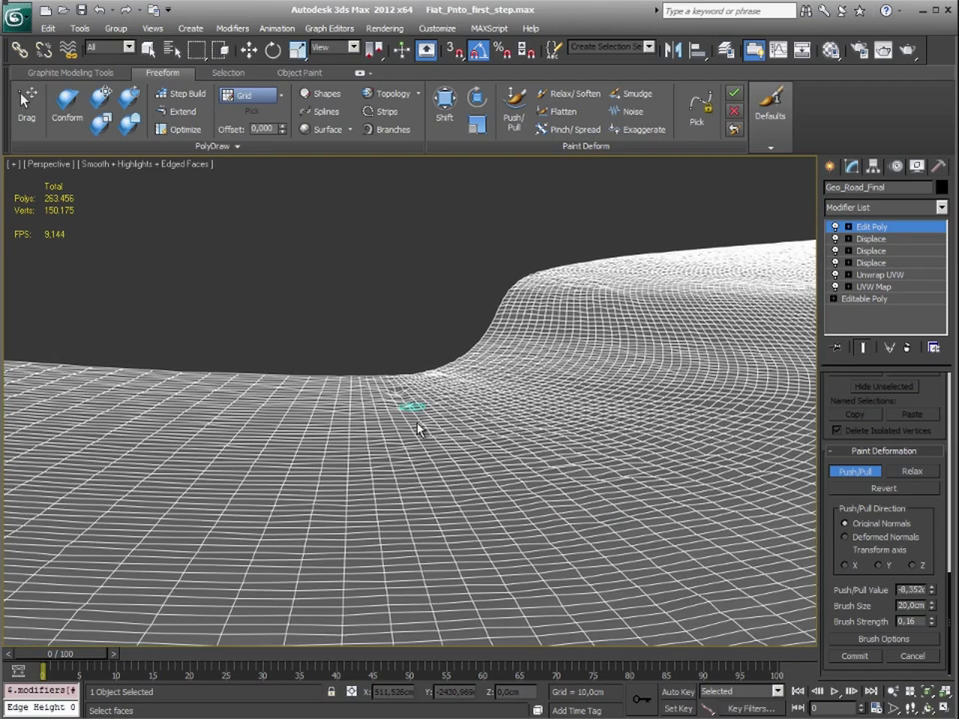
pyautogui.moveTo(418, 427); pyautogui.dragTo(449, 419, button='middle')
pyautogui.scroll(-5, 455, 418)
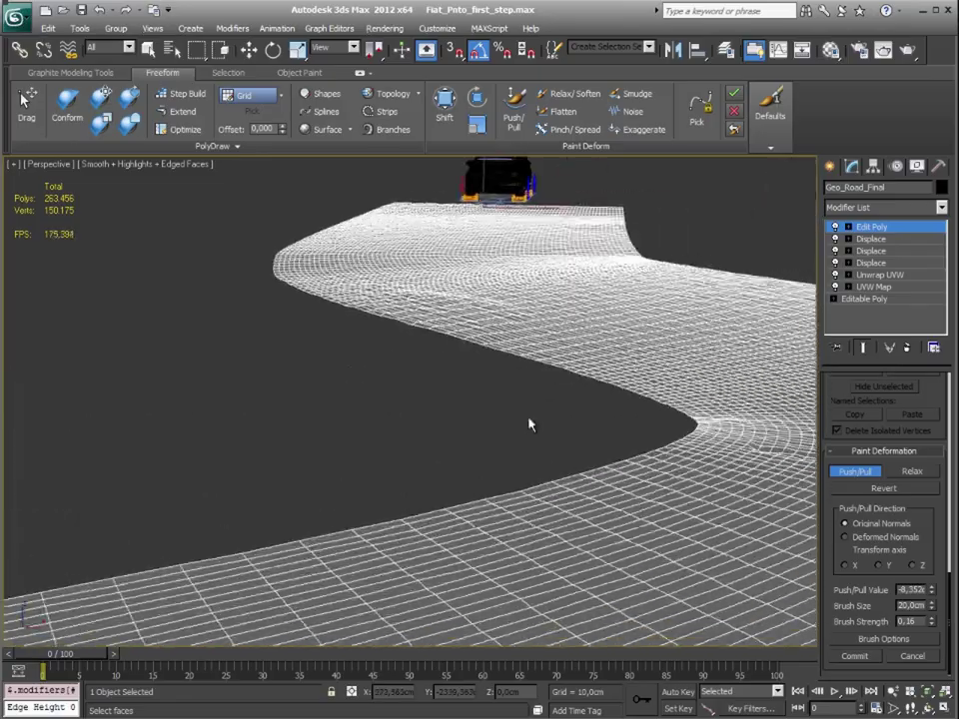
pyautogui.moveTo(567, 398)
pyautogui.mouseDown(button='middle')
pyautogui.moveTo(411, 455)
pyautogui.moveTo(486, 537)
pyautogui.moveTo(296, 367)
pyautogui.moveTo(359, 502)
pyautogui.mouseUp(button='middle')
pyautogui.scroll(-3, 379, 464)
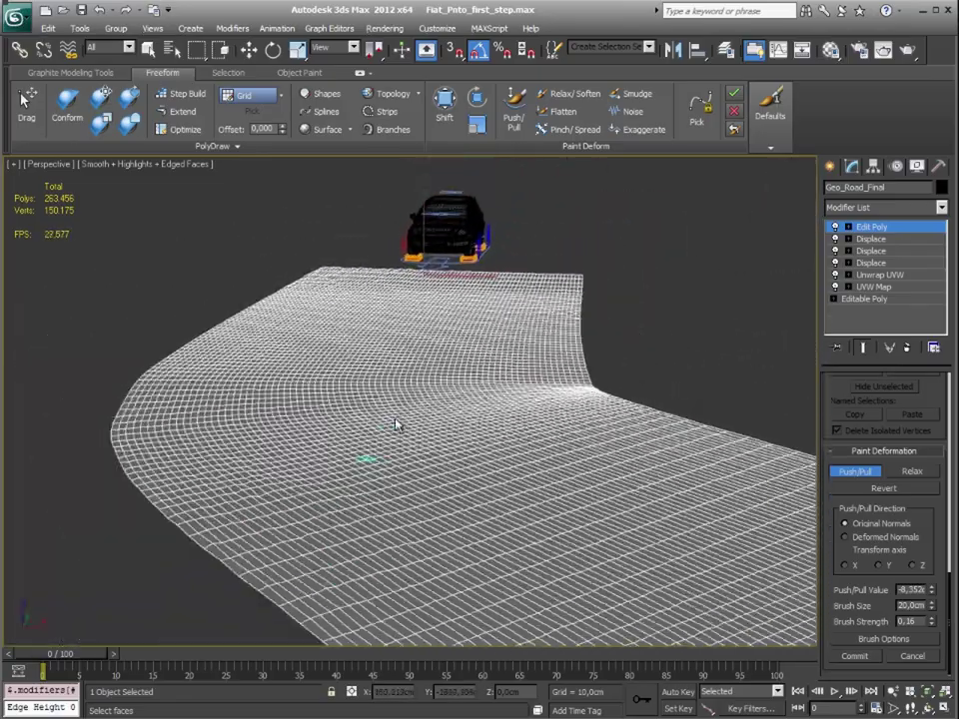
pyautogui.scroll(-3, 420, 421)
pyautogui.moveTo(496, 543)
pyautogui.mouseDown(button='middle')
pyautogui.moveTo(622, 351)
pyautogui.moveTo(421, 453)
pyautogui.moveTo(489, 457)
pyautogui.moveTo(480, 441)
pyautogui.mouseUp(button='middle')
pyautogui.scroll(5, 473, 461)
pyautogui.scroll(-5, 474, 462)
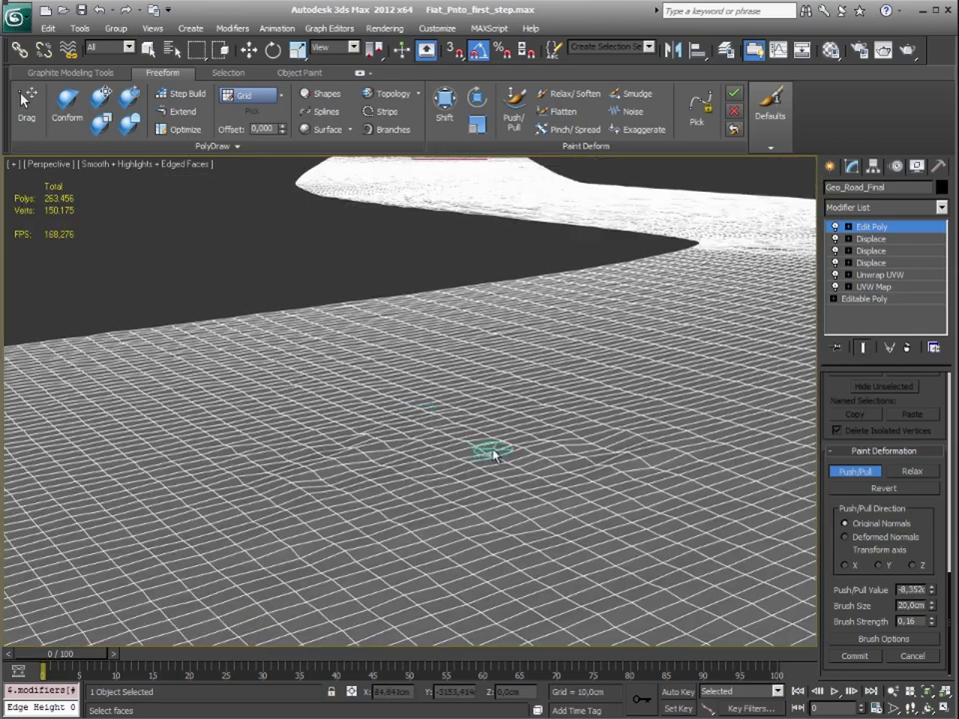
pyautogui.moveTo(514, 440)
pyautogui.mouseDown()
pyautogui.moveTo(499, 451)
pyautogui.moveTo(524, 453)
pyautogui.moveTo(489, 460)
pyautogui.mouseUp()
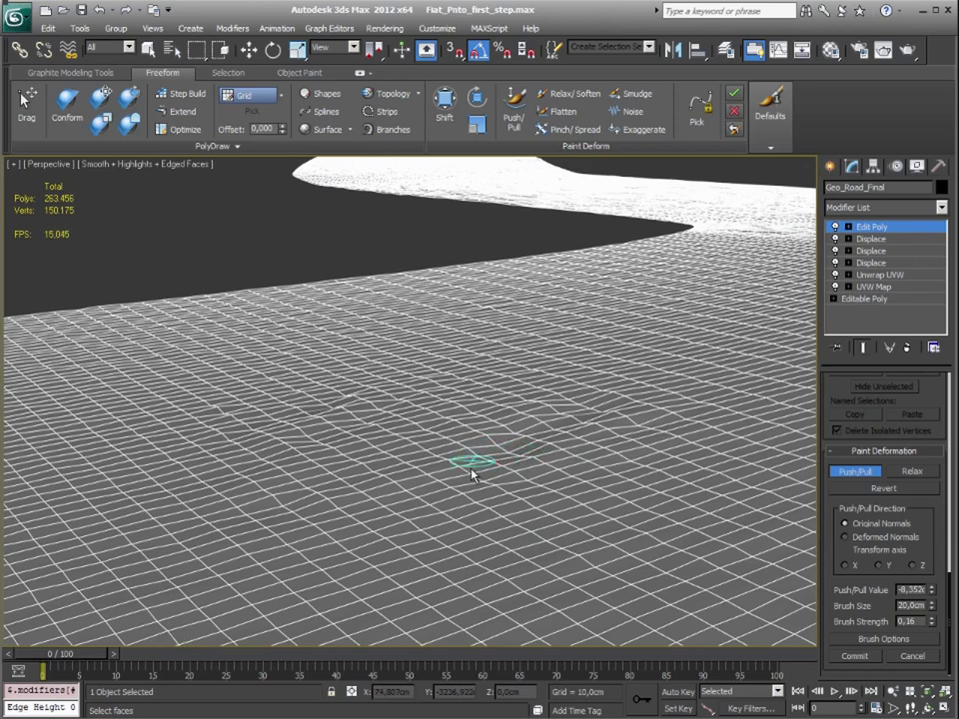
pyautogui.moveTo(432, 486); pyautogui.dragTo(456, 475)
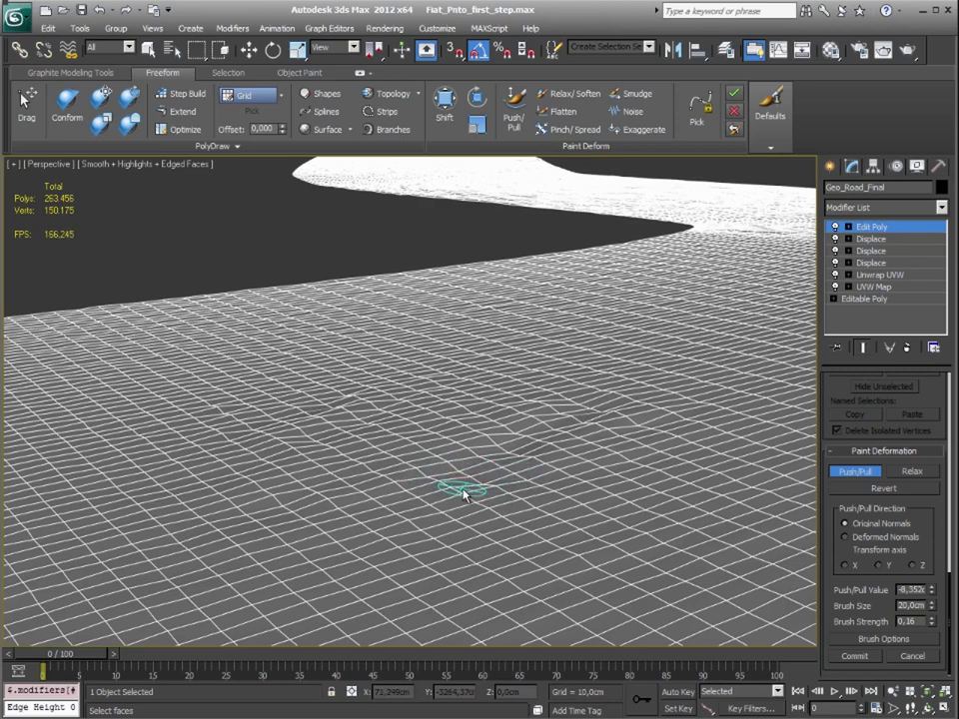
pyautogui.moveTo(432, 485)
pyautogui.mouseDown()
pyautogui.moveTo(460, 481)
pyautogui.moveTo(343, 510)
pyautogui.mouseUp()
# Collapse the road's modifier stack into a single Editable Poly.
pyautogui.rightClick(532, 350)
pyautogui.rightClick(527, 340)
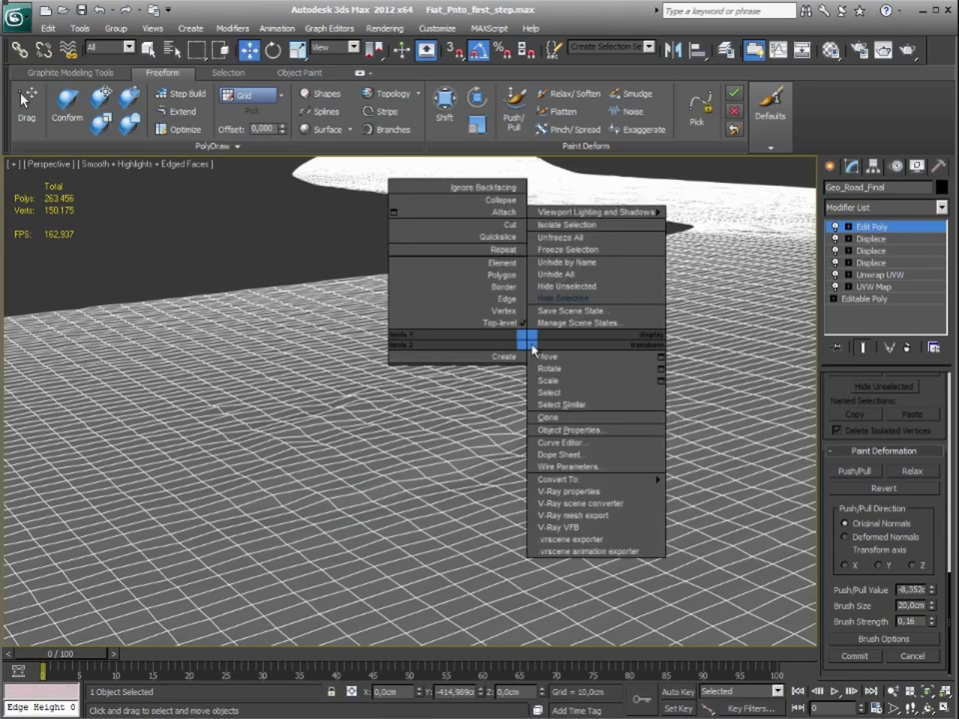
pyautogui.click(732, 491)
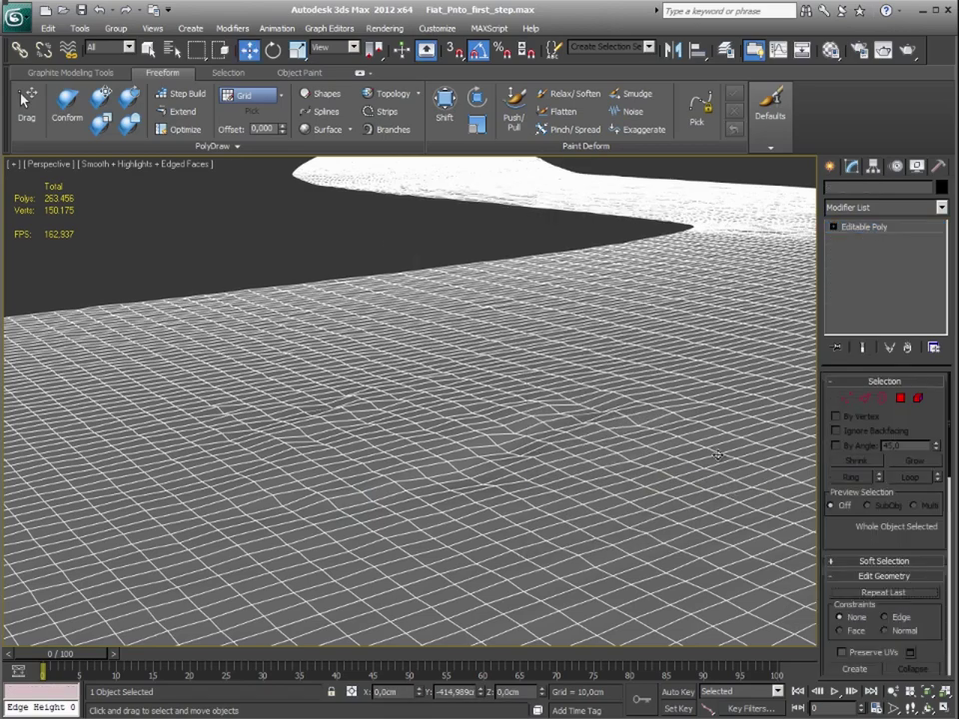
pyautogui.scroll(-3, 699, 389)
pyautogui.scroll(-2, 661, 387)
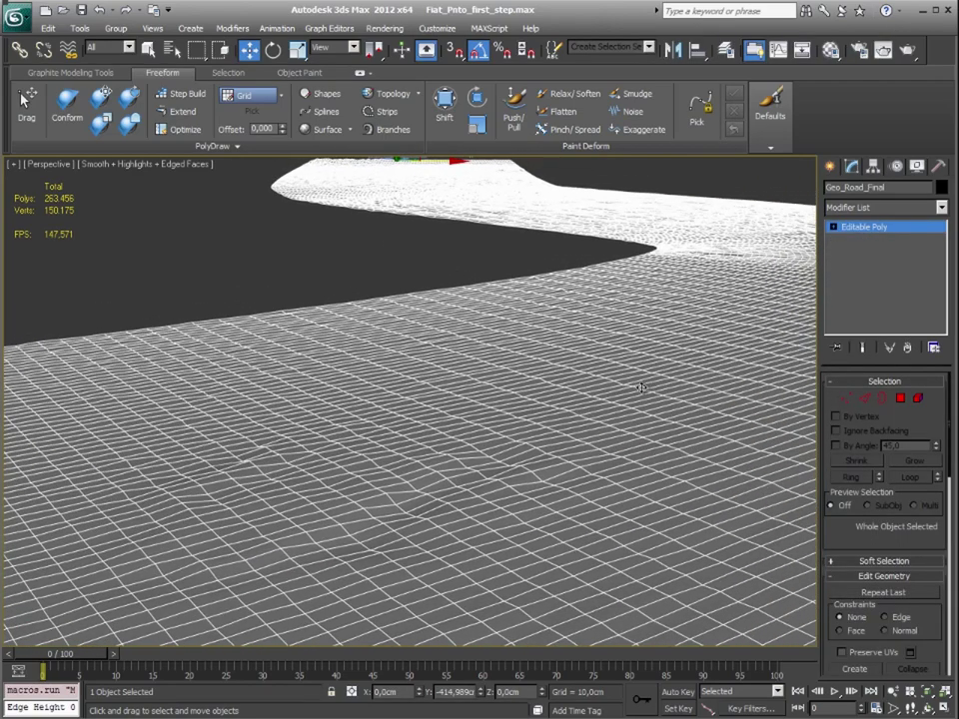
pyautogui.scroll(-2, 661, 387)
# Add a Relax modifier to the road from the Modifier List.
pyautogui.click(879, 206)
pyautogui.scroll(-2, 873, 498)
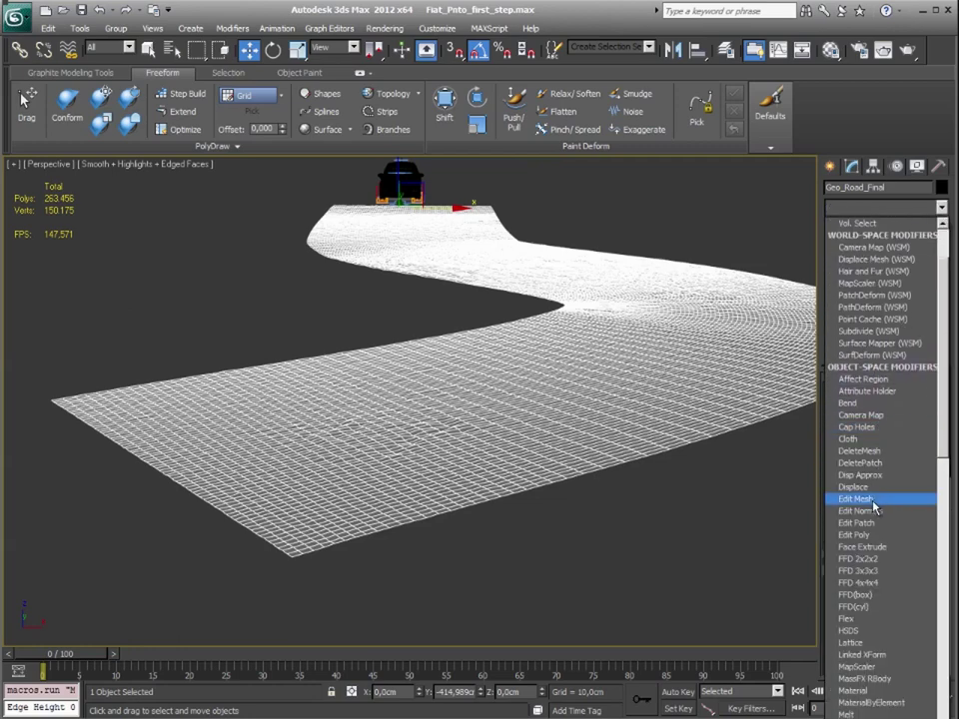
pyautogui.scroll(-2, 873, 498)
pyautogui.scroll(-1, 873, 504)
pyautogui.scroll(-1, 872, 509)
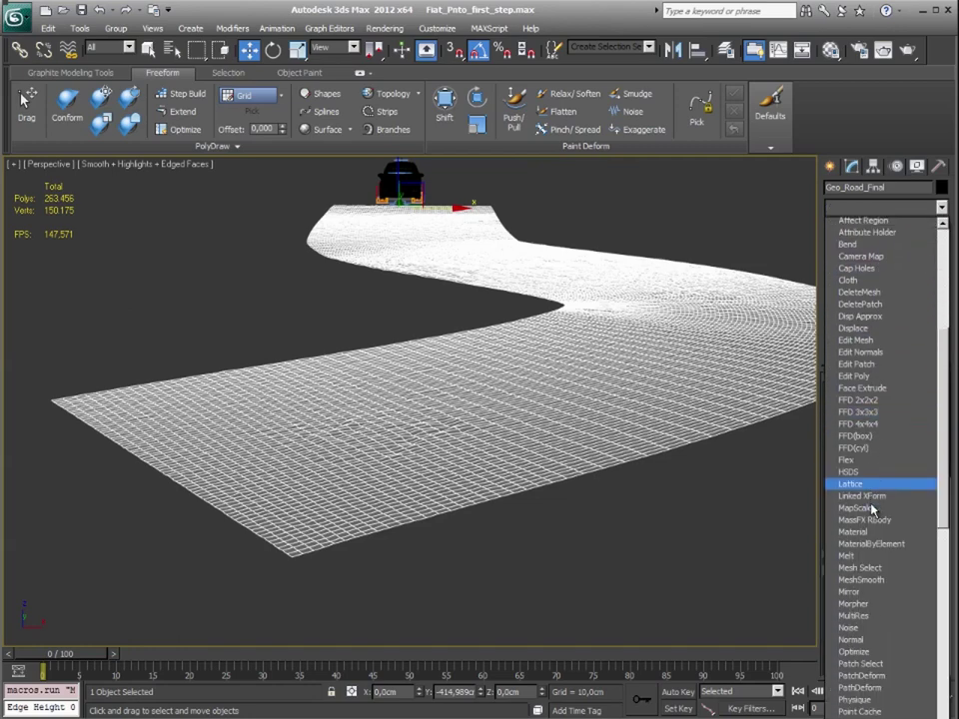
pyautogui.scroll(-2, 872, 520)
pyautogui.moveTo(941, 470); pyautogui.dragTo(941, 584)
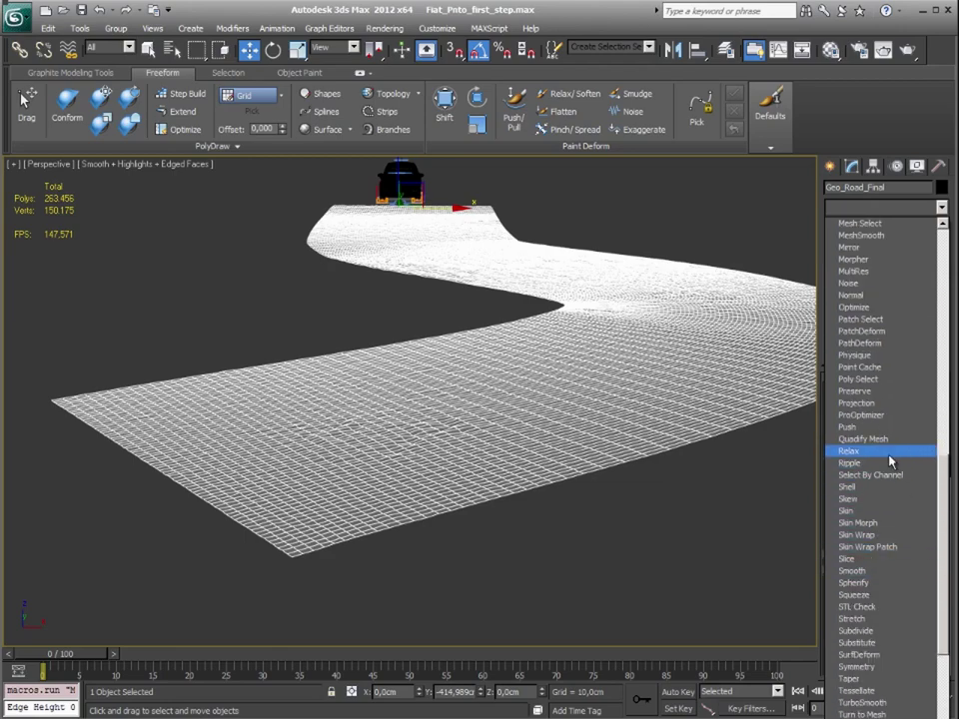
pyautogui.click(892, 461)
# Set the Relax Value to 1,0 to smooth the painted ripples.
pyautogui.scroll(1, 499, 416)
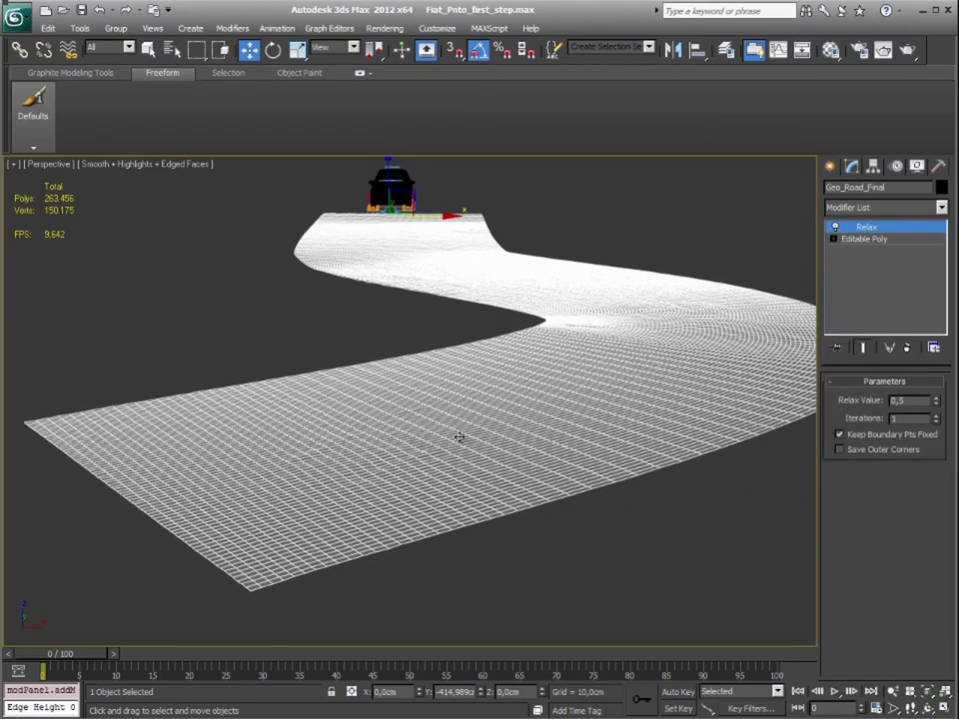
pyautogui.scroll(3, 458, 439)
pyautogui.scroll(2, 458, 465)
pyautogui.scroll(2, 472, 390)
pyautogui.moveTo(471, 389); pyautogui.dragTo(551, 386, button='middle')
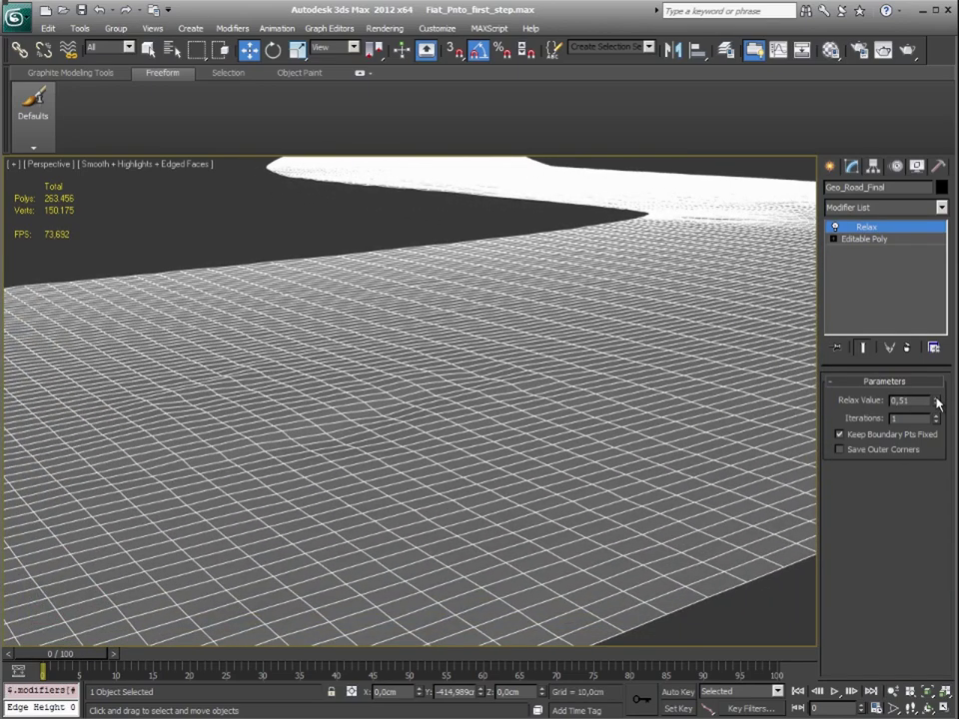
pyautogui.moveTo(935, 385); pyautogui.dragTo(935, 309)
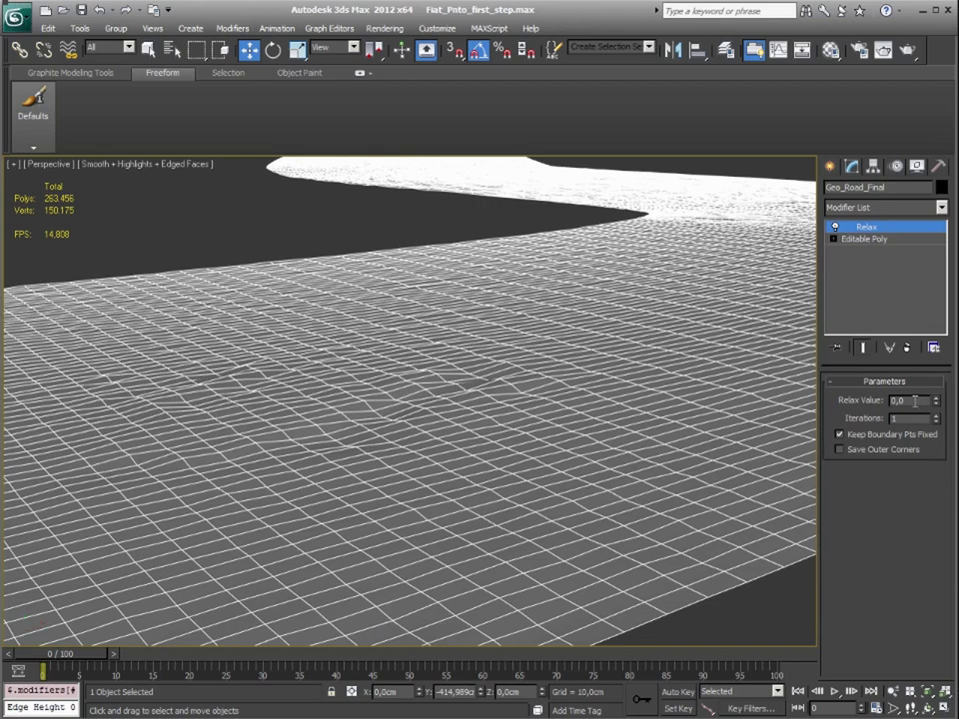
pyautogui.press('Return')
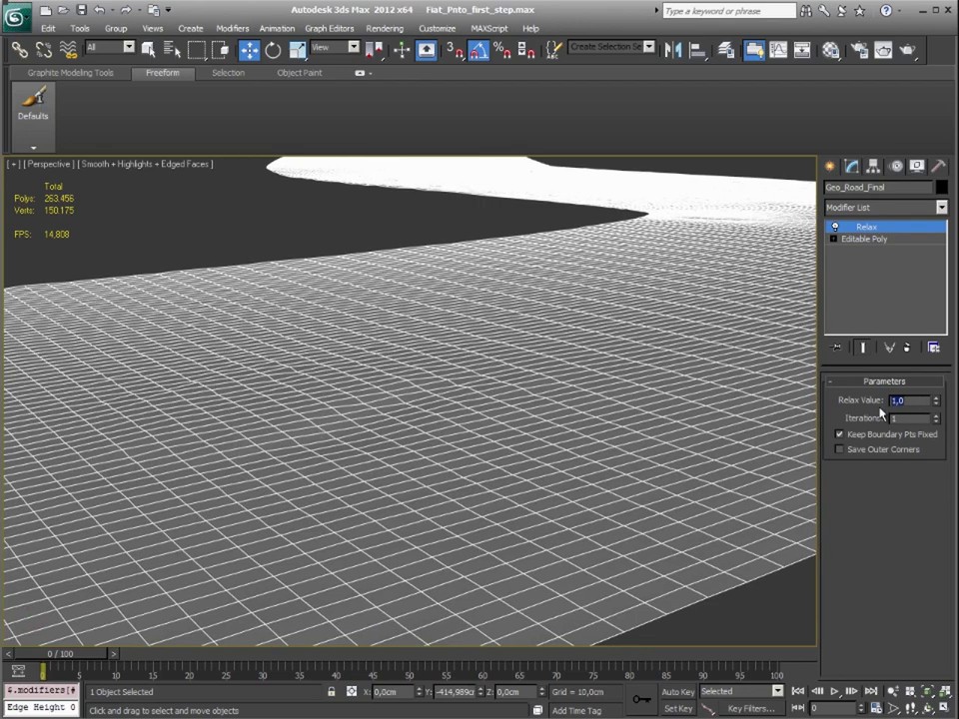
pyautogui.moveTo(504, 302)
pyautogui.mouseDown(button='middle')
pyautogui.moveTo(468, 398)
pyautogui.moveTo(517, 389)
pyautogui.mouseUp(button='middle')
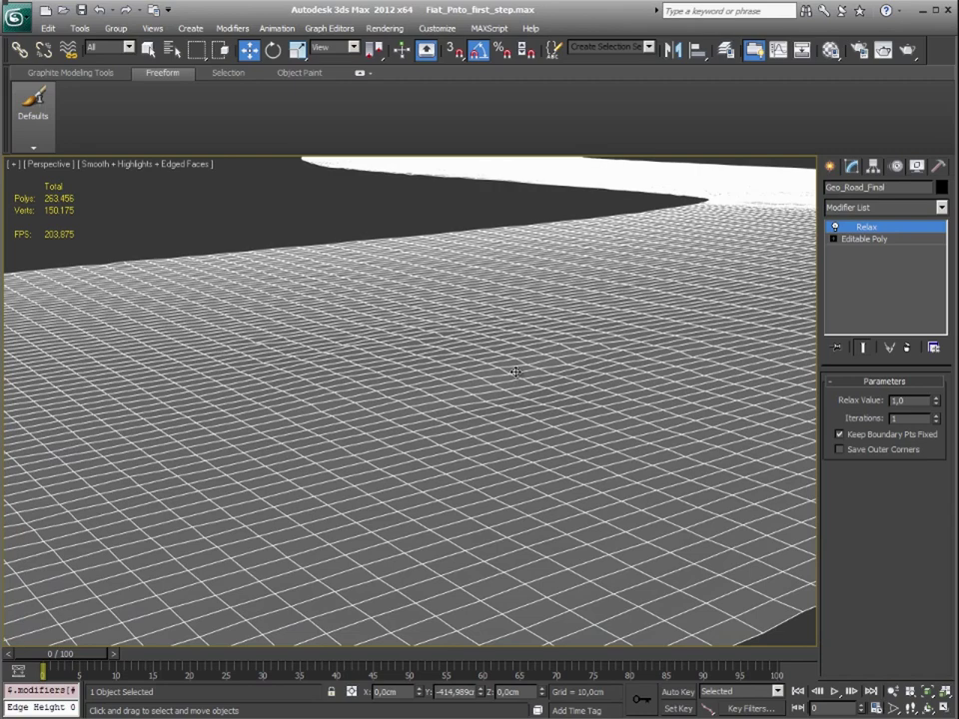
# Collapse the relaxed road back into an Editable Poly.
pyautogui.rightClick(612, 337)
pyautogui.click(803, 490)
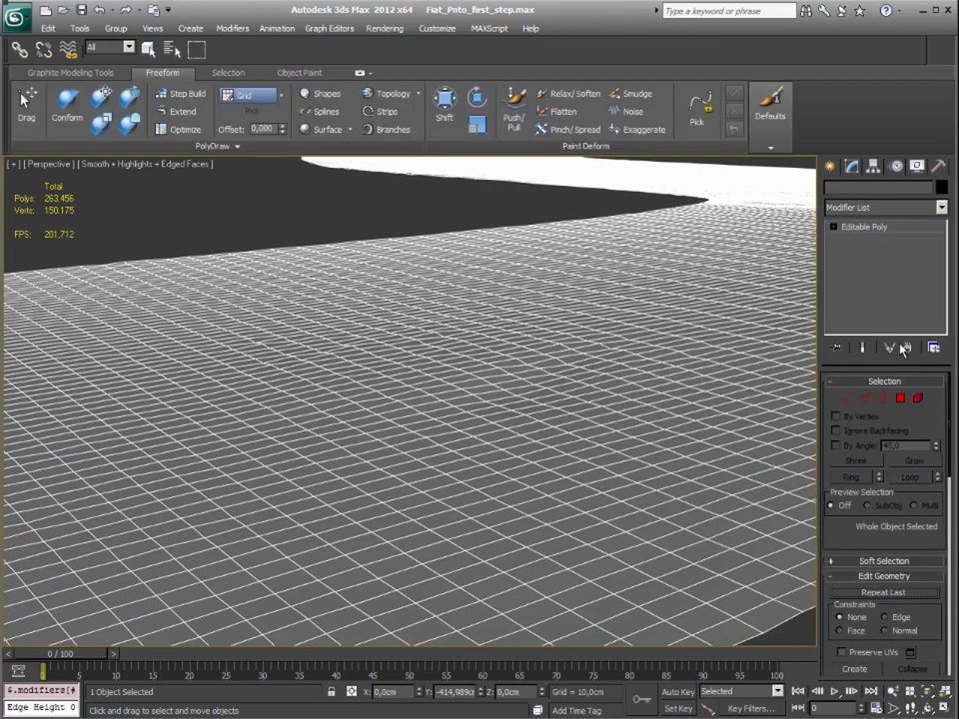
pyautogui.scroll(-3, 916, 549)
pyautogui.scroll(-4, 902, 545)
pyautogui.scroll(-4, 911, 565)
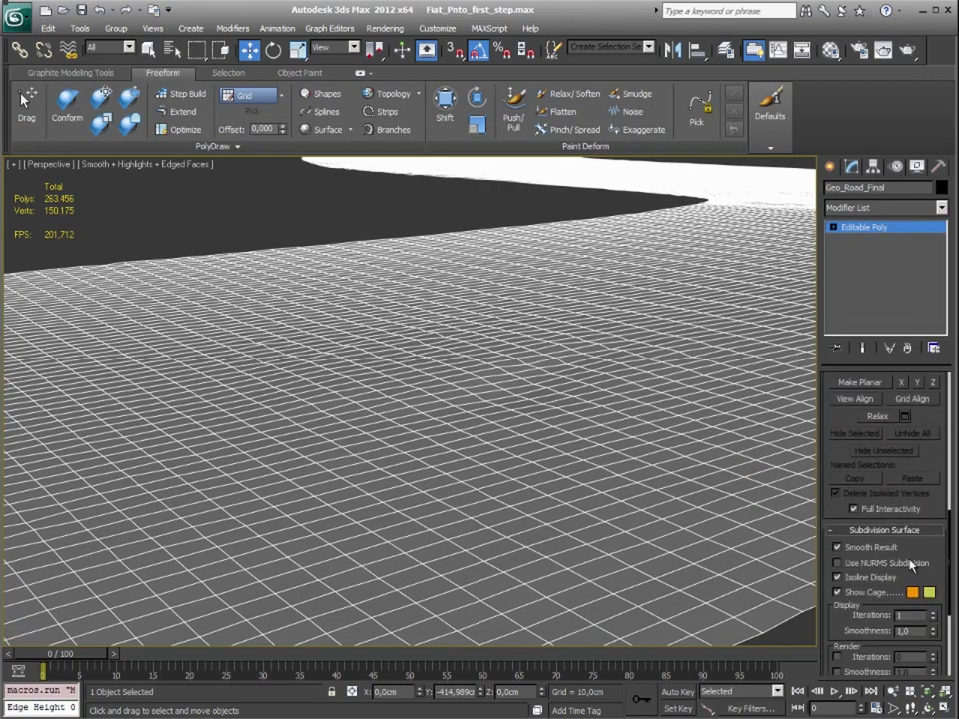
pyautogui.scroll(-3, 909, 574)
pyautogui.scroll(-3, 904, 585)
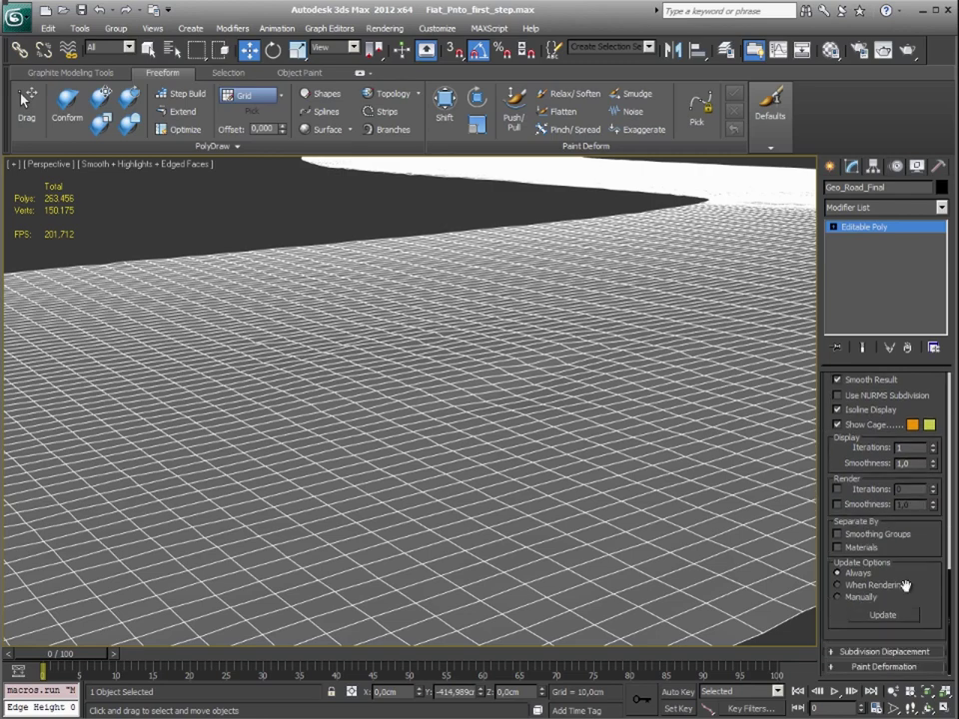
# Re-enable Push/Pull at -7 cm and switch the Editable Poly to Edge level.
pyautogui.click(896, 666)
pyautogui.click(854, 477)
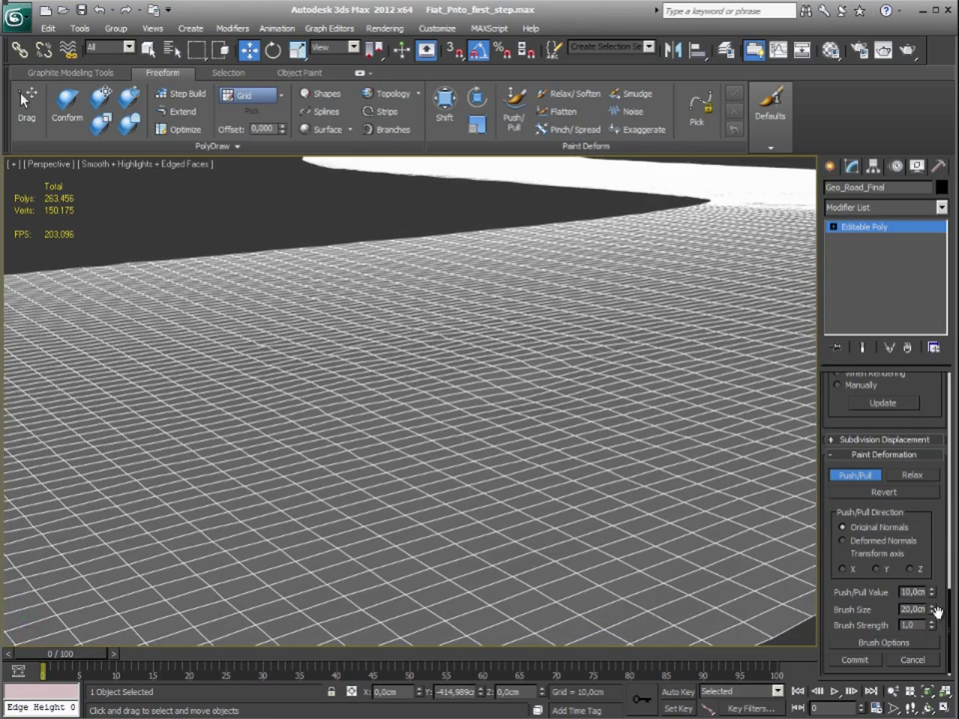
pyautogui.moveTo(931, 600); pyautogui.dragTo(931, 620)
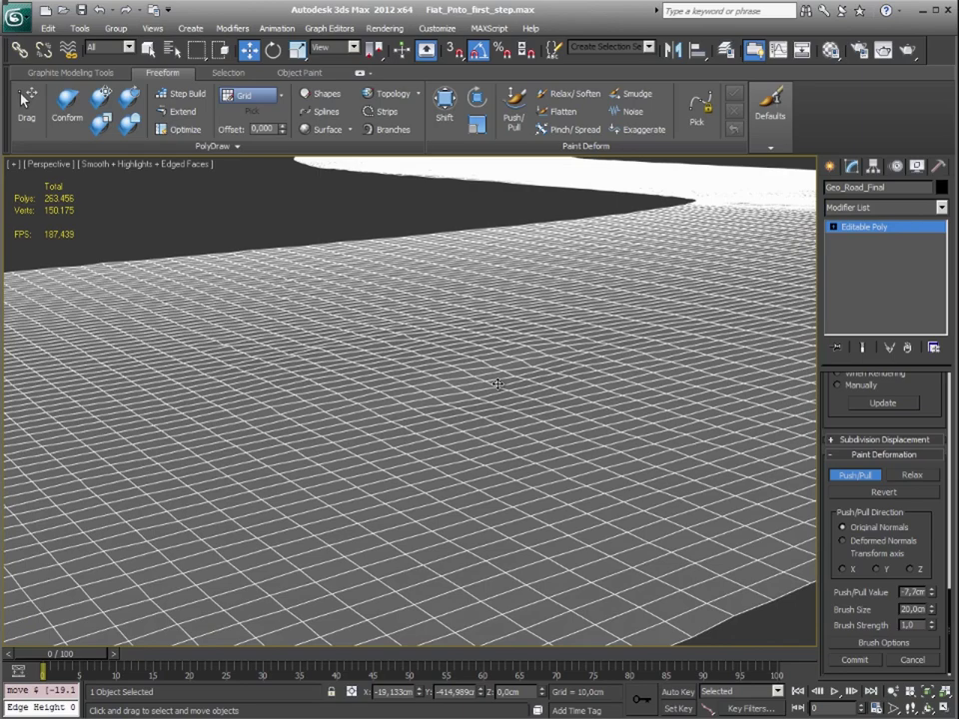
pyautogui.moveTo(504, 381); pyautogui.dragTo(500, 387)
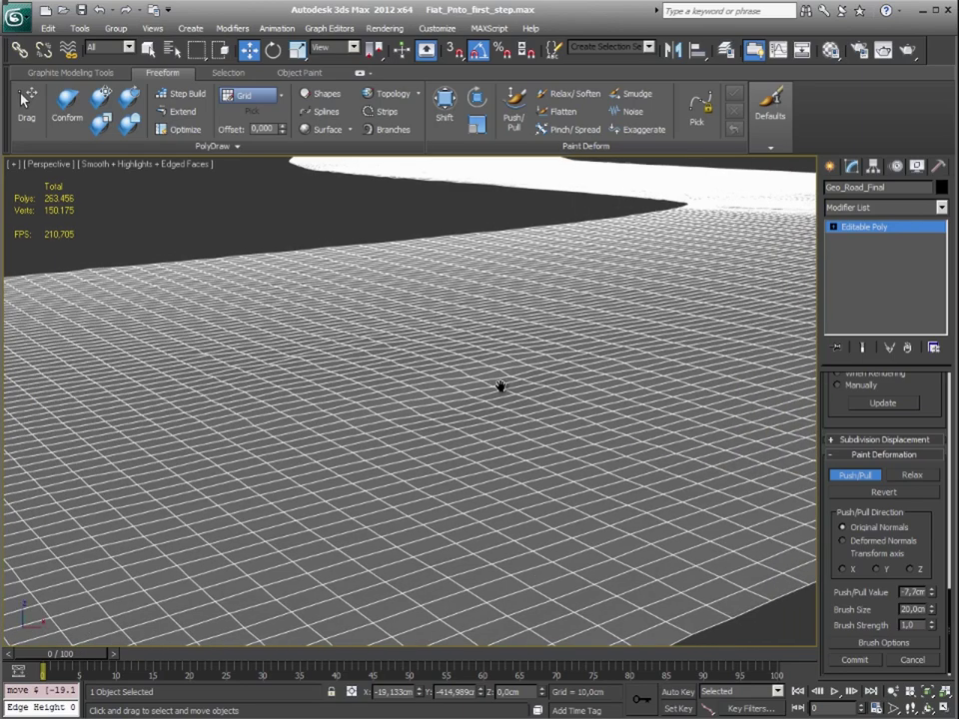
pyautogui.keyDown('alt'); pyautogui.moveTo(498, 383); pyautogui.dragTo(605, 363, button='middle'); pyautogui.keyUp('alt')
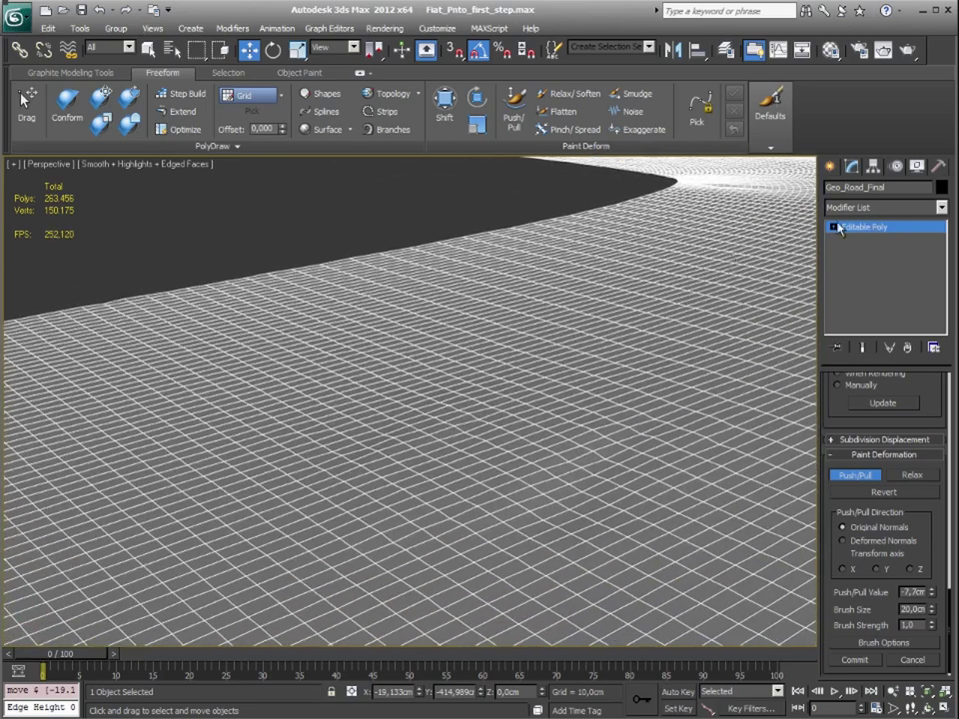
pyautogui.click(833, 228)
pyautogui.click(857, 250)
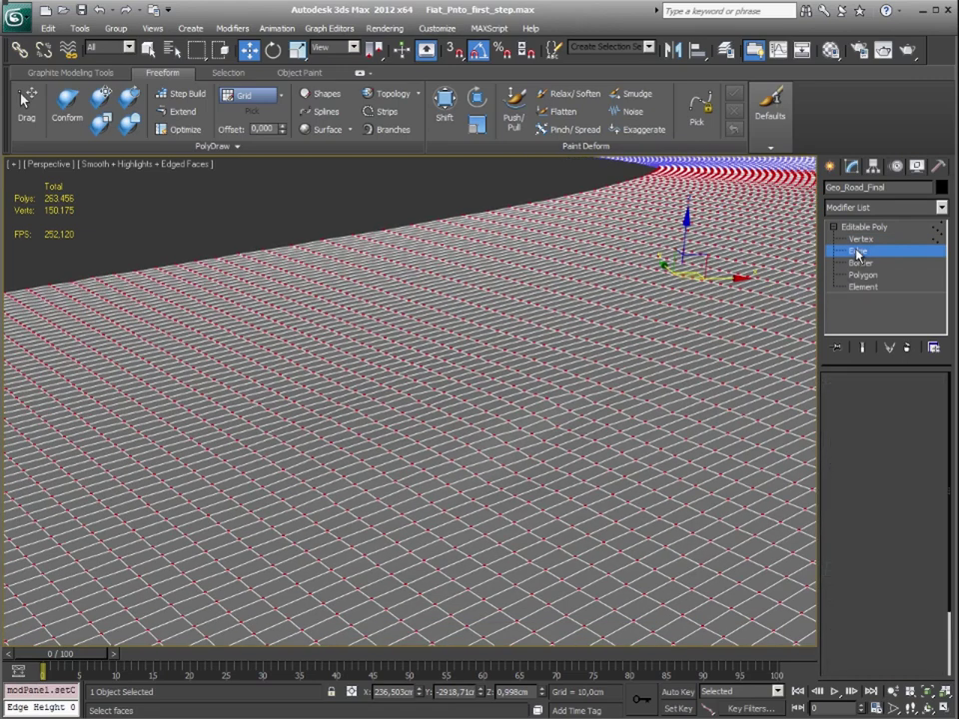
# Leave edge and polygon editing and return to the Editable Poly top level of the road.
pyautogui.click(856, 251)
pyautogui.click(863, 274)
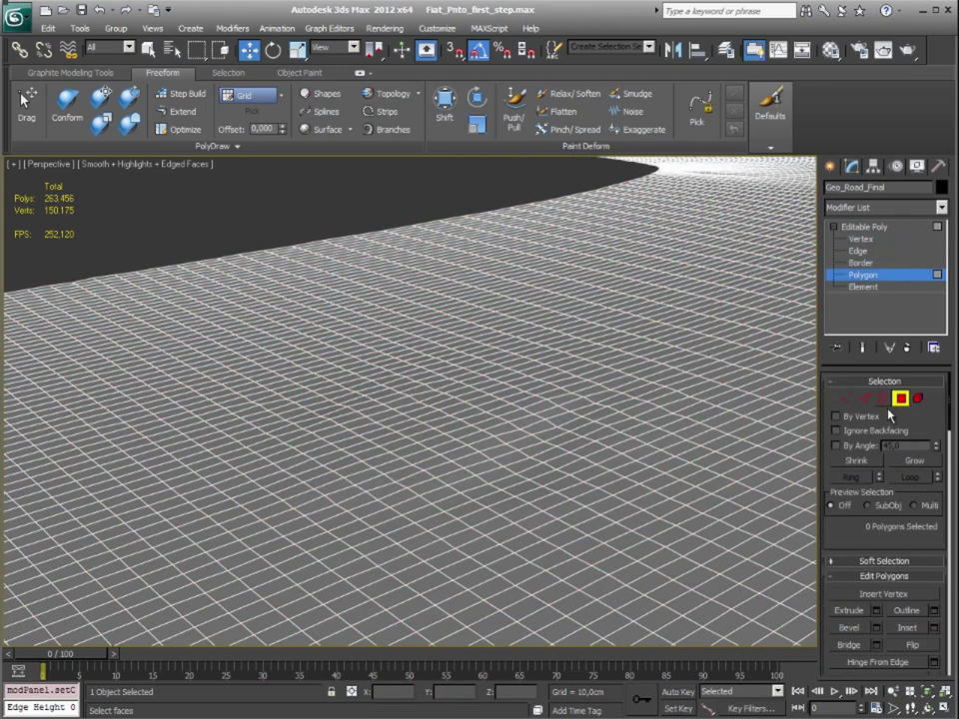
pyautogui.moveTo(456, 506); pyautogui.dragTo(463, 474, button='middle')
pyautogui.click(864, 227)
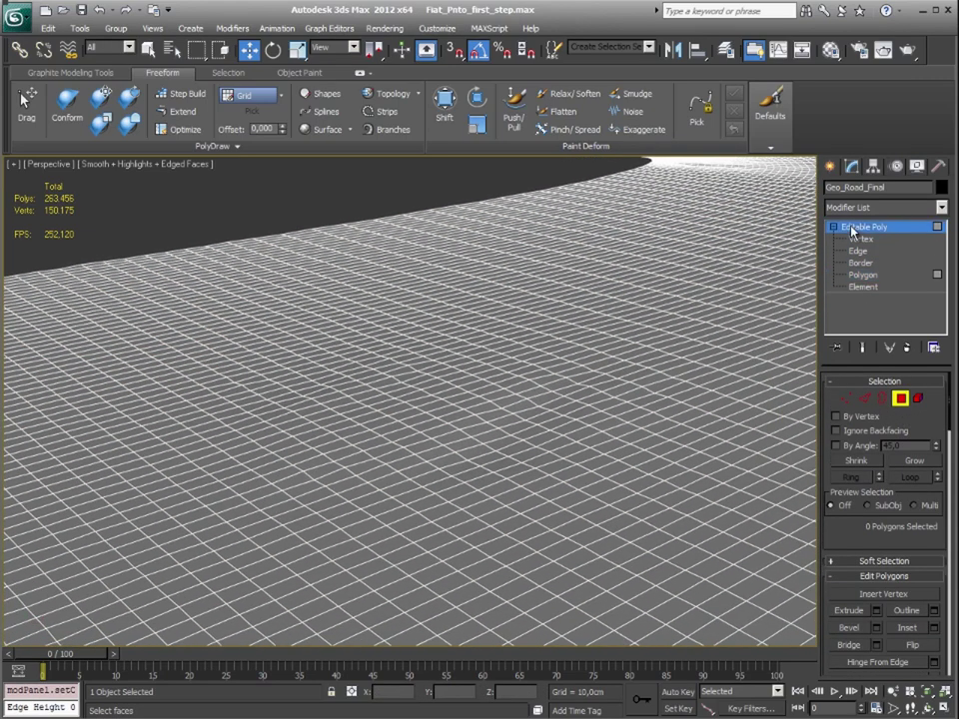
pyautogui.scroll(-3, 861, 531)
pyautogui.scroll(-3, 869, 544)
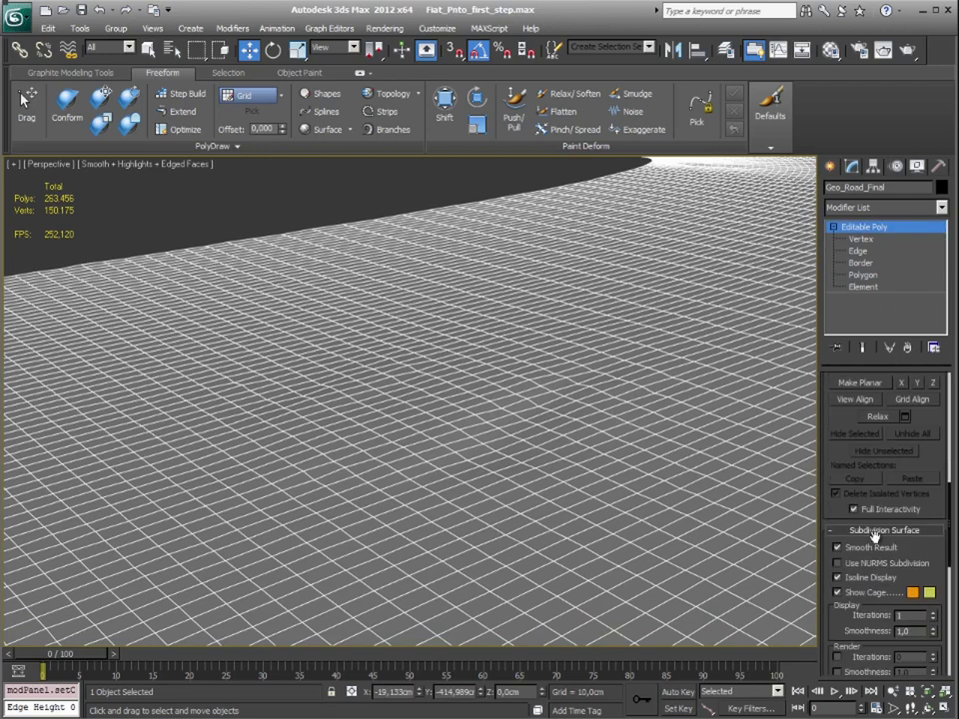
pyautogui.scroll(-3, 879, 564)
pyautogui.scroll(-3, 882, 559)
pyautogui.scroll(-3, 883, 527)
# Enable Push/Pull painting, undo the test dent, and set Push/Pull Value to -1,925.
pyautogui.click(855, 517)
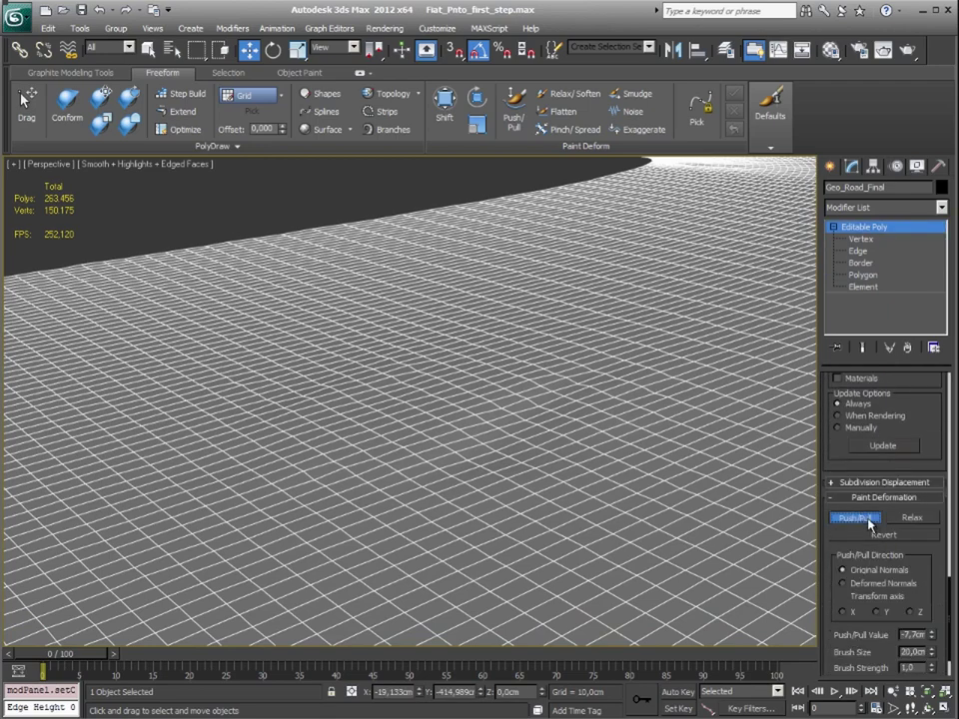
pyautogui.moveTo(536, 418); pyautogui.dragTo(518, 431)
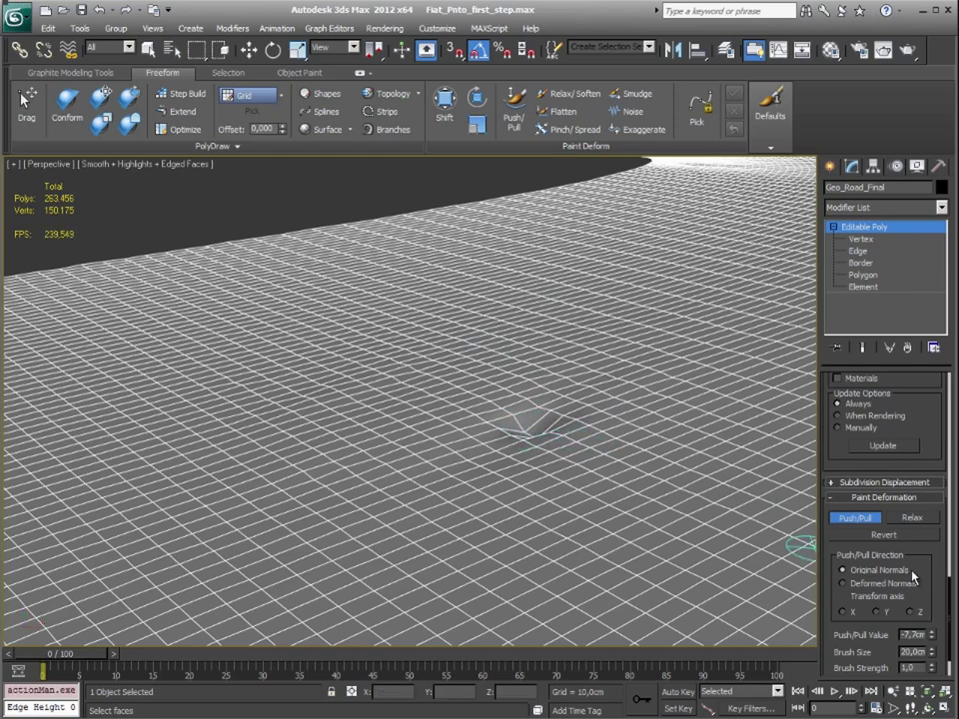
pyautogui.hotkey('ctrl', 'z')
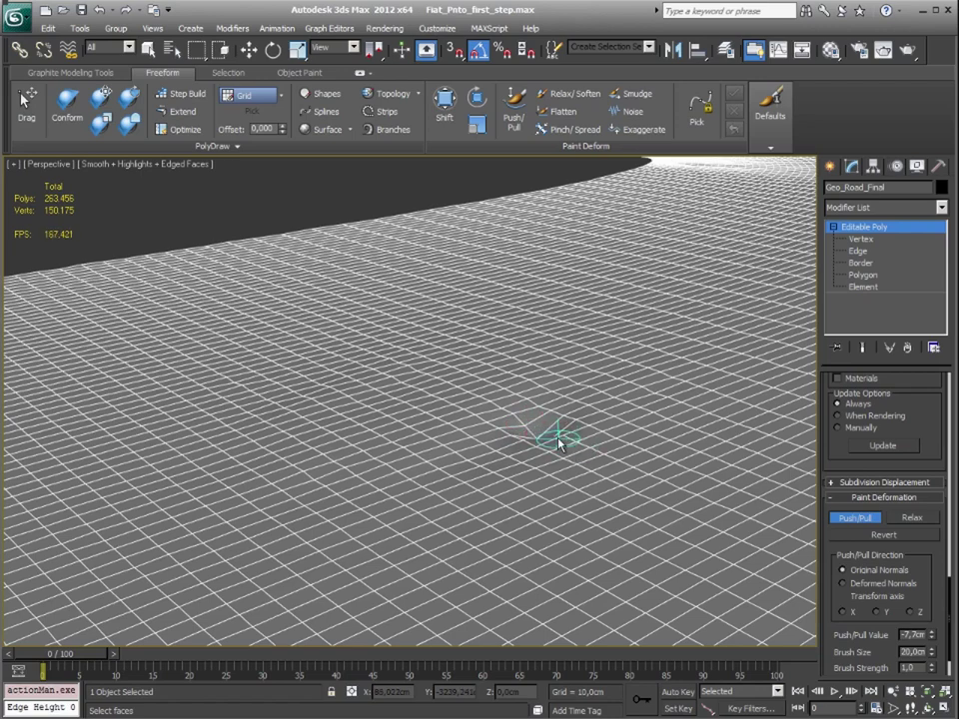
pyautogui.rightClick(933, 636)
pyautogui.moveTo(931, 597); pyautogui.dragTo(931, 584)
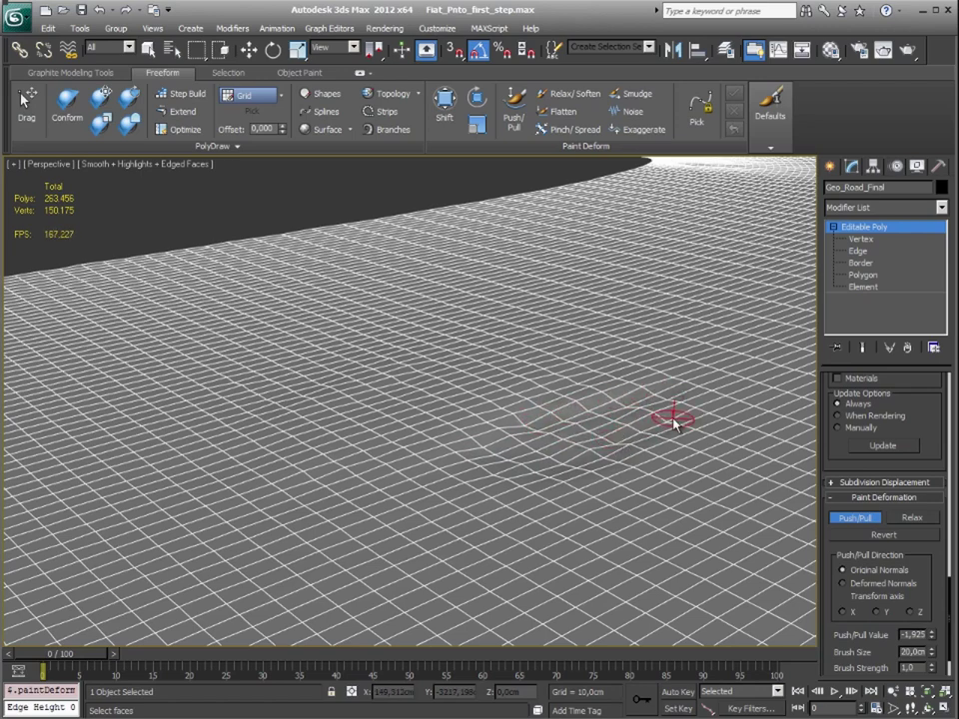
# Paint wavy bumps, a small dab, and a flat-stretch bump into the road surface.
pyautogui.moveTo(674, 421)
pyautogui.mouseDown()
pyautogui.moveTo(596, 491)
pyautogui.moveTo(663, 489)
pyautogui.moveTo(689, 445)
pyautogui.moveTo(660, 400)
pyautogui.mouseUp()
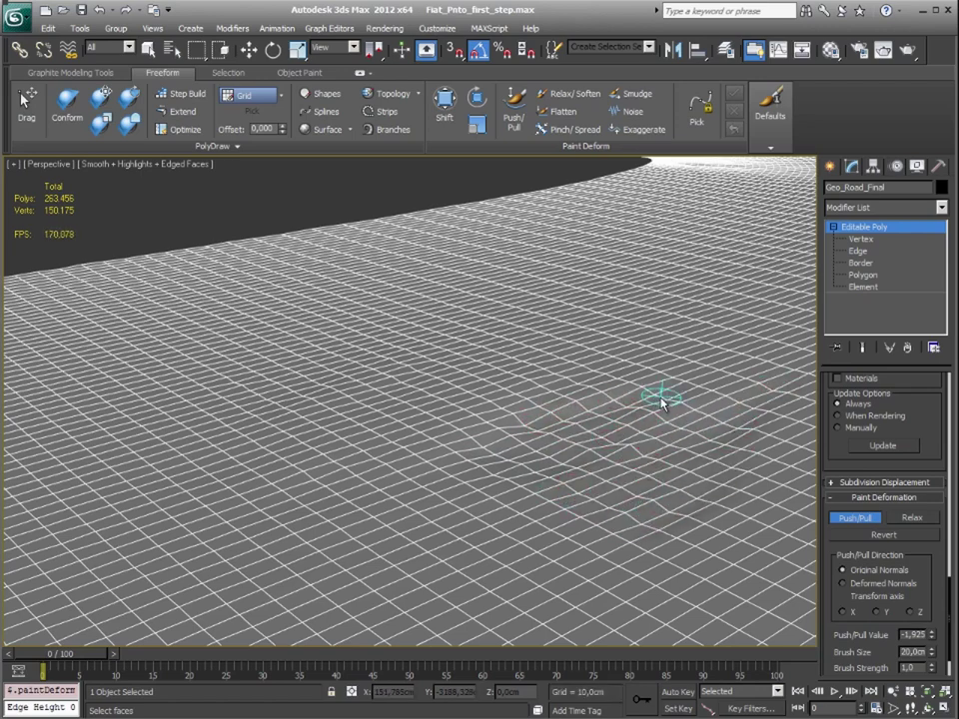
pyautogui.keyDown('alt'); pyautogui.moveTo(567, 467); pyautogui.dragTo(556, 449, button='middle'); pyautogui.keyUp('alt')
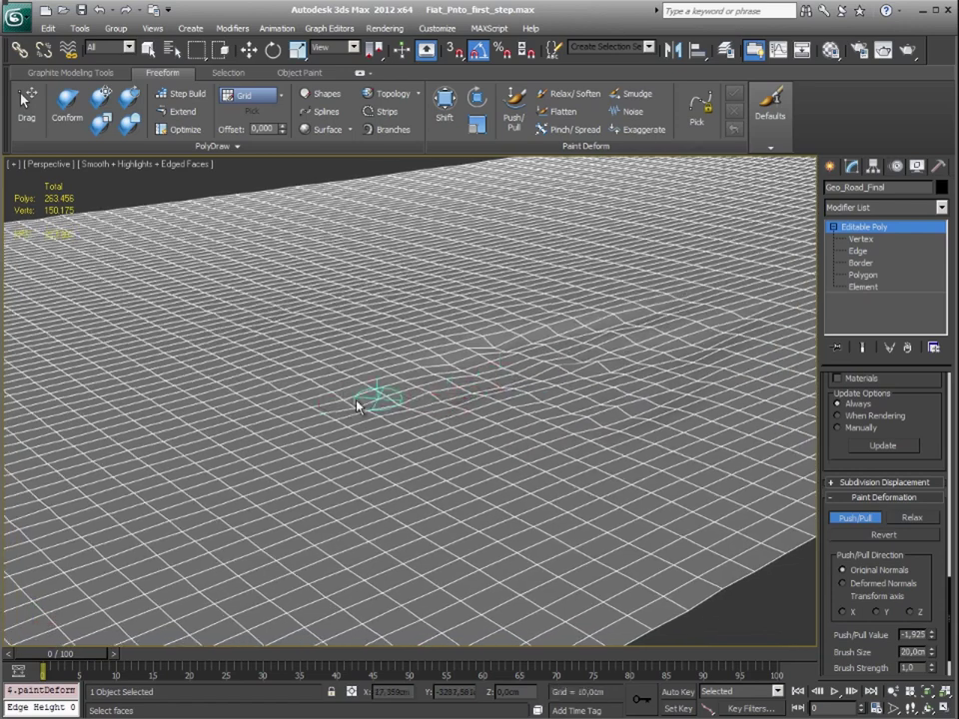
pyautogui.moveTo(356, 405)
pyautogui.mouseDown()
pyautogui.moveTo(439, 434)
pyautogui.moveTo(541, 429)
pyautogui.mouseUp()
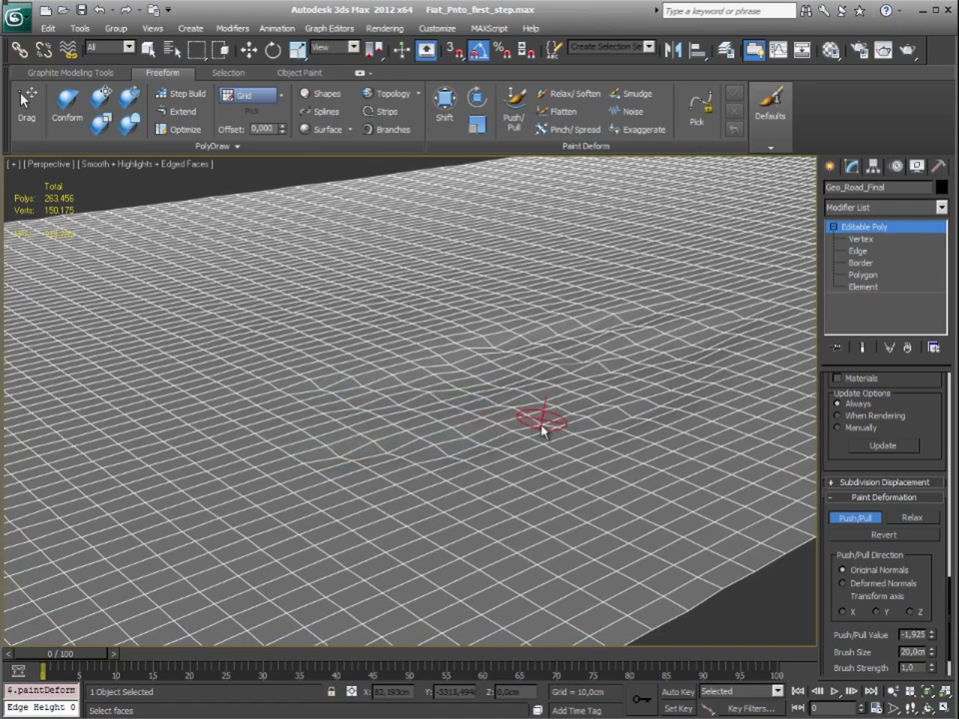
pyautogui.click(366, 493)
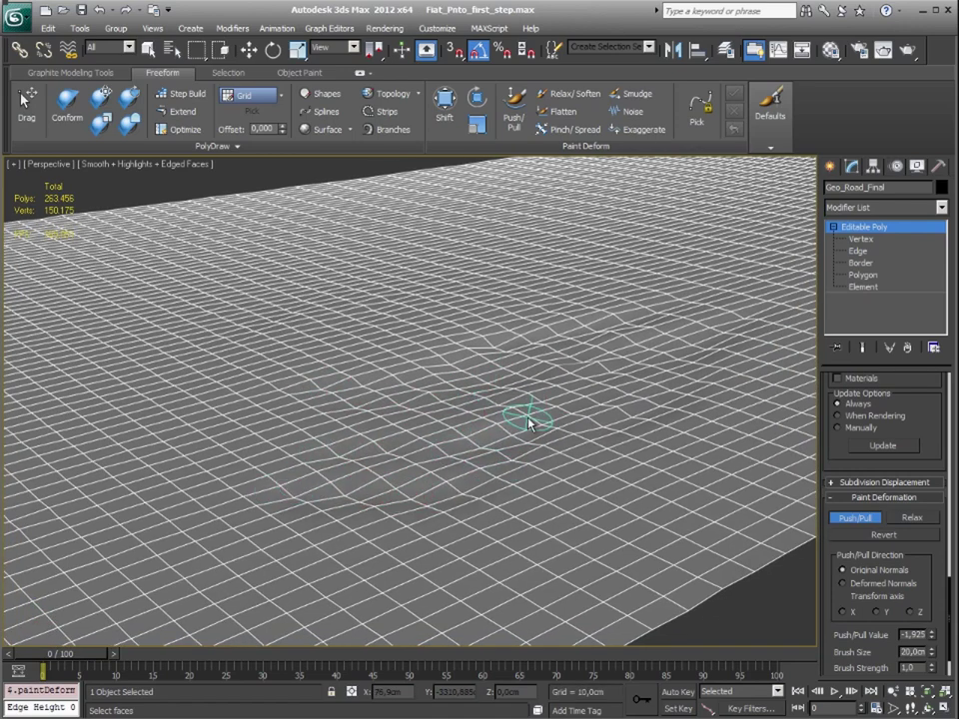
pyautogui.scroll(-5, 510, 409)
pyautogui.scroll(-5, 513, 423)
pyautogui.moveTo(489, 428)
pyautogui.keyDown('alt'); pyautogui.mouseDown(button='middle')
pyautogui.moveTo(373, 419)
pyautogui.moveTo(413, 428)
pyautogui.moveTo(466, 336)
pyautogui.mouseUp(button='middle'); pyautogui.keyUp('alt')
pyautogui.scroll(5, 507, 413)
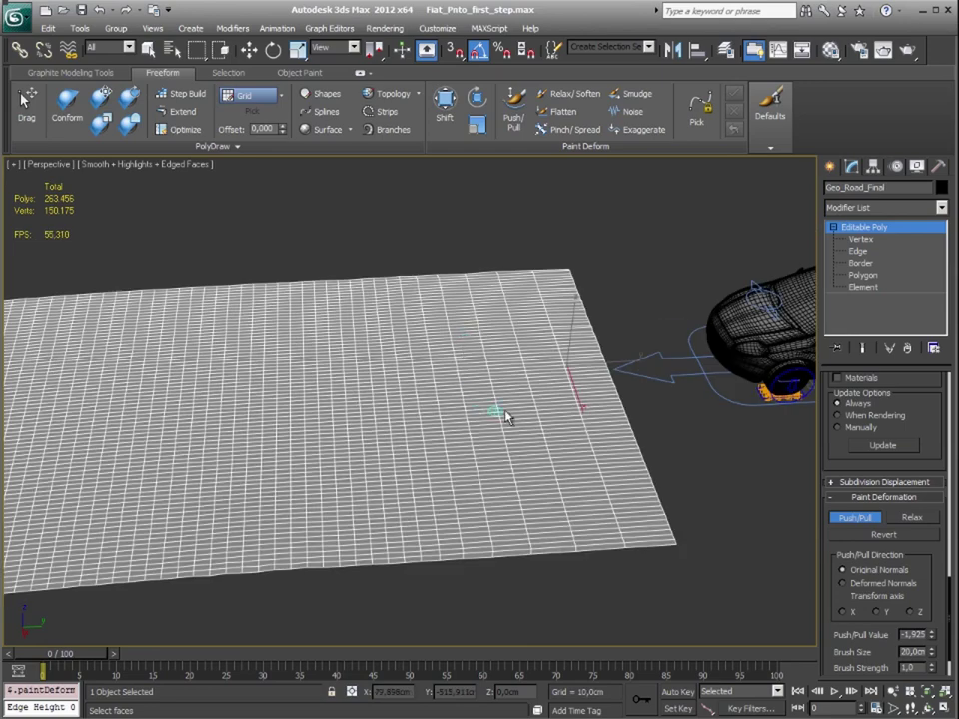
pyautogui.scroll(3, 559, 369)
pyautogui.moveTo(605, 280)
pyautogui.mouseDown()
pyautogui.moveTo(600, 272)
pyautogui.moveTo(652, 225)
pyautogui.moveTo(577, 219)
pyautogui.moveTo(621, 240)
pyautogui.moveTo(599, 262)
pyautogui.moveTo(653, 261)
pyautogui.moveTo(557, 267)
pyautogui.moveTo(673, 302)
pyautogui.moveTo(712, 325)
pyautogui.moveTo(671, 337)
pyautogui.mouseUp()
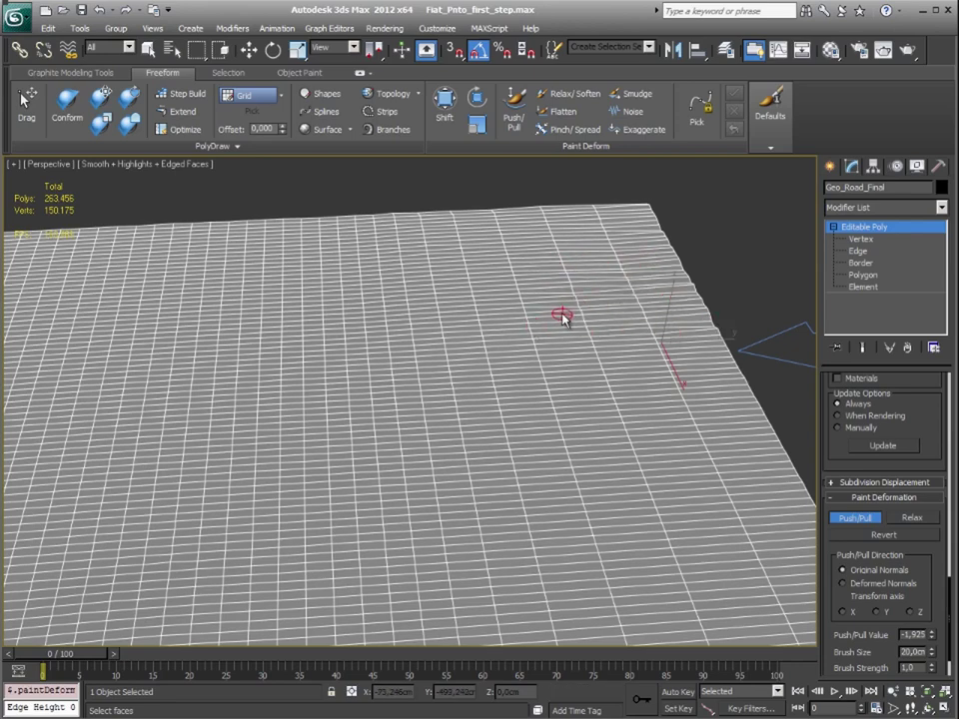
# Paint a ridge toward the road's far end, then collapse the stack to Editable Poly.
pyautogui.moveTo(481, 374)
pyautogui.keyDown('alt'); pyautogui.mouseDown(button='middle')
pyautogui.moveTo(774, 364)
pyautogui.moveTo(462, 384)
pyautogui.moveTo(608, 371)
pyautogui.mouseUp(button='middle'); pyautogui.keyUp('alt')
pyautogui.scroll(-2, 409, 463)
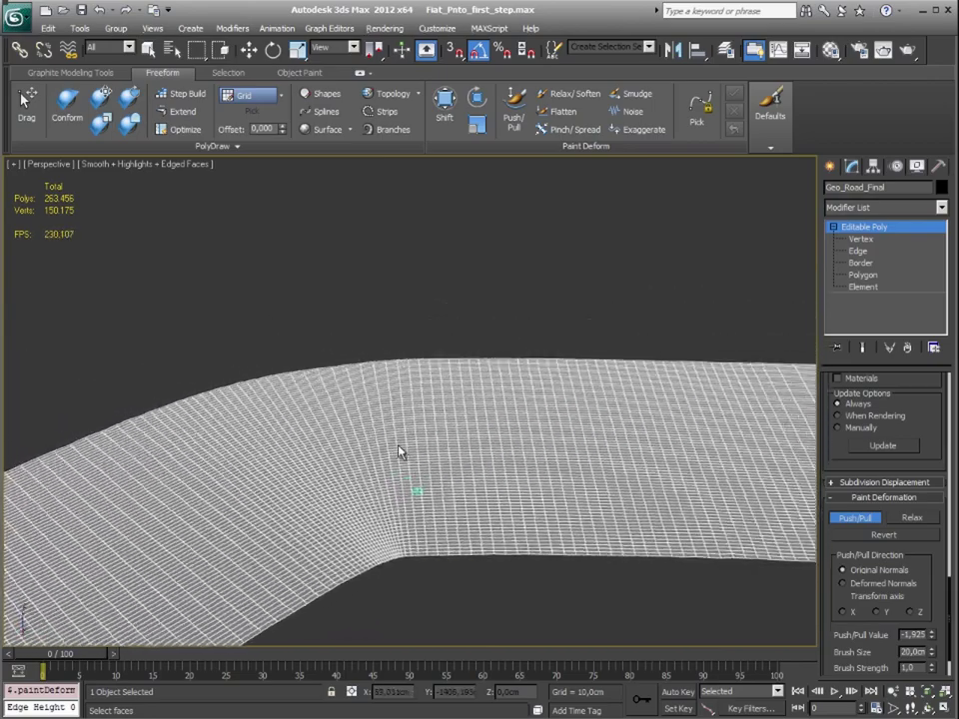
pyautogui.scroll(-2, 400, 449)
pyautogui.scroll(3, 400, 439)
pyautogui.scroll(-5, 412, 465)
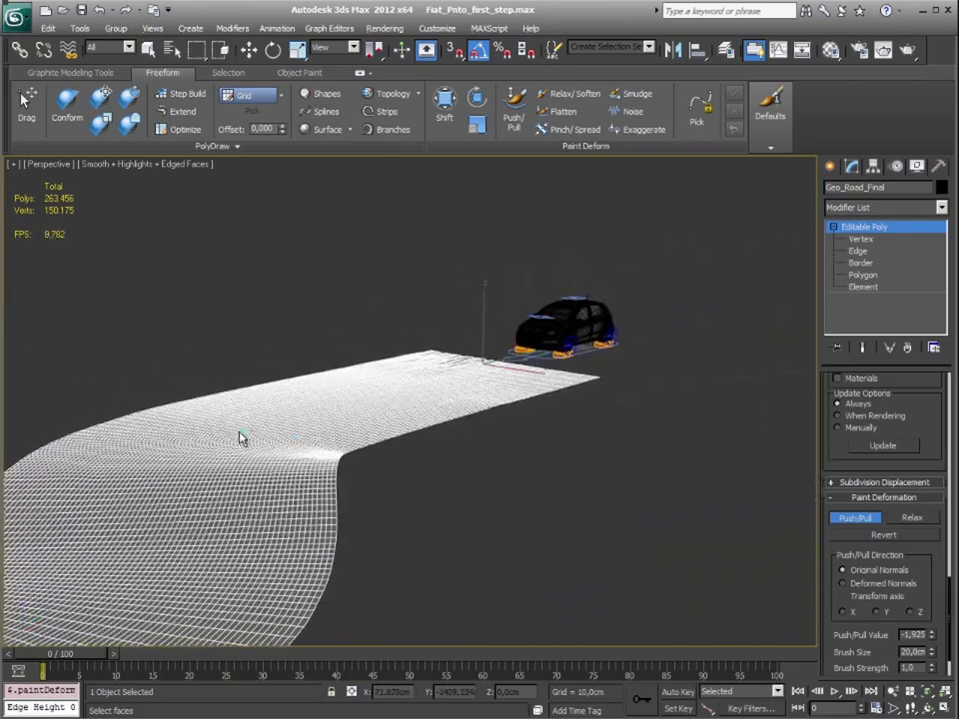
pyautogui.scroll(2, 545, 306)
pyautogui.scroll(2, 592, 320)
pyautogui.scroll(2, 440, 432)
pyautogui.keyDown('alt'); pyautogui.moveTo(439, 432); pyautogui.dragTo(499, 363, button='middle'); pyautogui.keyUp('alt')
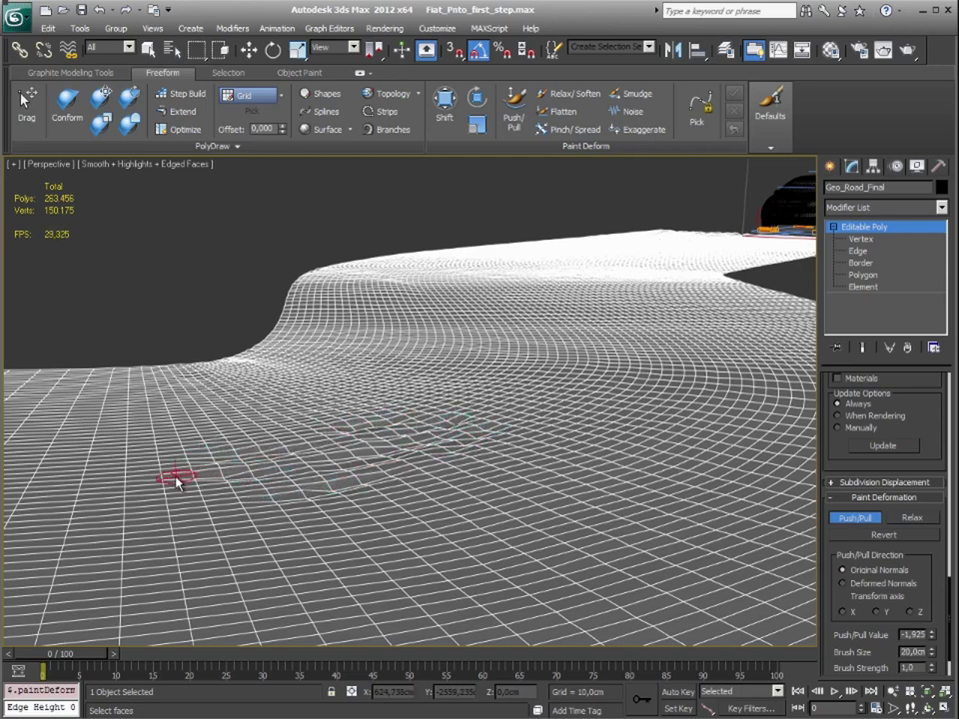
pyautogui.moveTo(232, 499)
pyautogui.mouseDown()
pyautogui.moveTo(371, 485)
pyautogui.moveTo(481, 449)
pyautogui.moveTo(360, 430)
pyautogui.mouseUp()
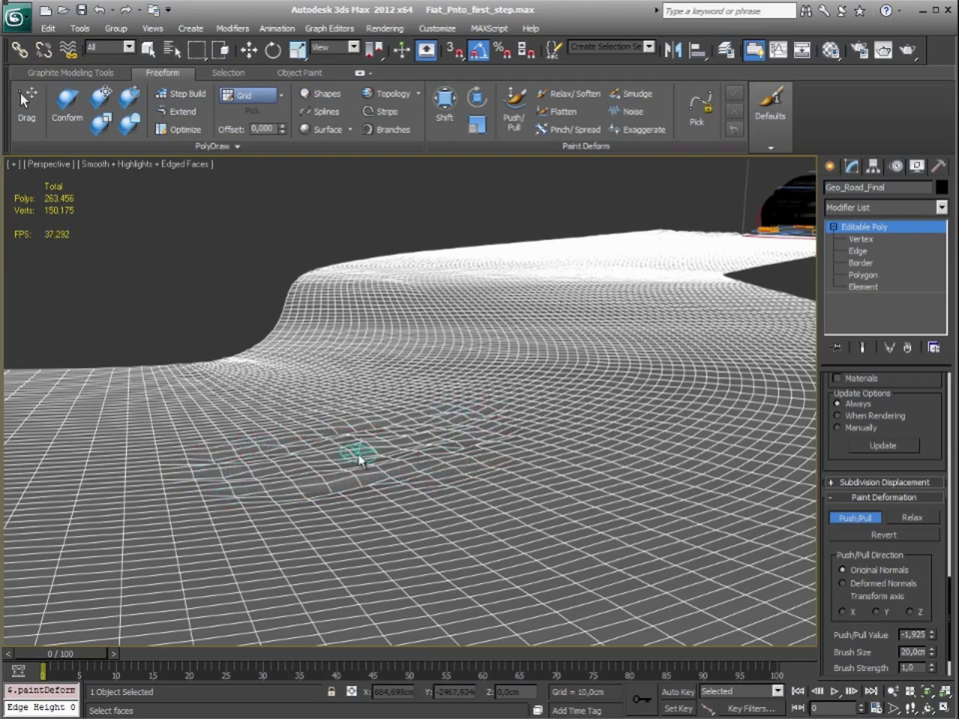
pyautogui.moveTo(333, 492)
pyautogui.keyDown('alt'); pyautogui.mouseDown(button='middle')
pyautogui.moveTo(717, 610)
pyautogui.moveTo(604, 488)
pyautogui.moveTo(470, 407)
pyautogui.moveTo(363, 503)
pyautogui.moveTo(376, 506)
pyautogui.mouseUp(button='middle'); pyautogui.keyUp('alt')
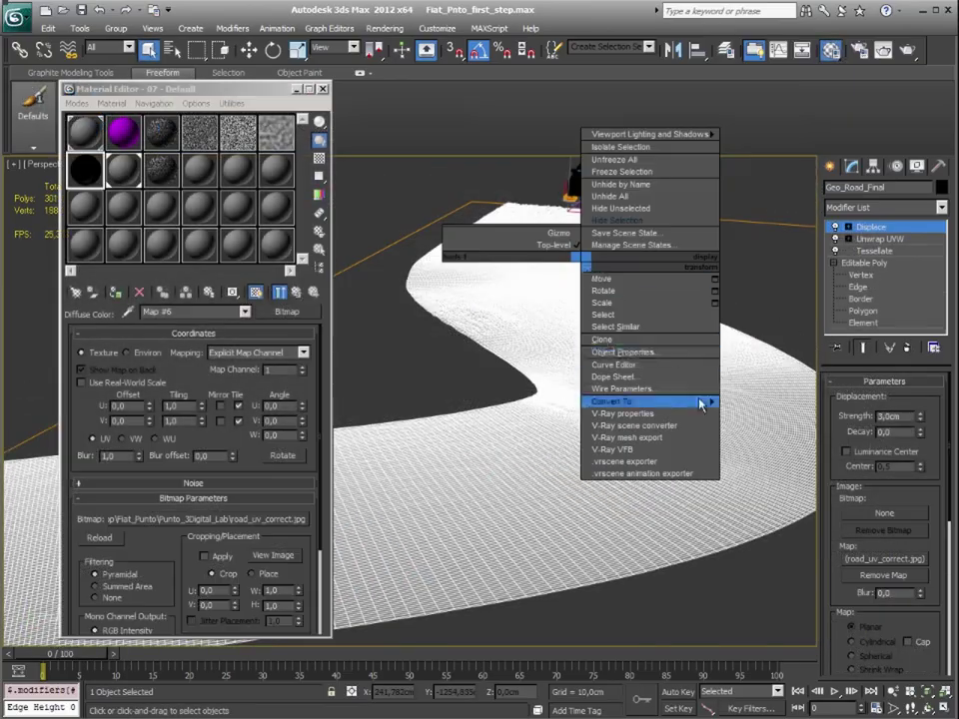
pyautogui.click(773, 411)
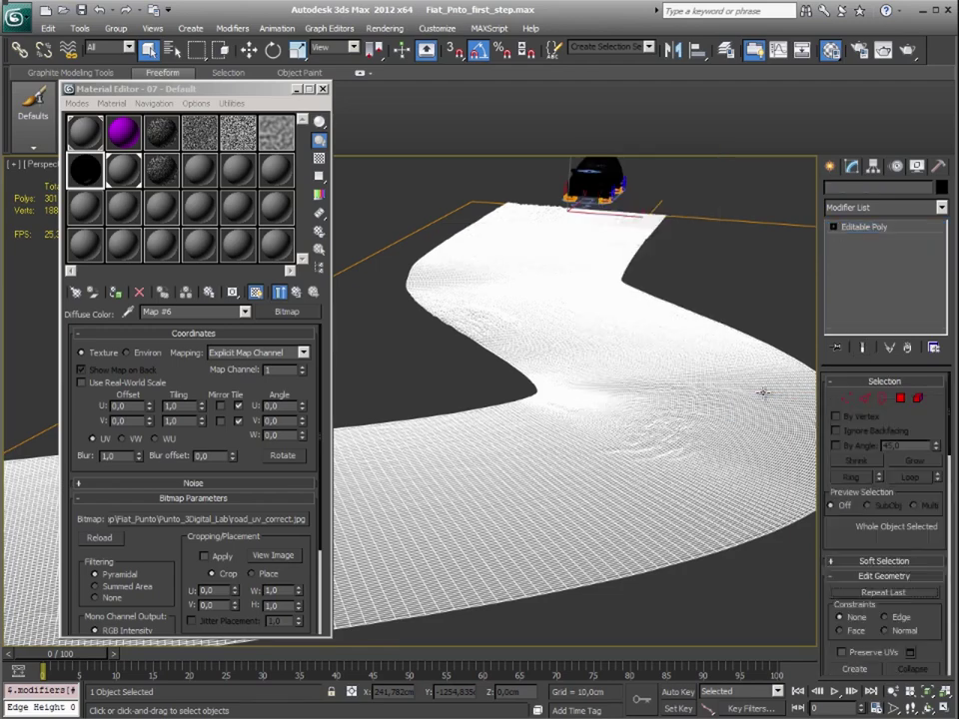